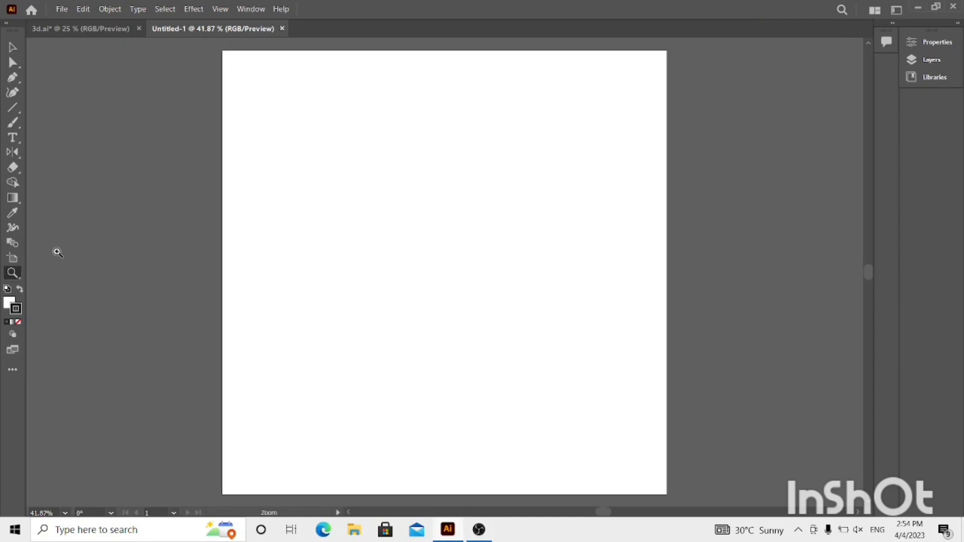
# - Draw a circle in the upper middle of the artboard, move it slightly down and shrink it a little around its centre
pyautogui.click(490, 273)
pyautogui.moveTo(13, 107); pyautogui.dragTo(79, 120)
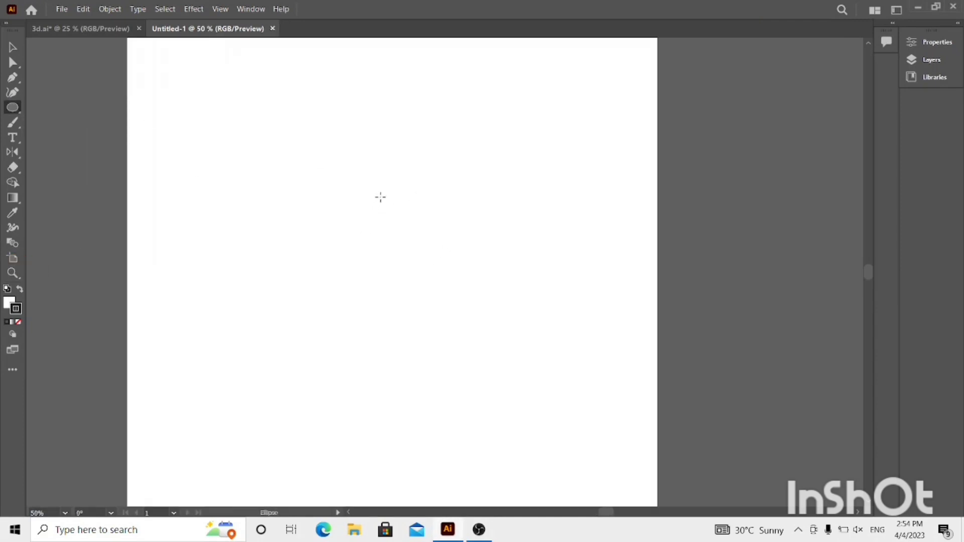
pyautogui.moveTo(381, 197); pyautogui.dragTo(460, 254)
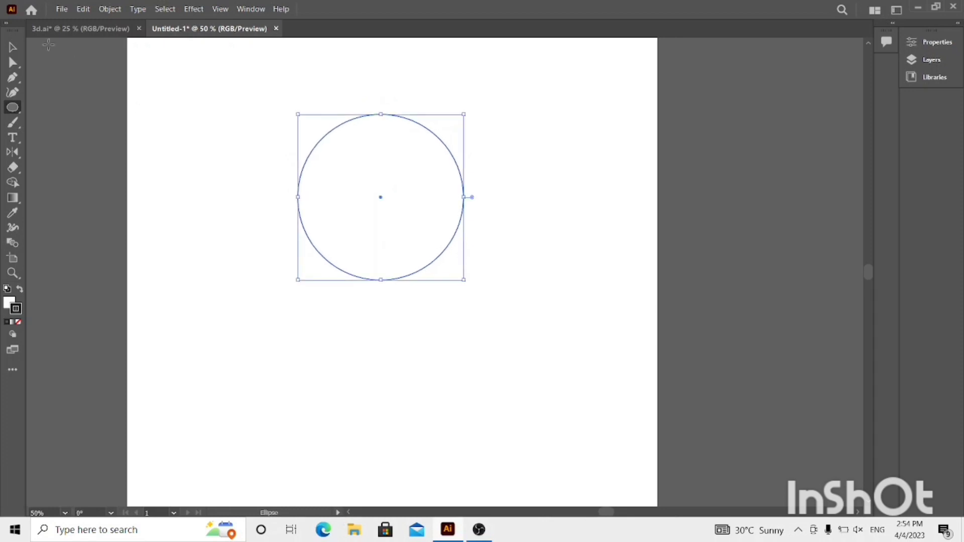
pyautogui.press('v')
pyautogui.moveTo(380, 200); pyautogui.dragTo(381, 221)
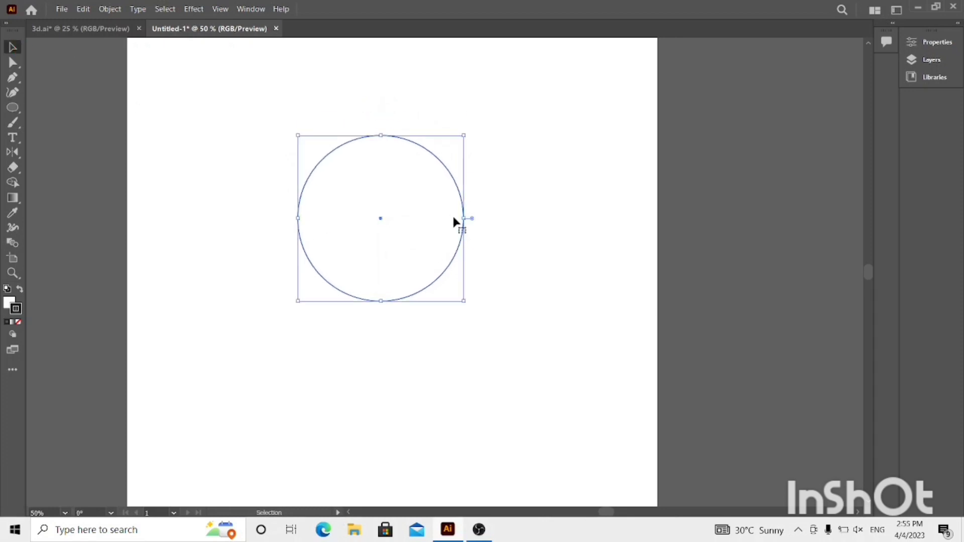
pyautogui.moveTo(463, 218); pyautogui.dragTo(454, 217)
# - Draw a smaller circle centred below the large one and stretch its top anchor point up into the large circle, forming a teardrop petal
pyautogui.click(13, 108)
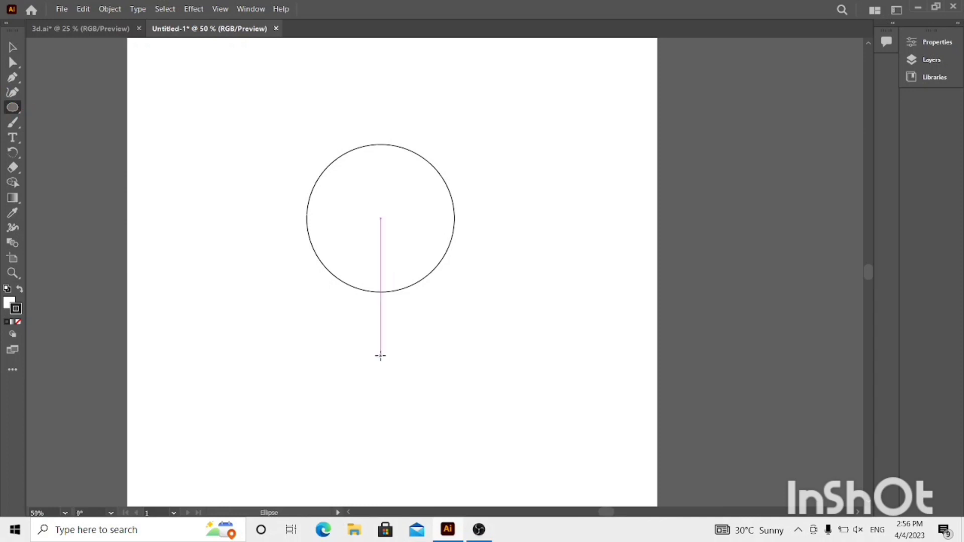
pyautogui.moveTo(380, 356); pyautogui.dragTo(415, 396)
pyautogui.click(13, 63)
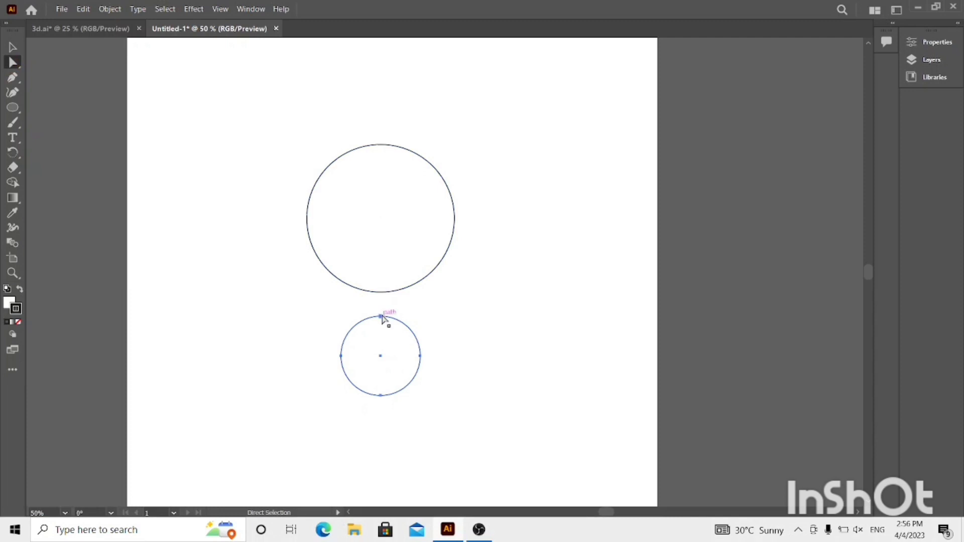
pyautogui.moveTo(381, 317); pyautogui.dragTo(381, 249)
pyautogui.click(12, 47)
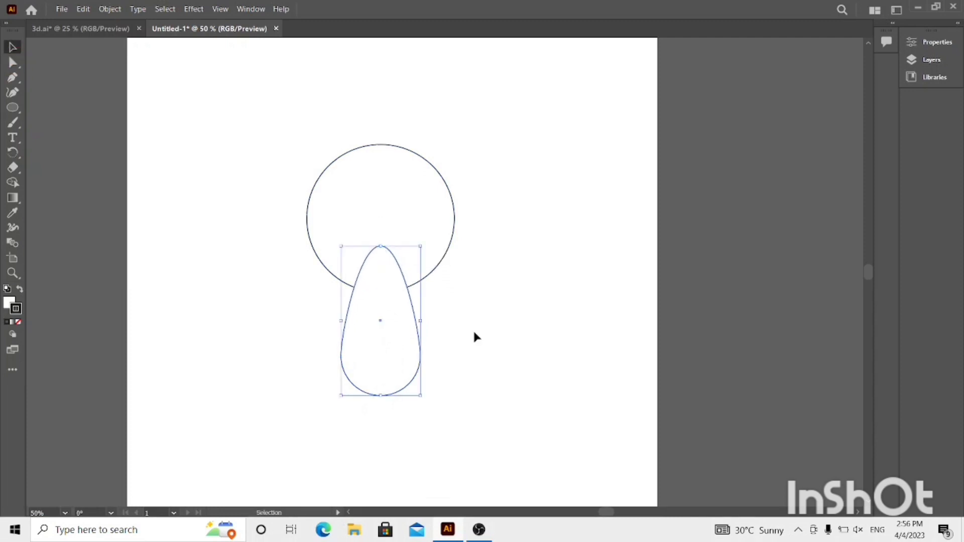
pyautogui.click(17, 160)
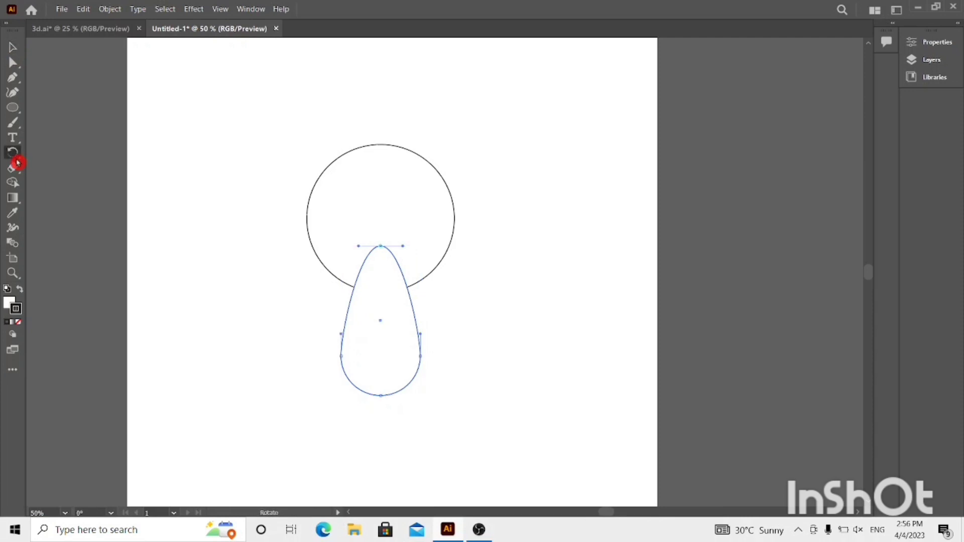
pyautogui.click(13, 54)
pyautogui.click(227, 249)
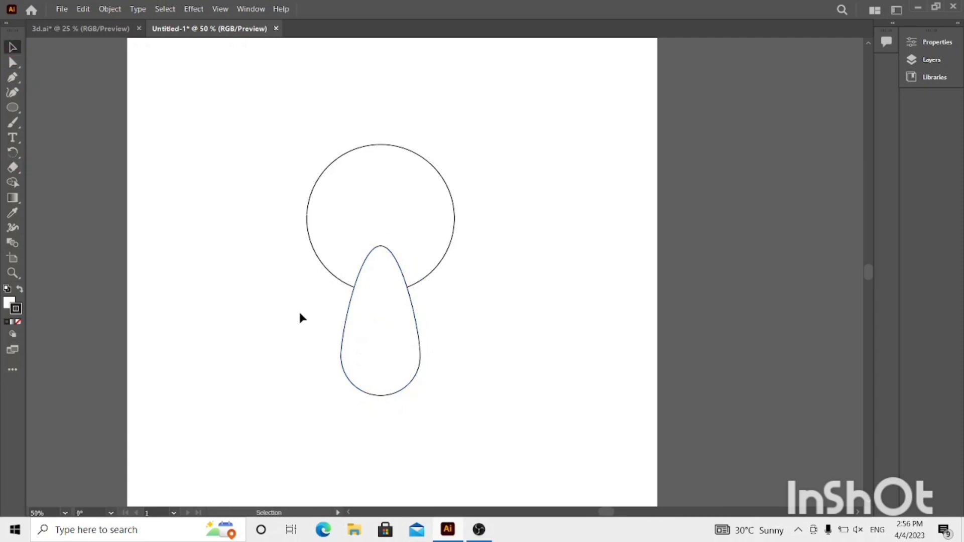
# - Make a copy of the teardrop petal rotated 45° about the centre of the large circle
pyautogui.click(378, 348)
pyautogui.click(17, 151)
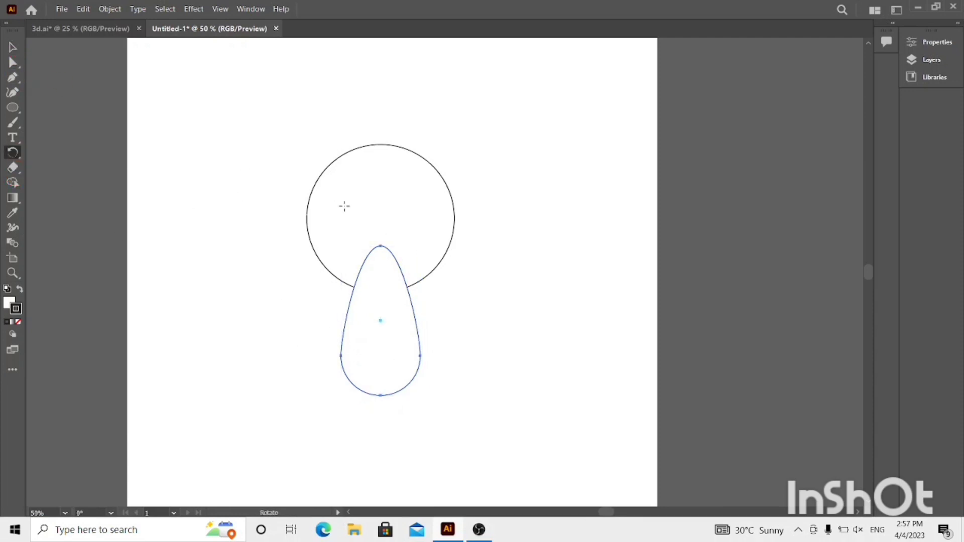
pyautogui.keyDown('alt'); pyautogui.click(380, 218); pyautogui.keyUp('alt')
pyautogui.click(427, 313)
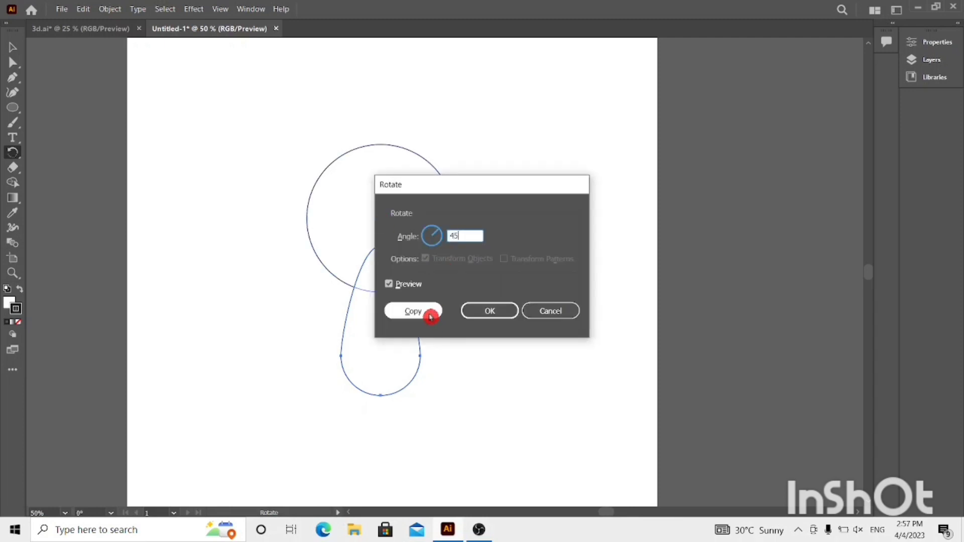
# - Repeat the rotated copy six more times to complete a ring of eight petals around the circle
pyautogui.hotkey('ctrl', 'd')
pyautogui.hotkey('ctrl', 'd')
pyautogui.hotkey('ctrl', 'd')
pyautogui.hotkey('ctrl', 'd')
pyautogui.hotkey('ctrl', 'd')
pyautogui.hotkey('ctrl', 'd')
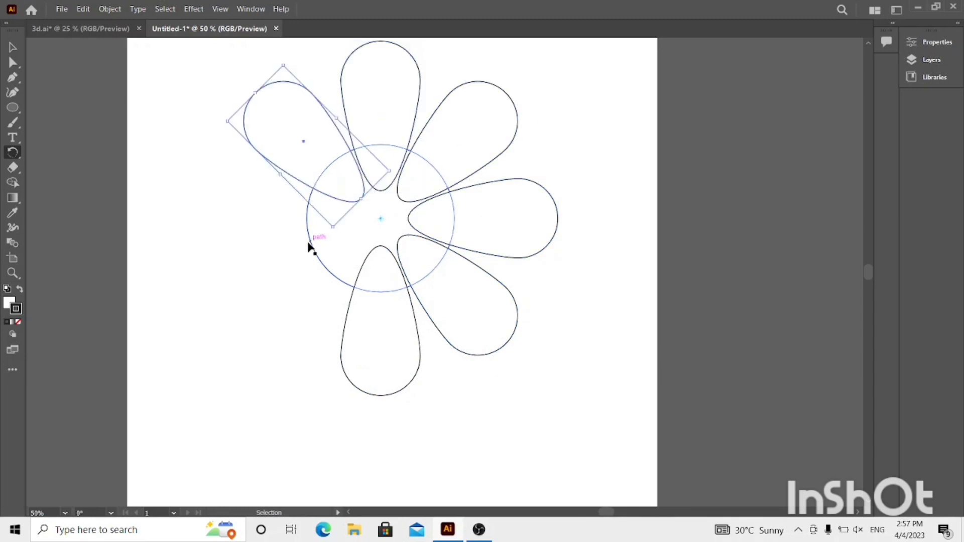
# - Bring the central circle to the front of all the petals and deselect it
pyautogui.click(13, 47)
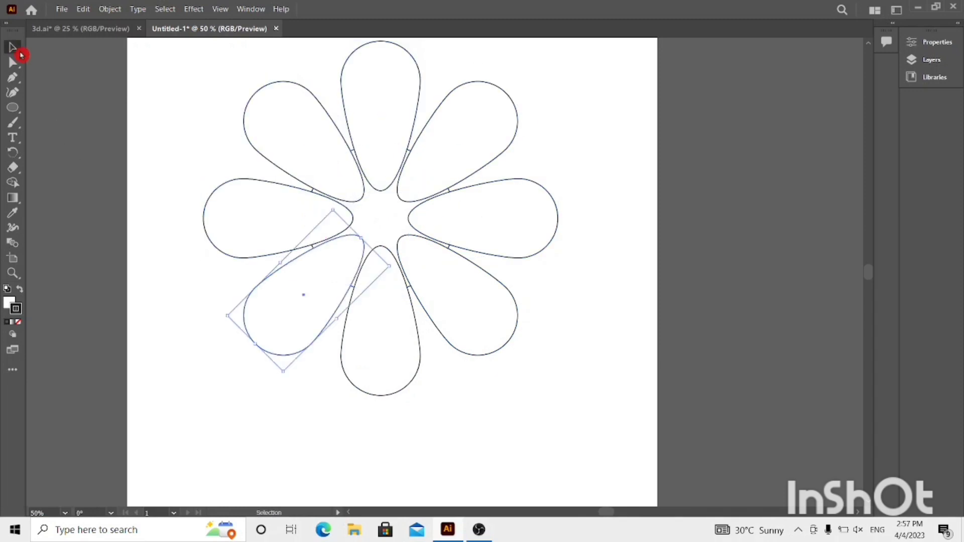
pyautogui.click(314, 248)
pyautogui.hotkey('ctrl', 'shift', ']')
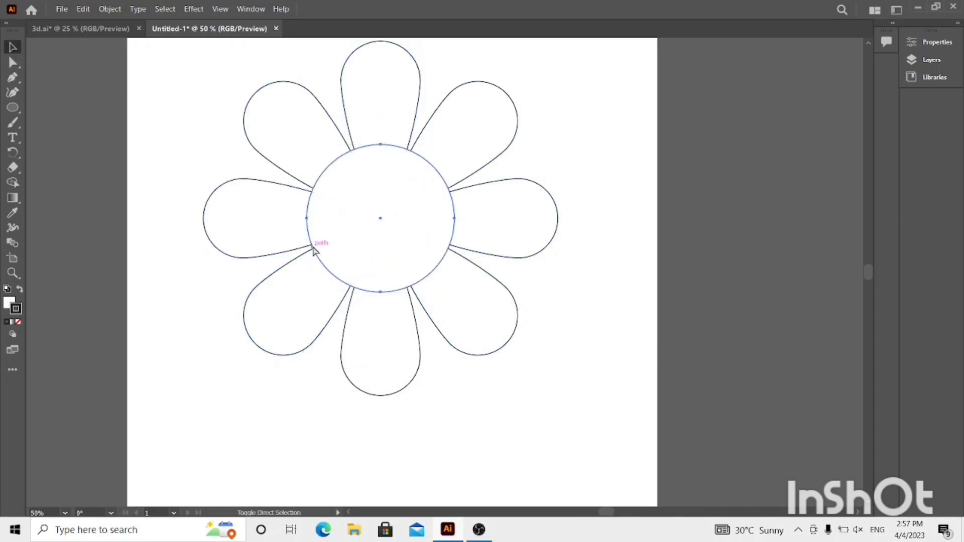
pyautogui.click(112, 297)
# - Draw two matching small upright ovals side by side as eyes in the upper half of the central circle
pyautogui.click(13, 273)
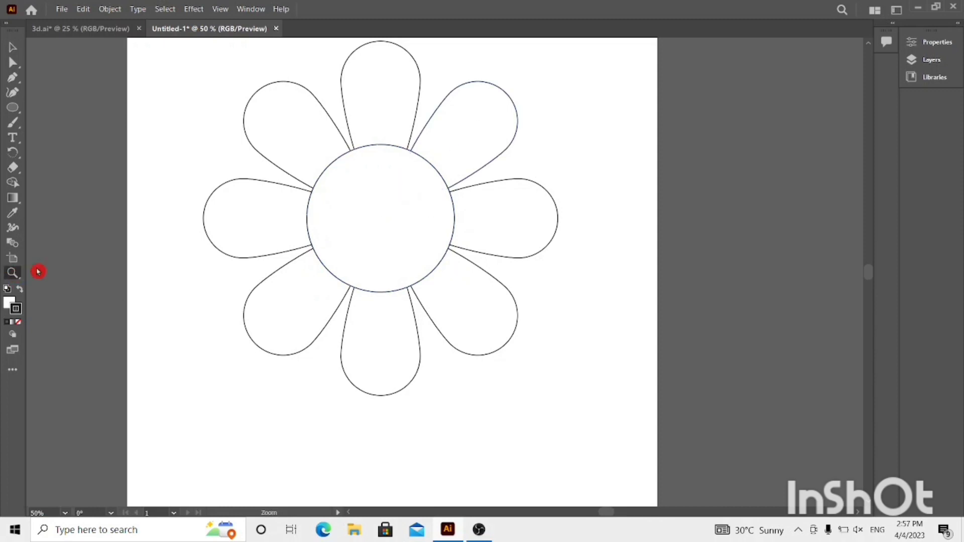
pyautogui.click(417, 229)
pyautogui.click(430, 275)
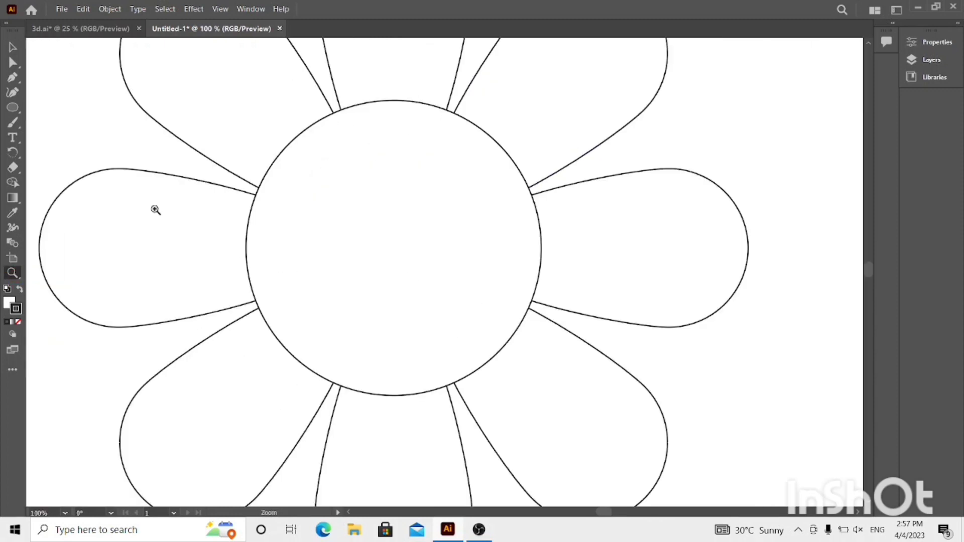
pyautogui.click(13, 109)
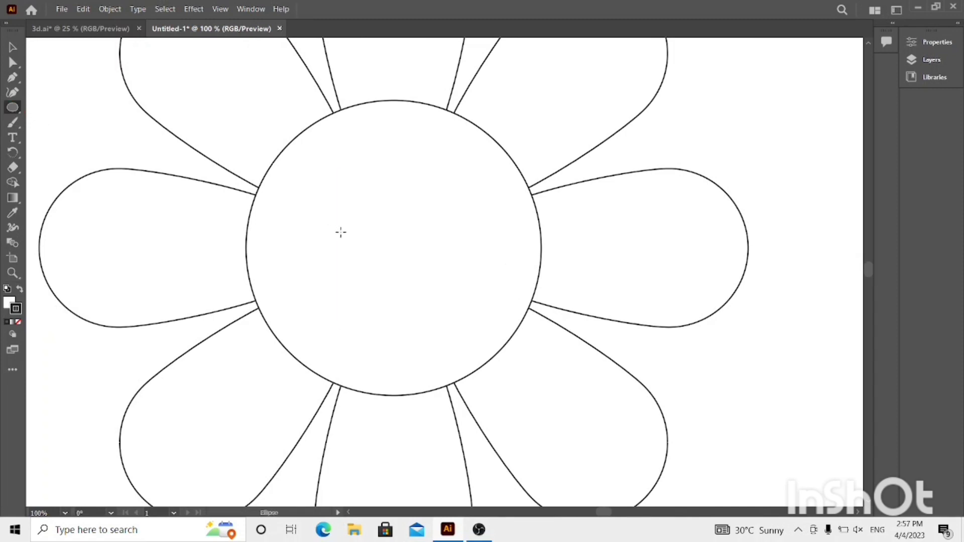
pyautogui.moveTo(338, 232); pyautogui.dragTo(437, 222)
# - Enlarge both oval eyes equally around their own centres
pyautogui.click(13, 46)
pyautogui.click(355, 248)
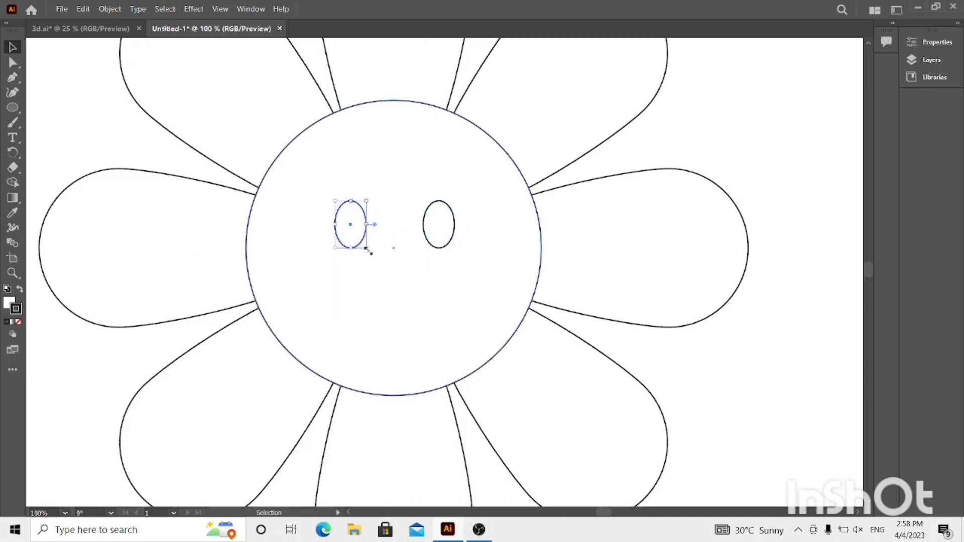
pyautogui.moveTo(365, 248); pyautogui.dragTo(419, 258)
pyautogui.click(438, 251)
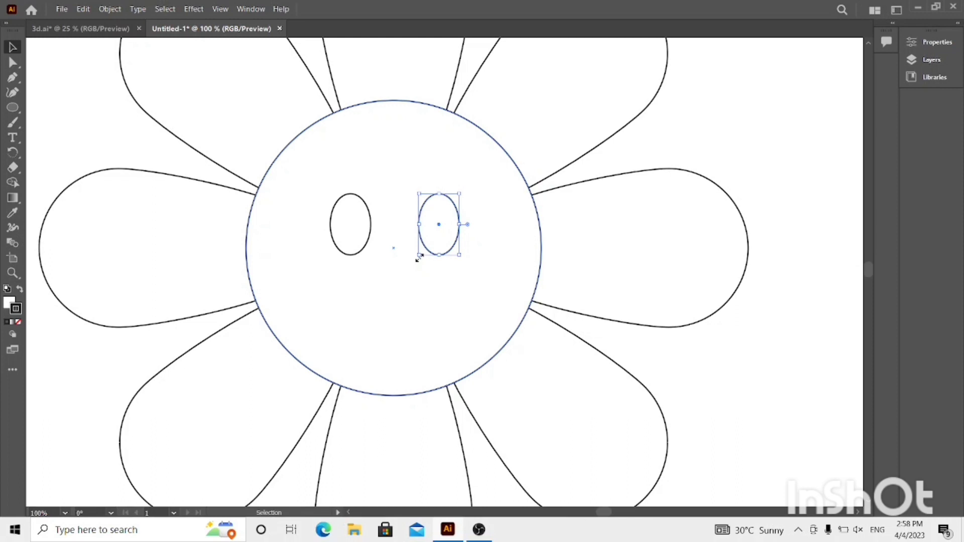
# - Draw a horizontal line about 179 px long below the eyes as the mouth, centred on the face
pyautogui.moveTo(12, 108); pyautogui.dragTo(64, 172)
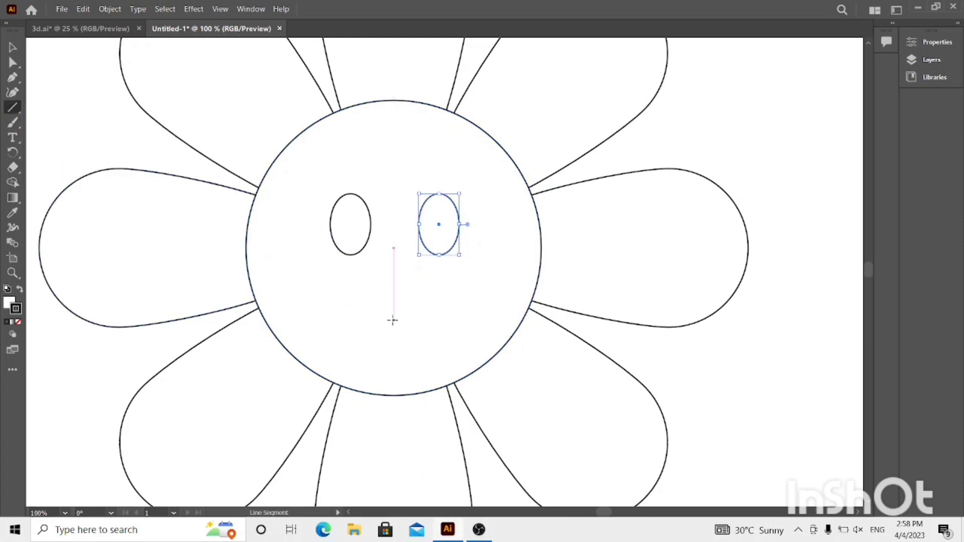
pyautogui.moveTo(392, 320); pyautogui.dragTo(472, 319)
pyautogui.click(17, 48)
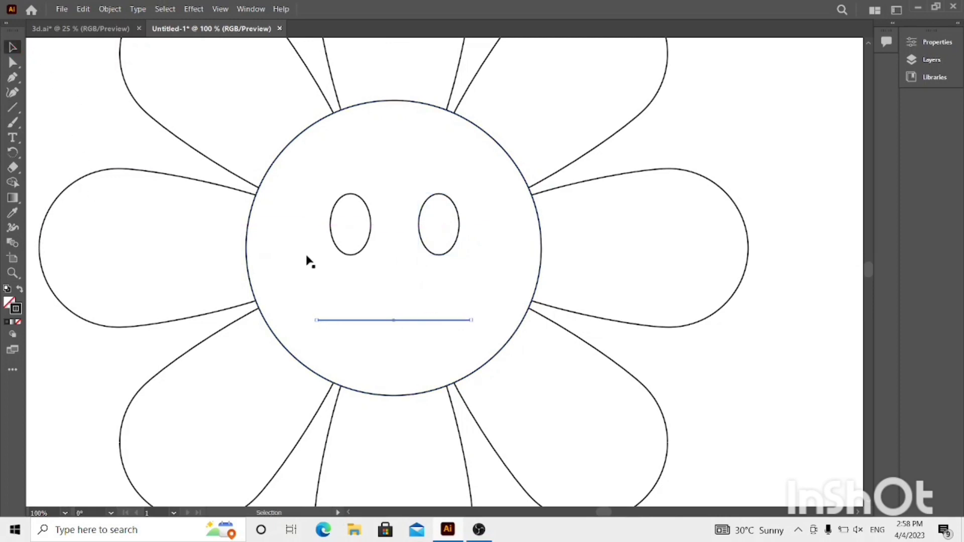
pyautogui.moveTo(316, 320); pyautogui.dragTo(305, 320)
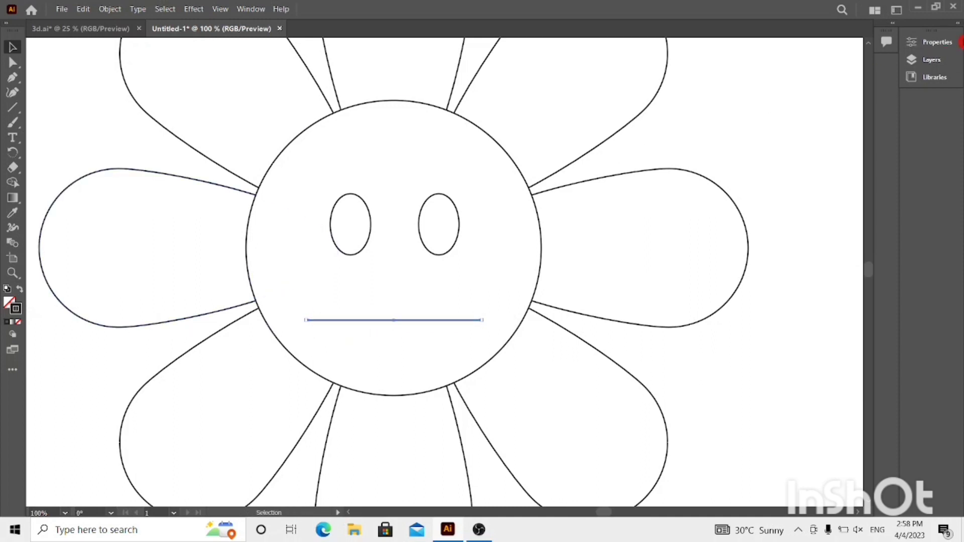
# - Give the mouth line a 44 pt stroke with round caps
pyautogui.click(949, 43)
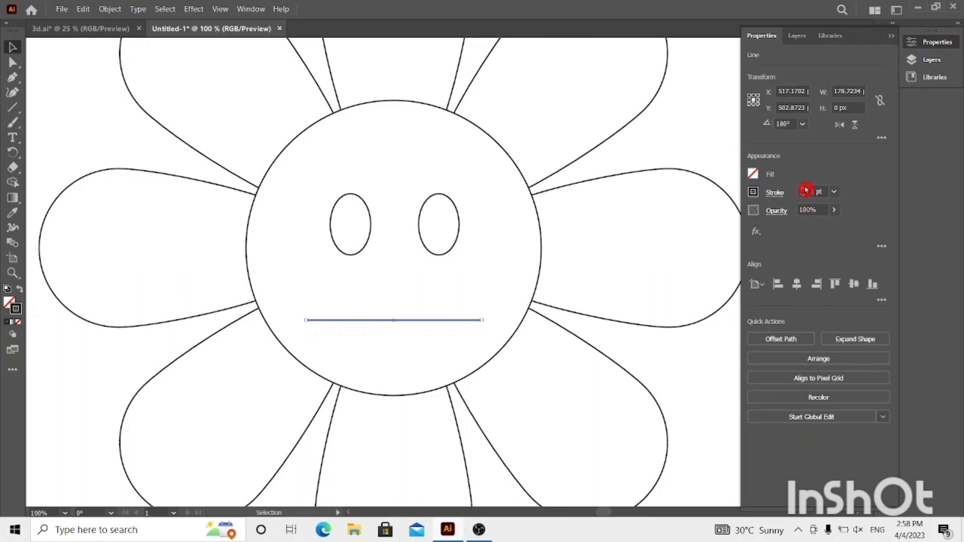
pyautogui.click(804, 191)
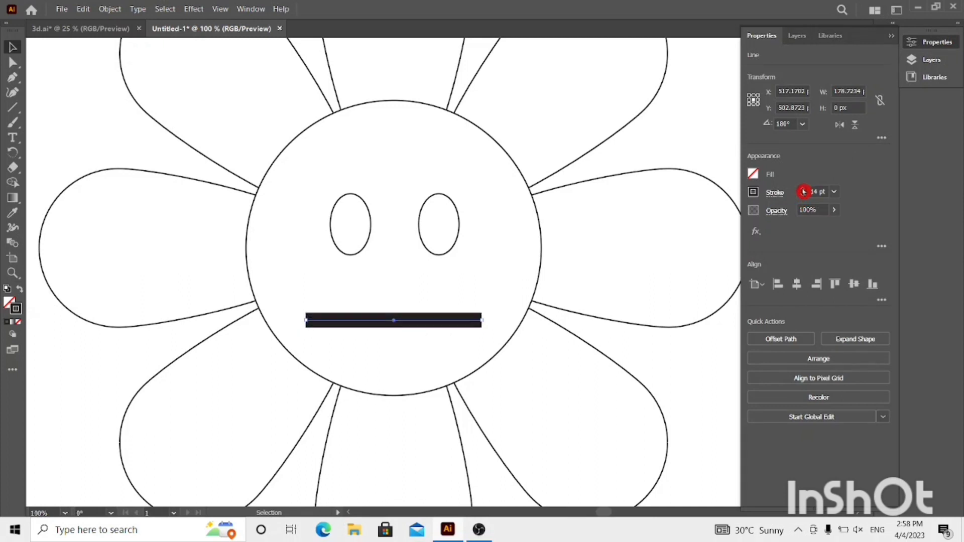
pyautogui.click(804, 192)
pyautogui.click(774, 199)
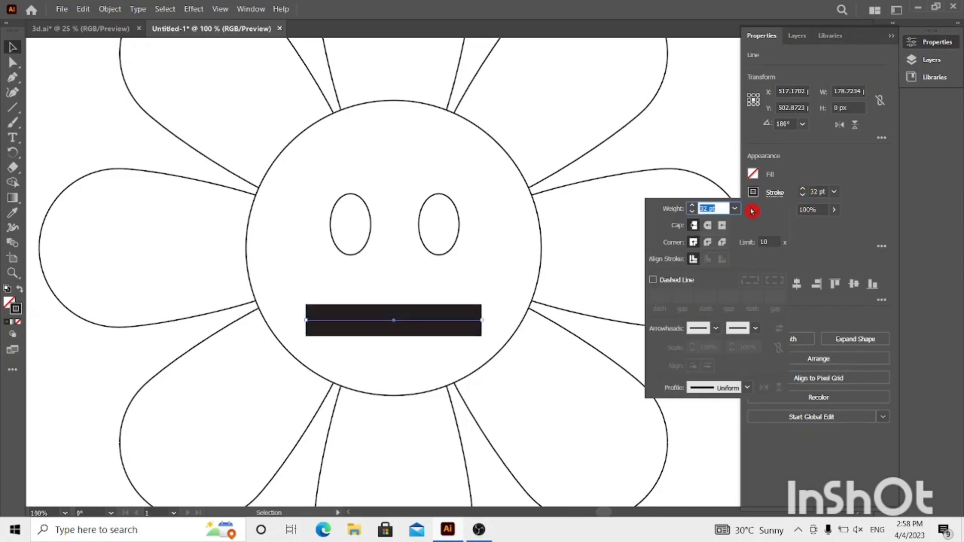
pyautogui.click(708, 225)
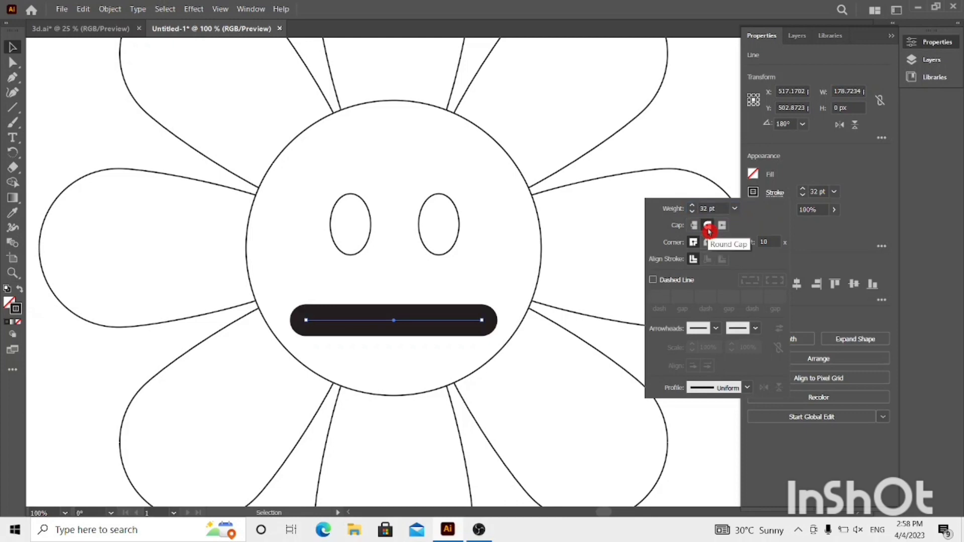
pyautogui.click(805, 192)
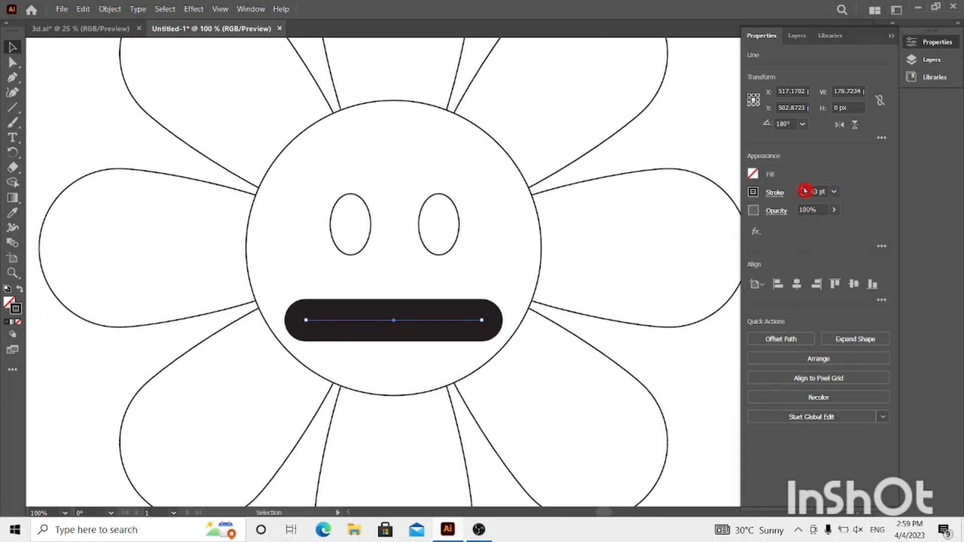
# - Expand the thick mouth line into a shape and swap its fill and stroke to leave only an outline
pyautogui.click(110, 8)
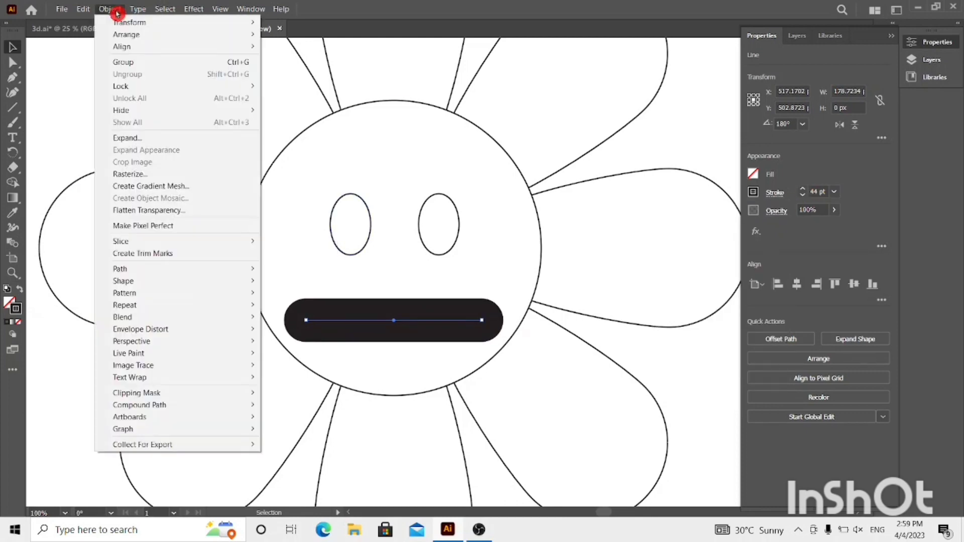
pyautogui.click(130, 139)
pyautogui.click(454, 335)
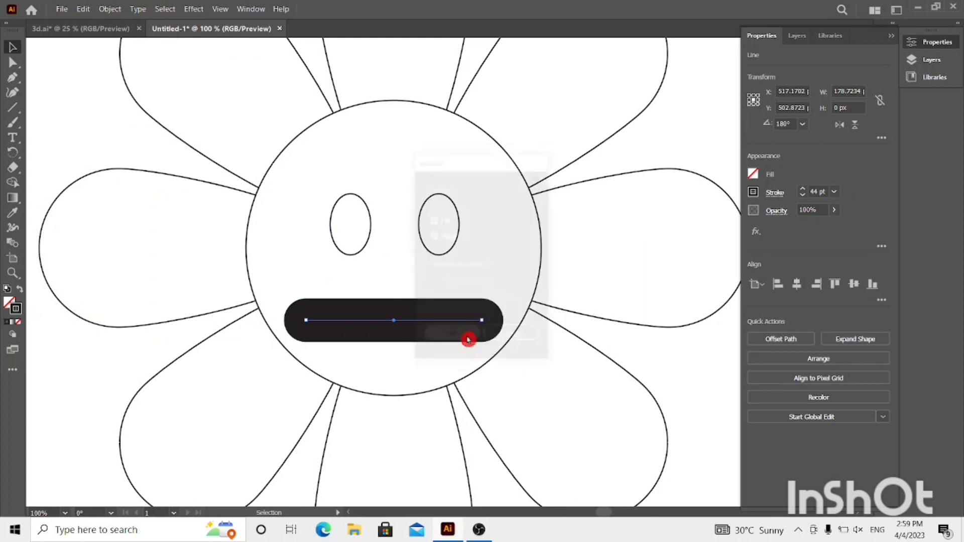
pyautogui.click(19, 290)
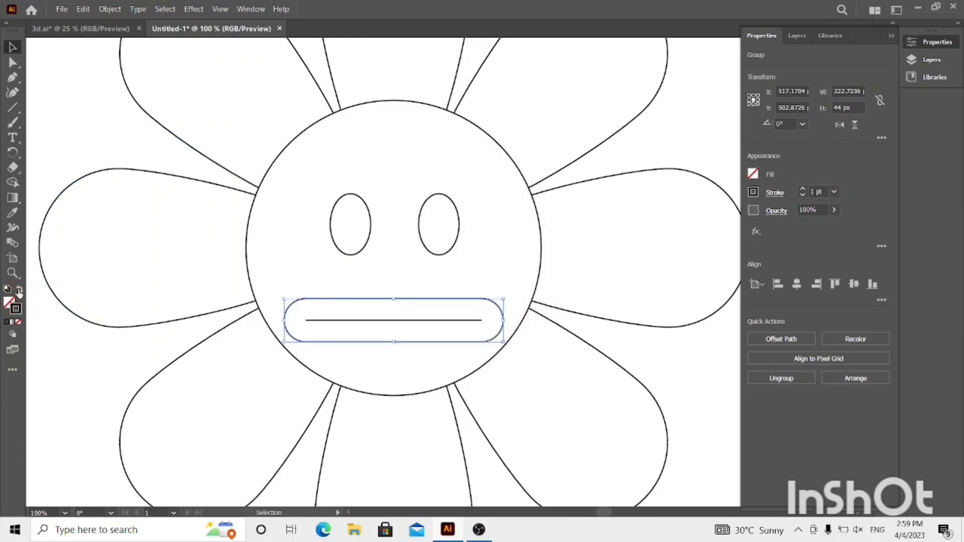
# - Warp the mouth outline together with its inner line into a smile using a horizontal Arc envelope with a -60% bend
pyautogui.keyDown('shift'); pyautogui.click(371, 327); pyautogui.keyUp('shift')
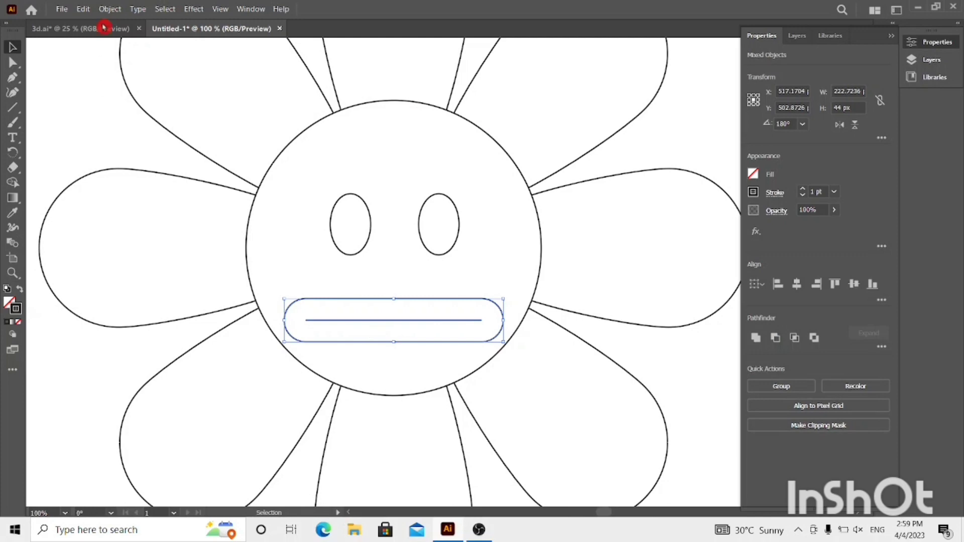
pyautogui.click(117, 9)
pyautogui.moveTo(172, 327)
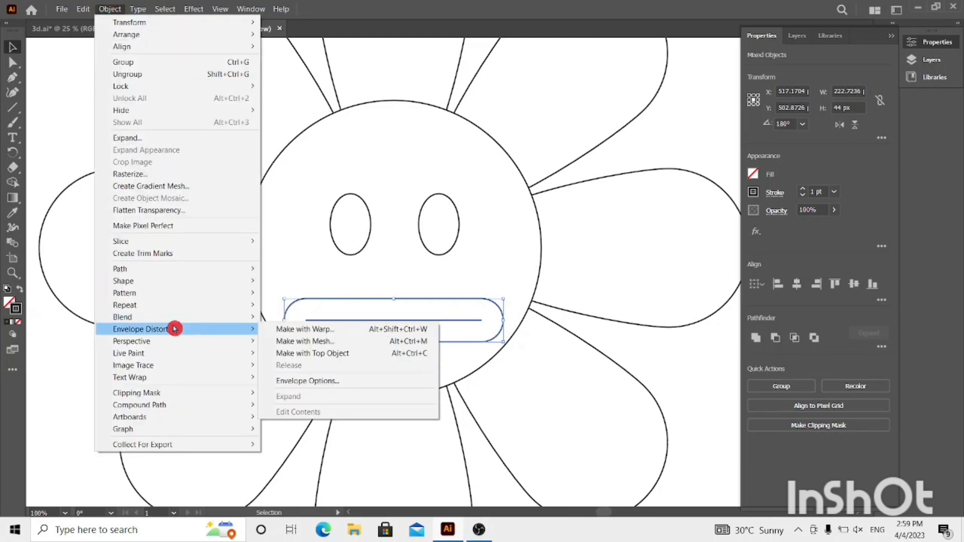
pyautogui.click(290, 332)
pyautogui.moveTo(513, 237); pyautogui.dragTo(469, 235)
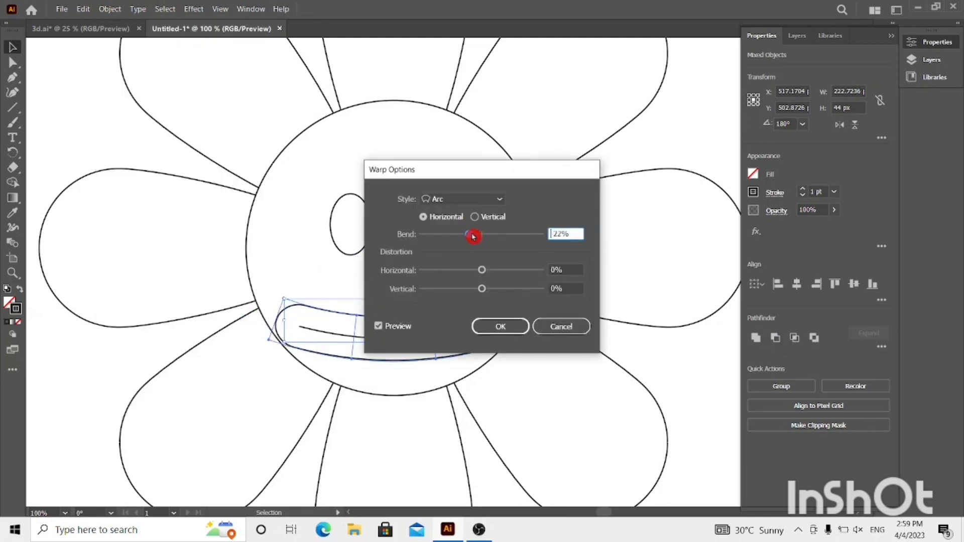
pyautogui.moveTo(490, 166); pyautogui.dragTo(632, 151)
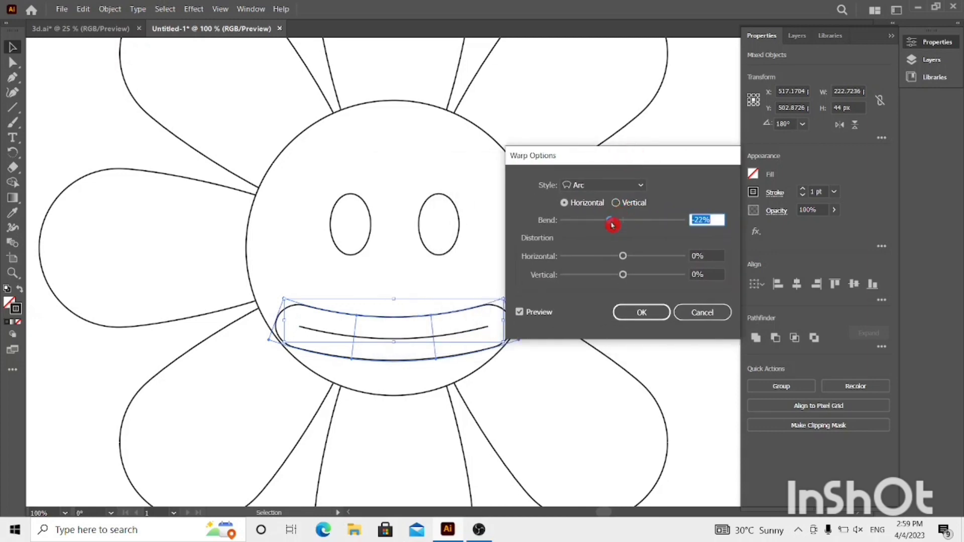
pyautogui.moveTo(612, 225); pyautogui.dragTo(592, 225)
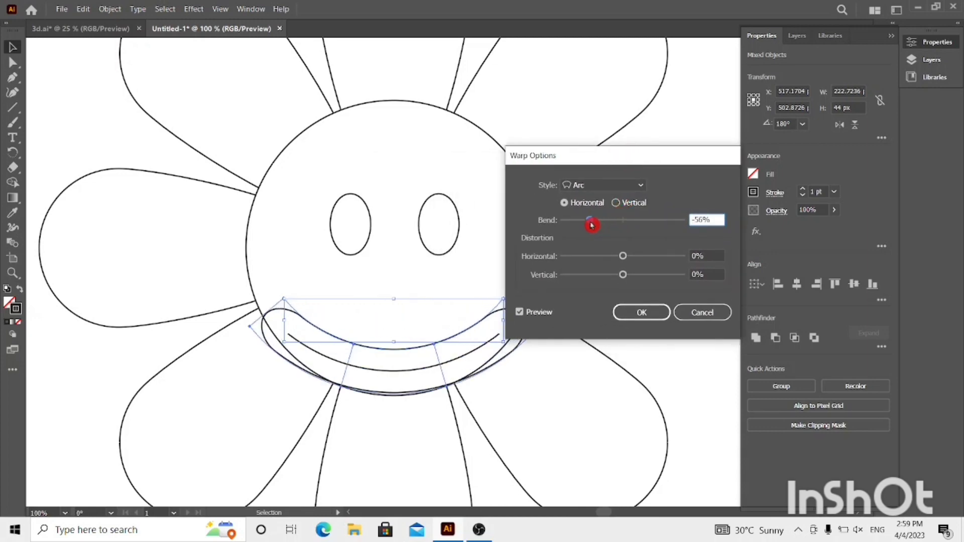
pyautogui.click(643, 312)
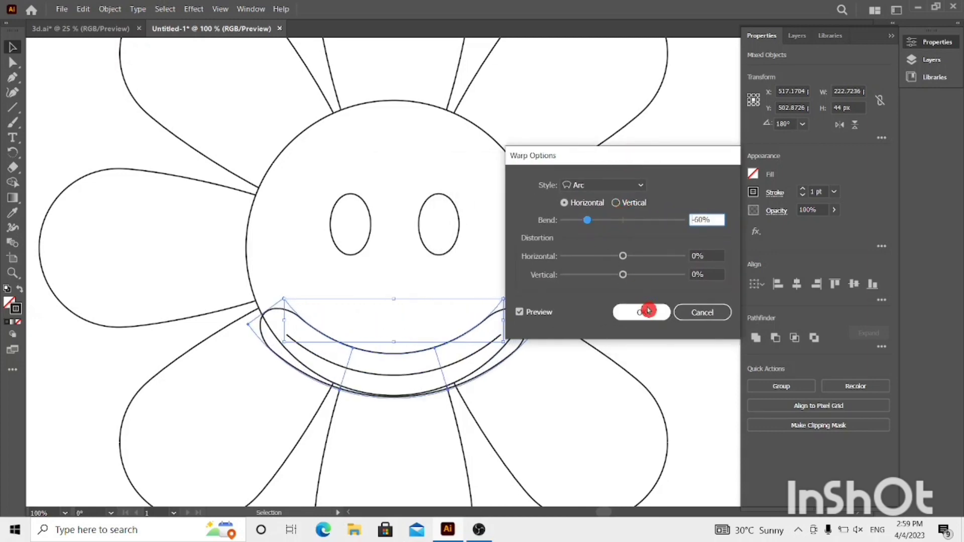
# - Scale the smile down to about 195 px wide and position it inside the face, centred below the eyes
pyautogui.moveTo(538, 350); pyautogui.dragTo(489, 349)
pyautogui.moveTo(435, 360); pyautogui.dragTo(439, 326)
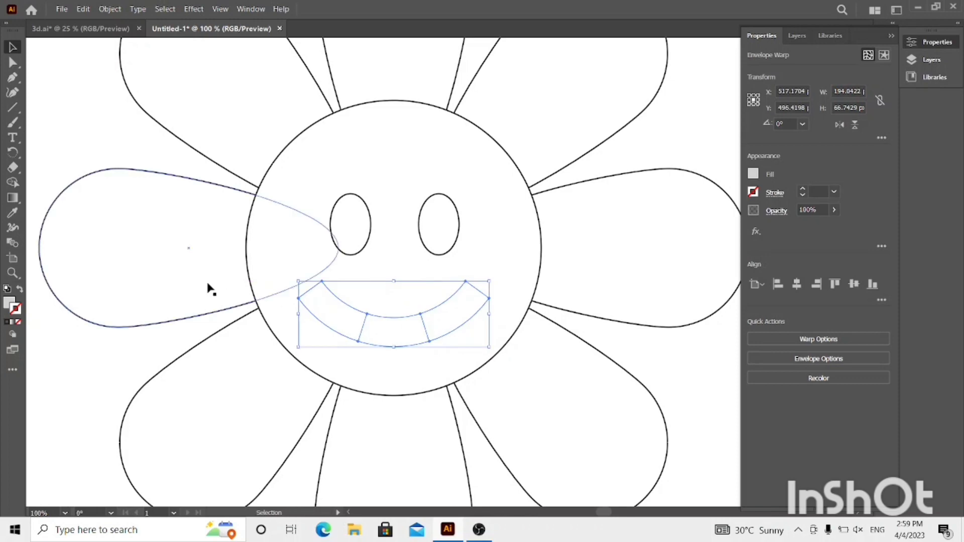
pyautogui.click(95, 371)
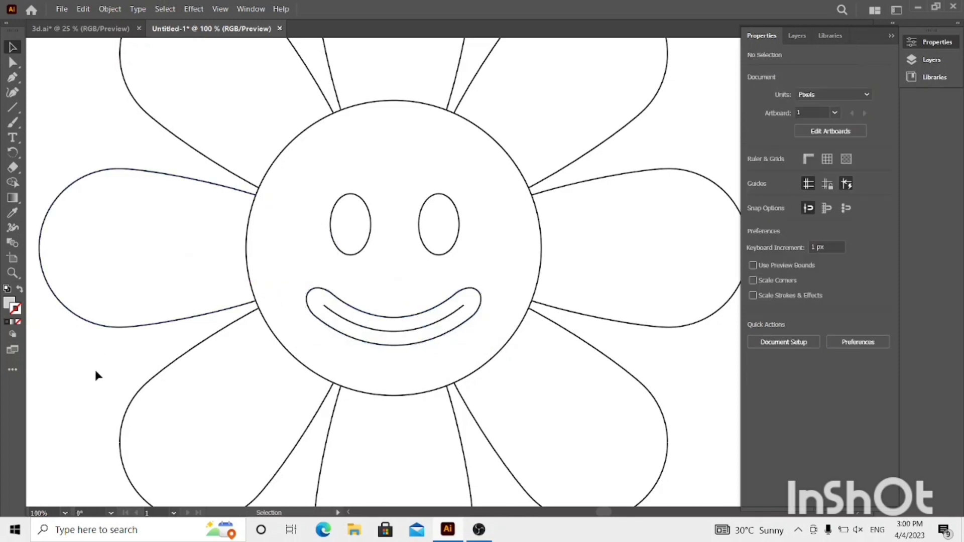
# - Draw an oval eyebrow about 37 by 16 px above the left eye, copy the eye's appearance onto it and tilt it about 20°
pyautogui.moveTo(17, 111); pyautogui.dragTo(63, 154)
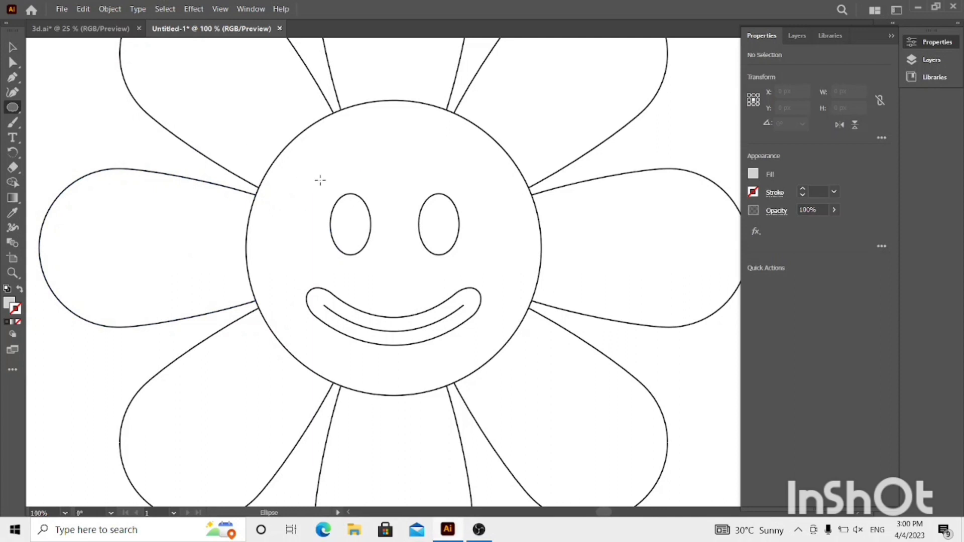
pyautogui.moveTo(320, 180); pyautogui.dragTo(339, 172)
pyautogui.click(12, 213)
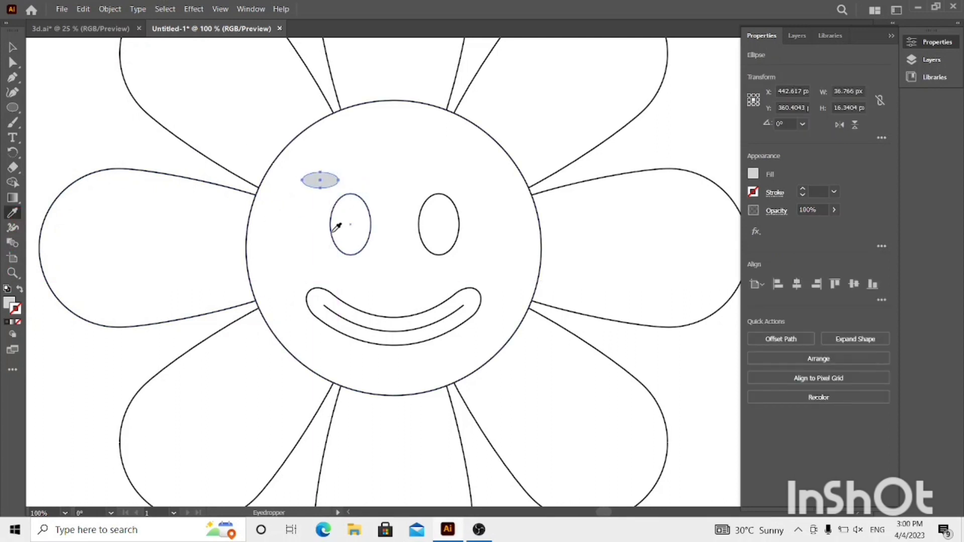
pyautogui.click(334, 229)
pyautogui.click(11, 48)
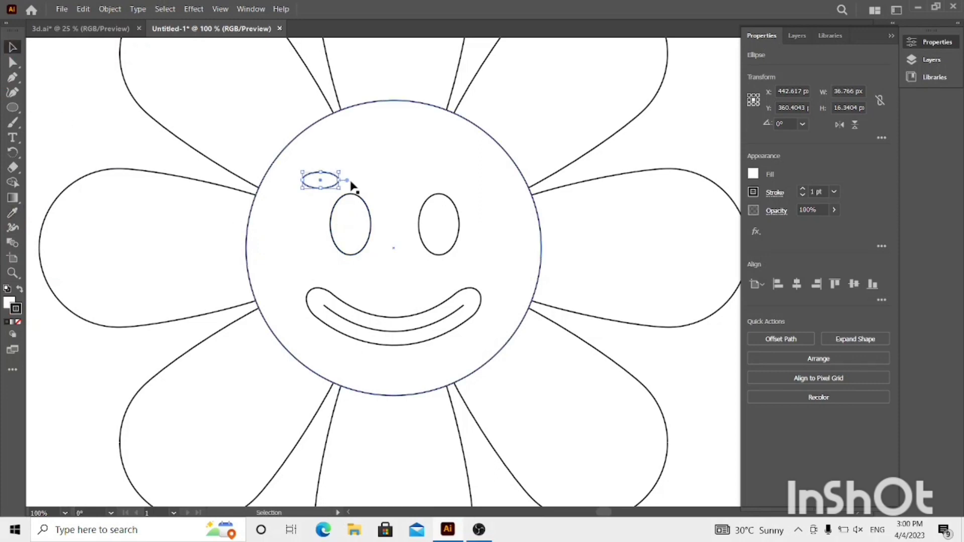
pyautogui.moveTo(341, 168); pyautogui.dragTo(333, 179)
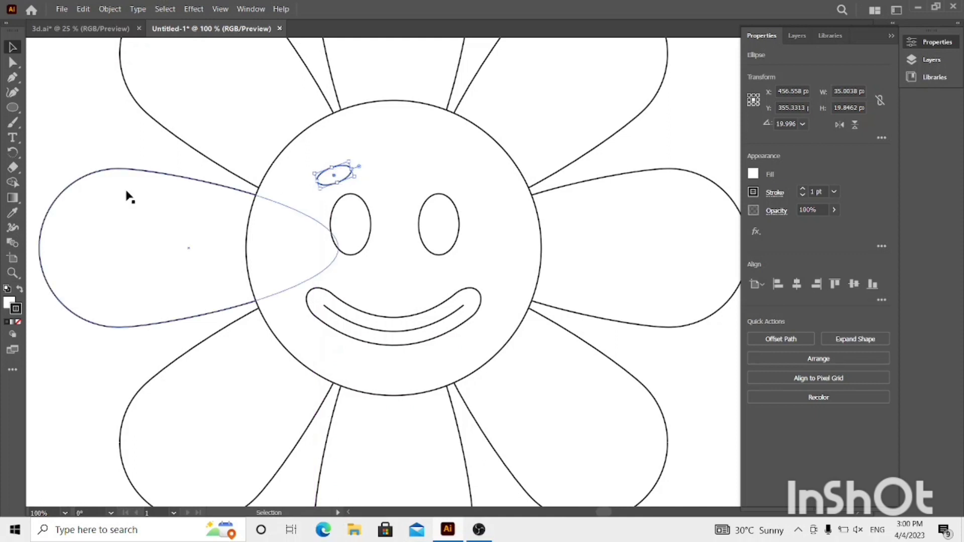
# - Reflect a copy of the eyebrow across the vertical axis through the top anchor of the face circle
pyautogui.moveTo(12, 153); pyautogui.dragTo(84, 187)
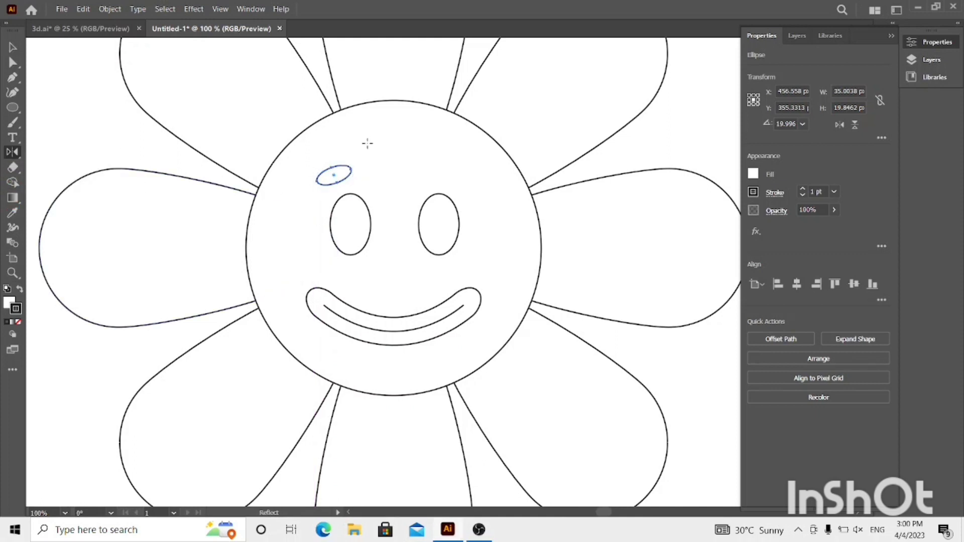
pyautogui.keyDown('alt'); pyautogui.click(394, 100); pyautogui.keyUp('alt')
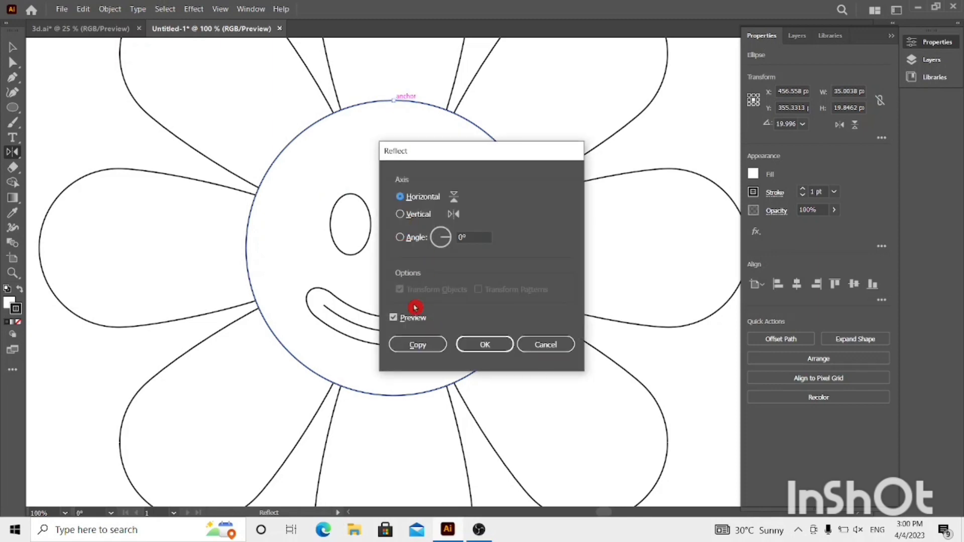
pyautogui.click(400, 214)
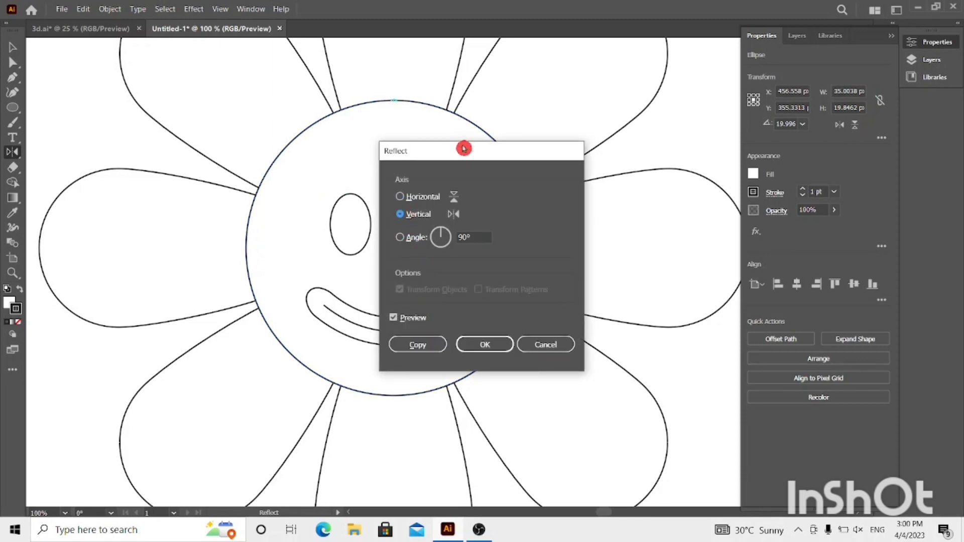
pyautogui.moveTo(464, 148); pyautogui.dragTo(601, 142)
pyautogui.click(555, 336)
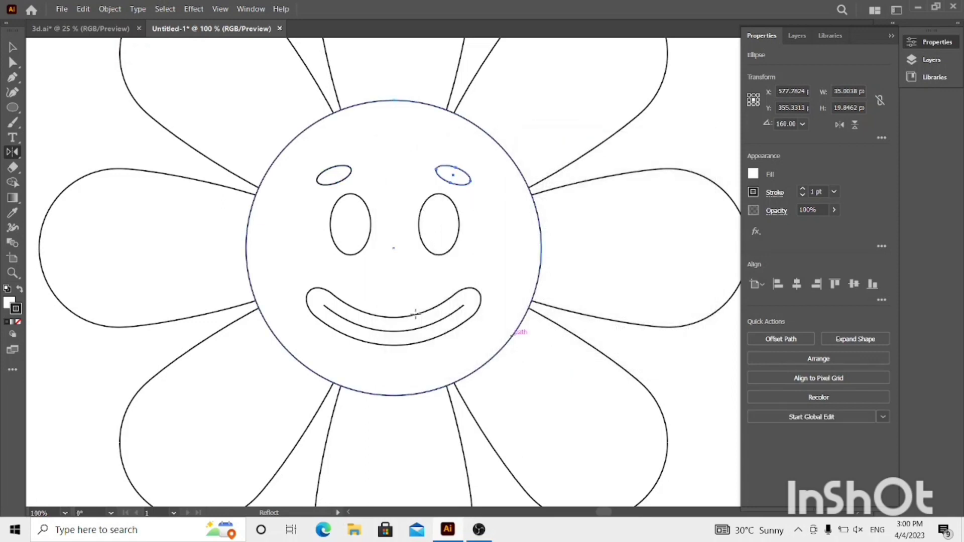
pyautogui.click(16, 48)
pyautogui.click(85, 133)
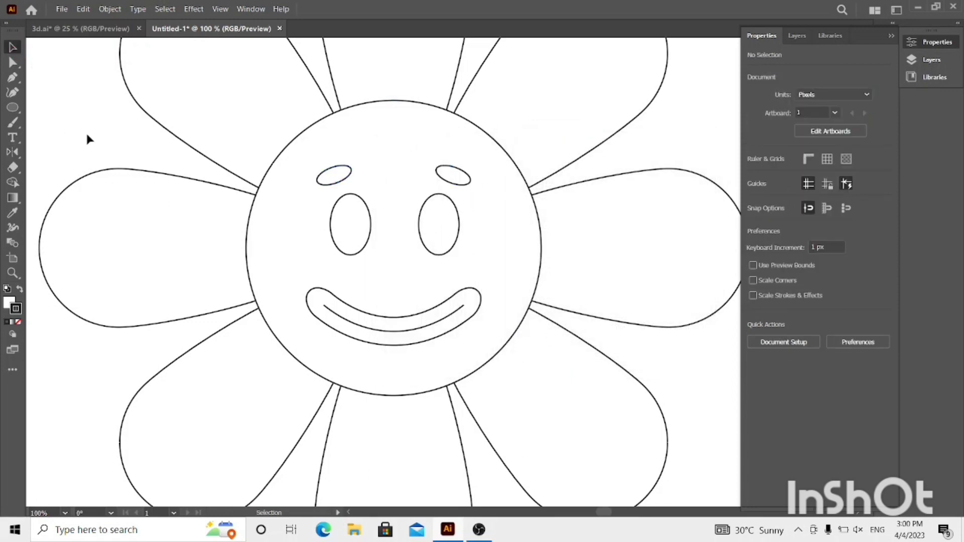
# - Scale the entire flower down to about 533 px wide and group all its parts
pyautogui.click(12, 273)
pyautogui.keyDown('alt'); pyautogui.click(370, 285); pyautogui.keyUp('alt')
pyautogui.keyDown('alt'); pyautogui.click(370, 284); pyautogui.keyUp('alt')
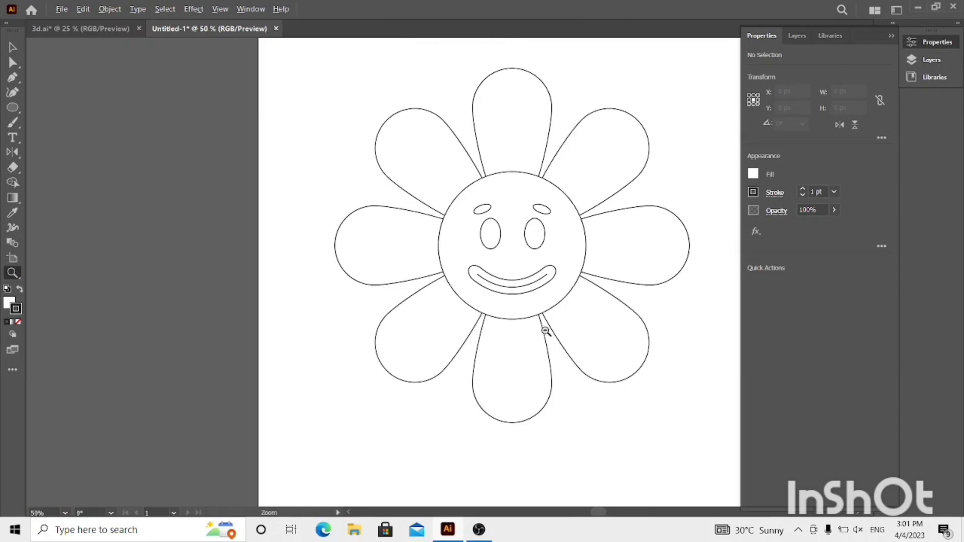
pyautogui.keyDown('alt'); pyautogui.click(545, 331); pyautogui.keyUp('alt')
pyautogui.click(12, 47)
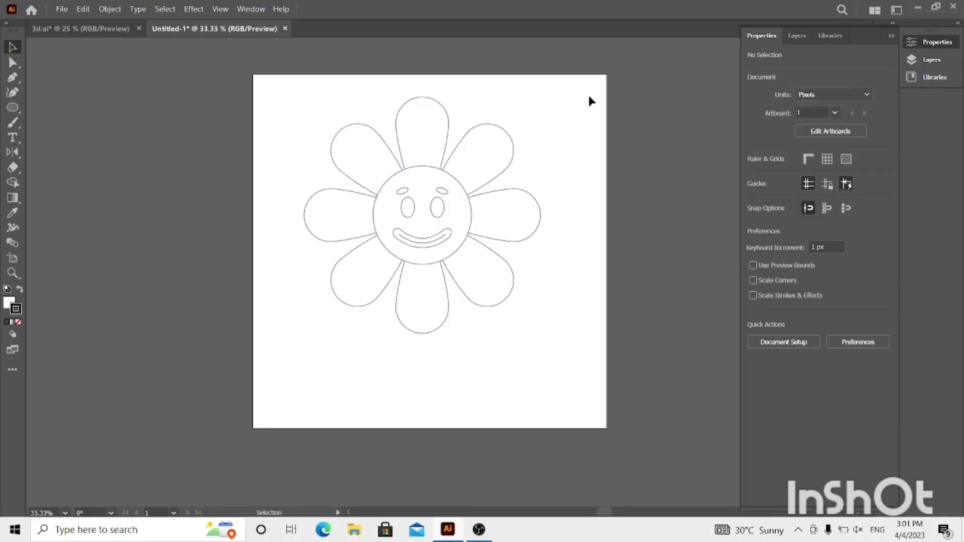
pyautogui.moveTo(584, 83); pyautogui.dragTo(284, 356)
pyautogui.moveTo(424, 332); pyautogui.dragTo(438, 272)
pyautogui.hotkey('ctrl', 'g')
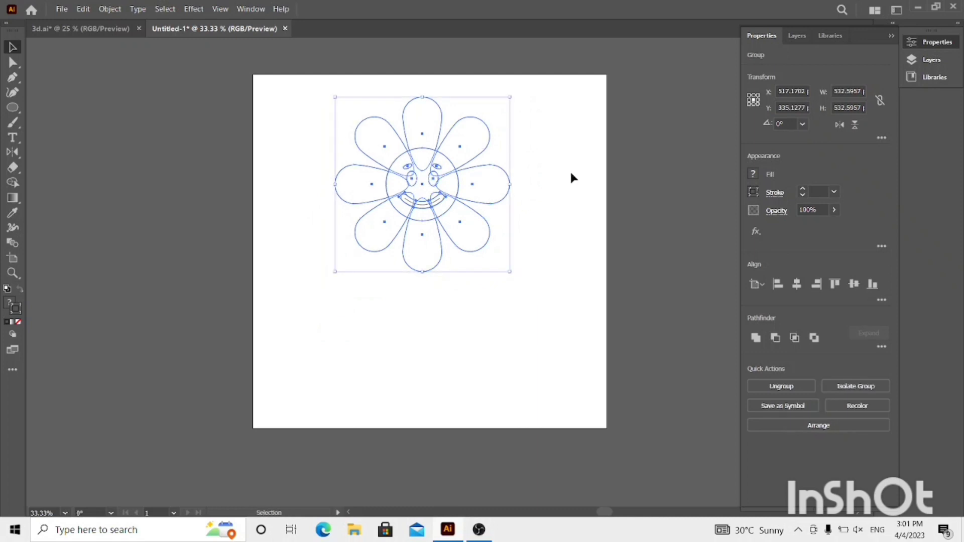
# - Centre the flower group horizontally on the artboard
pyautogui.click(798, 33)
pyautogui.click(763, 35)
pyautogui.click(797, 286)
pyautogui.click(598, 310)
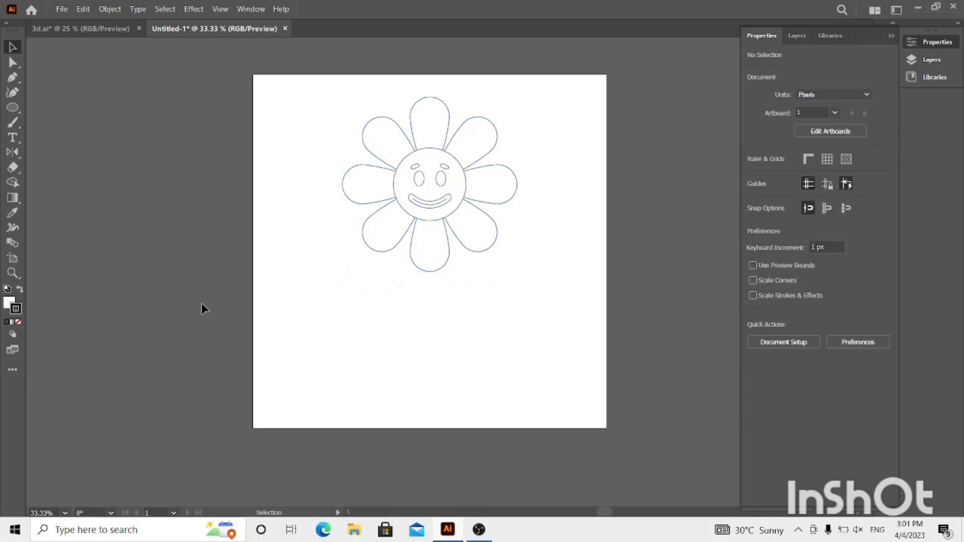
# - Draw a narrow stem rectangle about 27 by 135 px overlapping the lower end of the bottom petal
pyautogui.click(13, 272)
pyautogui.click(466, 214)
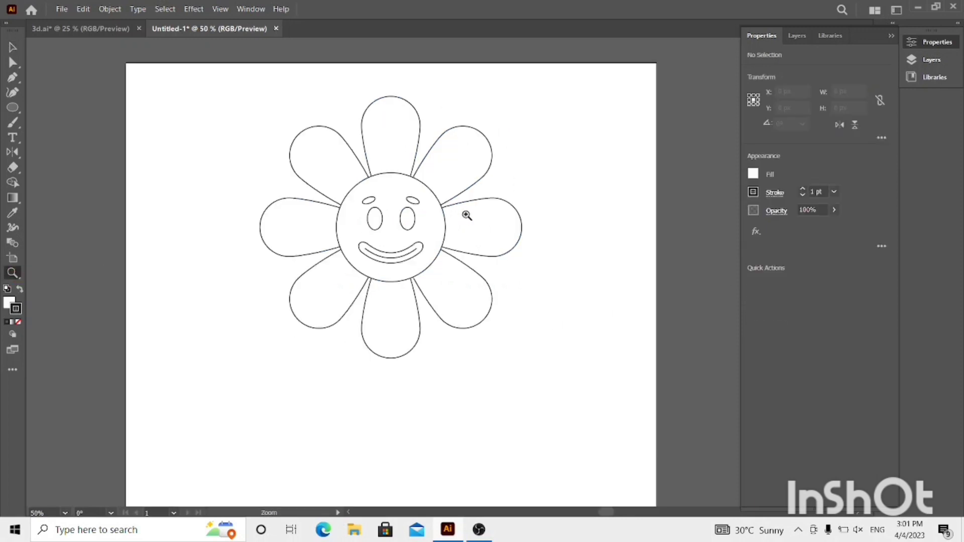
pyautogui.click(423, 342)
pyautogui.moveTo(12, 106); pyautogui.dragTo(81, 103)
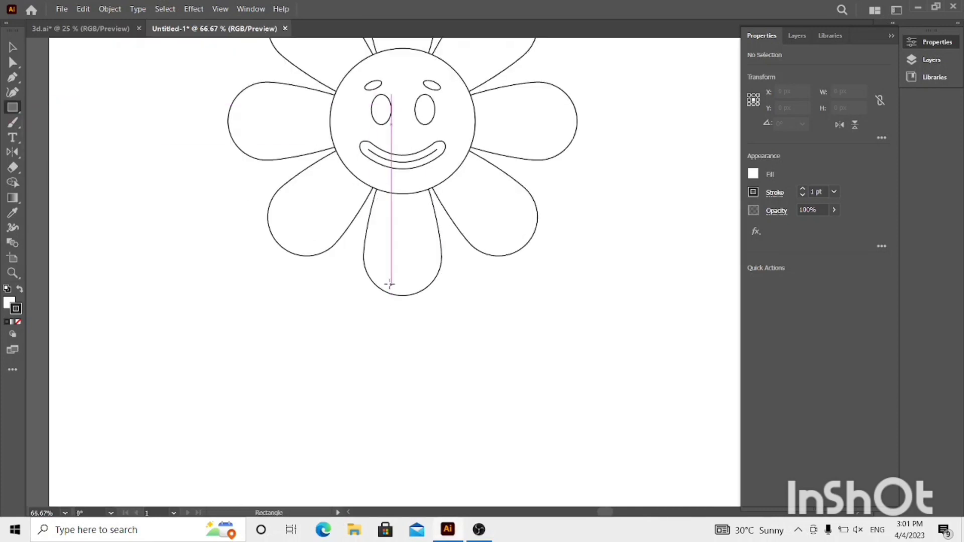
pyautogui.moveTo(392, 266); pyautogui.dragTo(410, 354)
pyautogui.click(13, 47)
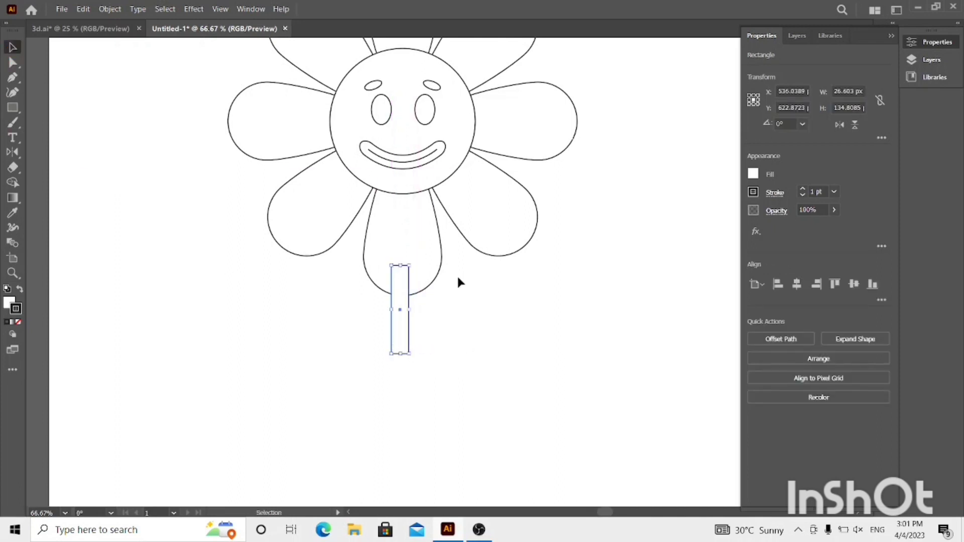
# - Align the stem and flower on their horizontal centres and send the stem behind the flower
pyautogui.hotkey('ctrl', 'a')
pyautogui.click(798, 284)
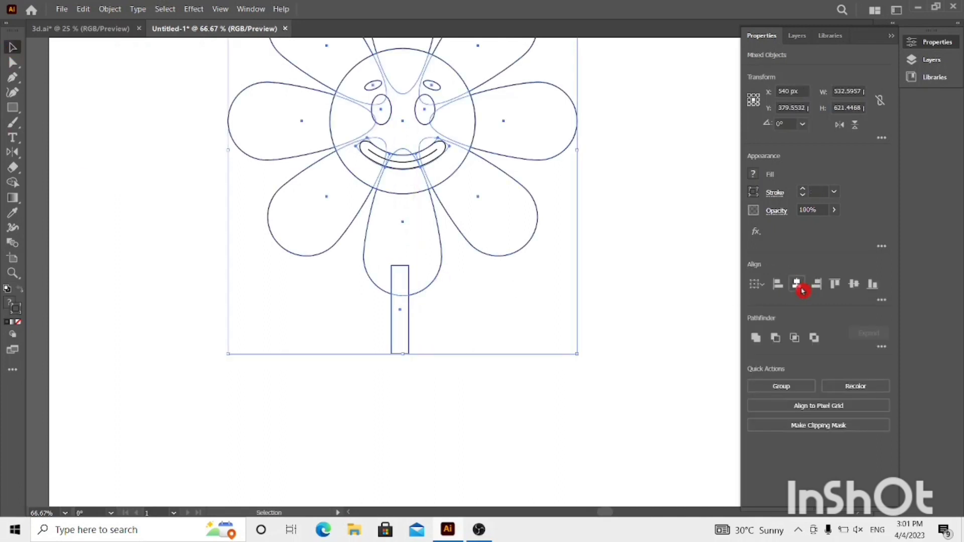
pyautogui.click(610, 377)
pyautogui.click(393, 354)
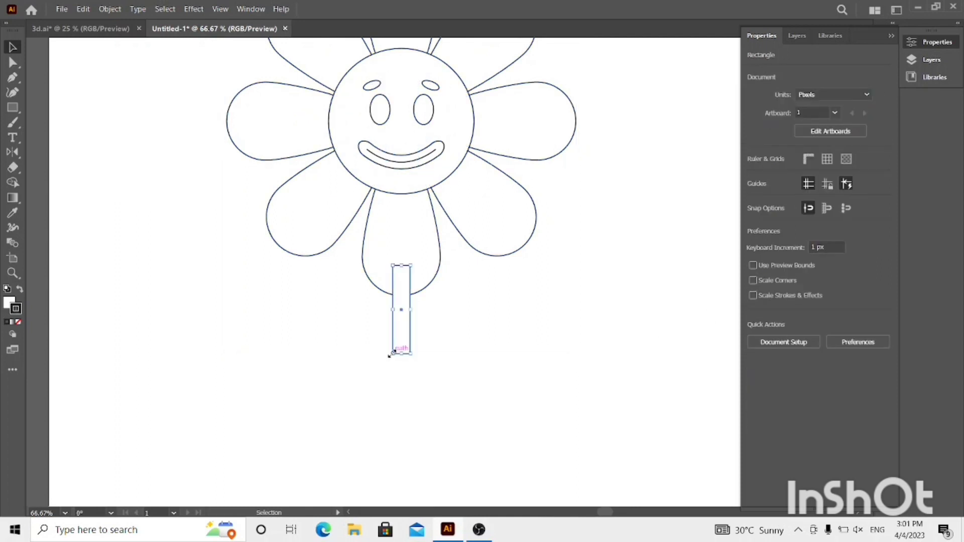
pyautogui.hotkey('ctrl', 'shift', '[')
pyautogui.click(283, 300)
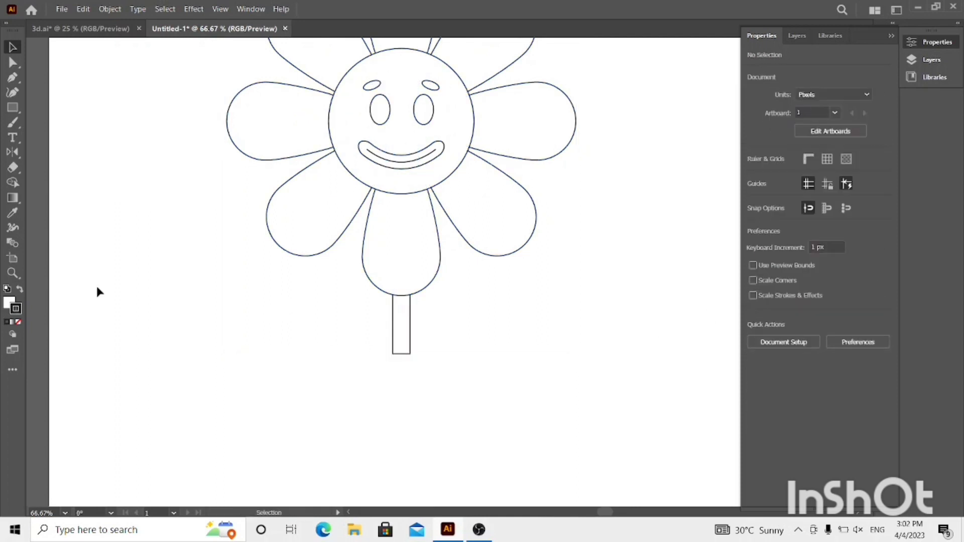
# - Draw a square about 146 px wide in the empty area left of the flower and rotate it 45° into a diamond
pyautogui.click(13, 274)
pyautogui.keyDown('alt'); pyautogui.click(499, 253); pyautogui.keyUp('alt')
pyautogui.keyDown('alt'); pyautogui.click(499, 253); pyautogui.keyUp('alt')
pyautogui.keyDown('alt'); pyautogui.click(398, 284); pyautogui.keyUp('alt')
pyautogui.click(398, 285)
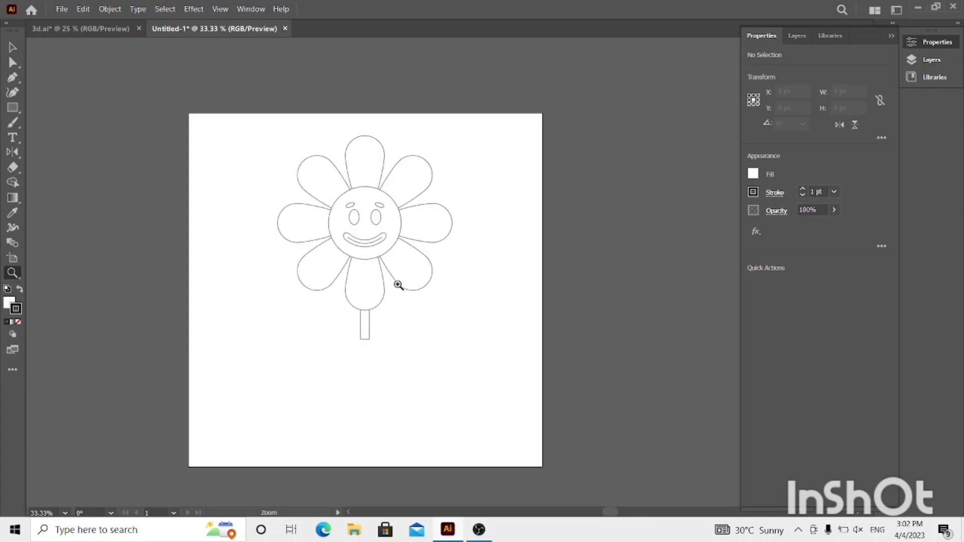
pyautogui.click(395, 265)
pyautogui.click(12, 107)
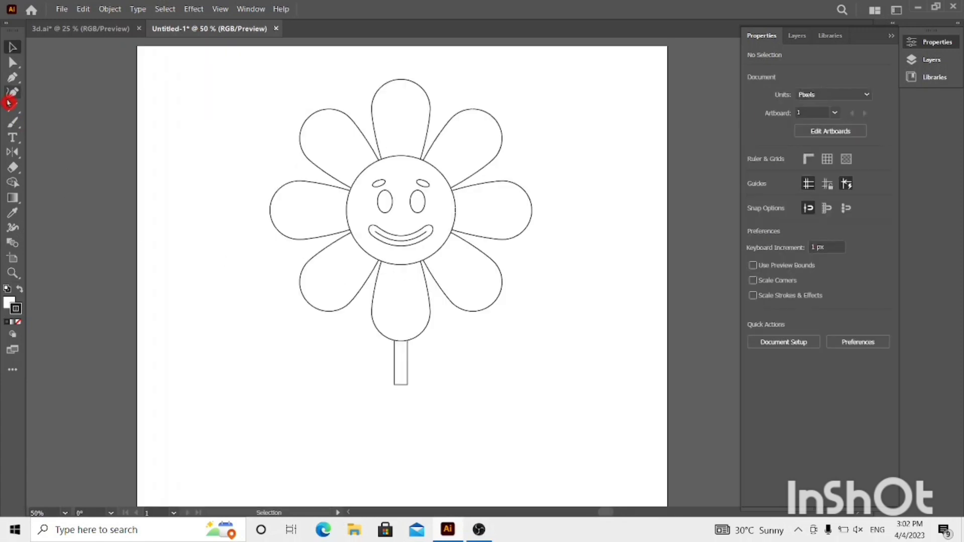
pyautogui.click(60, 169)
pyautogui.click(12, 271)
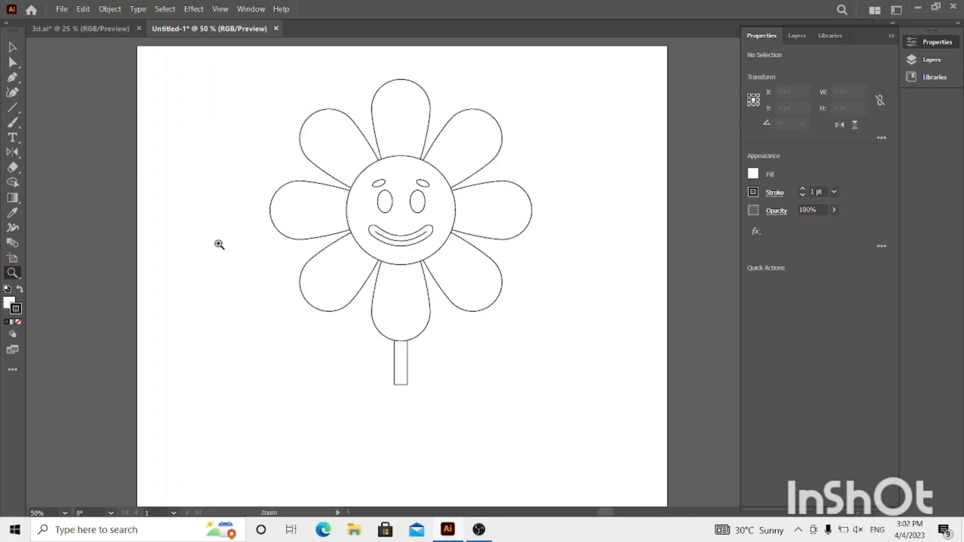
pyautogui.click(217, 243)
pyautogui.click(470, 300)
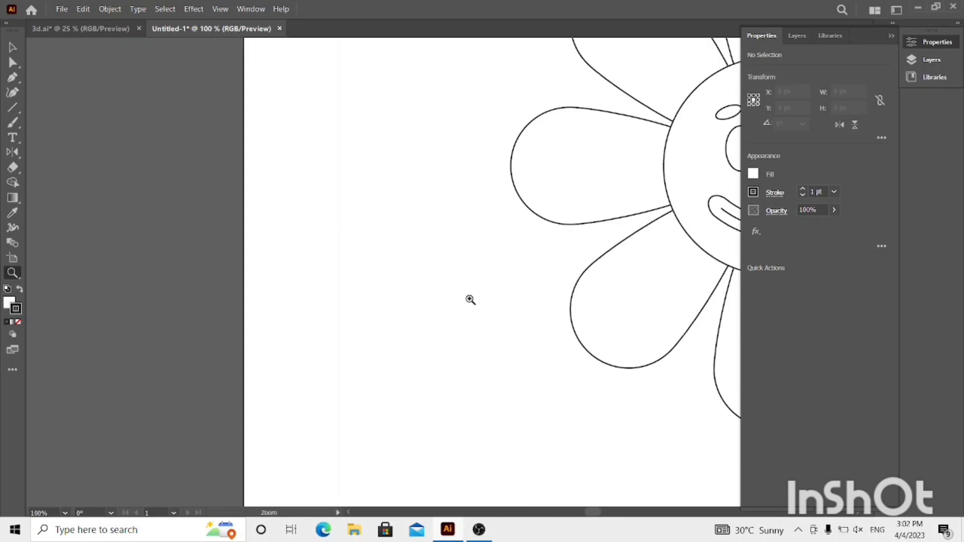
pyautogui.click(12, 107)
pyautogui.click(91, 104)
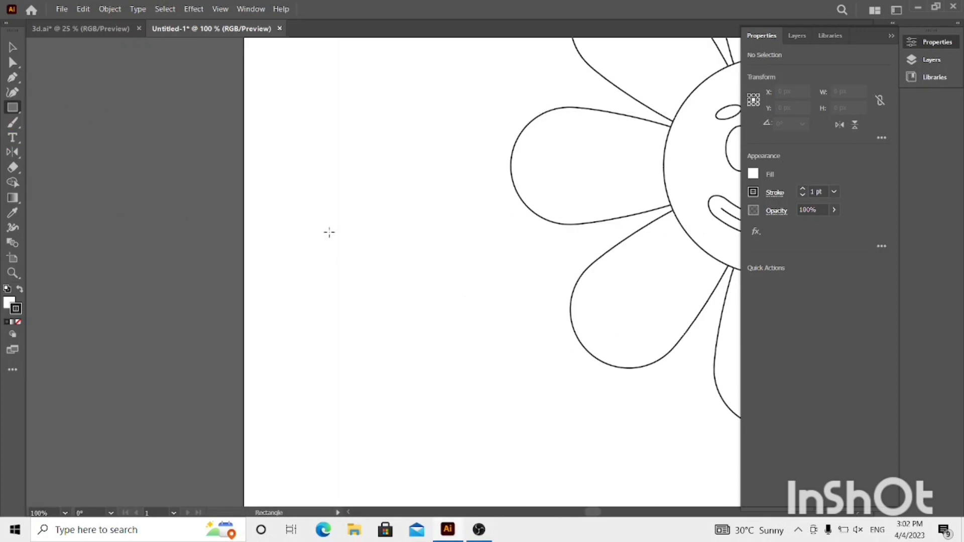
pyautogui.moveTo(366, 273)
pyautogui.mouseDown()
pyautogui.moveTo(398, 332)
pyautogui.moveTo(438, 347)
pyautogui.mouseUp()
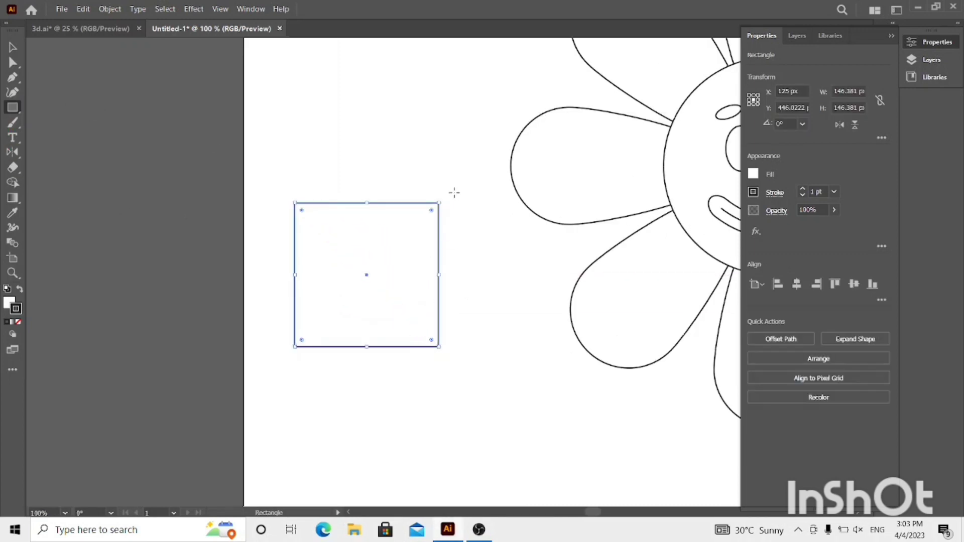
pyautogui.moveTo(442, 202); pyautogui.dragTo(467, 285)
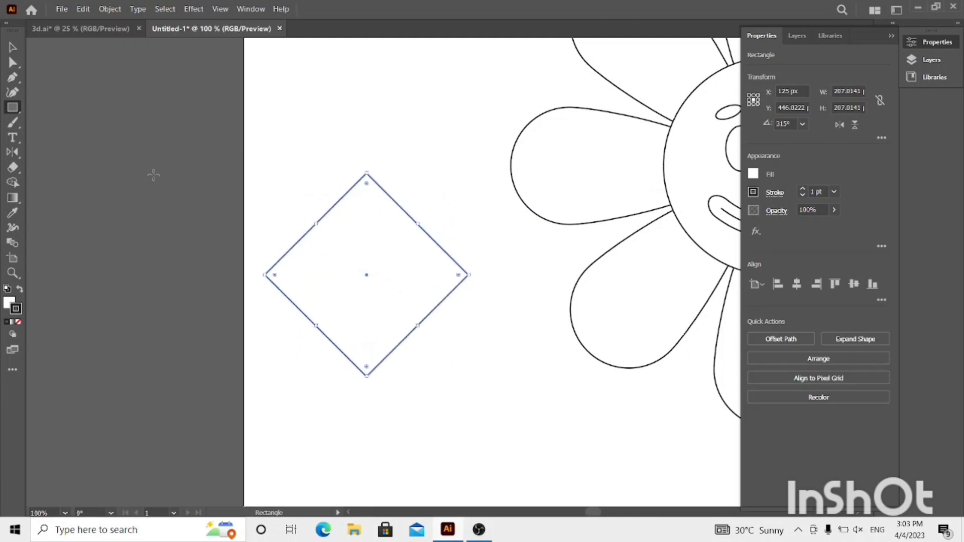
# - Draw a circle about 148 px across, centred on the midpoint of the diamond's upper-left edge
pyautogui.click(5, 104)
pyautogui.click(59, 123)
pyautogui.click(13, 48)
pyautogui.click(219, 132)
pyautogui.click(14, 115)
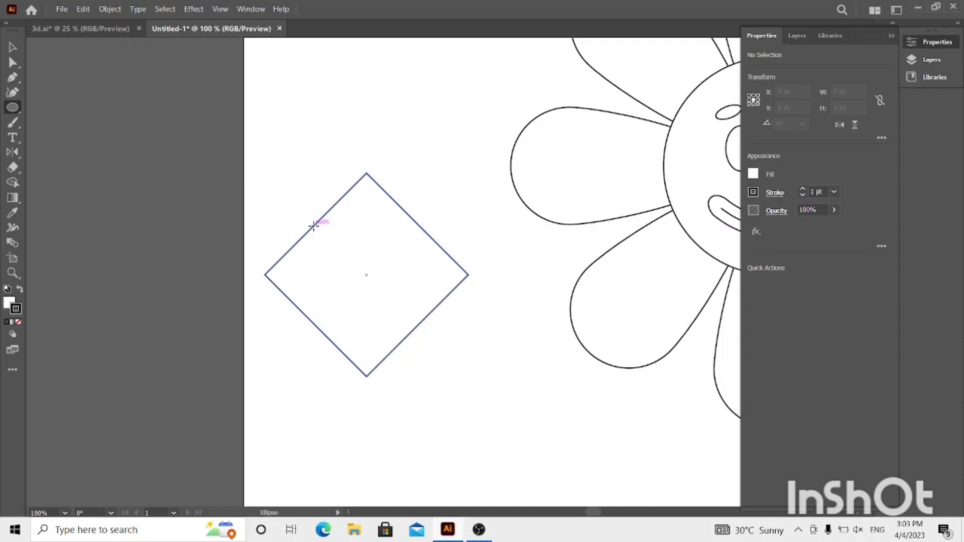
pyautogui.moveTo(315, 224); pyautogui.dragTo(348, 252)
pyautogui.moveTo(372, 291); pyautogui.dragTo(368, 296)
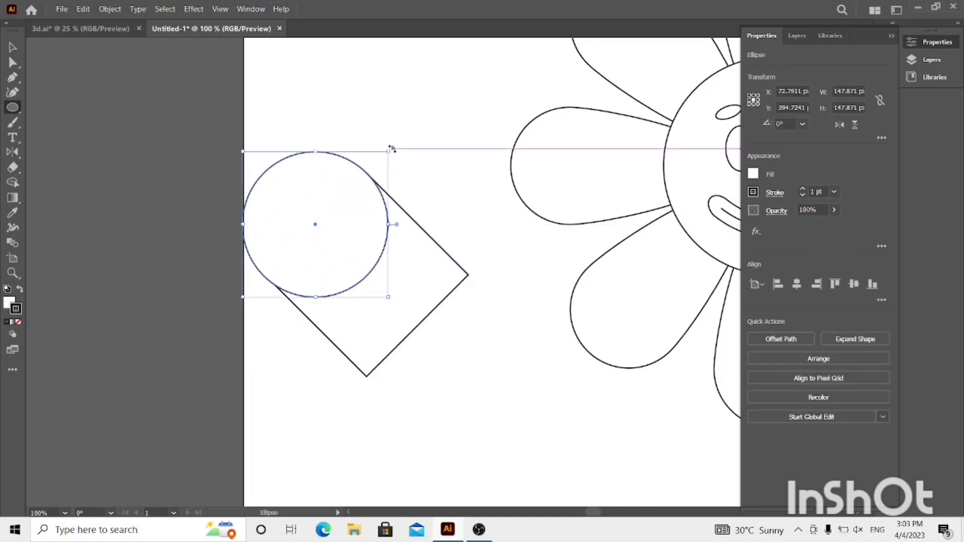
# - Rotate the circle 45° clockwise and shrink it to about 146 px so it matches the diamond's edge
pyautogui.moveTo(391, 147); pyautogui.dragTo(419, 223)
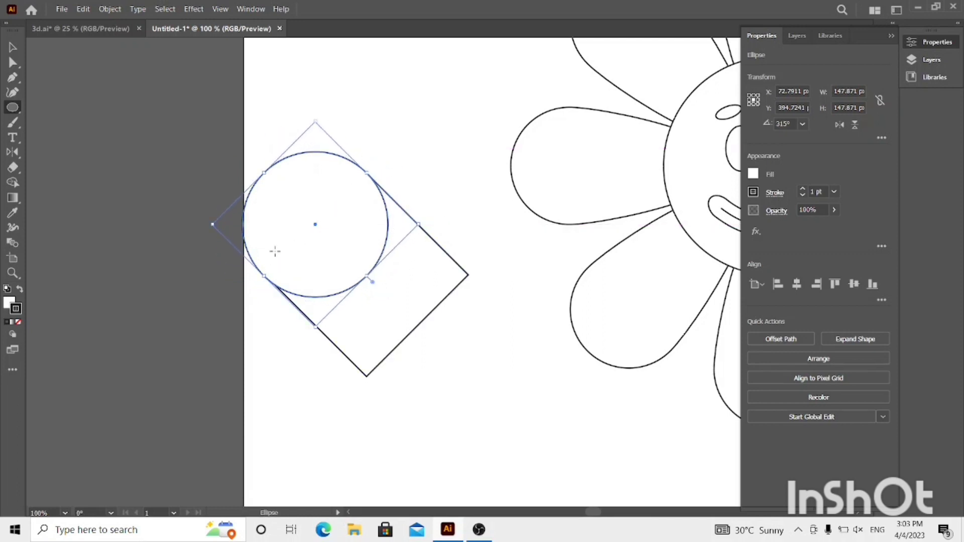
pyautogui.moveTo(263, 275)
pyautogui.mouseDown()
pyautogui.moveTo(271, 268)
pyautogui.moveTo(265, 275)
pyautogui.mouseUp()
pyautogui.click(15, 51)
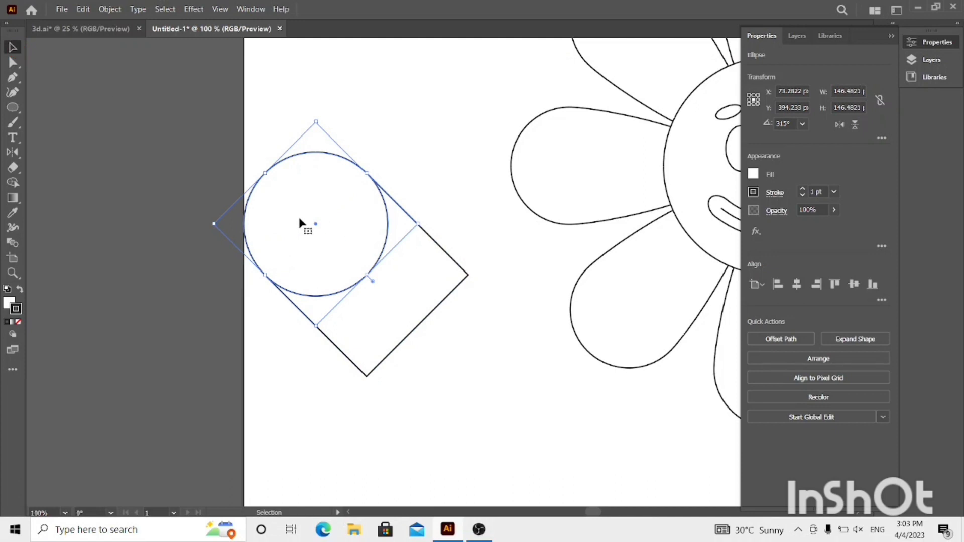
# - Duplicate the circle onto the midpoint of the diamond's upper-right edge
pyautogui.moveTo(316, 227); pyautogui.dragTo(423, 222)
pyautogui.moveTo(455, 94); pyautogui.dragTo(295, 337)
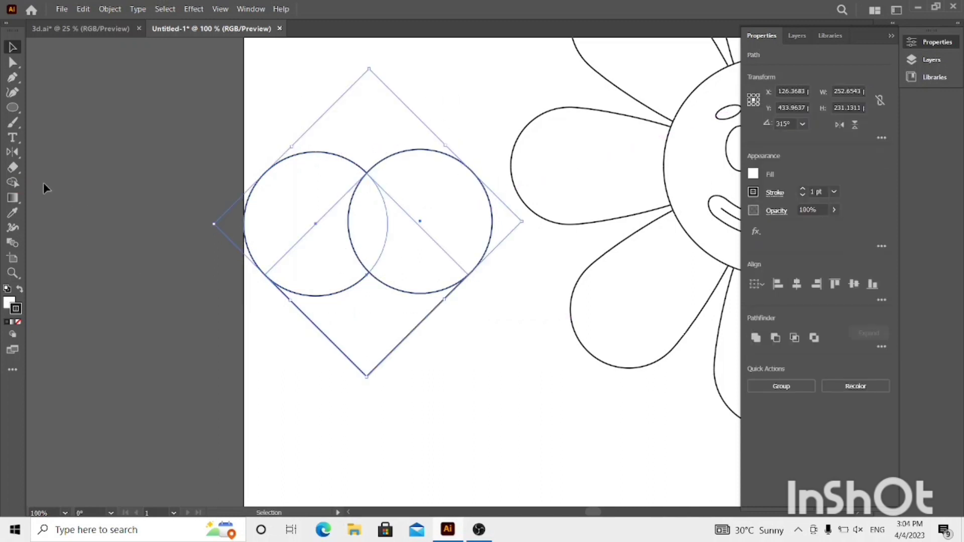
pyautogui.click(419, 133)
# - Nudge the copied circle 4 px left and 2 px down to line it up with the diamond's corners
pyautogui.click(430, 200)
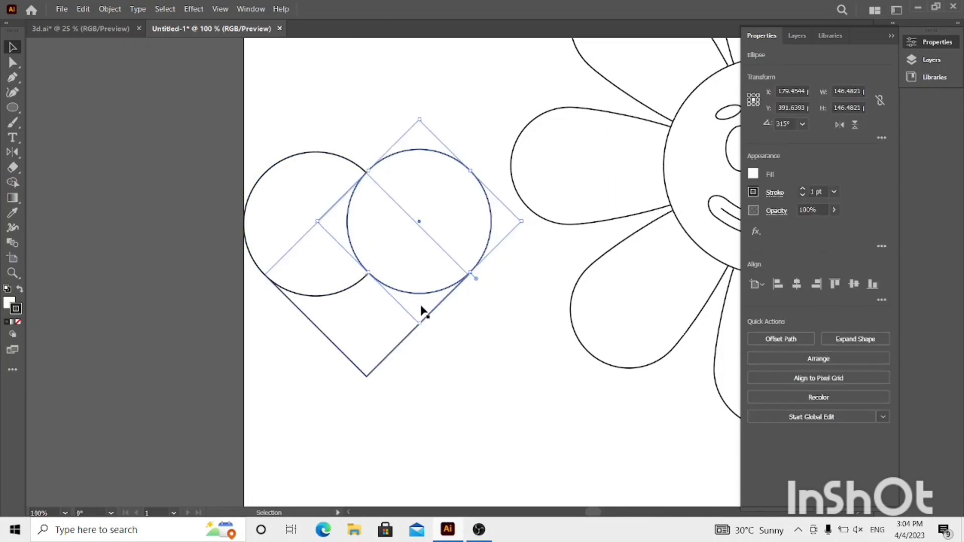
pyautogui.press('Left')
pyautogui.press('Left')
pyautogui.press('Left')
pyautogui.press('Left')
pyautogui.press('Down')
pyautogui.press('Down')
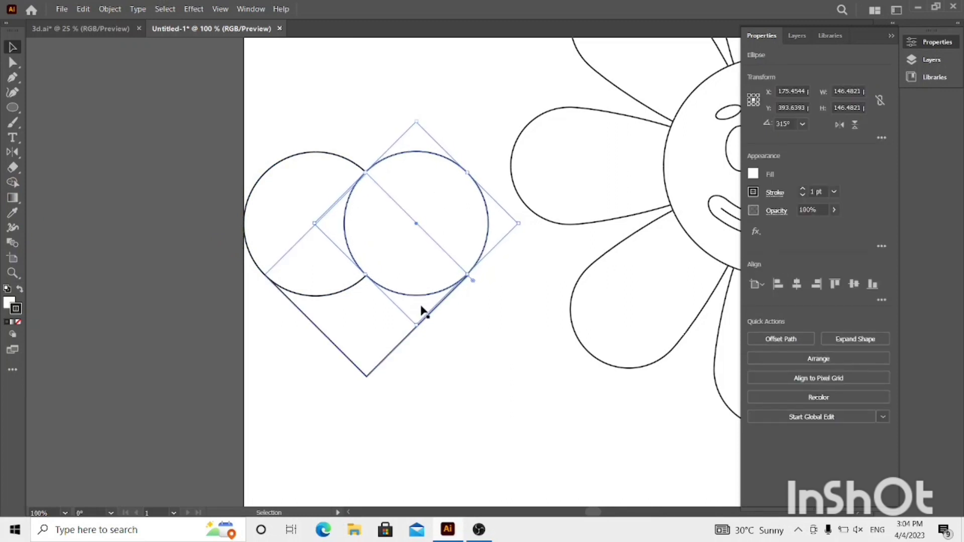
# - Nudge the copied circle 1 px right and merge both circles and the diamond into one heart with Shape Builder
pyautogui.press('Right')
pyautogui.moveTo(441, 87); pyautogui.dragTo(279, 352)
pyautogui.click(10, 186)
pyautogui.moveTo(271, 201)
pyautogui.mouseDown()
pyautogui.moveTo(427, 222)
pyautogui.moveTo(337, 251)
pyautogui.mouseUp()
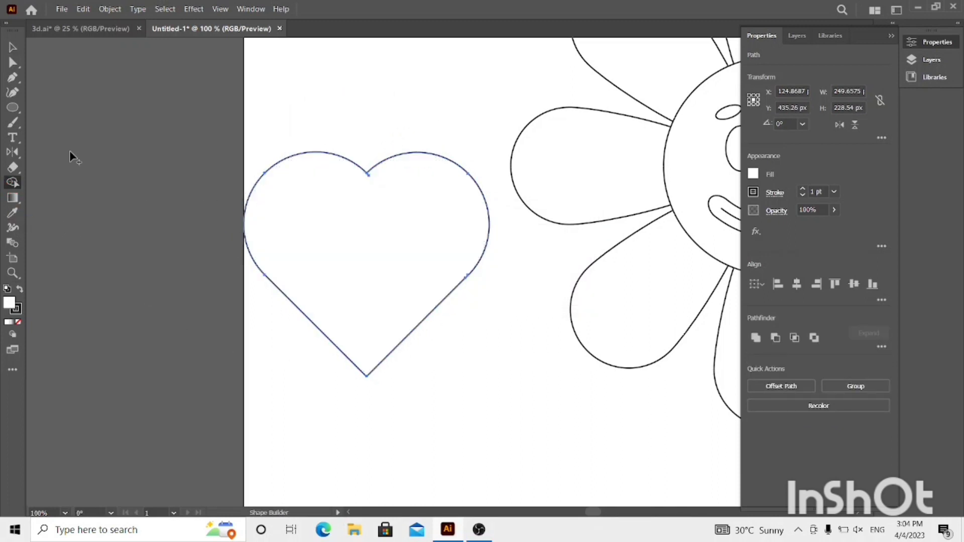
pyautogui.click(12, 46)
pyautogui.click(138, 182)
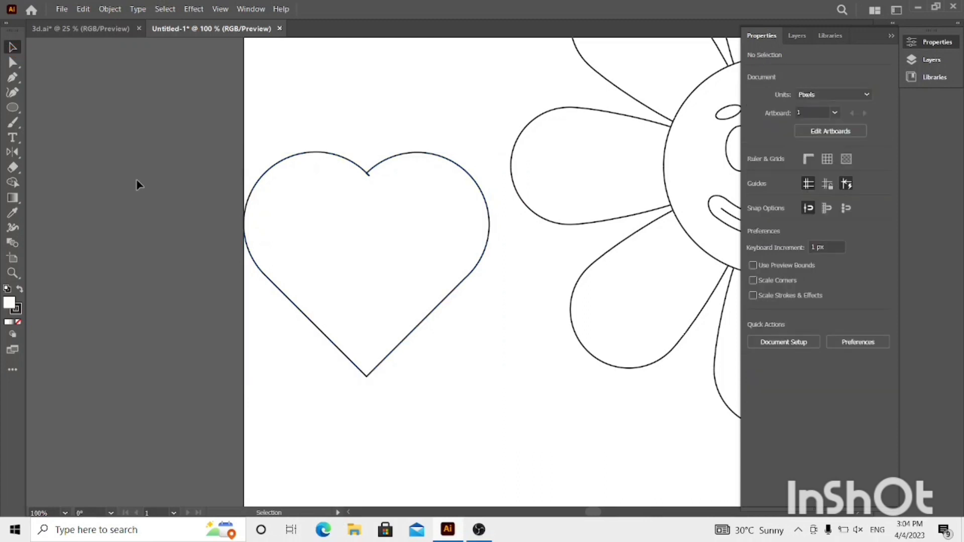
# - Try to delete the stray bit of path at the heart's upper notch
pyautogui.click(8, 276)
pyautogui.keyDown('alt'); pyautogui.click(526, 266); pyautogui.keyUp('alt')
pyautogui.keyDown('alt'); pyautogui.click(526, 267); pyautogui.keyUp('alt')
pyautogui.keyDown('alt'); pyautogui.click(526, 267); pyautogui.keyUp('alt')
pyautogui.click(477, 302)
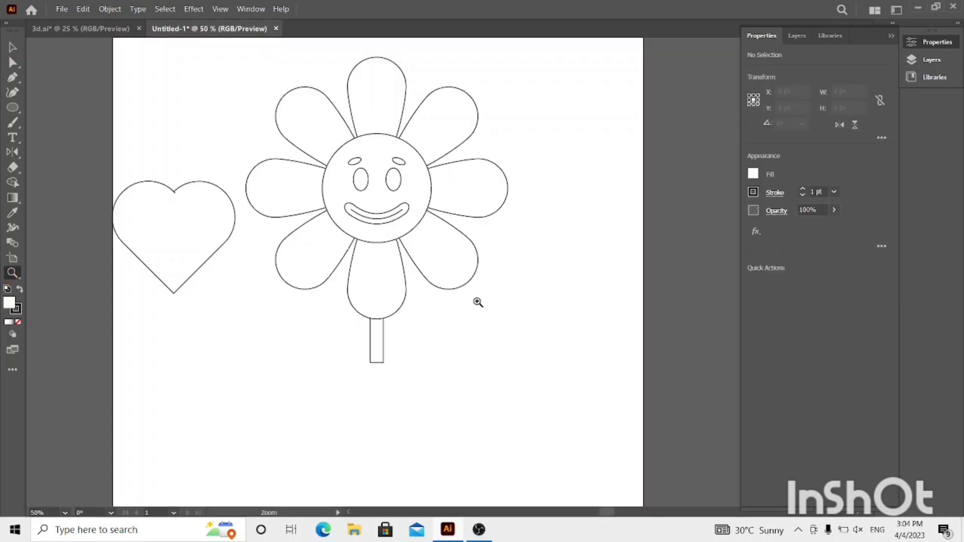
pyautogui.click(12, 47)
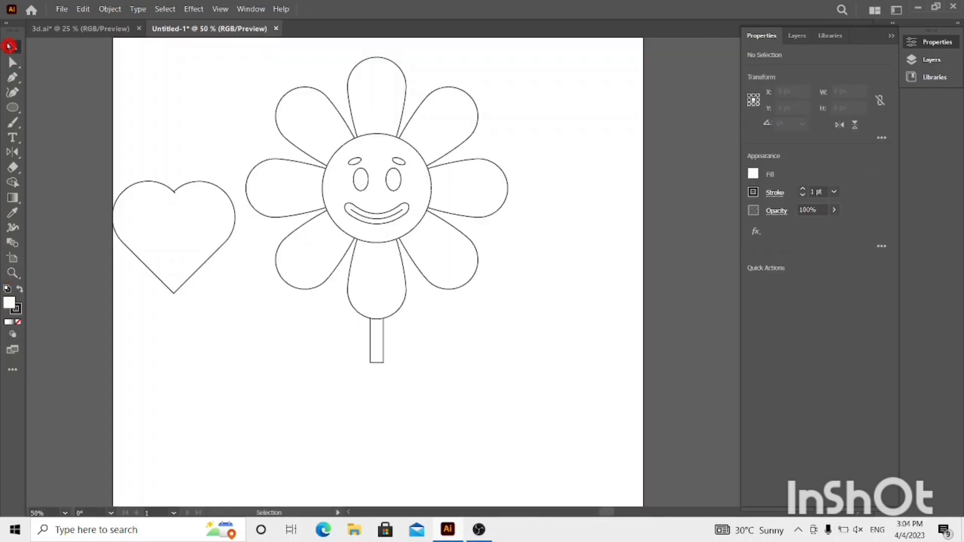
pyautogui.click(173, 193)
pyautogui.press('Delete')
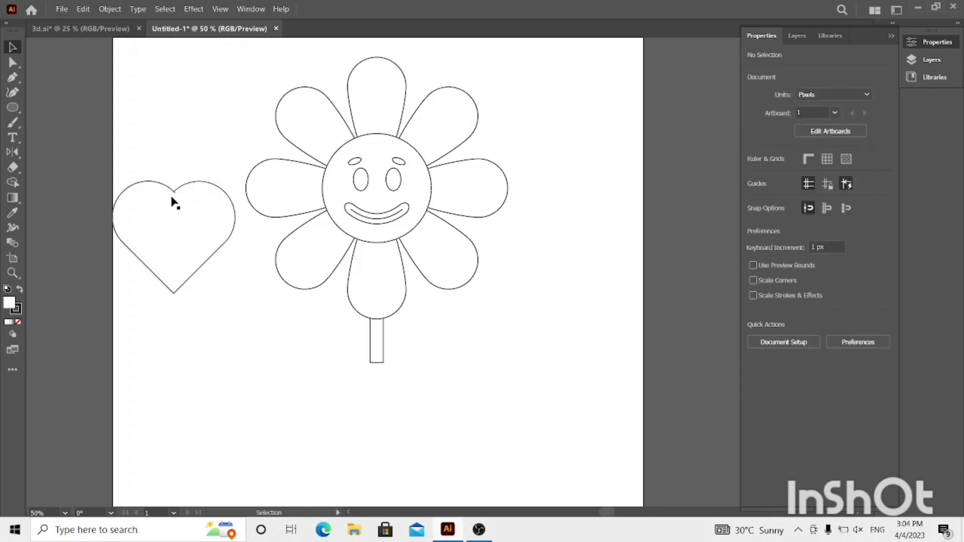
# - Remove the stray anchor point at the heart's upper notch with the Curvature tool
pyautogui.click(176, 194)
pyautogui.click(11, 272)
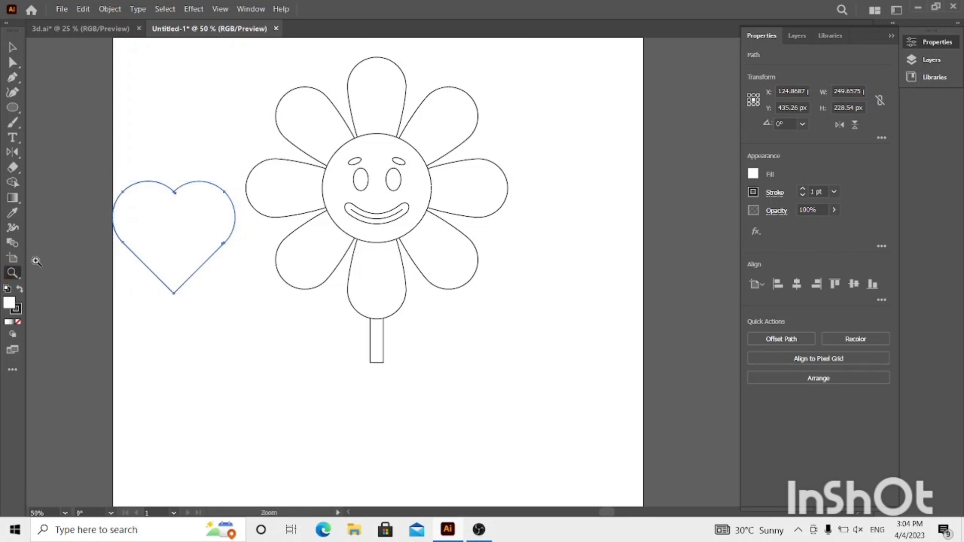
pyautogui.click(274, 186)
pyautogui.click(394, 273)
pyautogui.click(393, 273)
pyautogui.click(394, 273)
pyautogui.click(394, 273)
pyautogui.click(394, 273)
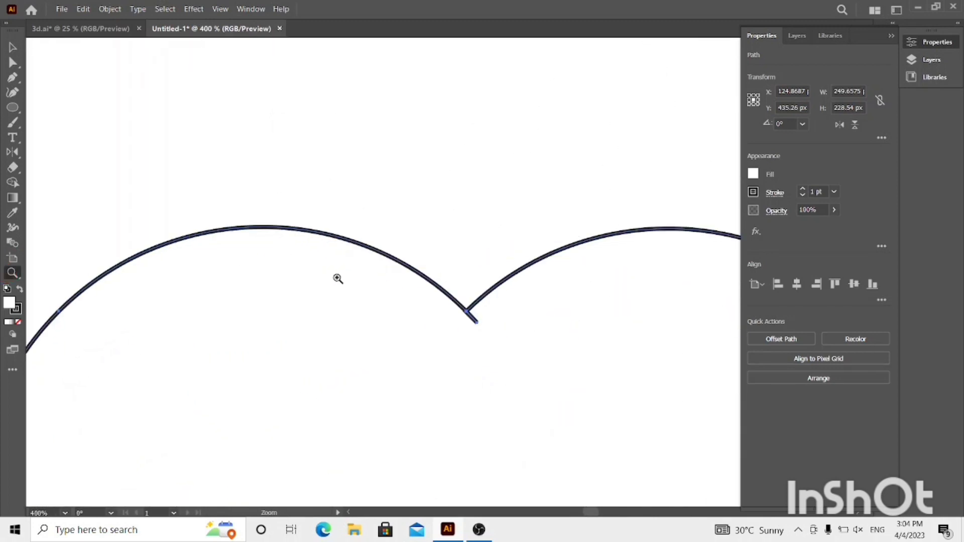
pyautogui.click(12, 92)
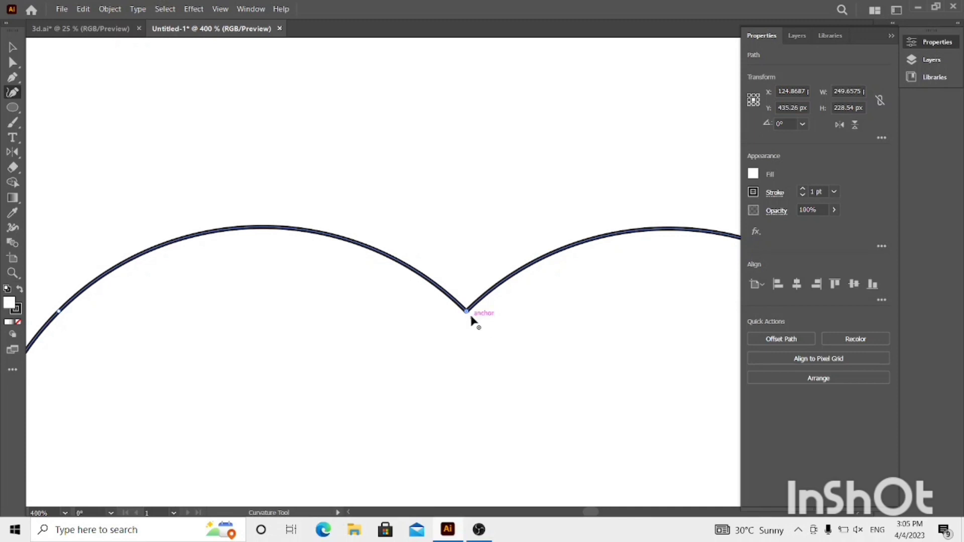
# - Shrink the heart and arrange three differently sized copies lower left, upper right and right of the flower, the right one about 123 px wide
pyautogui.click(13, 273)
pyautogui.keyDown('alt'); pyautogui.click(387, 368); pyautogui.keyUp('alt')
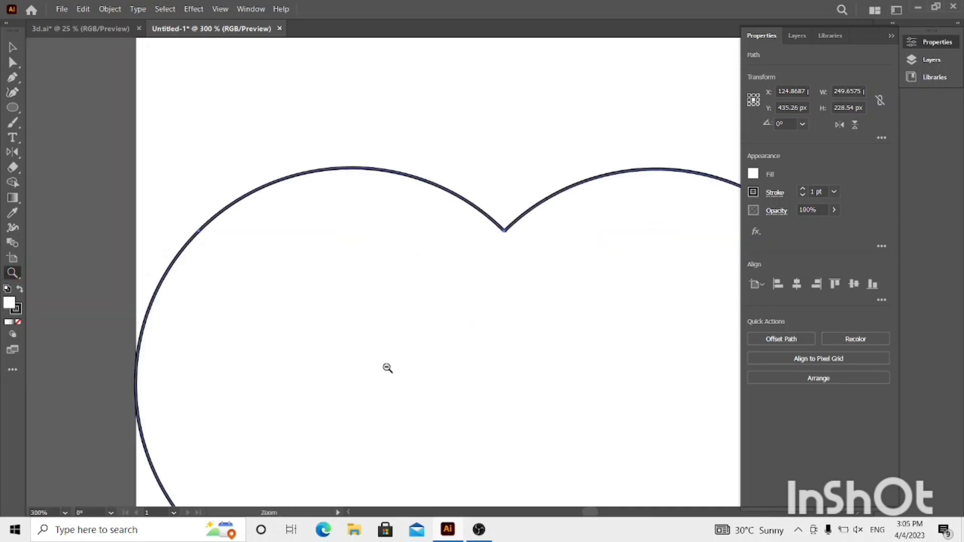
pyautogui.keyDown('alt'); pyautogui.click(387, 368); pyautogui.keyUp('alt')
pyautogui.keyDown('alt'); pyautogui.click(643, 239); pyautogui.keyUp('alt')
pyautogui.keyDown('alt'); pyautogui.click(643, 233); pyautogui.keyUp('alt')
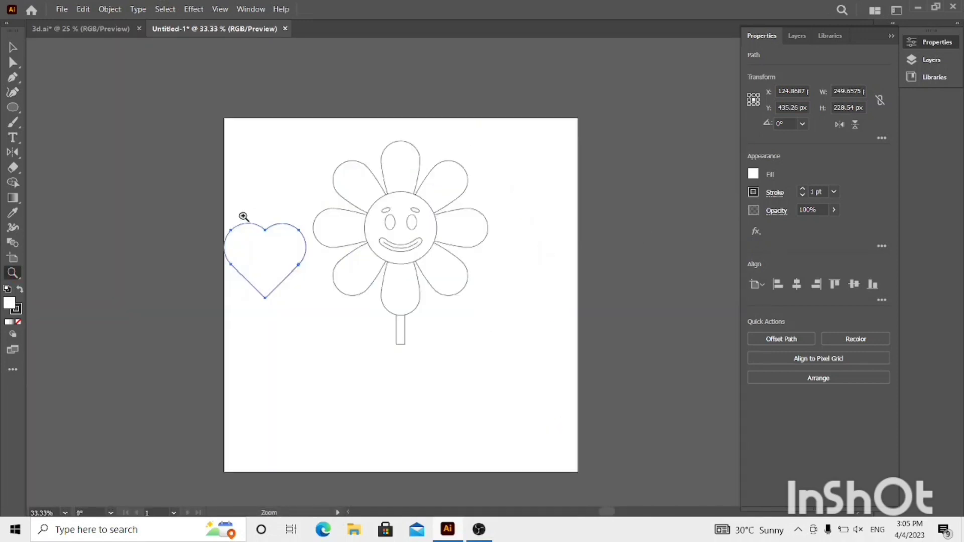
pyautogui.click(13, 47)
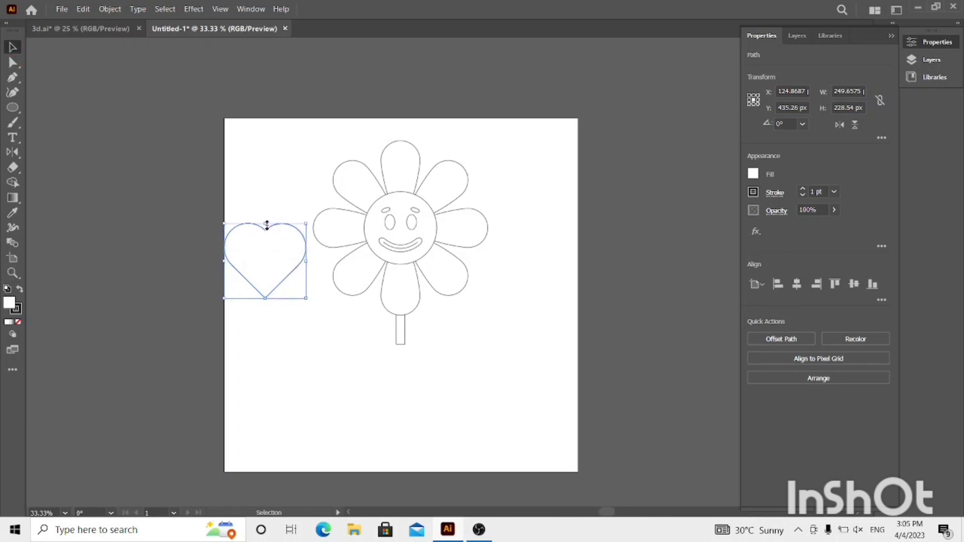
pyautogui.moveTo(267, 224); pyautogui.dragTo(269, 243)
pyautogui.moveTo(280, 282); pyautogui.dragTo(549, 322)
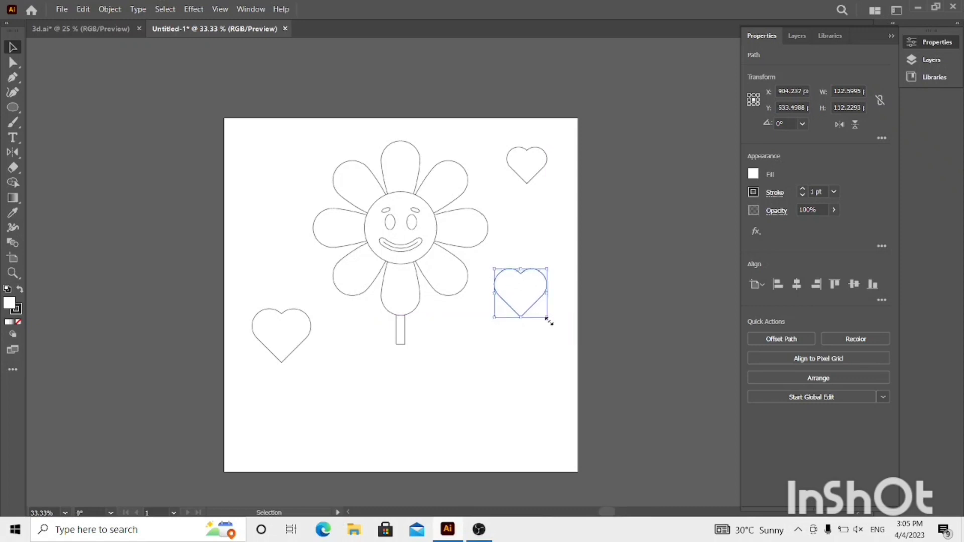
# - Enlarge the heart at the flower's lower left to about 180 by 165 px
pyautogui.click(279, 363)
pyautogui.moveTo(280, 362); pyautogui.dragTo(281, 371)
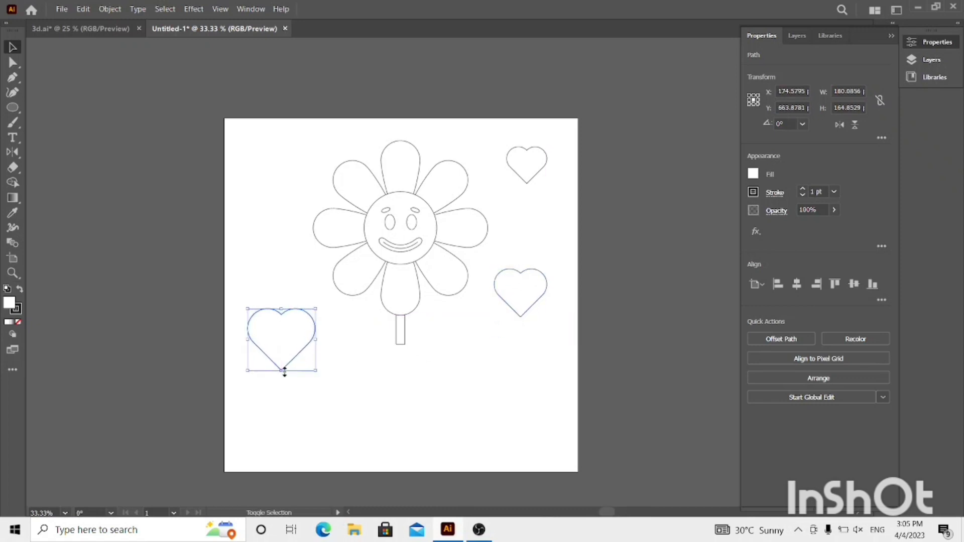
pyautogui.click(143, 340)
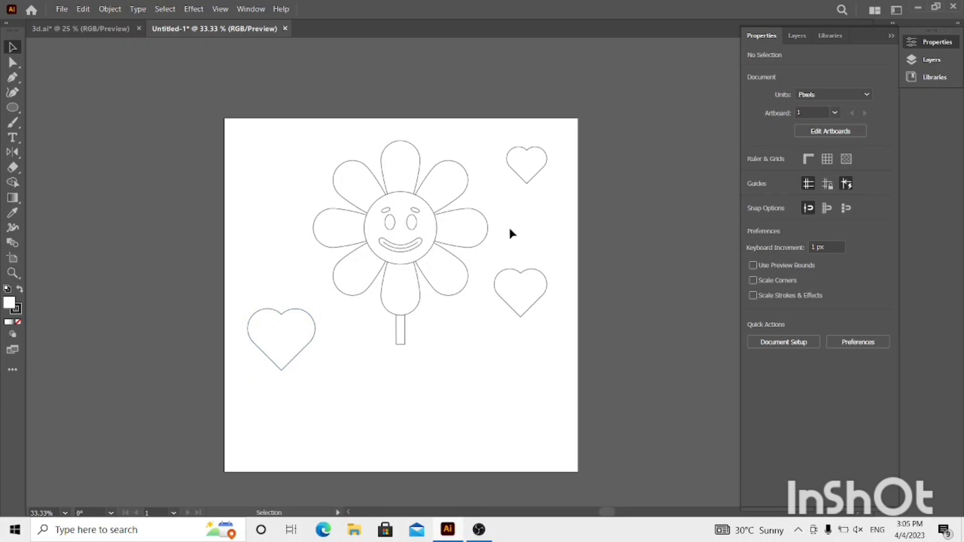
# - Ungroup the flower's petals so each can be selected separately
pyautogui.click(17, 272)
pyautogui.click(394, 294)
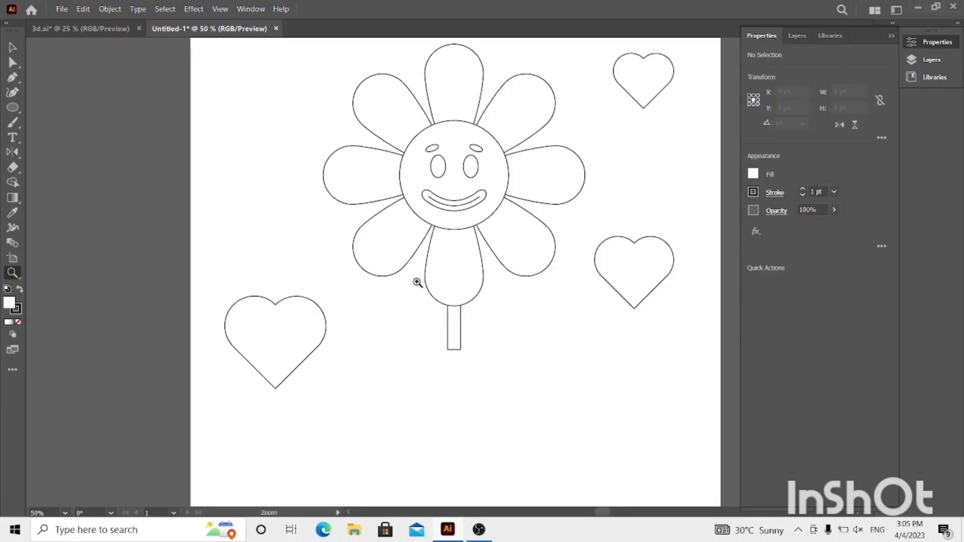
pyautogui.hotkey('ctrl', '-')
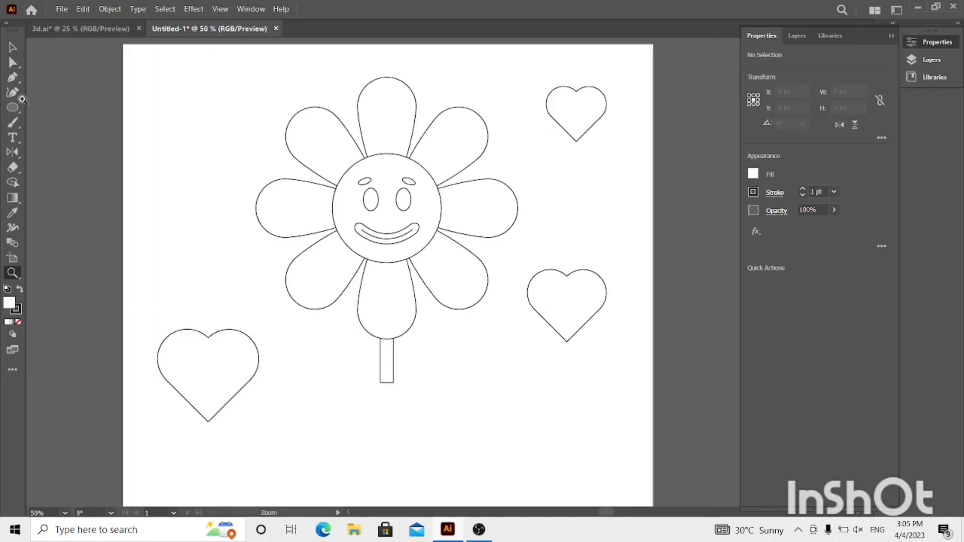
pyautogui.press('v')
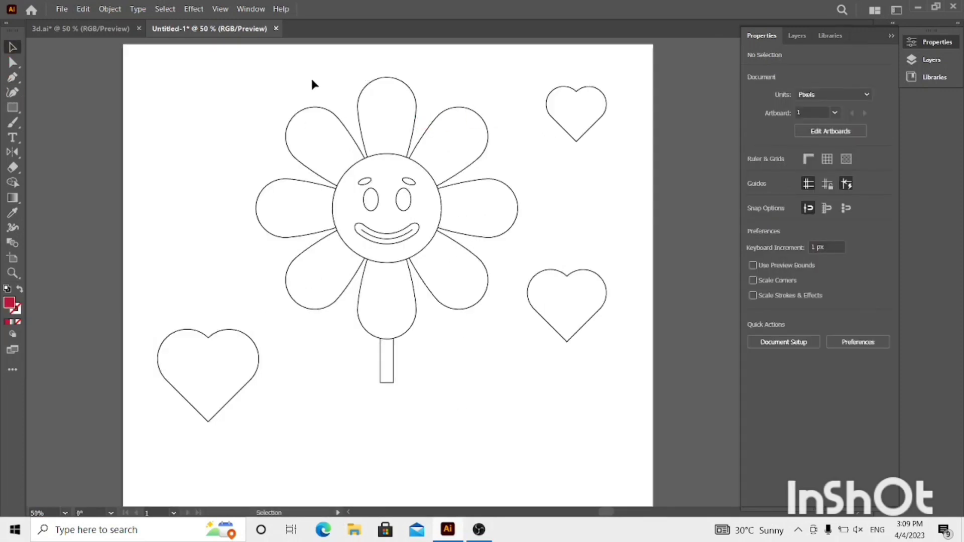
pyautogui.moveTo(312, 78); pyautogui.dragTo(409, 133)
pyautogui.rightClick(409, 134)
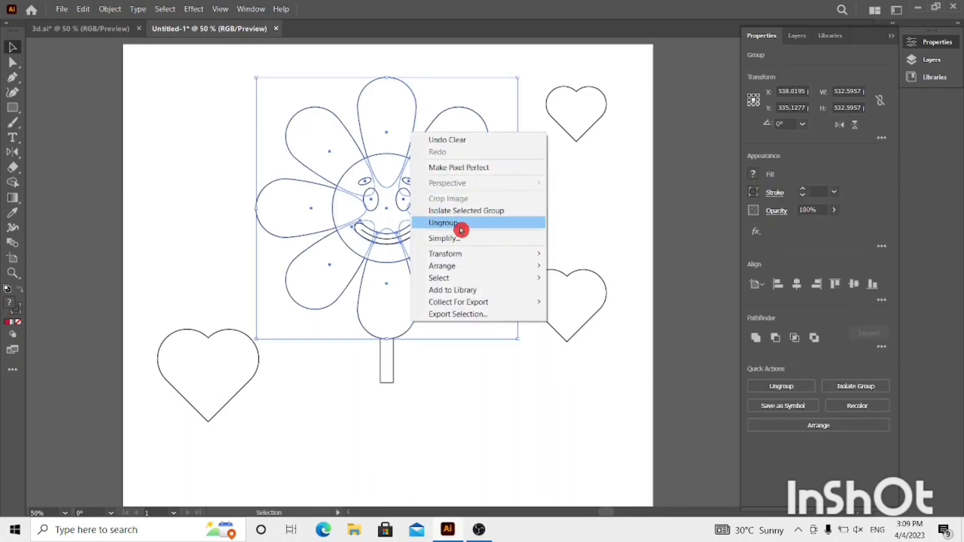
pyautogui.click(533, 220)
pyautogui.click(466, 379)
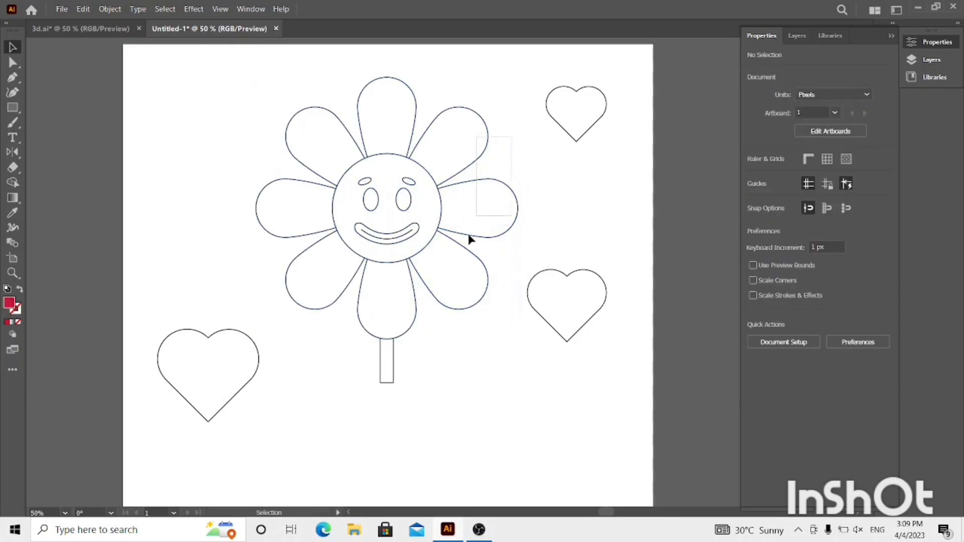
# - Fill the three petals right of the face with the pink swatch and remove their stroke
pyautogui.click(454, 286)
pyautogui.click(19, 288)
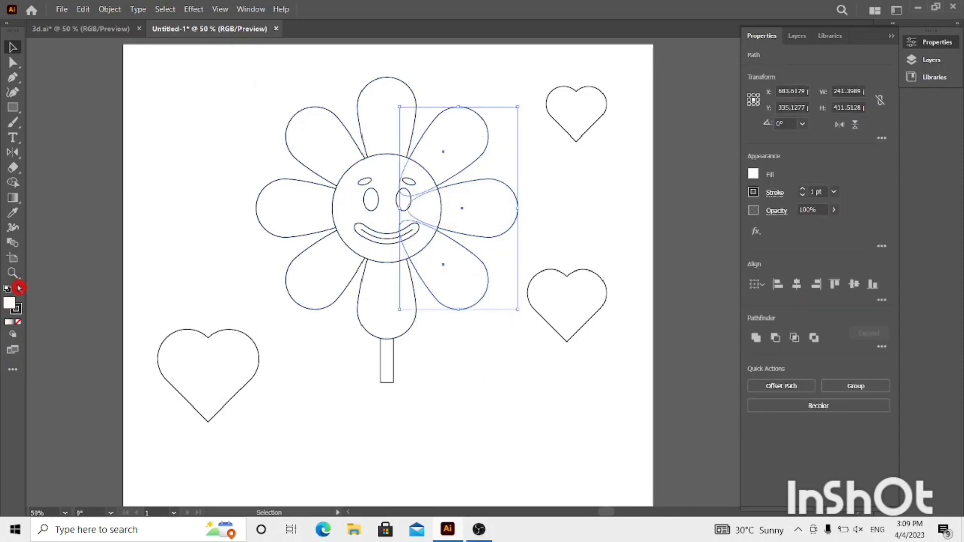
pyautogui.click(19, 288)
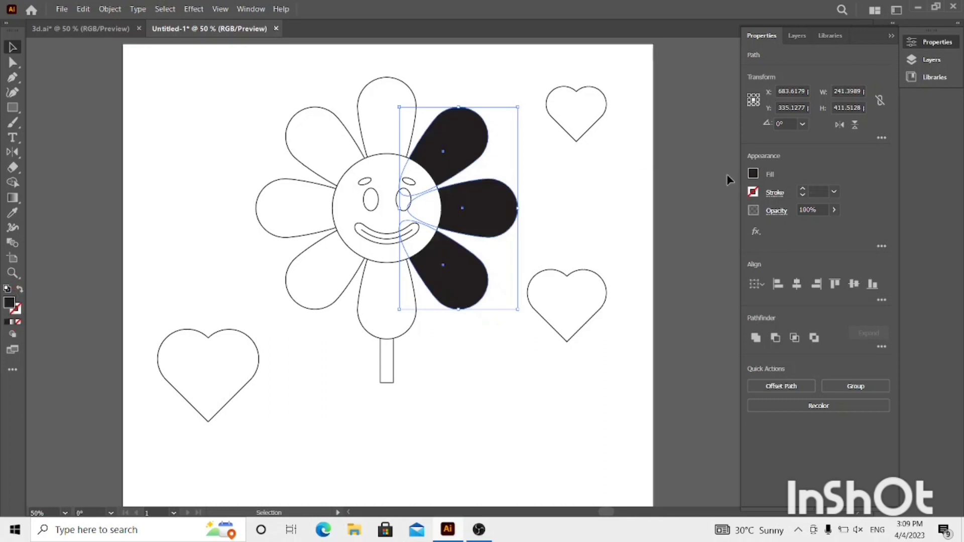
pyautogui.click(753, 175)
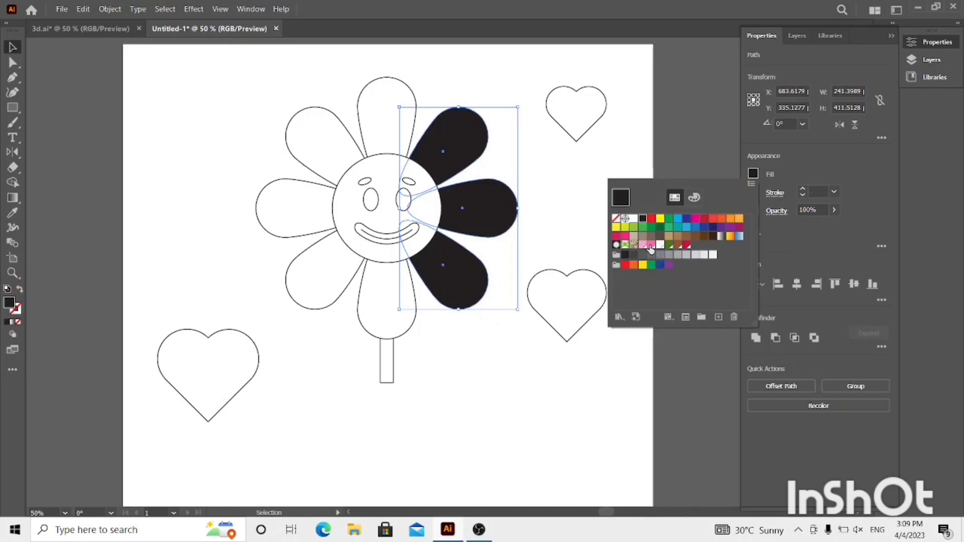
pyautogui.click(650, 244)
pyautogui.click(349, 301)
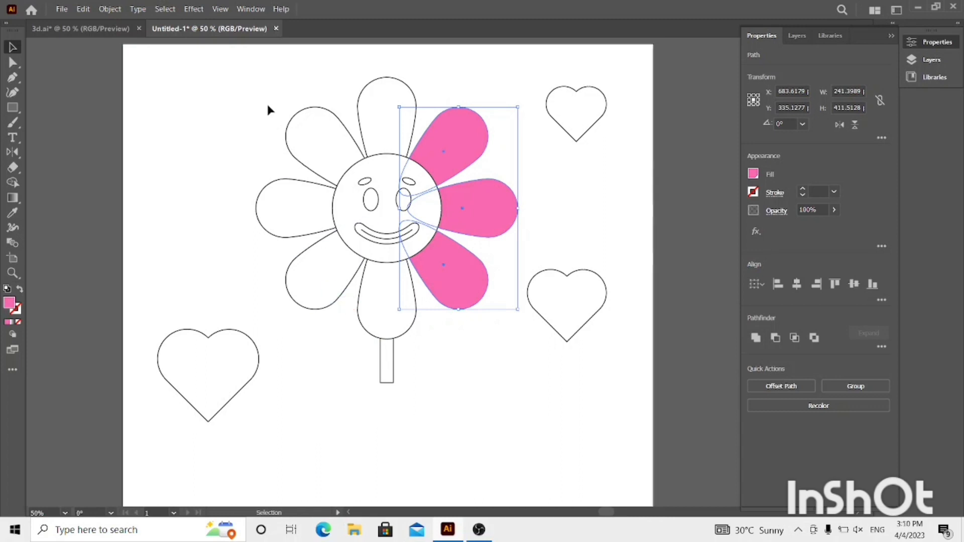
# - Copy the pink, strokeless look onto the three petals left of the face with the Eyedropper
pyautogui.click(312, 275)
pyautogui.click(11, 212)
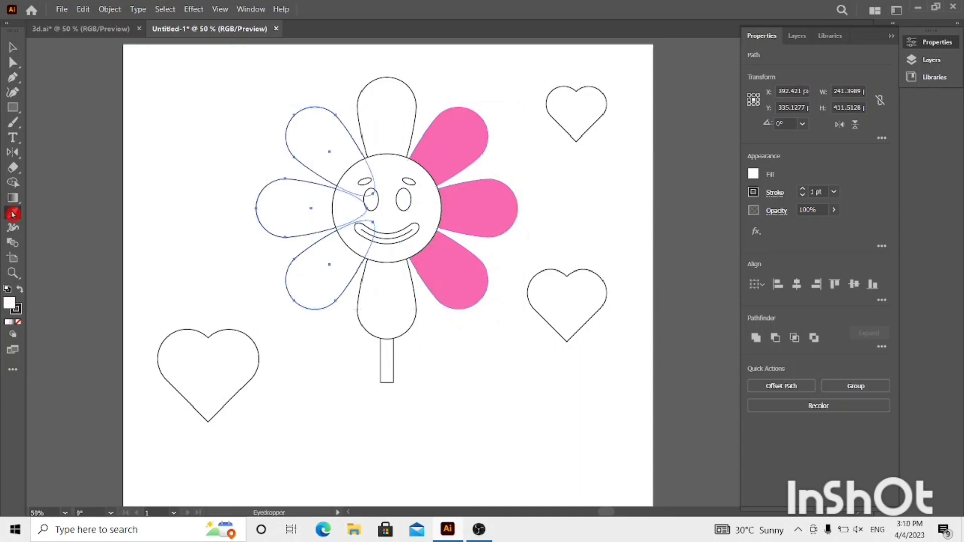
pyautogui.click(471, 129)
pyautogui.click(13, 47)
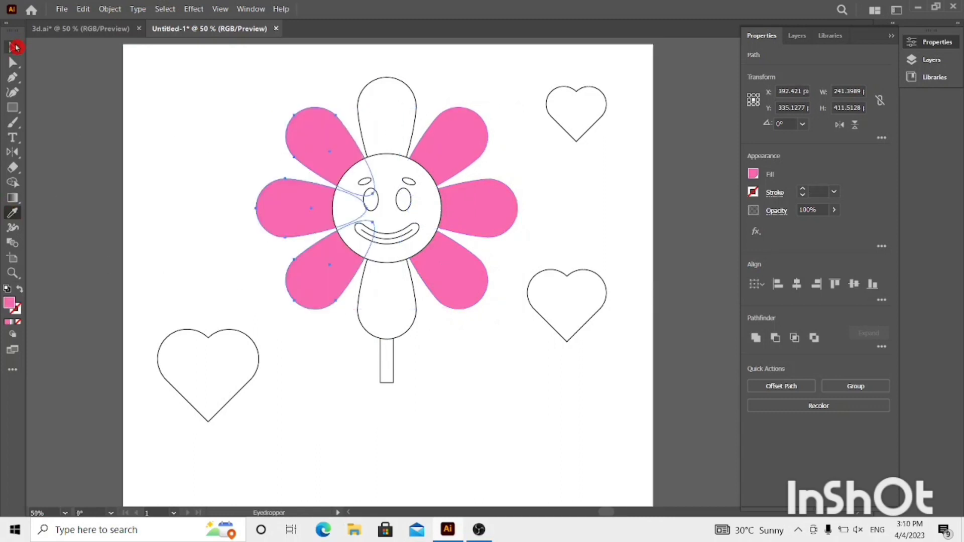
pyautogui.click(236, 106)
# - Apply the same pink, strokeless look to the petals directly above and below the face with the Eyedropper
pyautogui.click(397, 106)
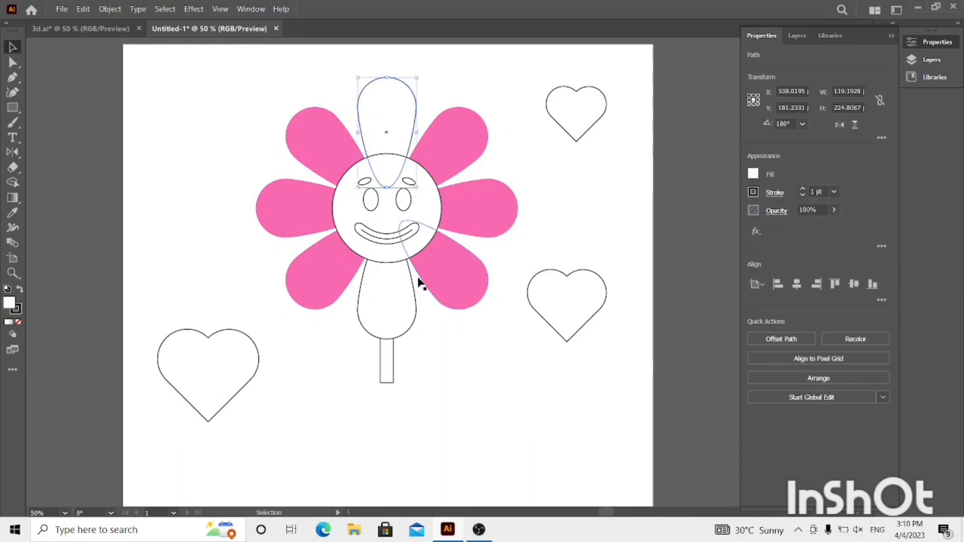
pyautogui.keyDown('shift'); pyautogui.click(417, 316); pyautogui.keyUp('shift')
pyautogui.click(17, 216)
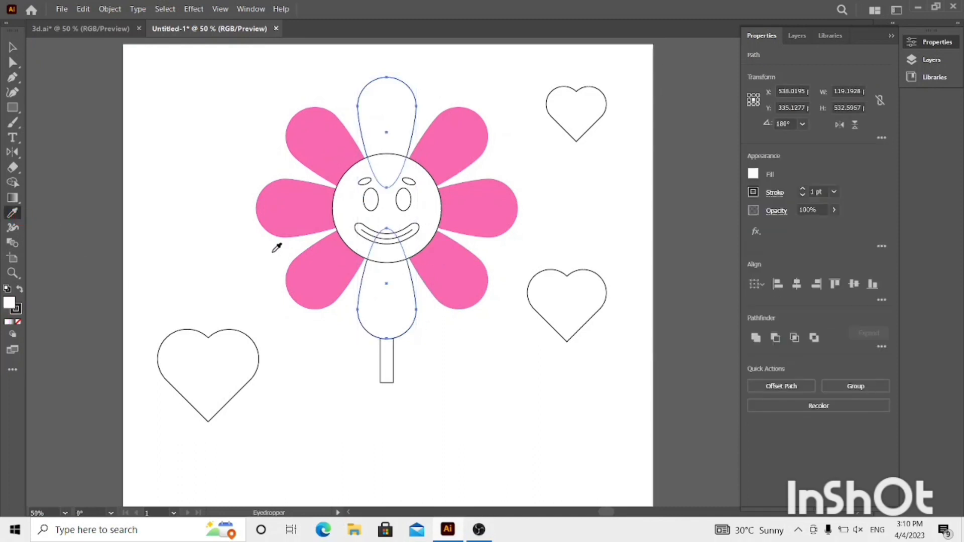
pyautogui.click(293, 262)
pyautogui.click(9, 49)
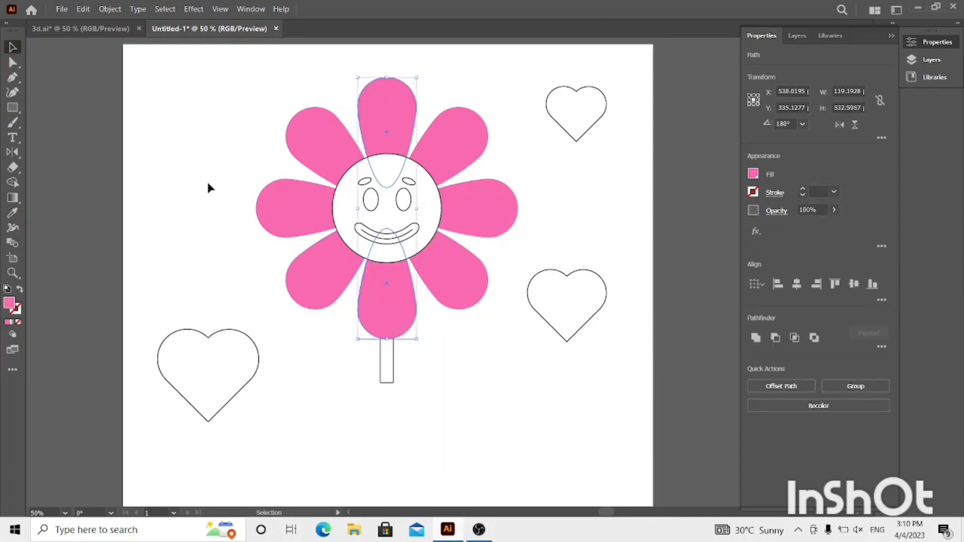
pyautogui.click(206, 187)
# - Fill the flower's face circle with the off-white swatch and remove its stroke
pyautogui.click(401, 263)
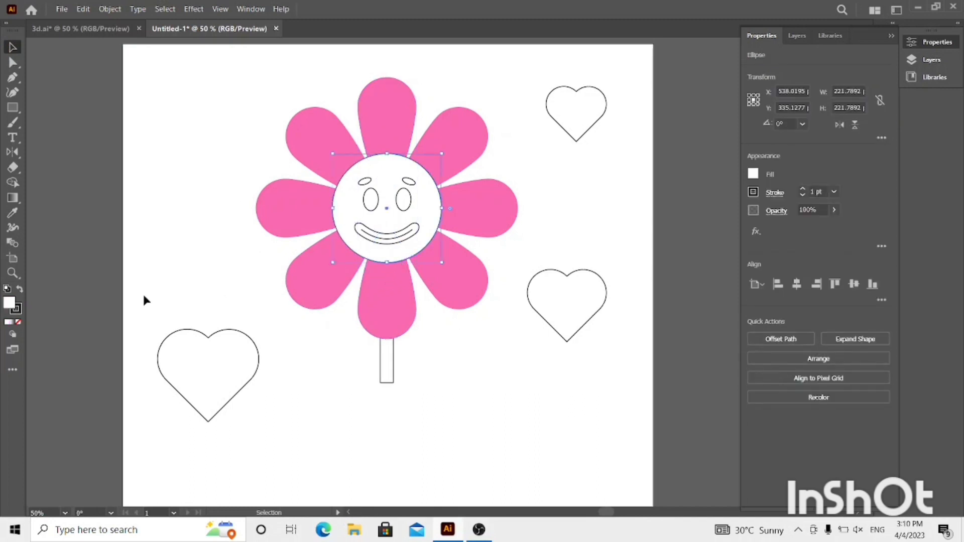
pyautogui.click(19, 322)
pyautogui.click(20, 292)
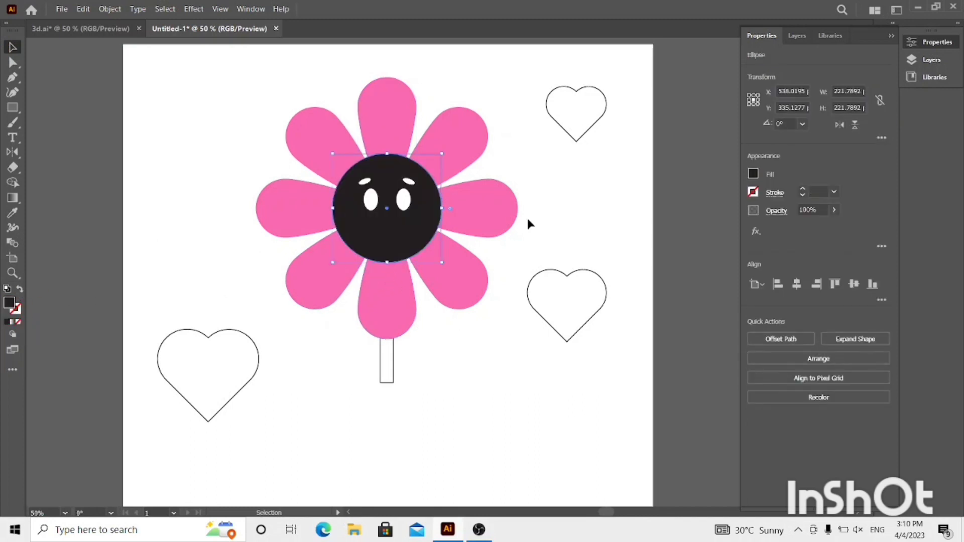
pyautogui.click(753, 174)
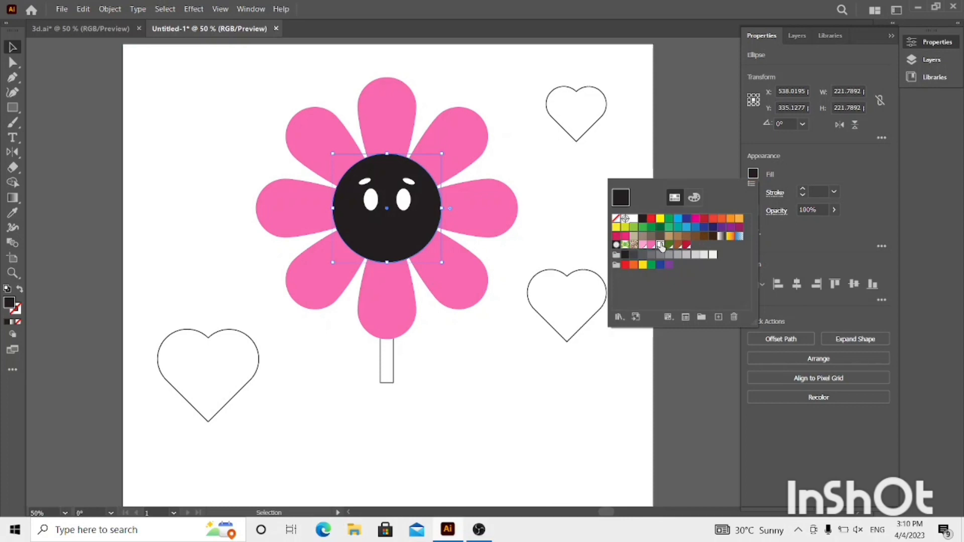
pyautogui.click(661, 246)
pyautogui.click(481, 381)
pyautogui.click(481, 381)
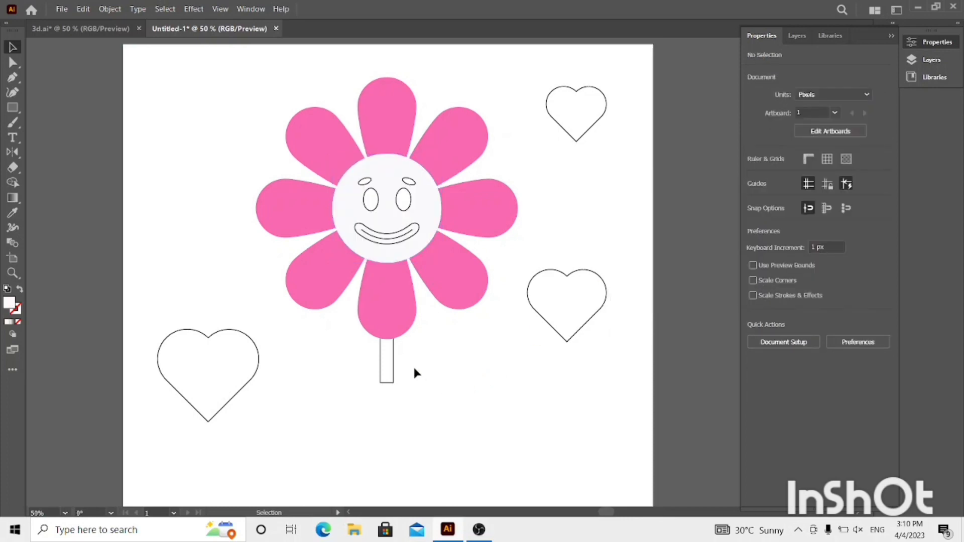
# - Fill the flower's stem with the dark green swatch and remove its stroke
pyautogui.click(383, 386)
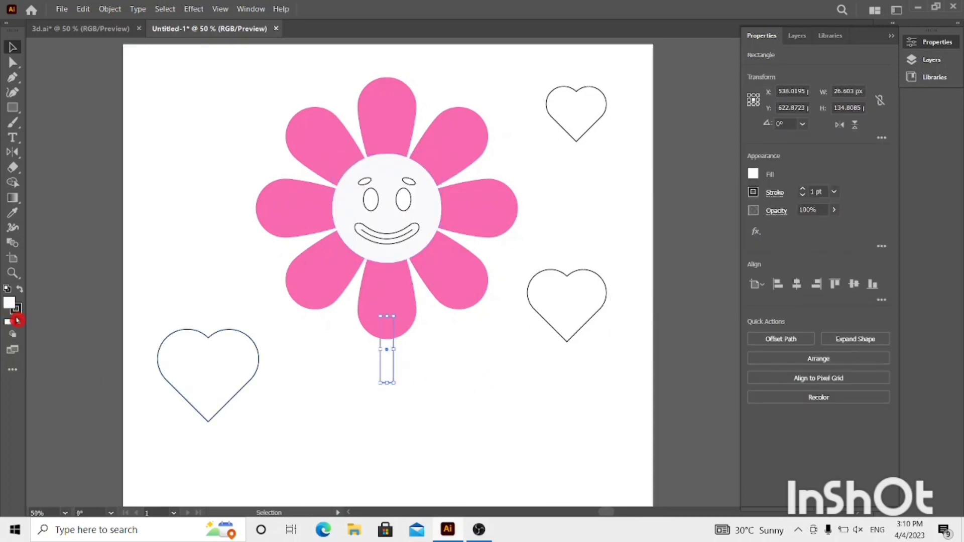
pyautogui.click(20, 323)
pyautogui.hotkey('shift', 'x')
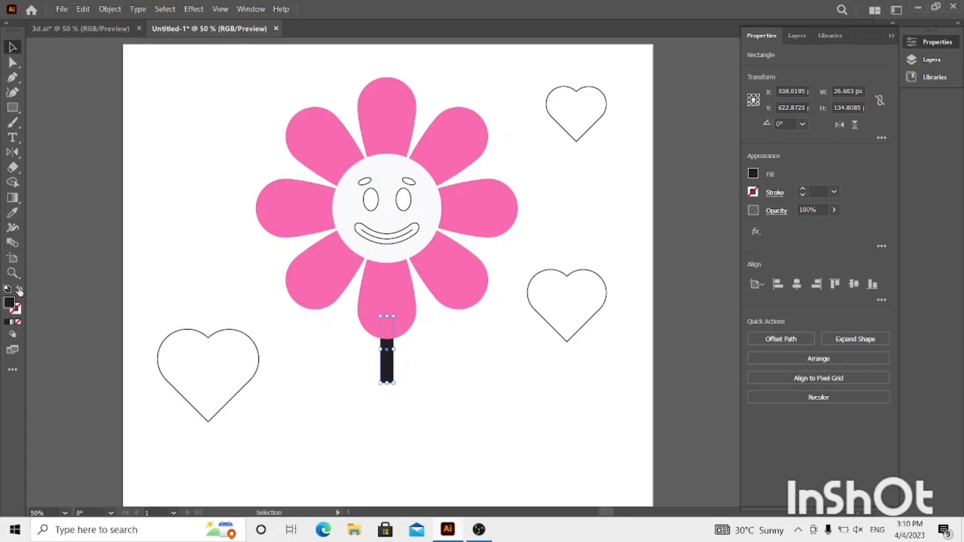
pyautogui.click(753, 174)
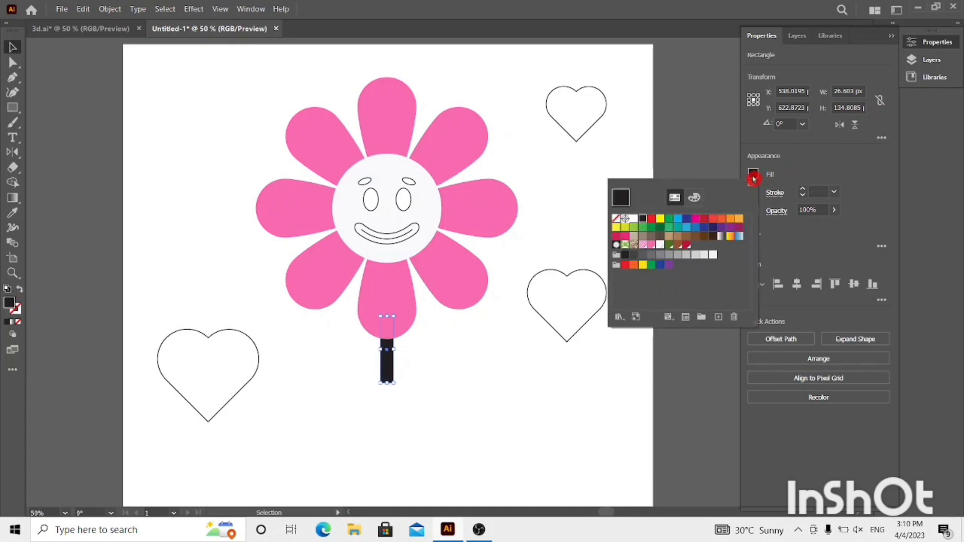
pyautogui.click(668, 245)
pyautogui.click(464, 395)
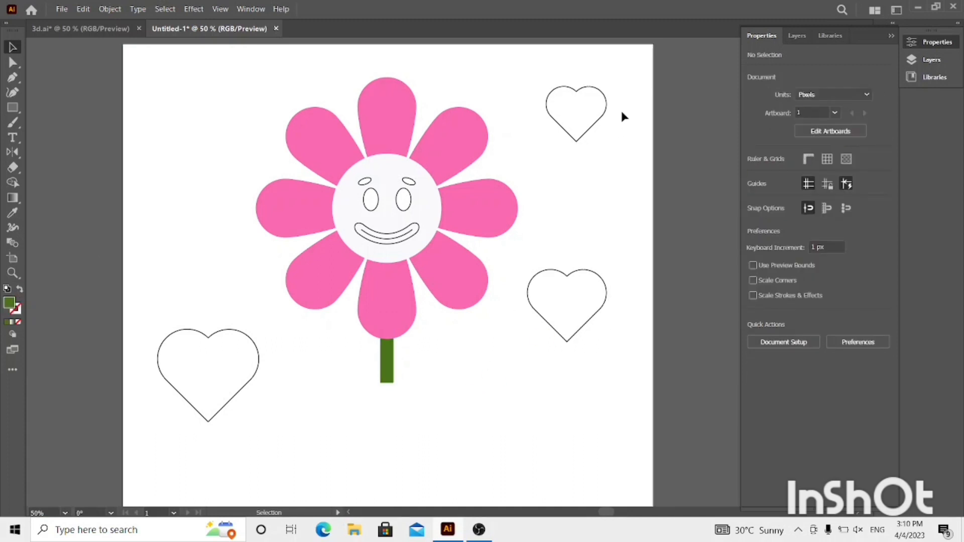
# - Fill all three hearts with the dark red swatch and remove their stroke
pyautogui.moveTo(621, 117); pyautogui.dragTo(550, 322)
pyautogui.keyDown('shift'); pyautogui.click(207, 363); pyautogui.keyUp('shift')
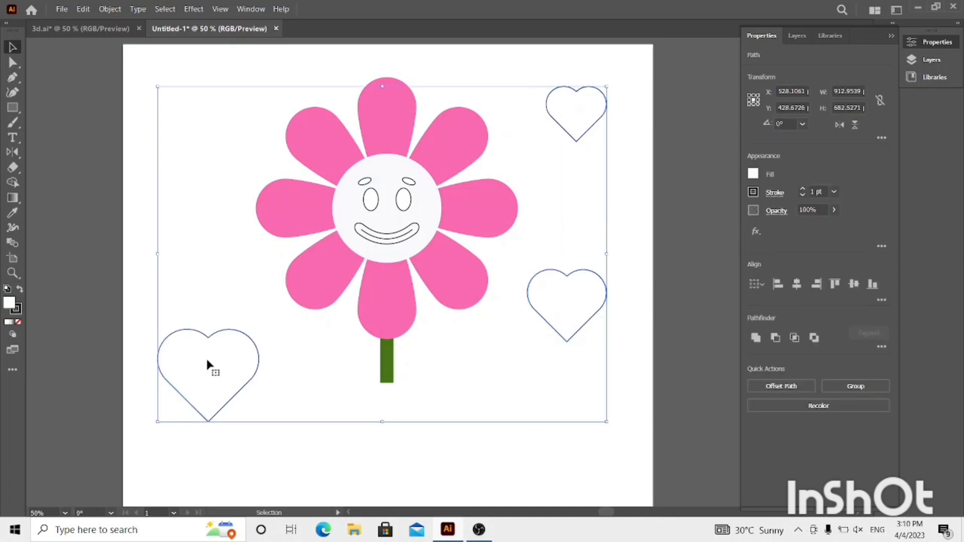
pyautogui.click(20, 324)
pyautogui.click(20, 290)
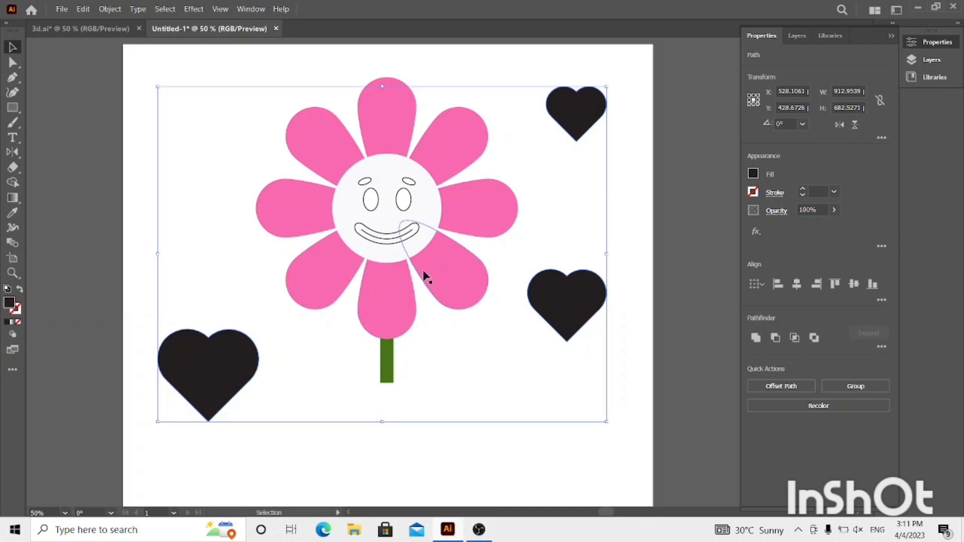
pyautogui.click(770, 176)
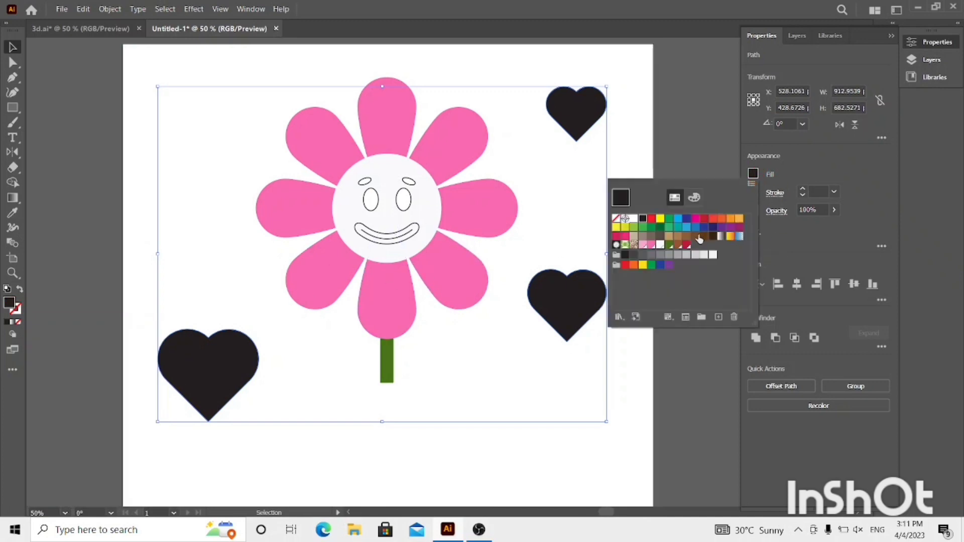
pyautogui.click(688, 246)
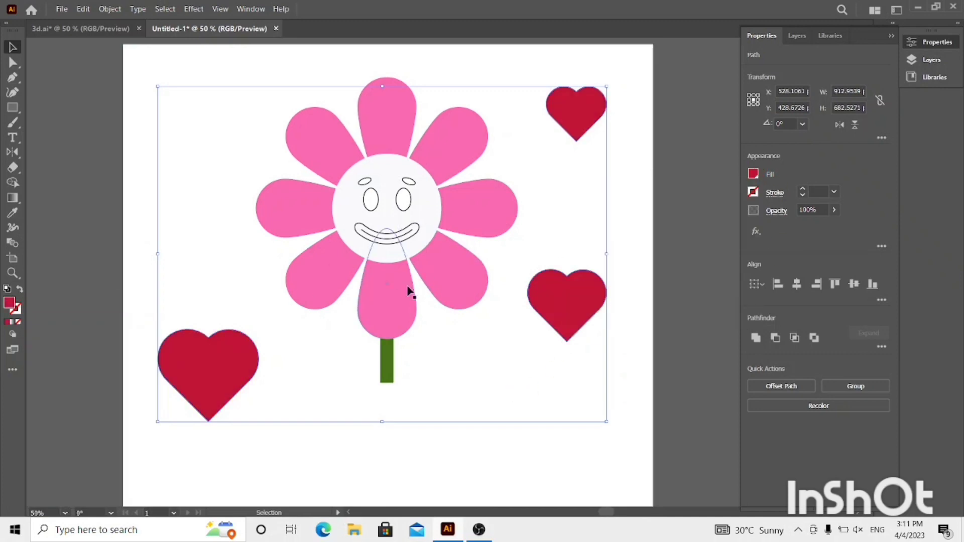
# - Expand the flower's warped smile into editable paths and ungroup the result
pyautogui.click(394, 250)
pyautogui.click(113, 9)
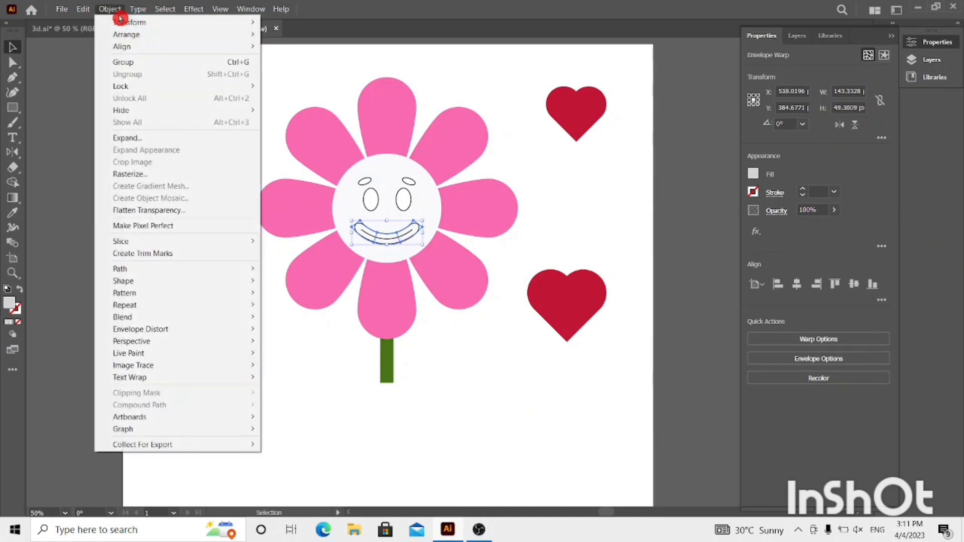
pyautogui.click(134, 139)
pyautogui.click(464, 336)
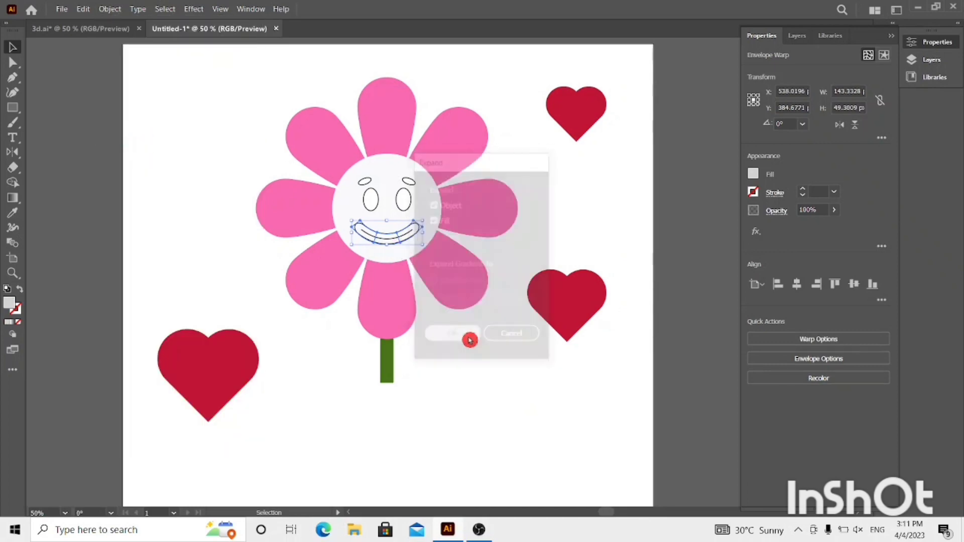
pyautogui.rightClick(404, 226)
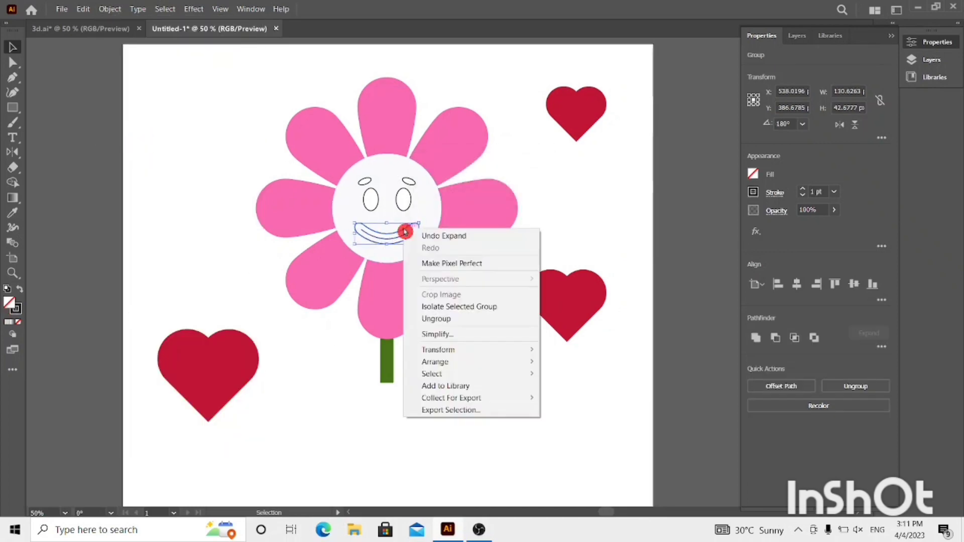
pyautogui.click(445, 324)
pyautogui.click(562, 230)
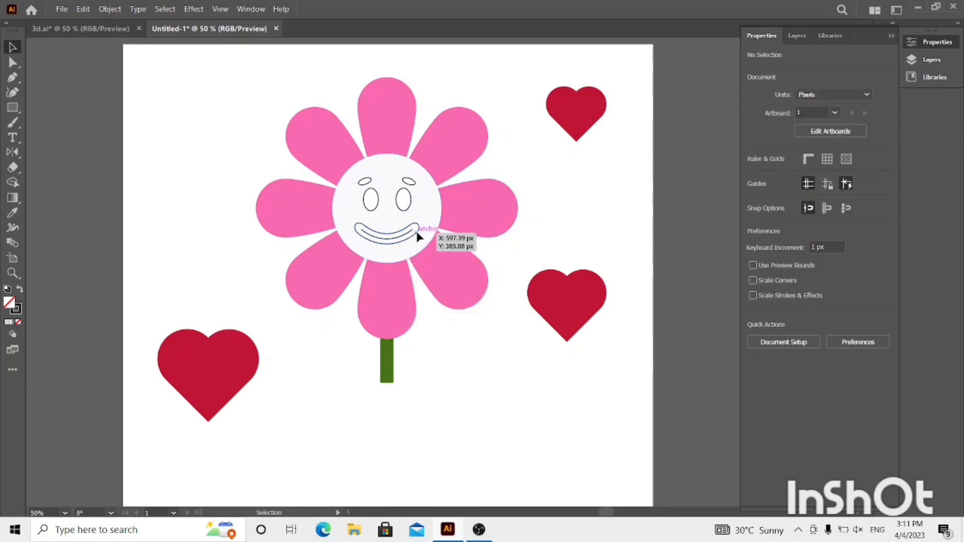
# - Copy the dark red, strokeless look of the large heart onto the smile with the Eyedropper
pyautogui.click(417, 232)
pyautogui.click(22, 228)
pyautogui.click(203, 346)
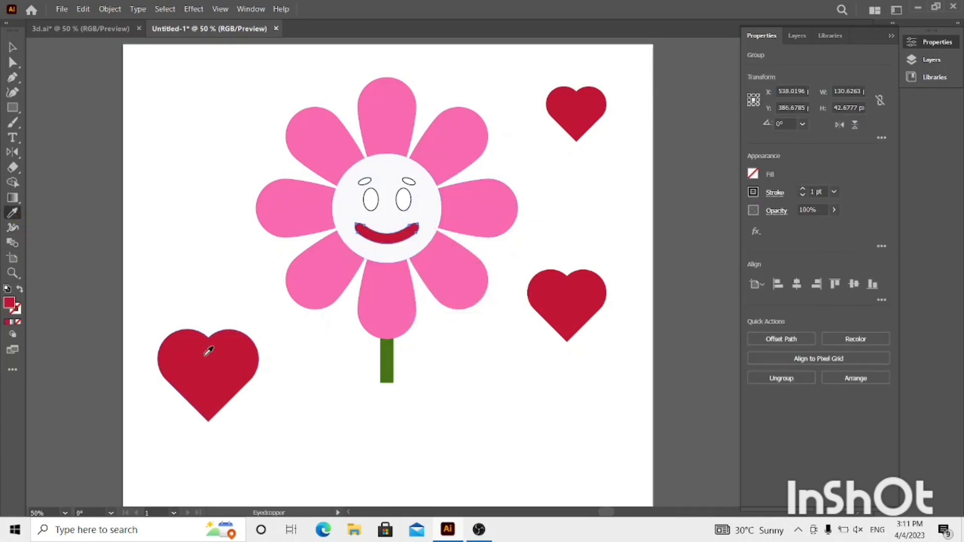
pyautogui.click(12, 46)
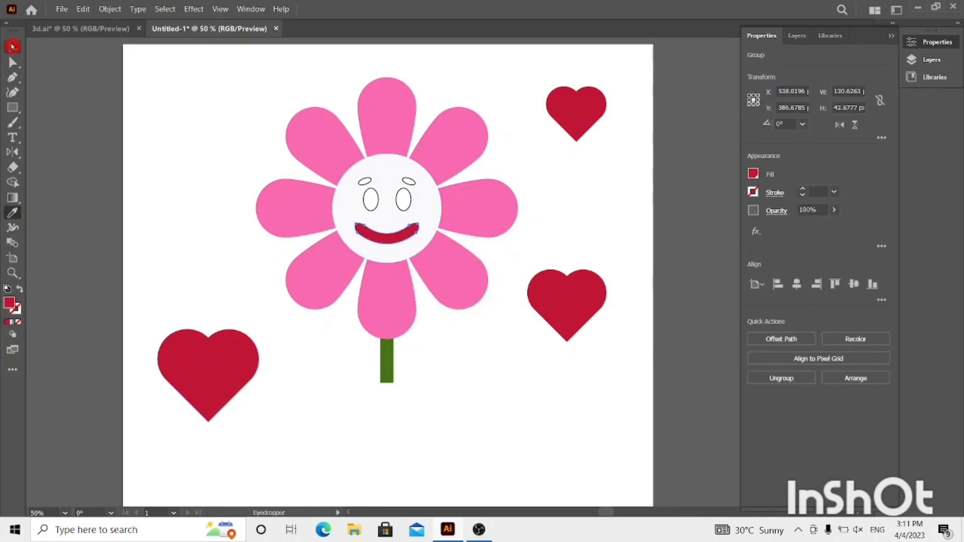
pyautogui.click(196, 208)
# - Fill both of the flower's eyes with black and remove their stroke
pyautogui.click(371, 204)
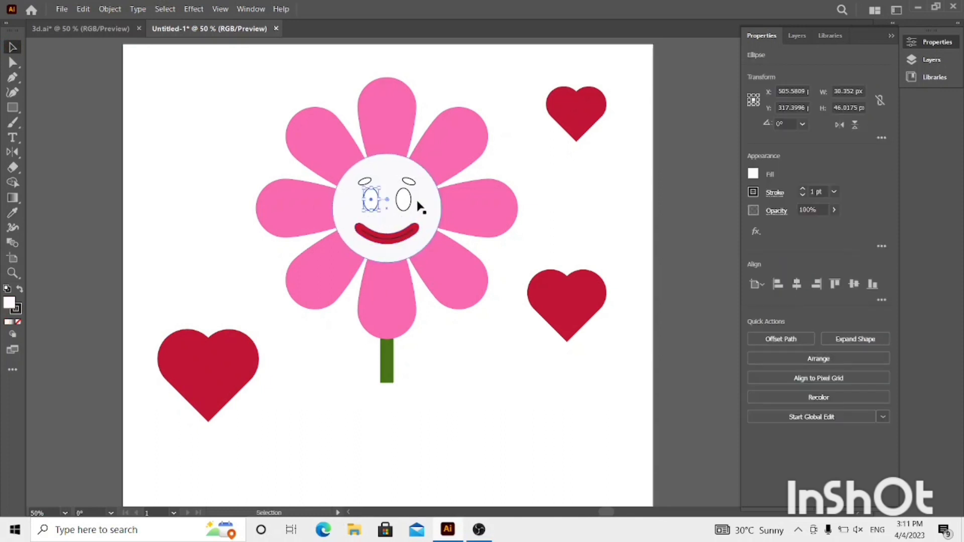
pyautogui.keyDown('shift'); pyautogui.click(405, 200); pyautogui.keyUp('shift')
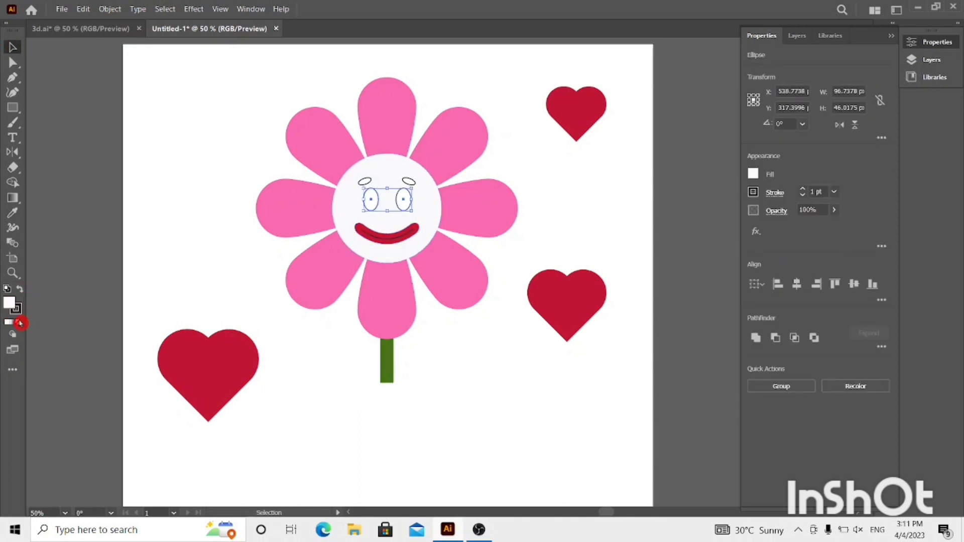
pyautogui.click(20, 289)
pyautogui.click(199, 220)
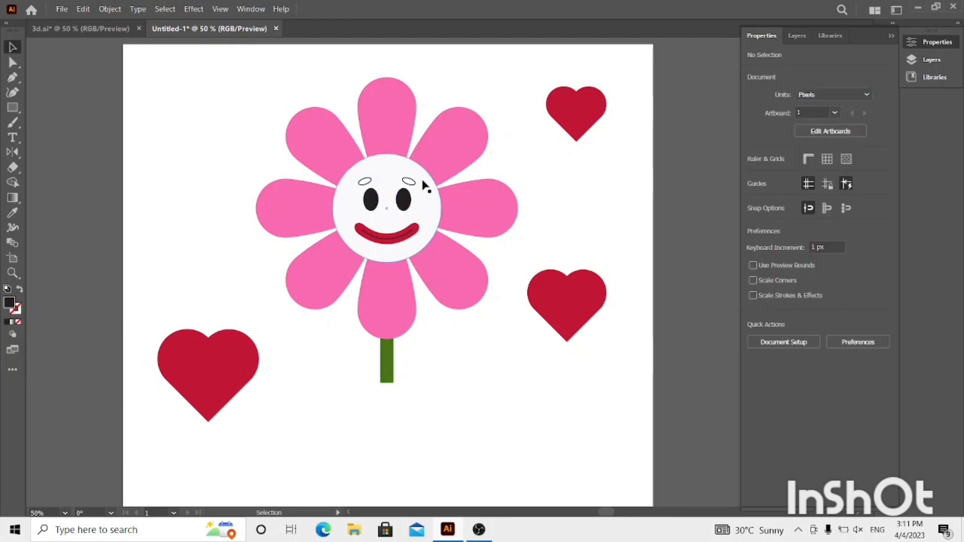
# - Copy the stem's green, strokeless look onto both eyebrows with the Eyedropper
pyautogui.click(412, 183)
pyautogui.keyDown('shift'); pyautogui.click(365, 182); pyautogui.keyUp('shift')
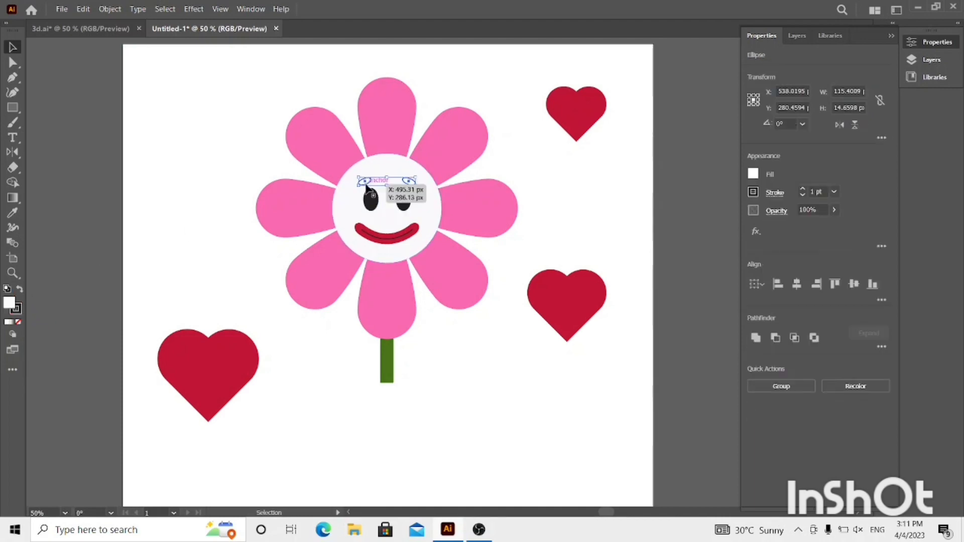
pyautogui.click(18, 325)
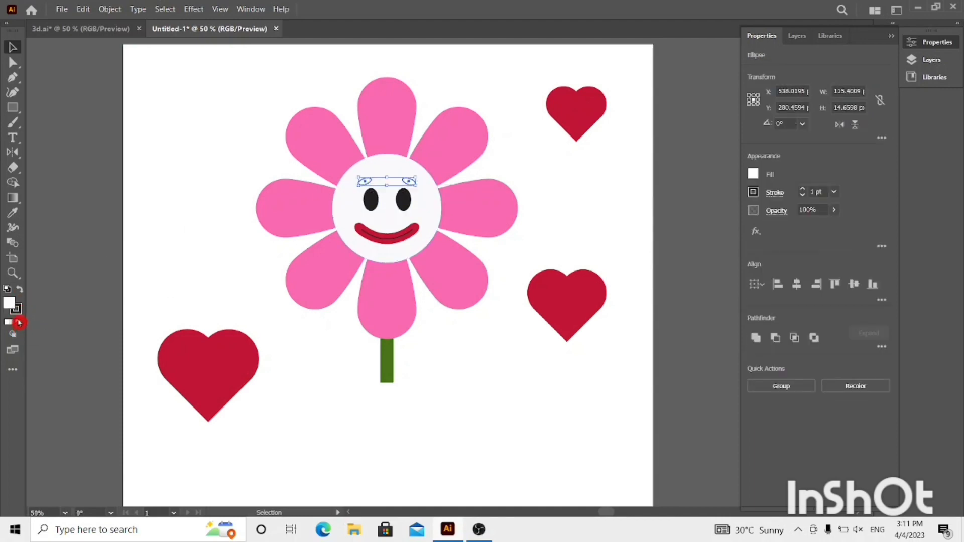
pyautogui.click(12, 213)
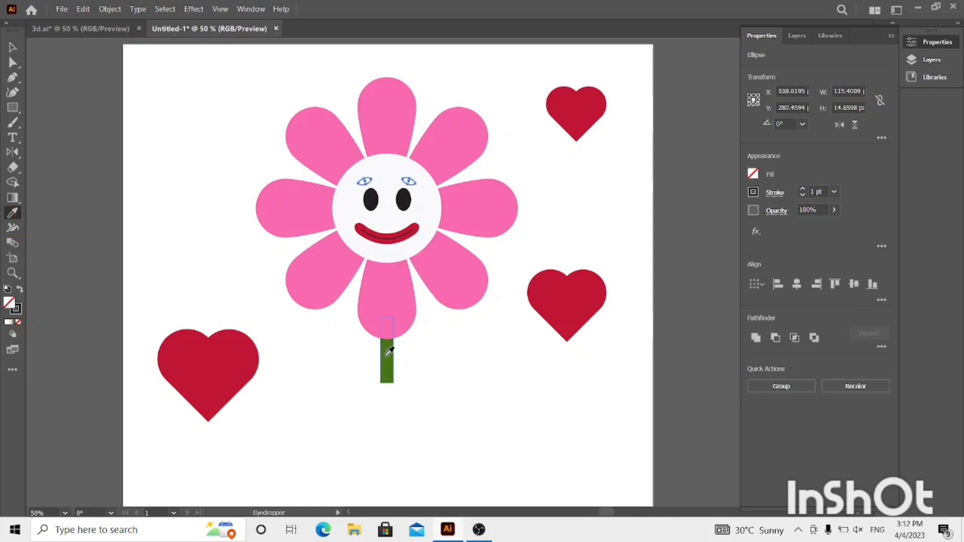
pyautogui.click(389, 351)
pyautogui.click(13, 47)
pyautogui.click(210, 208)
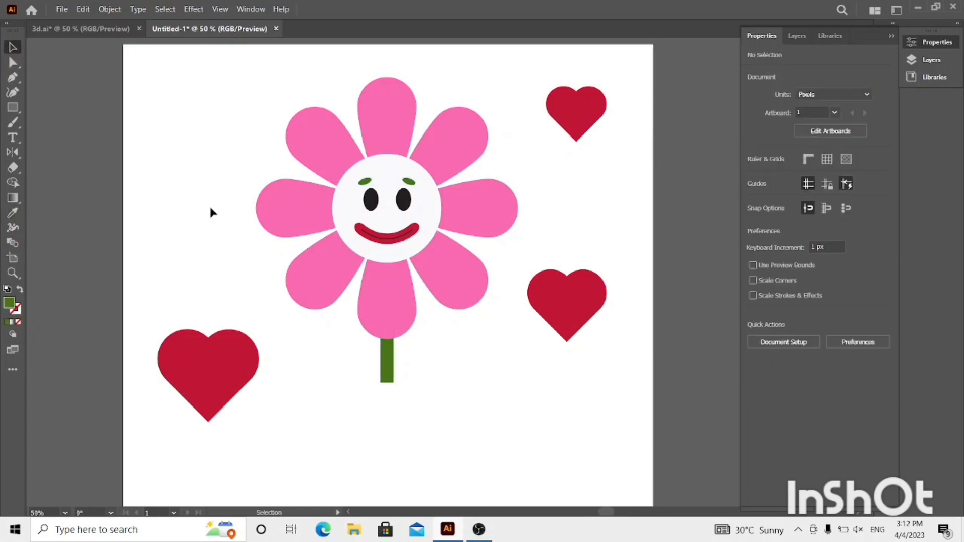
pyautogui.click(14, 276)
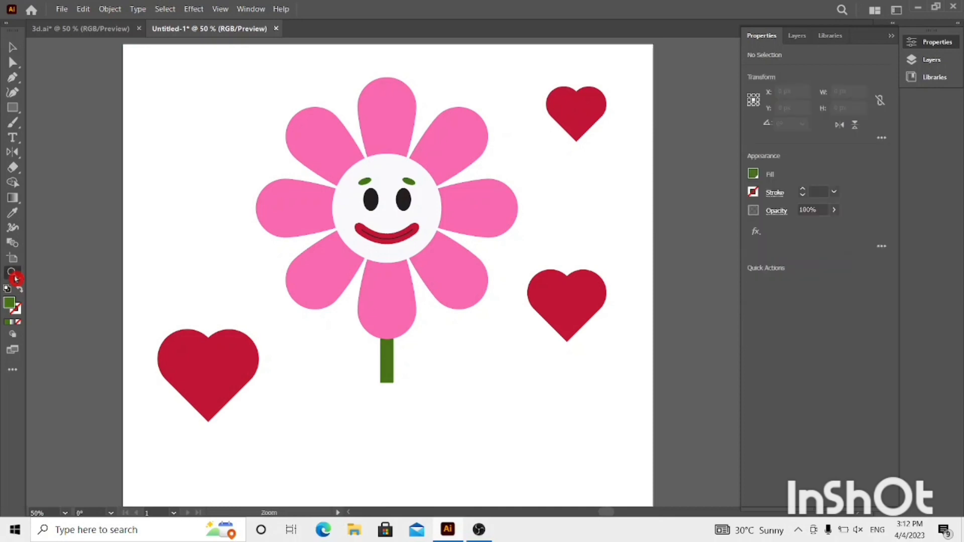
pyautogui.click(432, 265)
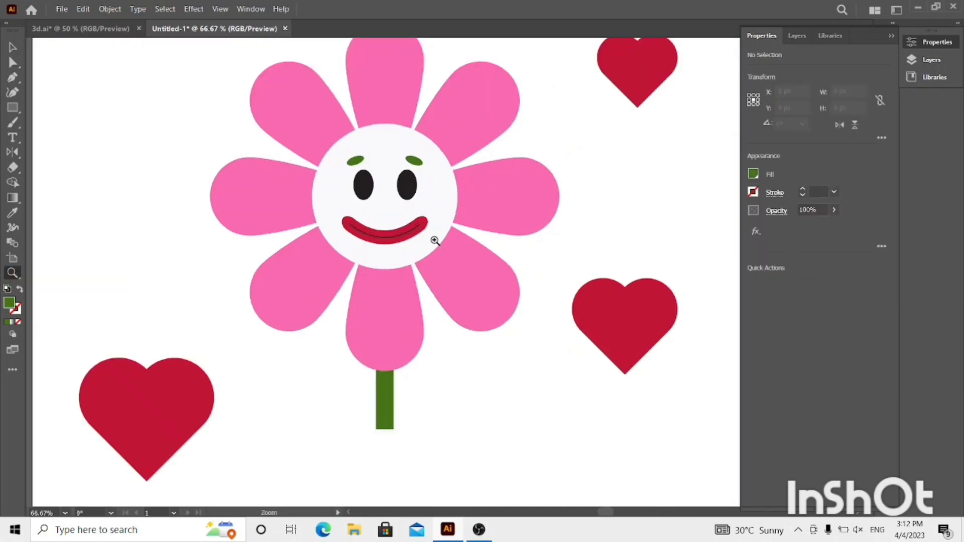
pyautogui.keyDown('alt'); pyautogui.click(438, 409); pyautogui.keyUp('alt')
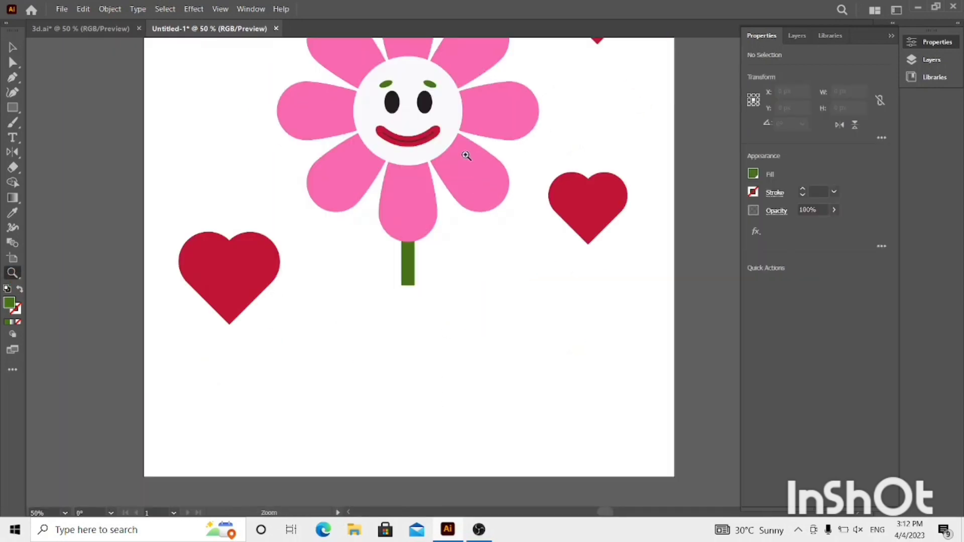
pyautogui.click(436, 96)
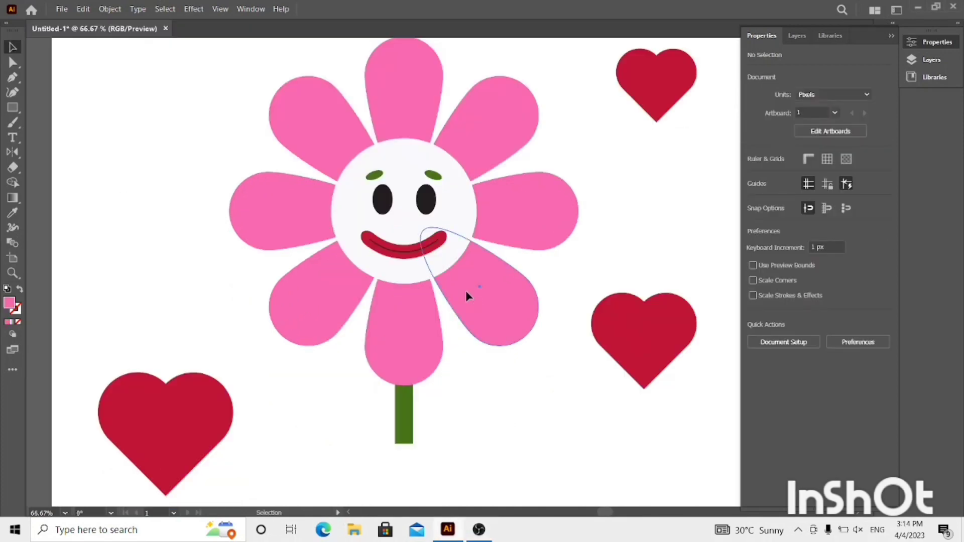
# - Open the 3D and Materials settings and move them clear of the flower's petals
pyautogui.click(465, 291)
pyautogui.click(250, 9)
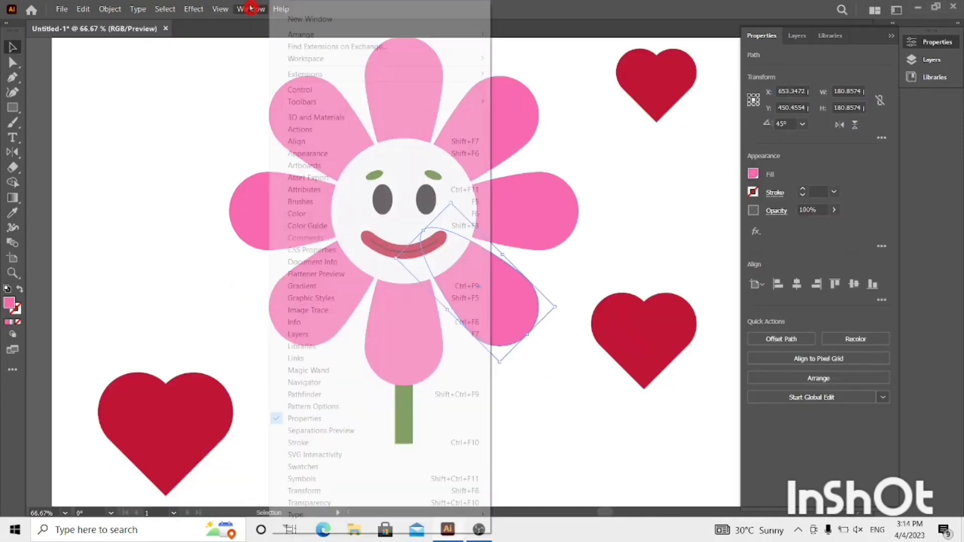
pyautogui.click(282, 119)
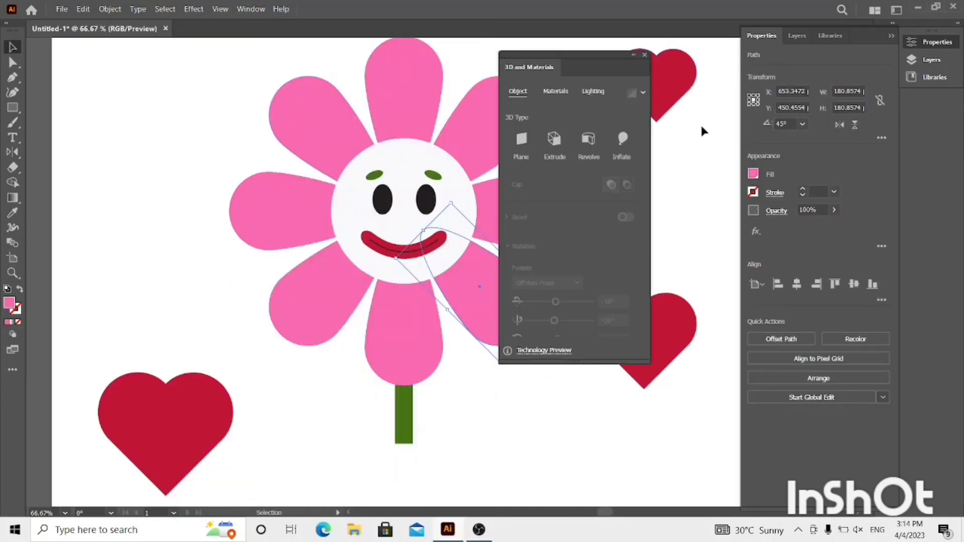
pyautogui.click(695, 137)
pyautogui.click(555, 183)
pyautogui.click(622, 61)
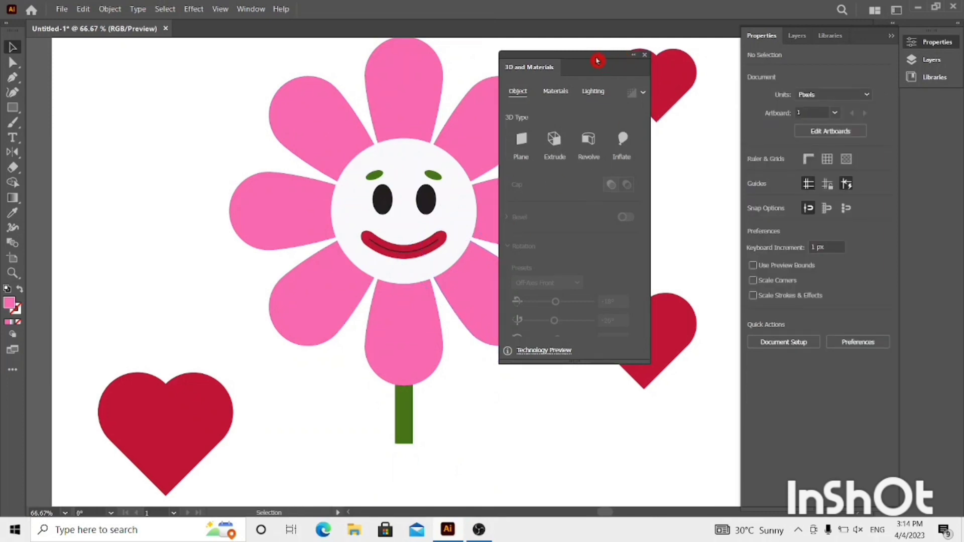
pyautogui.moveTo(622, 61); pyautogui.dragTo(741, 56)
# - Apply the 3D Inflate effect to the lower-right petal with a depth of 127 pt and a volume of 77%
pyautogui.click(487, 279)
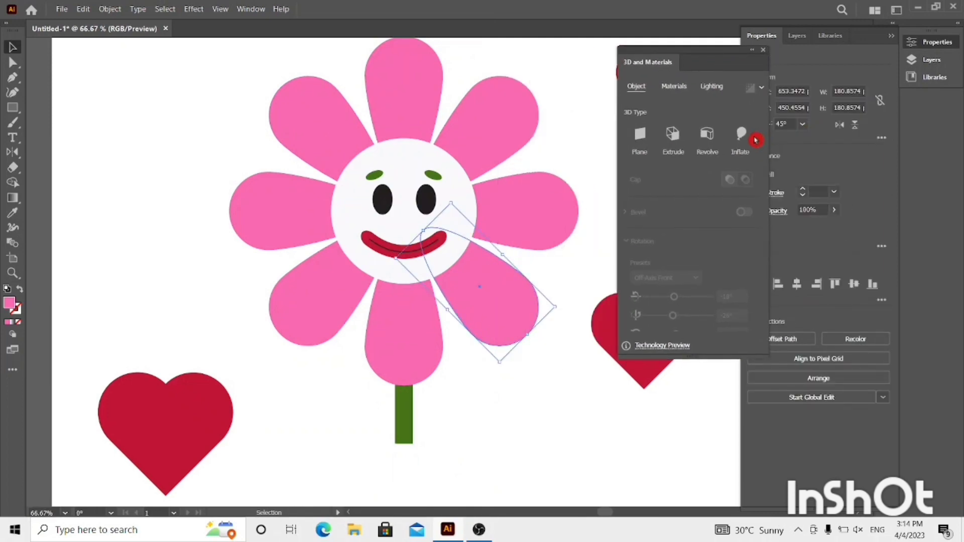
pyautogui.click(740, 137)
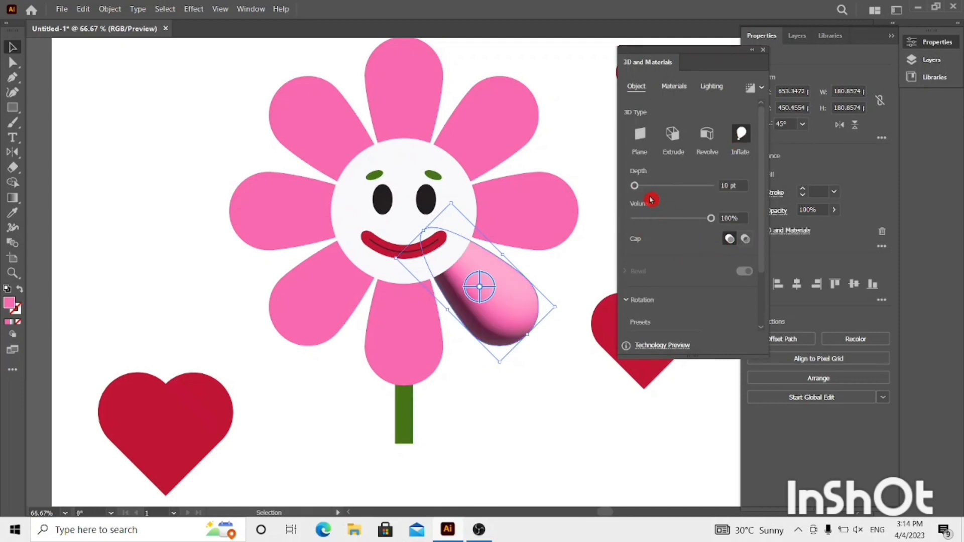
pyautogui.moveTo(636, 191)
pyautogui.mouseDown()
pyautogui.moveTo(666, 189)
pyautogui.moveTo(638, 188)
pyautogui.mouseUp()
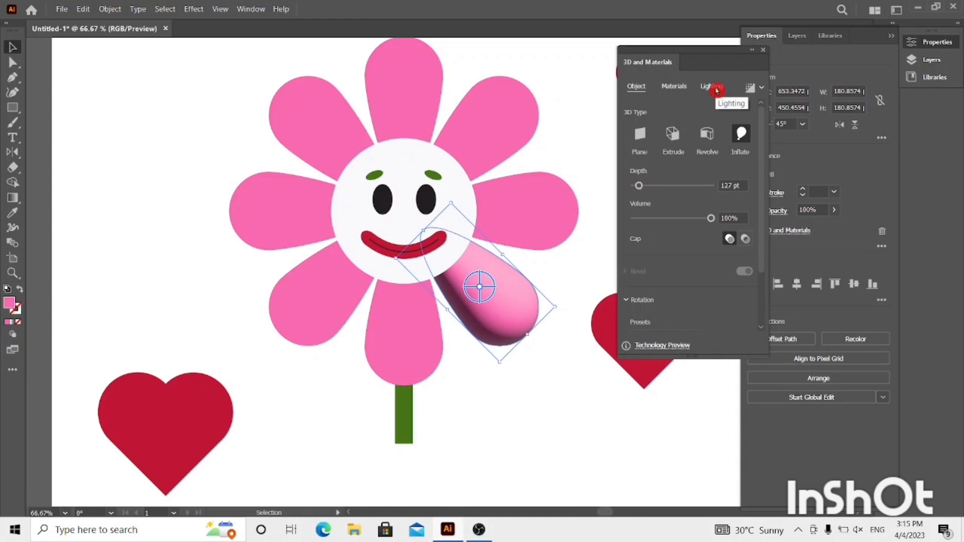
pyautogui.moveTo(713, 221); pyautogui.dragTo(694, 221)
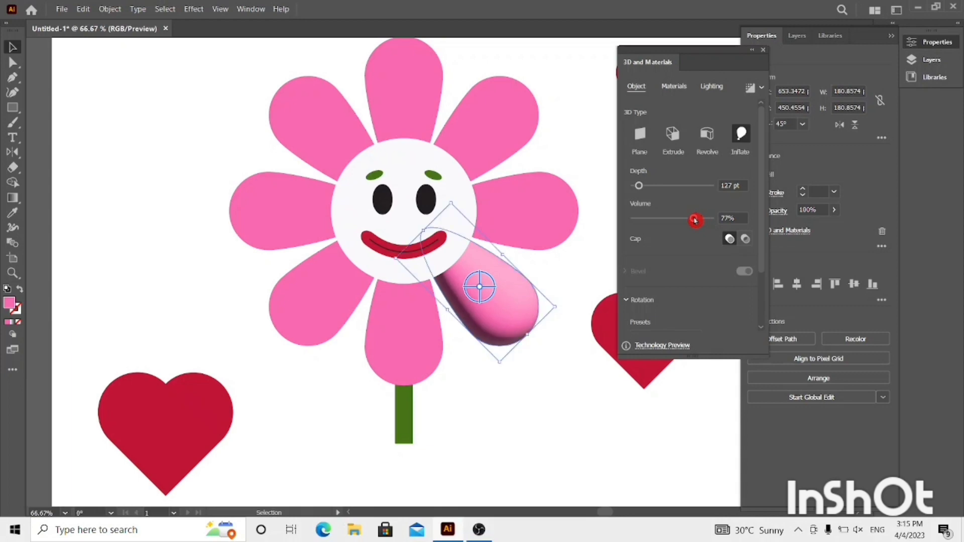
# - Light the inflated lower-right petal with the Top Left lighting preset
pyautogui.click(715, 87)
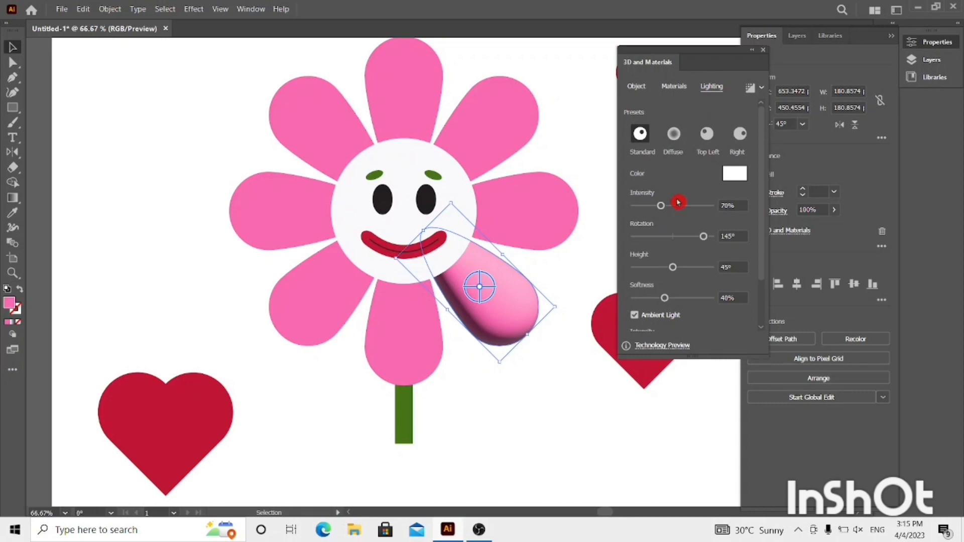
pyautogui.click(708, 134)
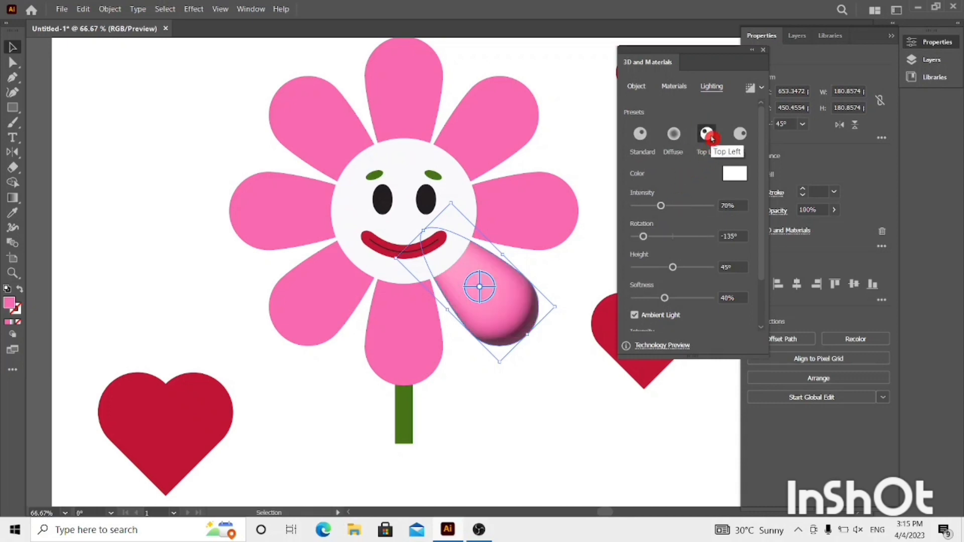
pyautogui.moveTo(760, 215); pyautogui.dragTo(759, 276)
pyautogui.click(648, 290)
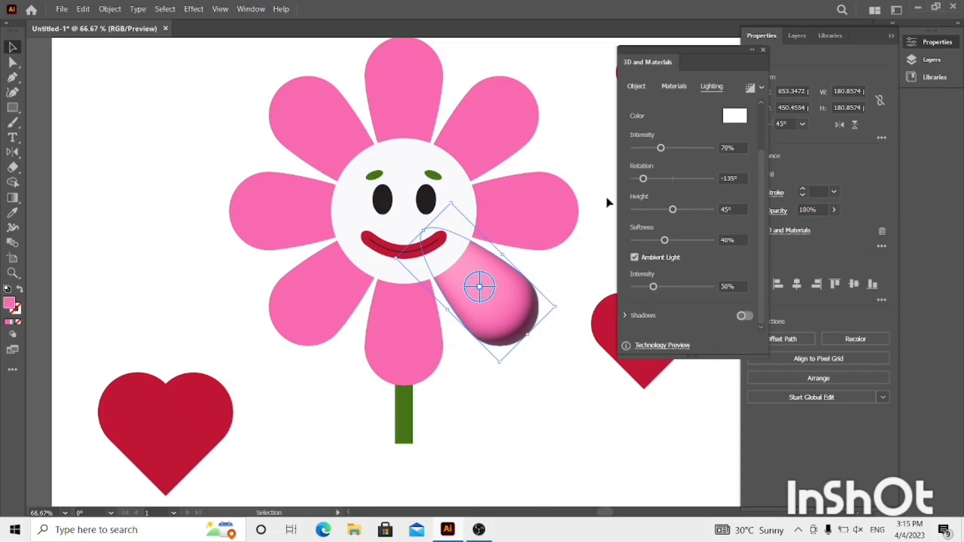
# - Try a light intensity of 86% and an ambient light intensity of 58% on the lower-right petal
pyautogui.click(663, 163)
pyautogui.moveTo(653, 287); pyautogui.dragTo(656, 287)
pyautogui.moveTo(661, 148); pyautogui.dragTo(667, 149)
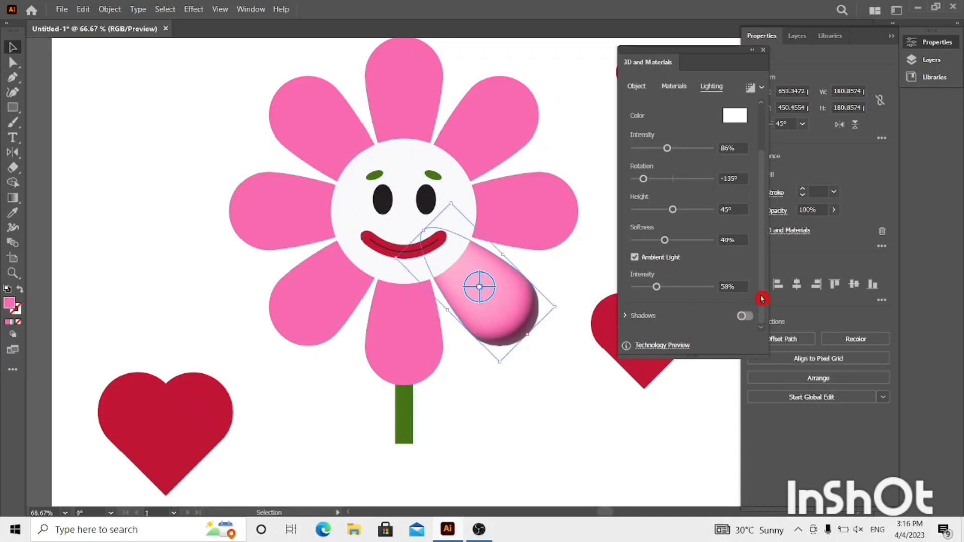
pyautogui.moveTo(762, 299); pyautogui.dragTo(762, 195)
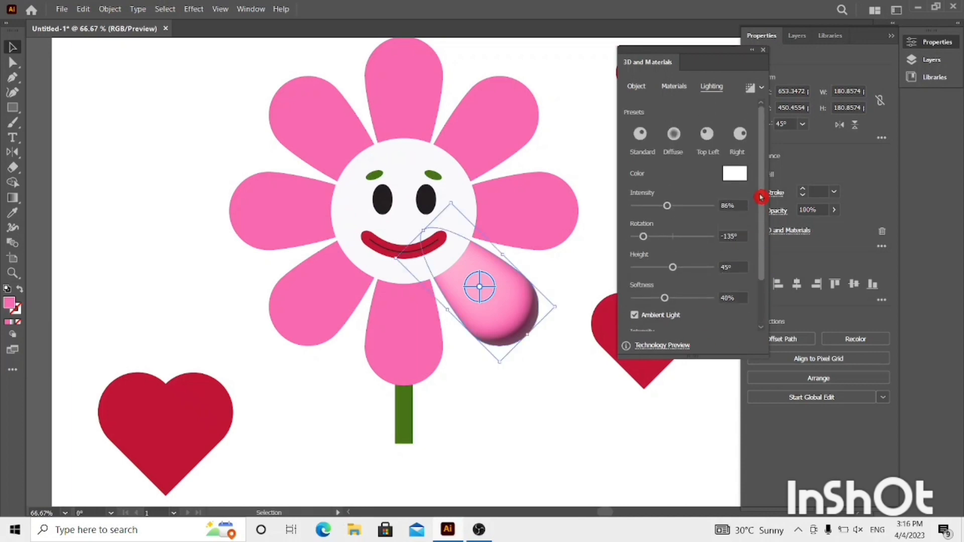
# - Reapply the Top Left lighting preset to the lower-right petal and render it with ray tracing
pyautogui.click(707, 133)
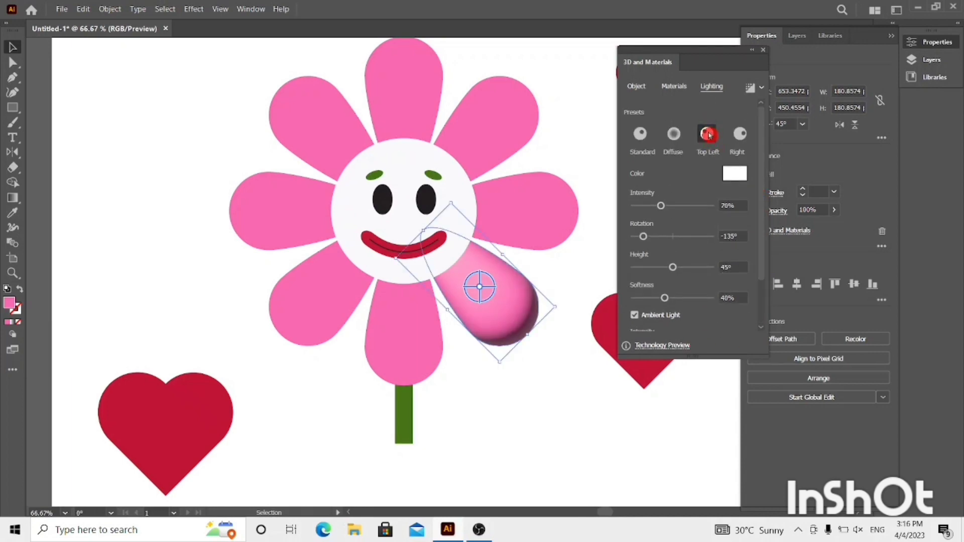
pyautogui.click(754, 88)
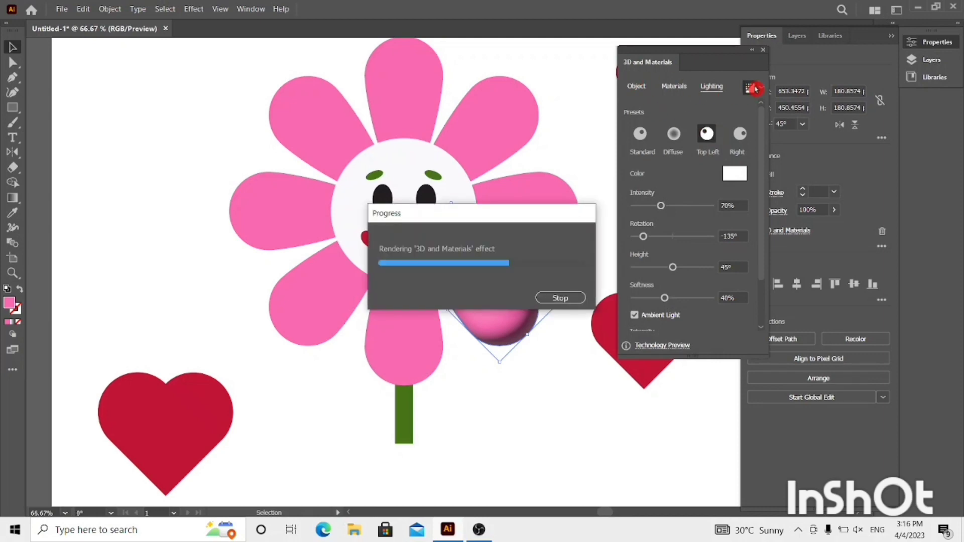
pyautogui.click(542, 402)
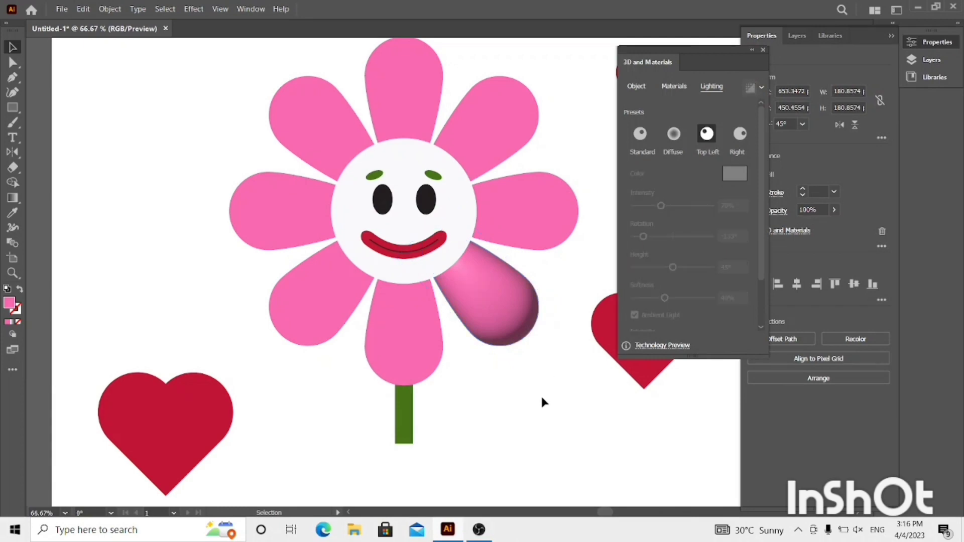
pyautogui.click(515, 326)
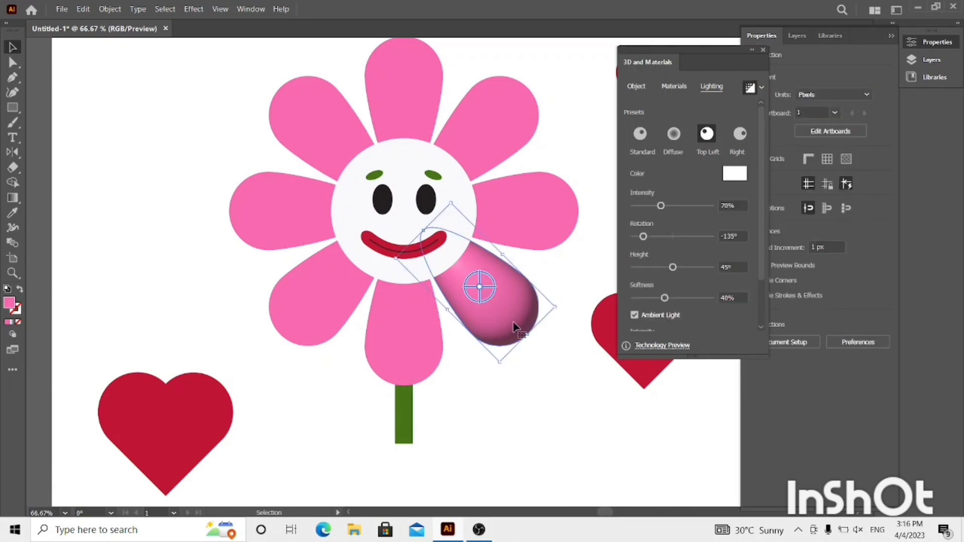
# - Inflate the right-hand petal in 3D with the Top Left lighting preset and render it with ray tracing
pyautogui.click(526, 245)
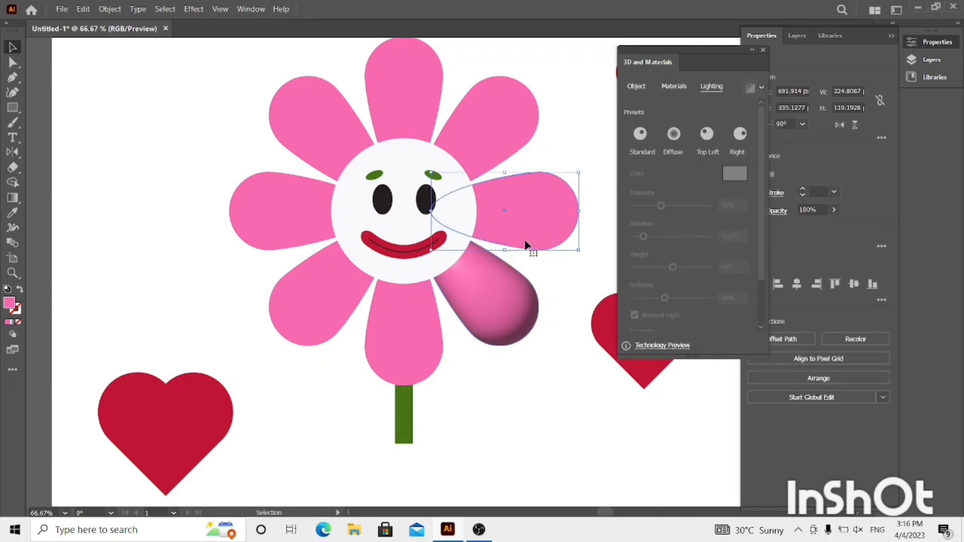
pyautogui.click(707, 134)
pyautogui.click(711, 86)
pyautogui.click(749, 88)
# - Set the right-hand petal's light intensity to 93% and its light softness to 58%
pyautogui.moveTo(661, 206); pyautogui.dragTo(671, 210)
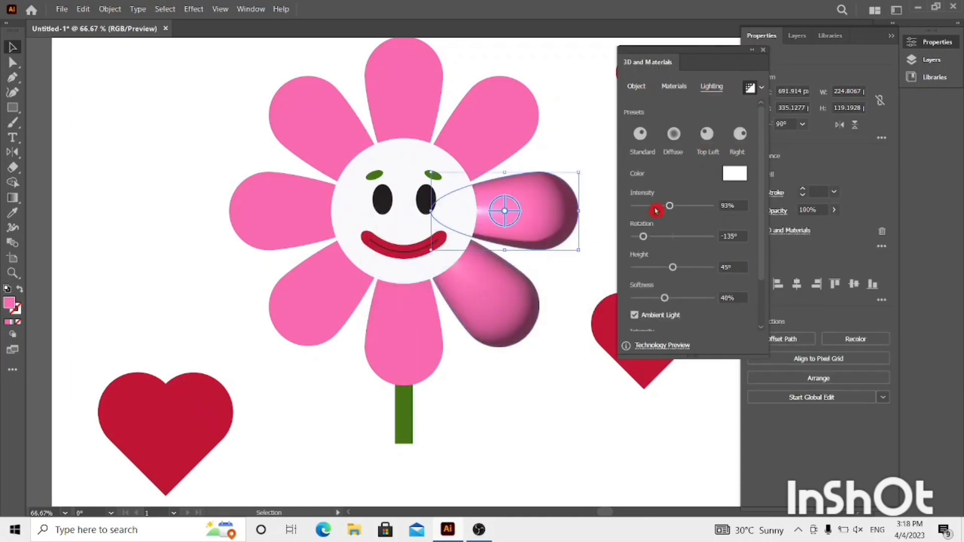
pyautogui.scroll(-1, 673, 241)
pyautogui.moveTo(664, 280); pyautogui.dragTo(683, 283)
pyautogui.click(593, 255)
pyautogui.click(549, 241)
# - Try a light intensity of 122% on the right-hand petal, then undo the change and deselect the petal
pyautogui.moveTo(669, 187); pyautogui.dragTo(680, 187)
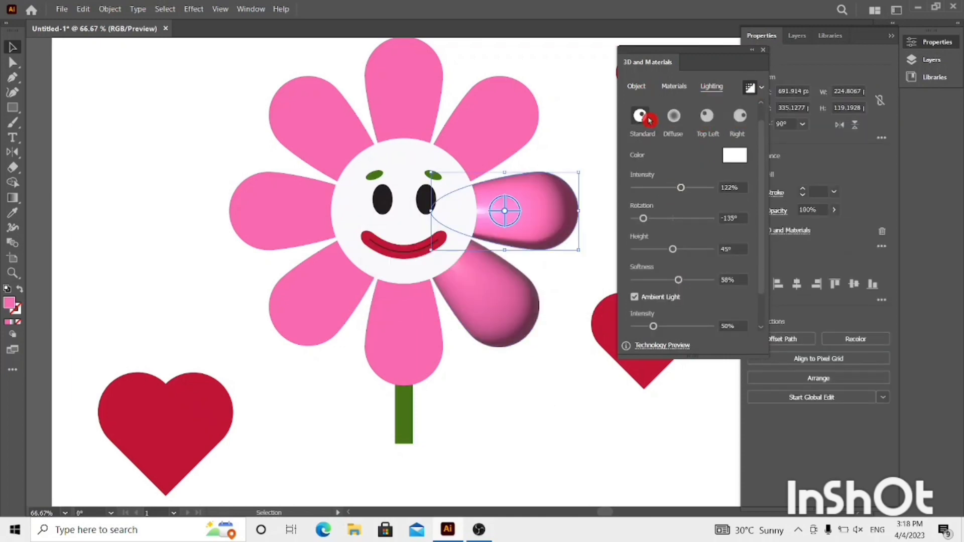
pyautogui.click(604, 274)
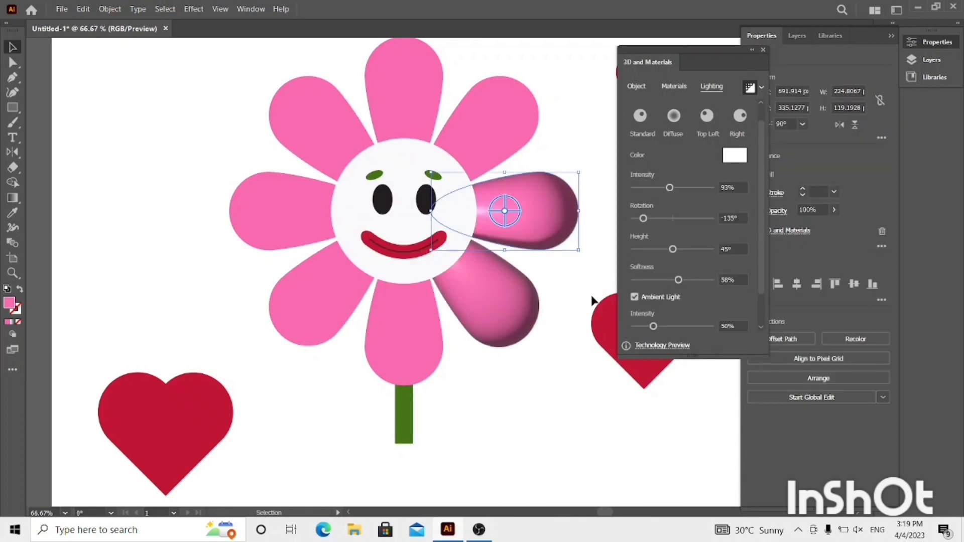
pyautogui.click(553, 353)
pyautogui.hotkey('ctrl', 'z')
pyautogui.click(536, 413)
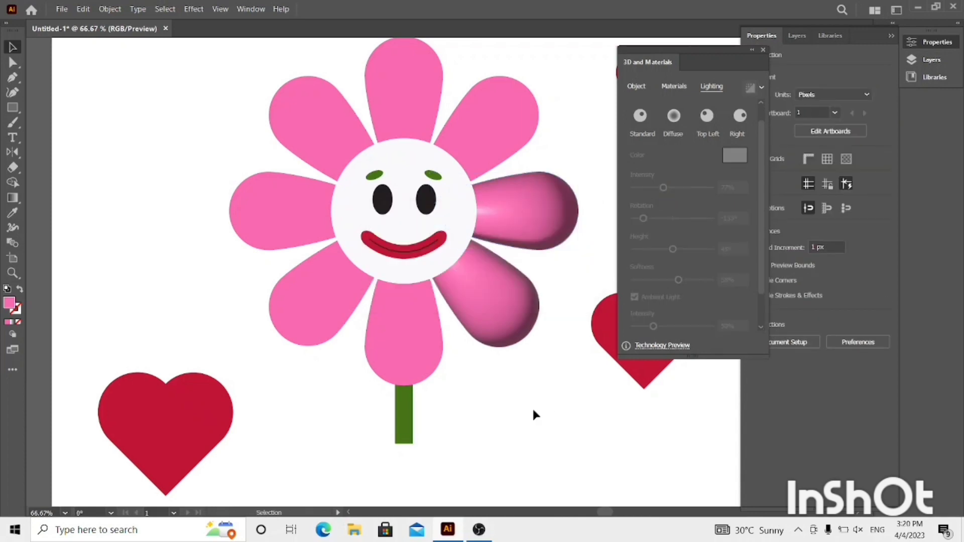
# - Inflate the bottom petal with the Top Left lighting preset and a volume of 87%, and render it with ray tracing
pyautogui.click(404, 332)
pyautogui.click(707, 116)
pyautogui.click(637, 87)
pyautogui.moveTo(711, 205); pyautogui.dragTo(700, 205)
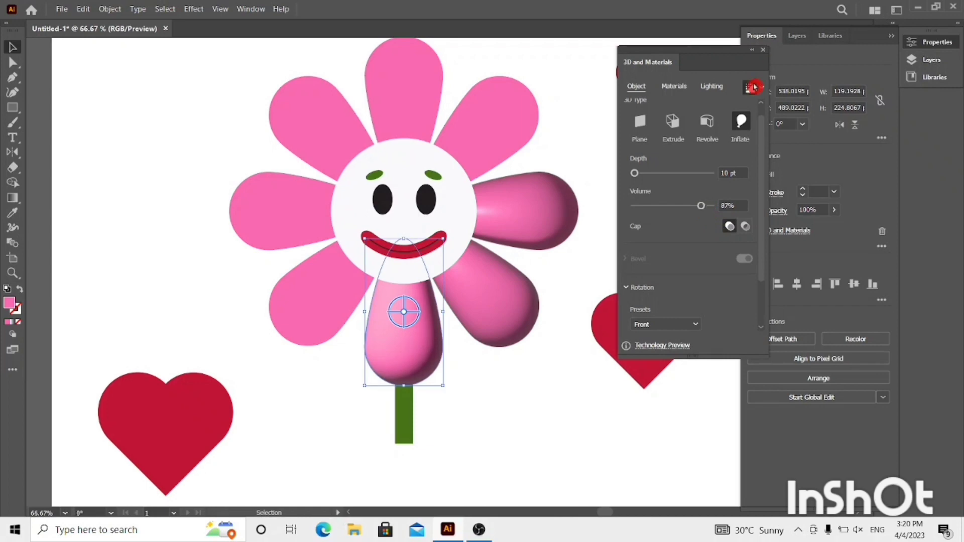
pyautogui.click(751, 87)
pyautogui.click(512, 387)
# - Raise the light intensity of the lower-right petal slightly and deselect it
pyautogui.click(489, 299)
pyautogui.click(711, 86)
pyautogui.click(667, 193)
pyautogui.click(512, 387)
# - Inflate the lower-left petal in 3D with a reduced volume and render it with ray tracing
pyautogui.click(322, 297)
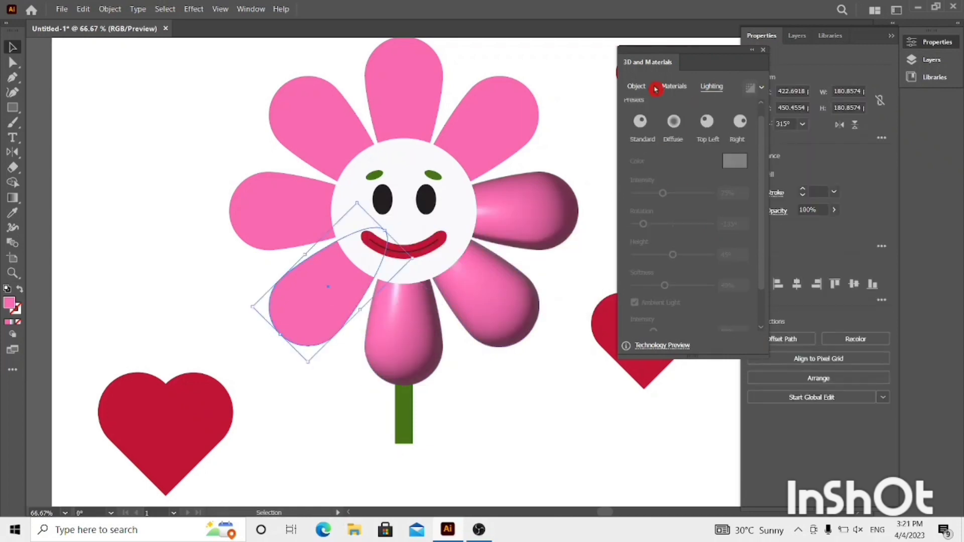
pyautogui.click(637, 87)
pyautogui.click(740, 121)
pyautogui.click(695, 206)
pyautogui.click(750, 87)
pyautogui.click(512, 390)
# - Light the lower-left petal with the Top Left preset and increase its light softness
pyautogui.click(322, 296)
pyautogui.click(711, 86)
pyautogui.click(707, 122)
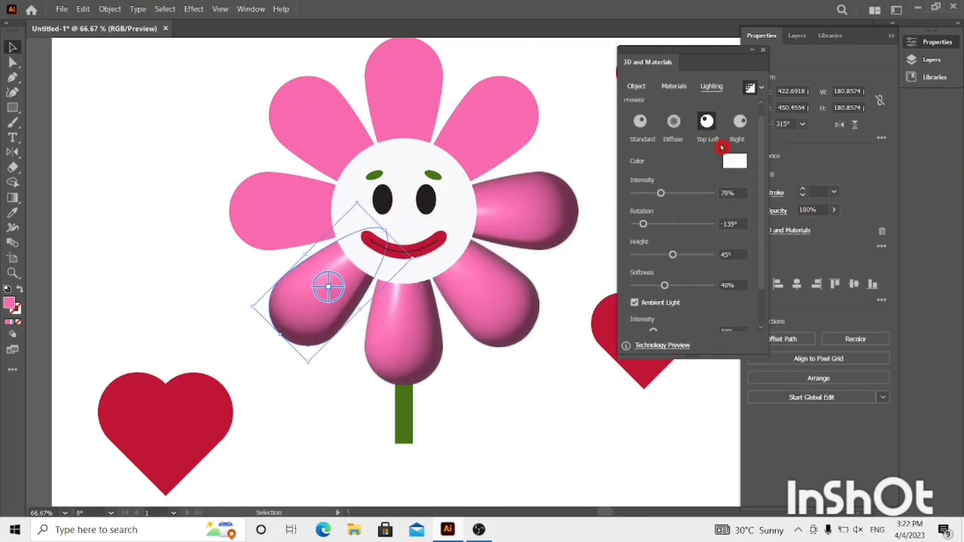
pyautogui.click(692, 285)
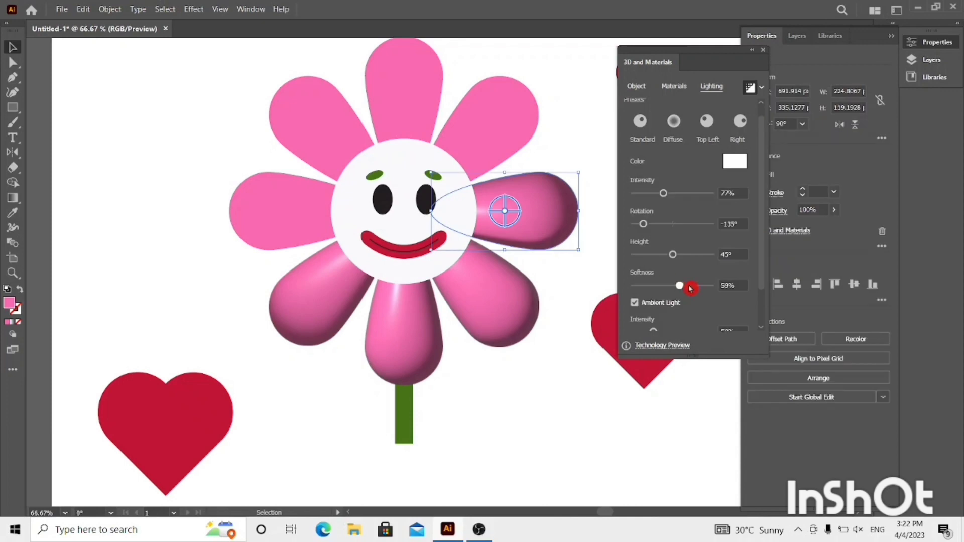
pyautogui.click(729, 285)
pyautogui.press('Return')
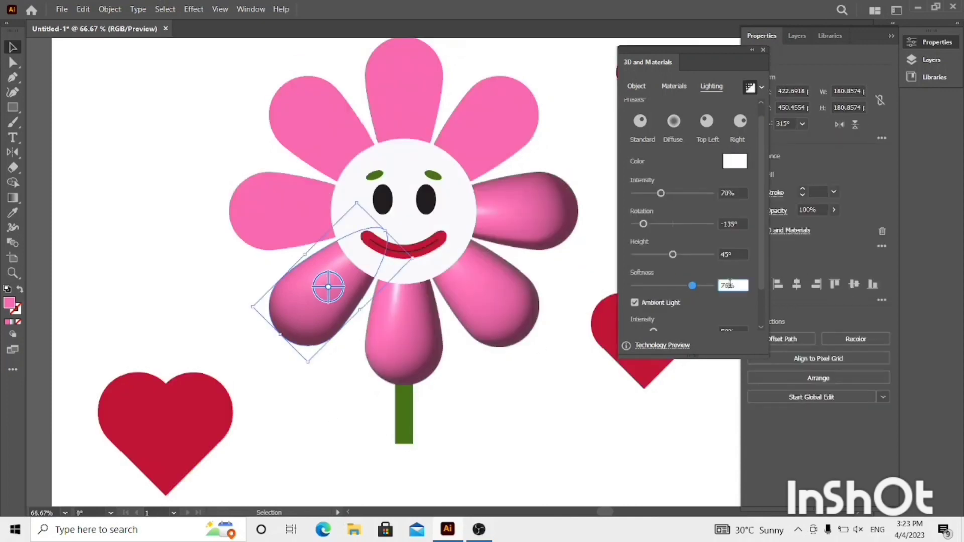
# - Inflate the four remaining flat petals in 3D and set the light softness to 60% for the top and upper-right ones
pyautogui.click(276, 195)
pyautogui.click(740, 122)
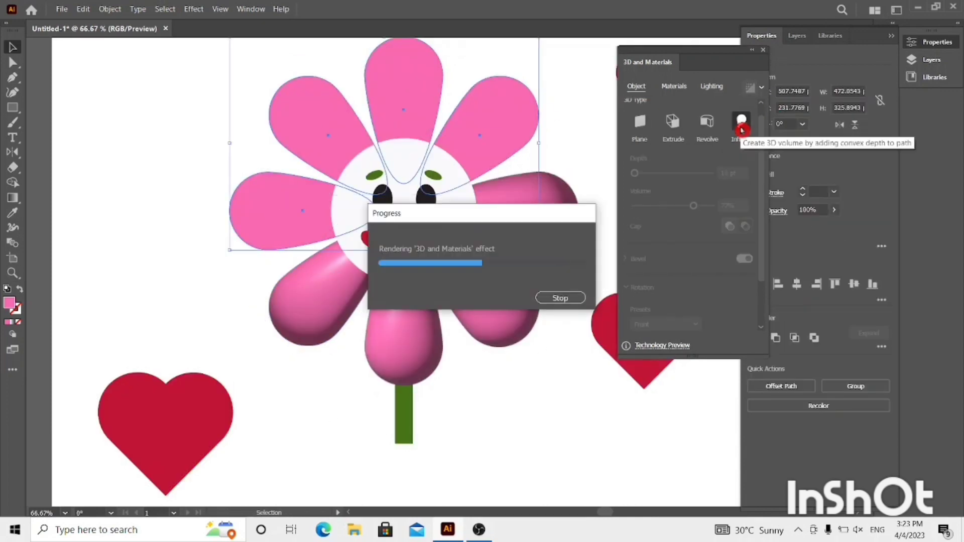
pyautogui.click(729, 285)
pyautogui.write('60')
pyautogui.press('Return')
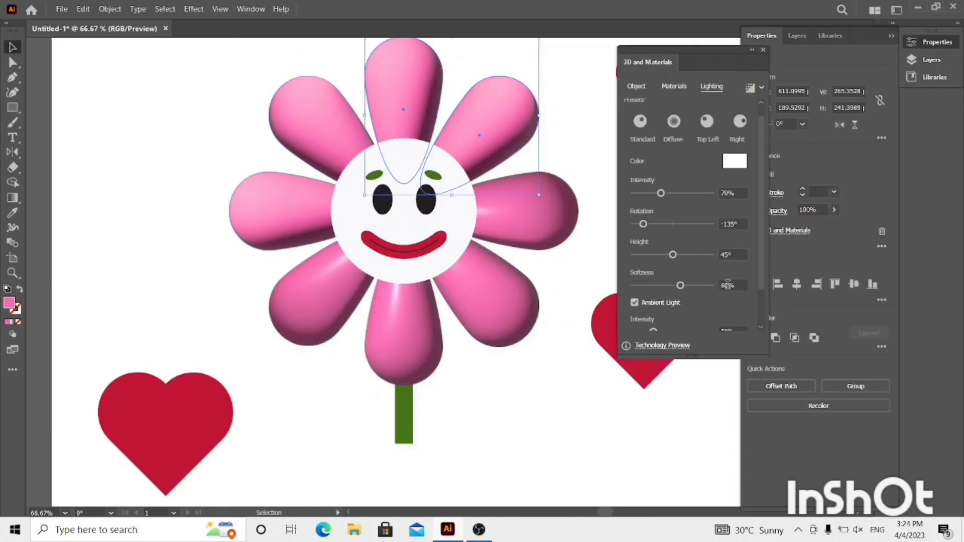
# - Render the newly inflated upper and left-hand petals with ray tracing, one petal at a time
pyautogui.click(485, 115)
pyautogui.click(752, 89)
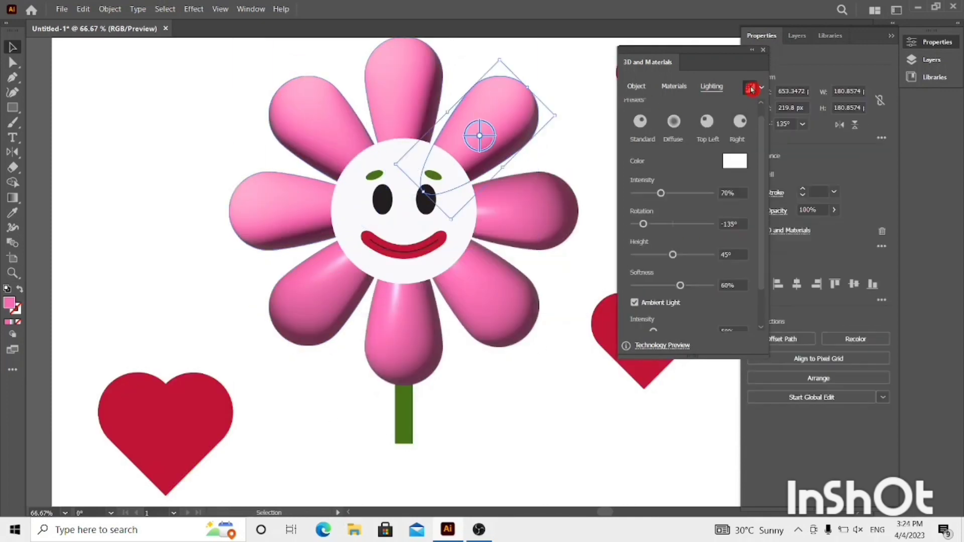
pyautogui.click(750, 92)
pyautogui.click(322, 129)
pyautogui.click(750, 88)
pyautogui.click(301, 210)
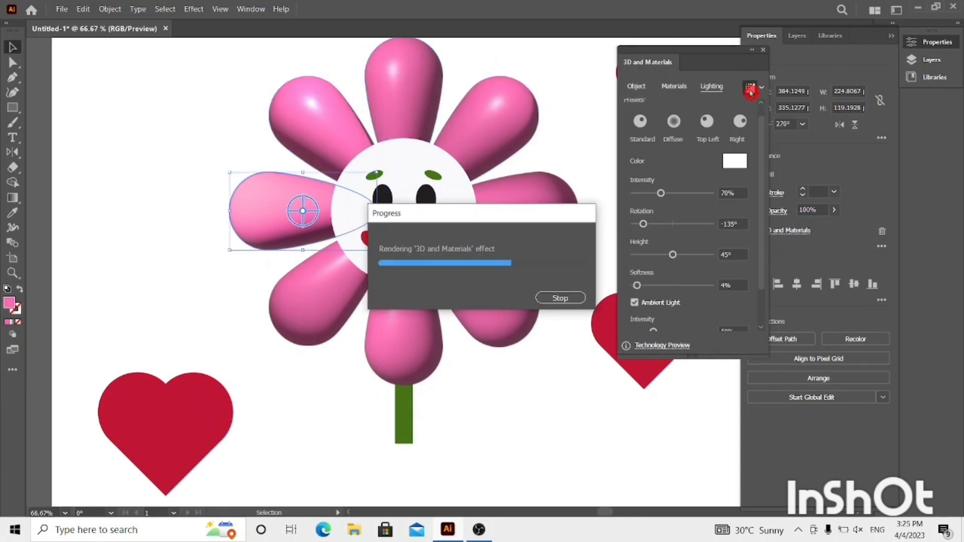
# - Inflate the white face circle with Top Left lighting and a volume of about 73%, and render it with ray tracing
pyautogui.click(444, 262)
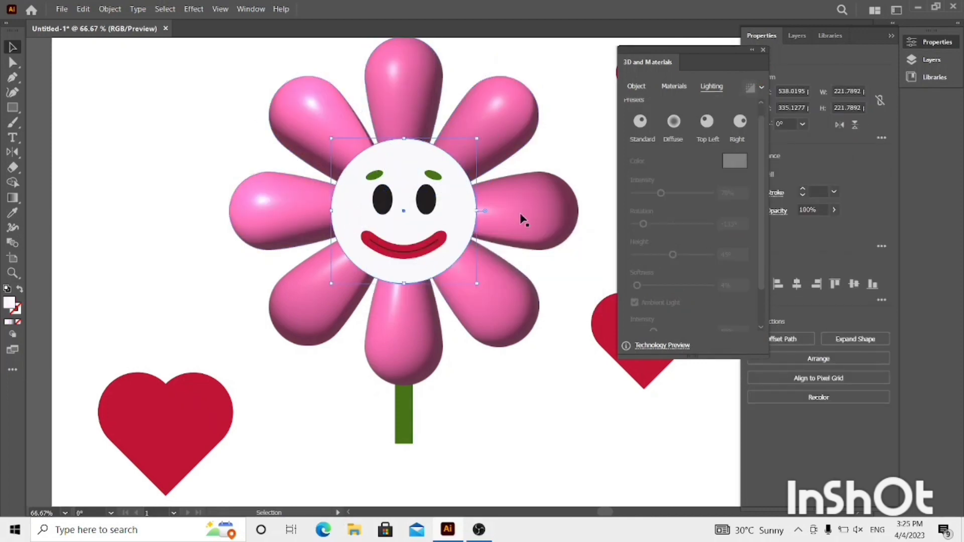
pyautogui.click(707, 121)
pyautogui.click(635, 89)
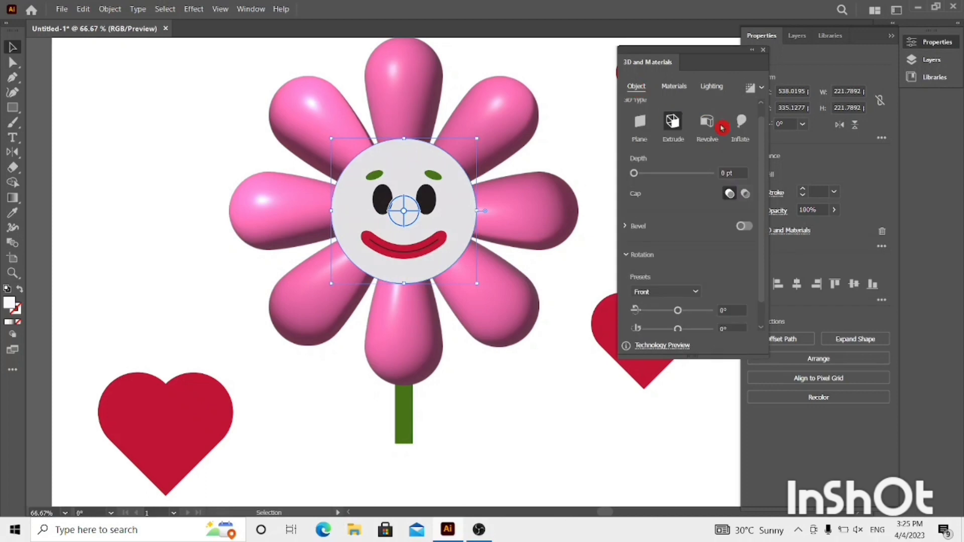
pyautogui.click(735, 125)
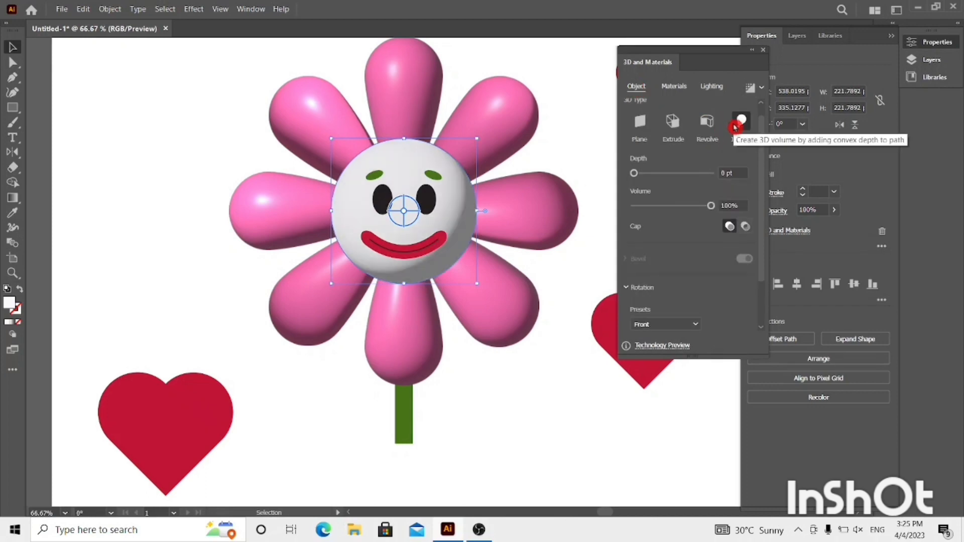
pyautogui.moveTo(710, 206); pyautogui.dragTo(691, 206)
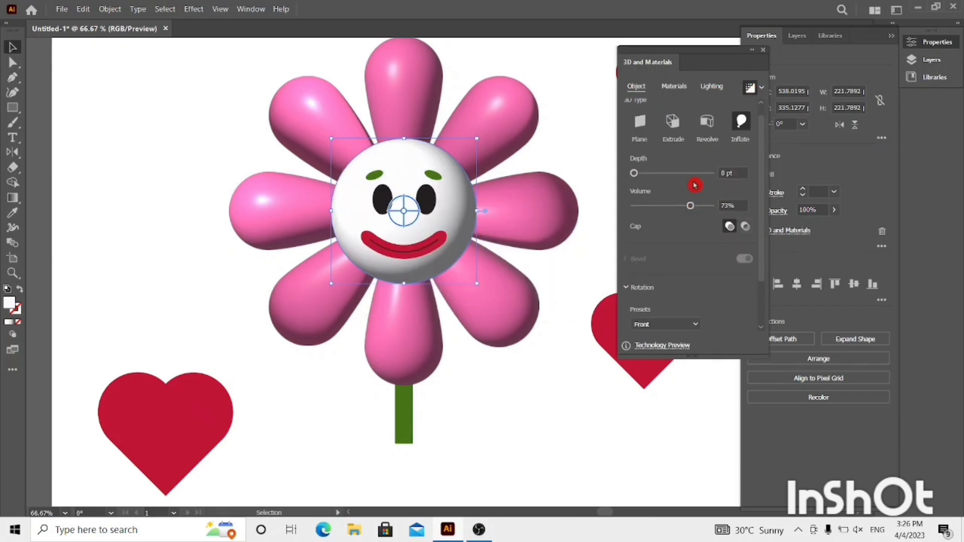
pyautogui.click(519, 383)
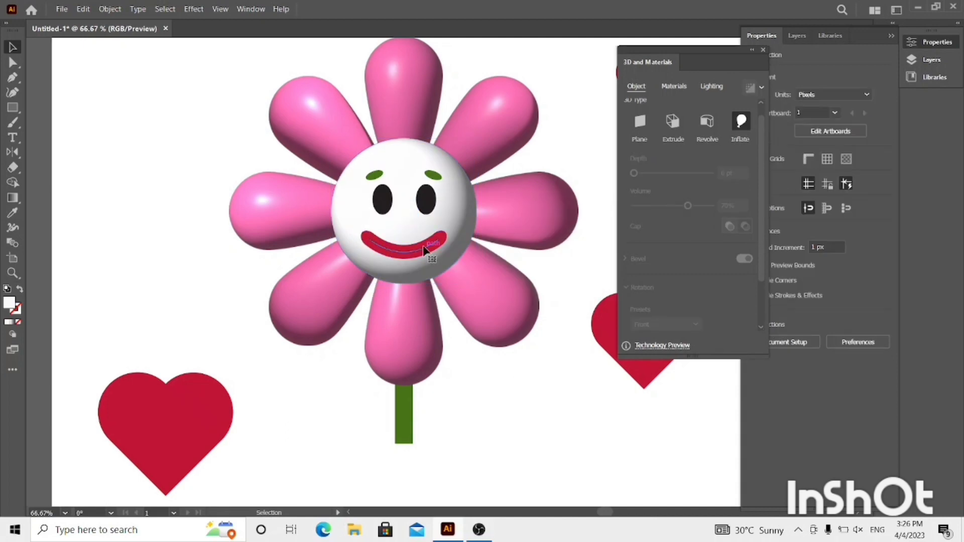
# - Group the red mouth with its inner smile line, inflate the group in 3D and render it with ray tracing
pyautogui.click(424, 249)
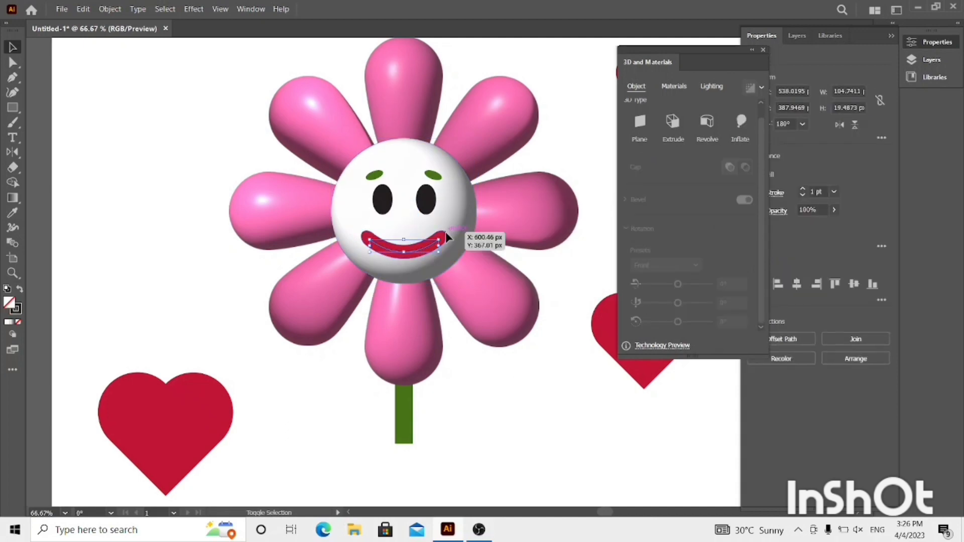
pyautogui.keyDown('shift'); pyautogui.click(445, 233); pyautogui.keyUp('shift')
pyautogui.hotkey('ctrl', 'g')
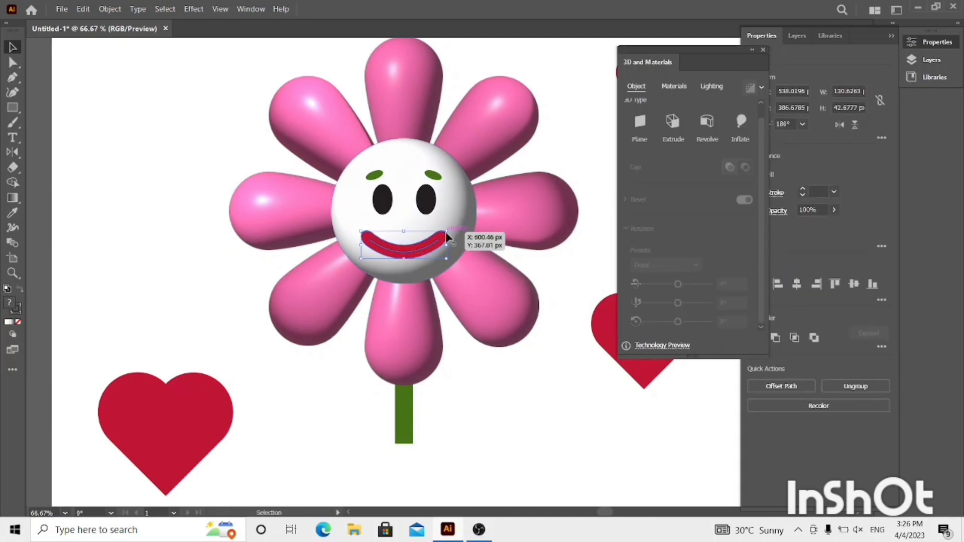
pyautogui.click(734, 123)
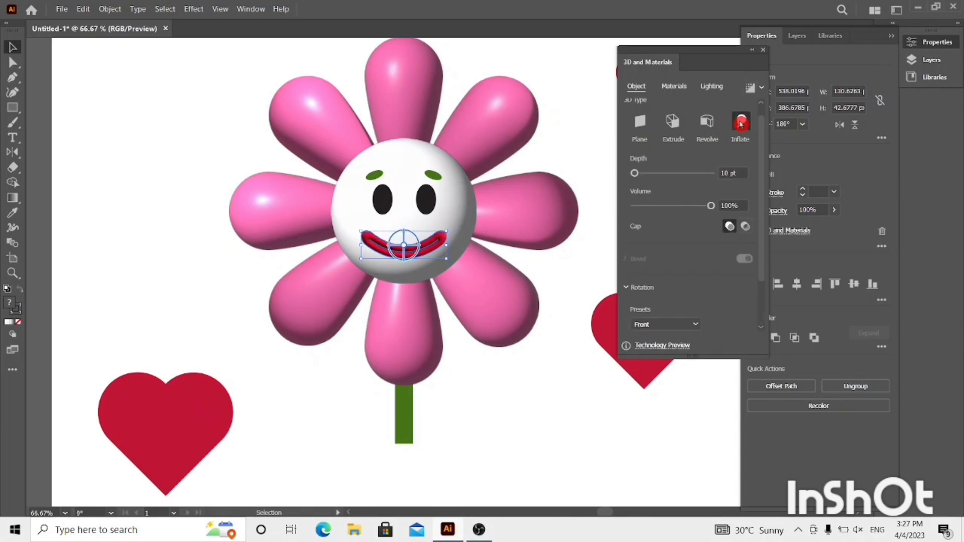
pyautogui.click(715, 87)
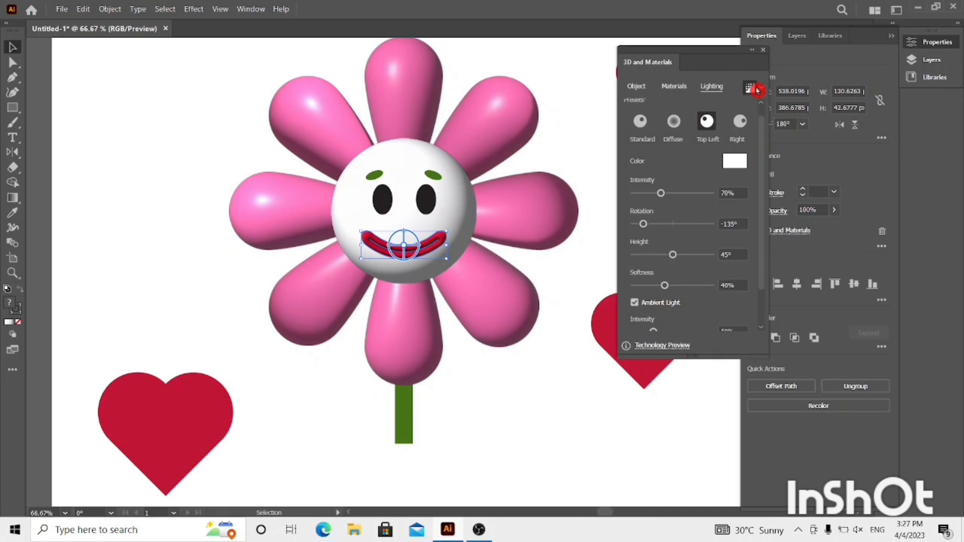
pyautogui.click(506, 406)
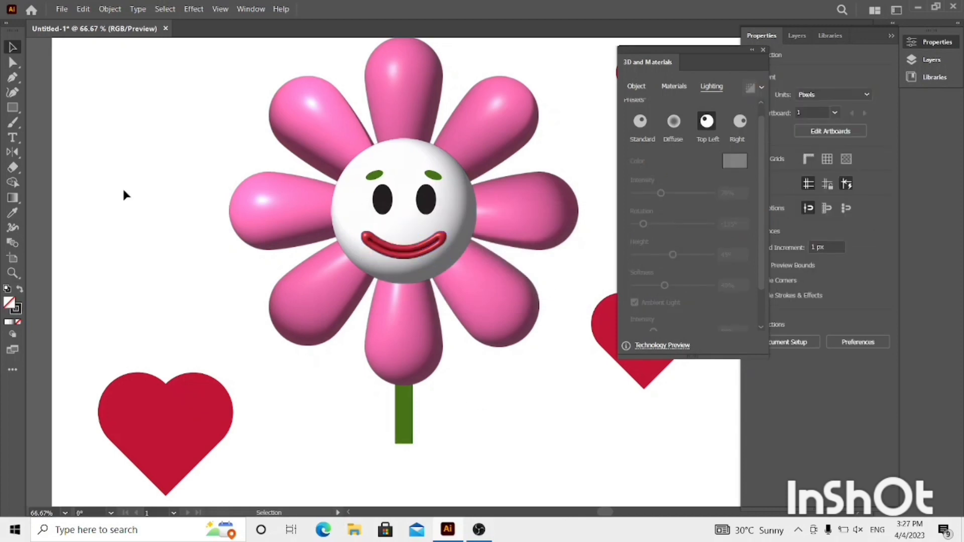
# - Inflate the green stem in 3D with the Top Left lighting preset and render it with ray tracing
pyautogui.click(401, 411)
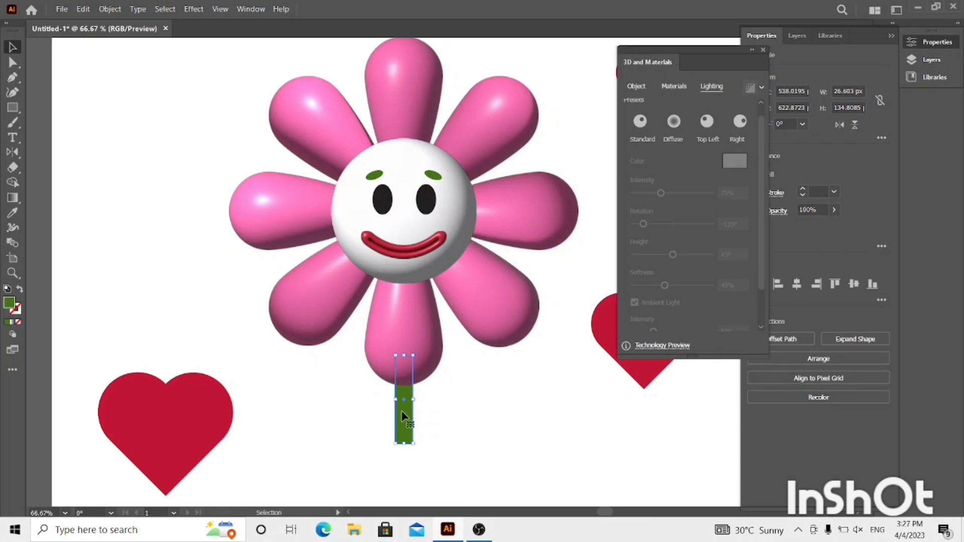
pyautogui.click(705, 123)
pyautogui.click(636, 87)
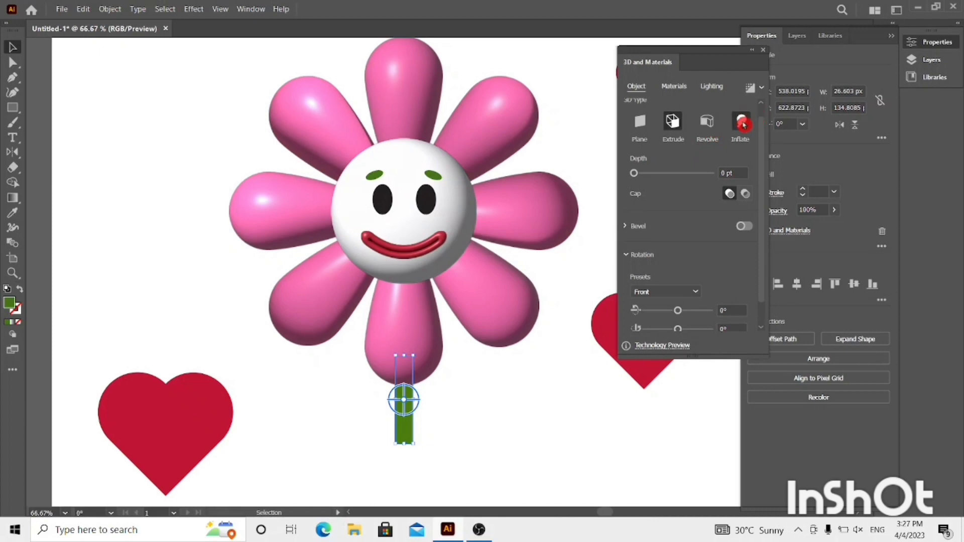
pyautogui.click(741, 124)
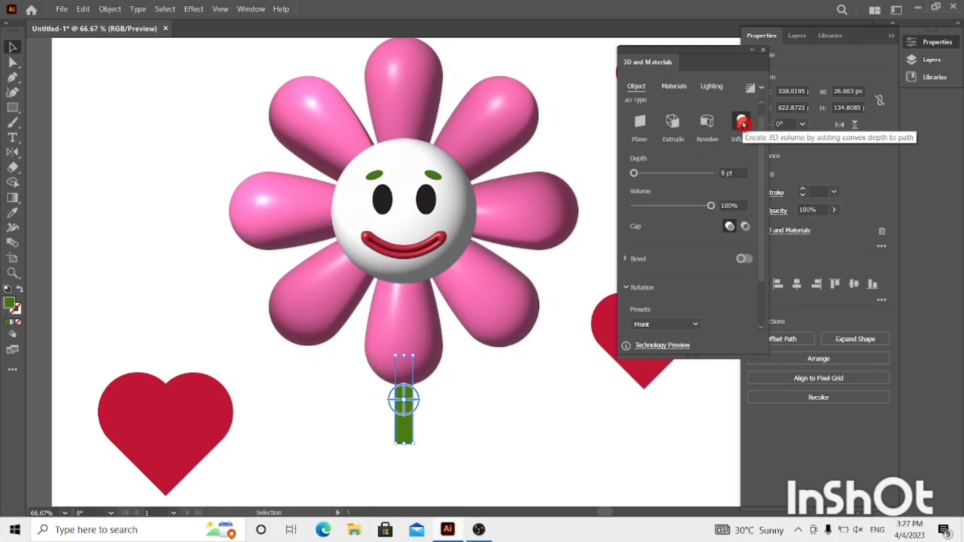
pyautogui.click(751, 88)
pyautogui.click(522, 435)
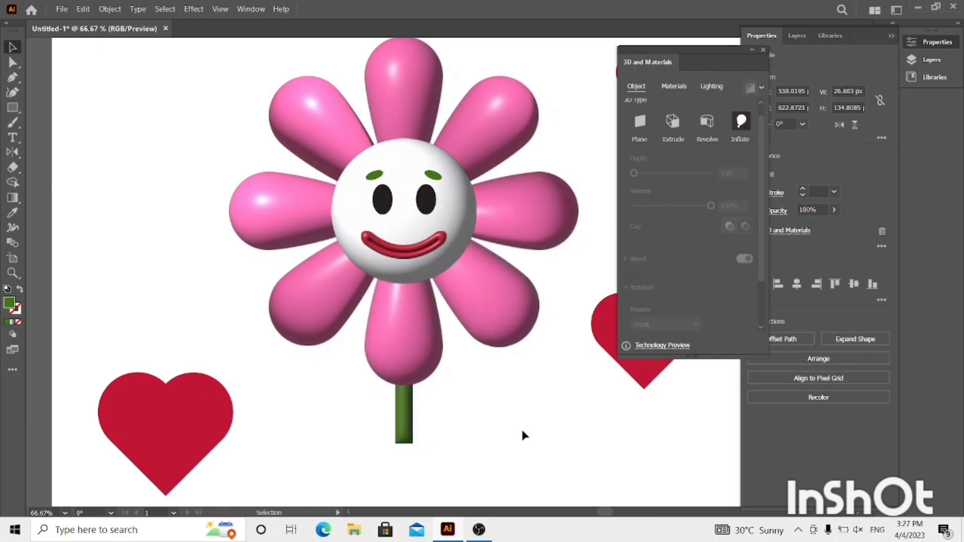
# - Raise the green stem's light intensity to about 83%
pyautogui.click(410, 436)
pyautogui.click(700, 80)
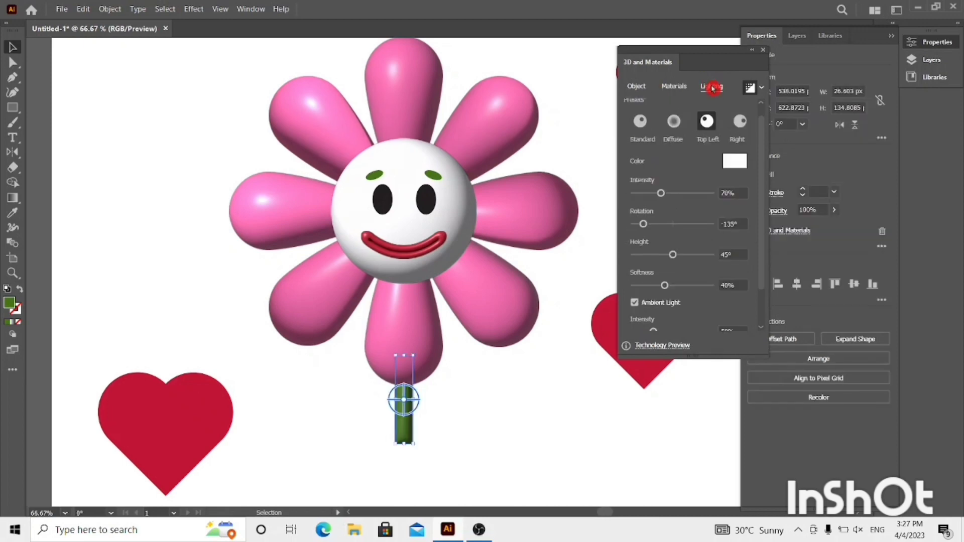
pyautogui.moveTo(673, 194); pyautogui.dragTo(666, 196)
pyautogui.click(489, 420)
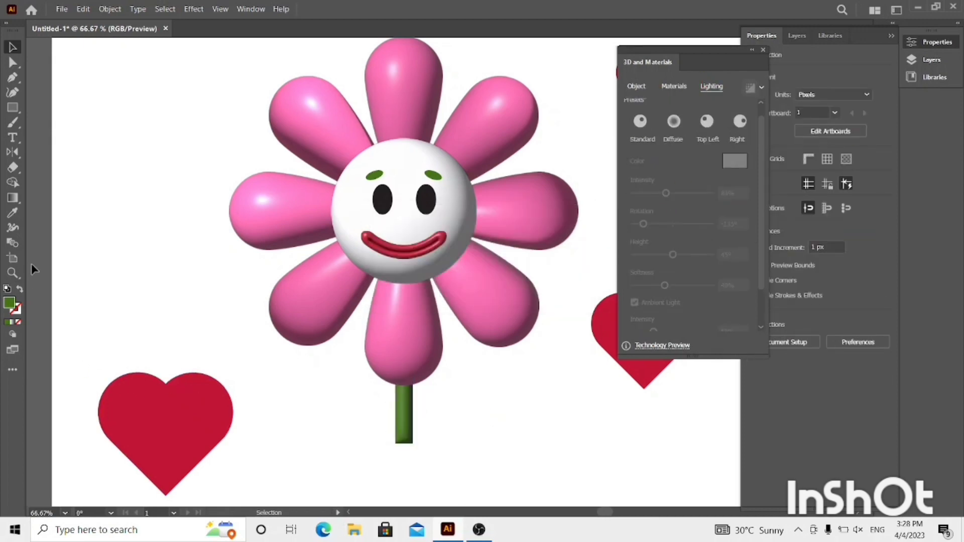
# - Select all three red hearts and inflate them in 3D
pyautogui.click(13, 272)
pyautogui.keyDown('alt'); pyautogui.click(582, 290); pyautogui.keyUp('alt')
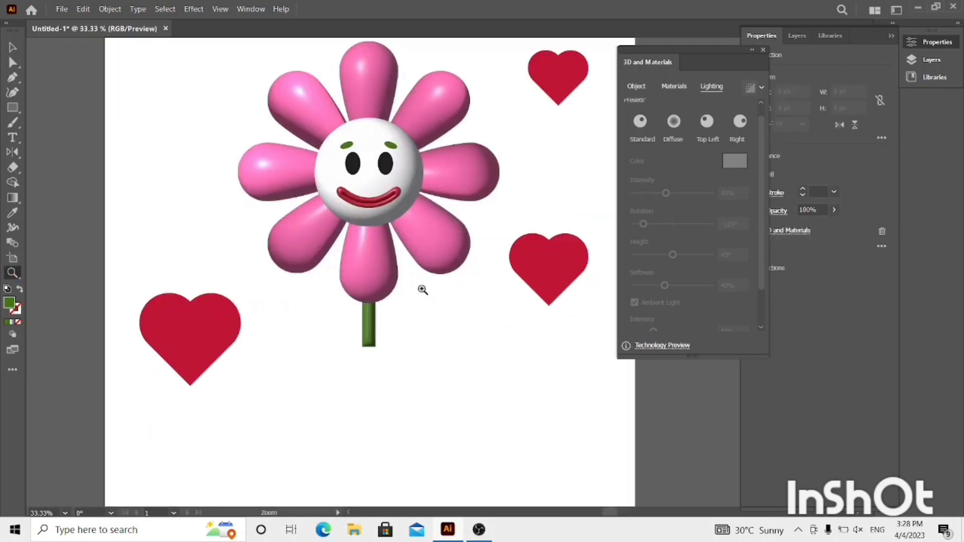
pyautogui.click(12, 46)
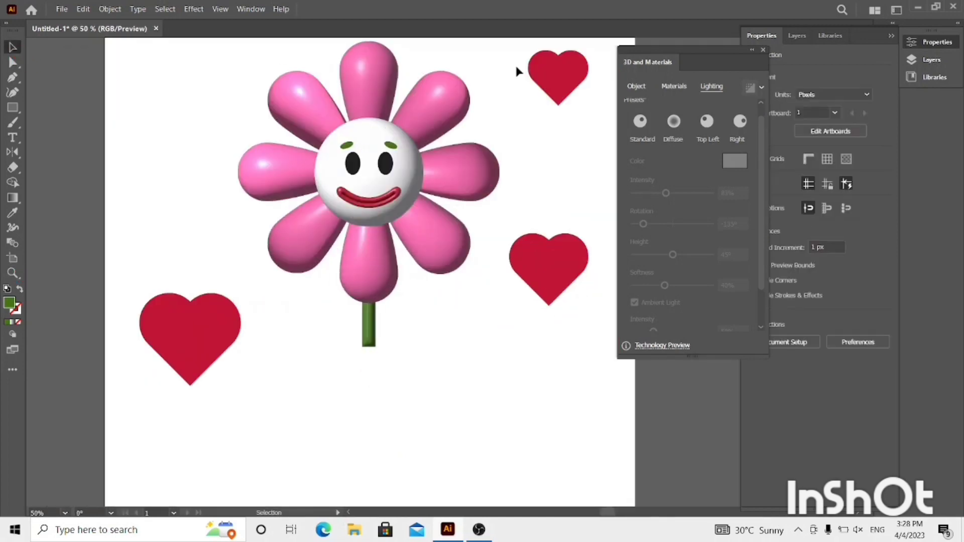
pyautogui.click(547, 75)
pyautogui.keyDown('shift'); pyautogui.click(556, 267); pyautogui.keyUp('shift')
pyautogui.keyDown('shift'); pyautogui.click(204, 326); pyautogui.keyUp('shift')
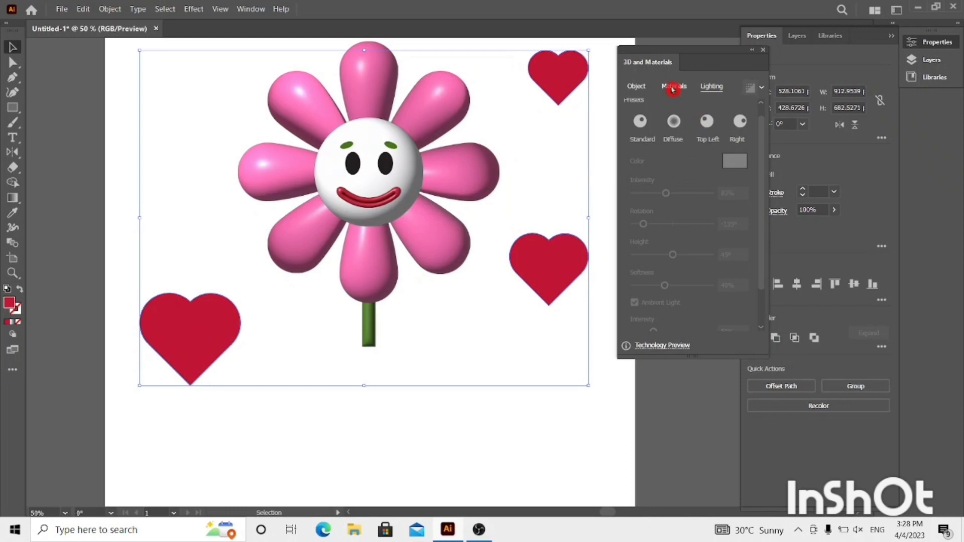
pyautogui.click(636, 86)
pyautogui.click(739, 121)
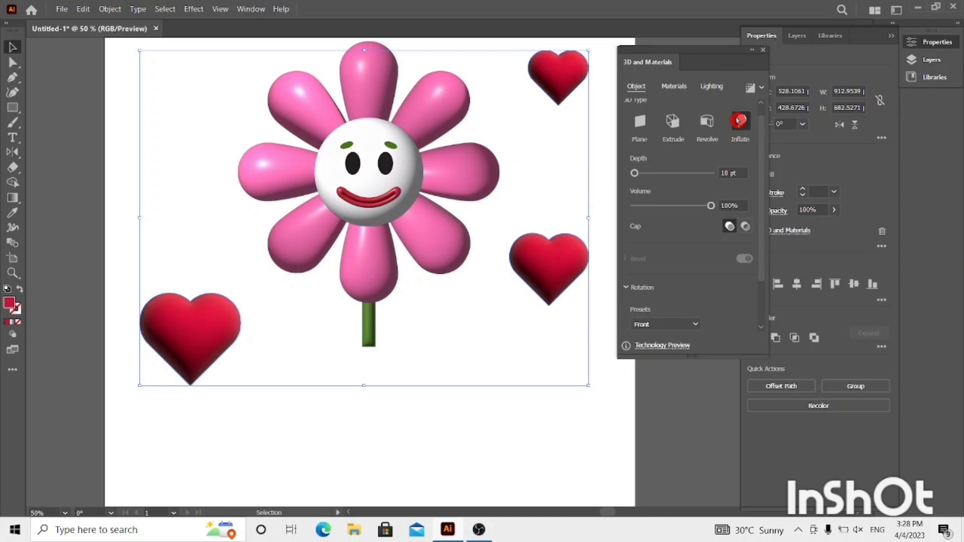
# - Give the hearts the Top Left lighting preset, lower their volume to about 88%, and render them with ray tracing
pyautogui.click(711, 86)
pyautogui.click(707, 121)
pyautogui.click(636, 86)
pyautogui.moveTo(711, 205); pyautogui.dragTo(701, 205)
pyautogui.click(750, 89)
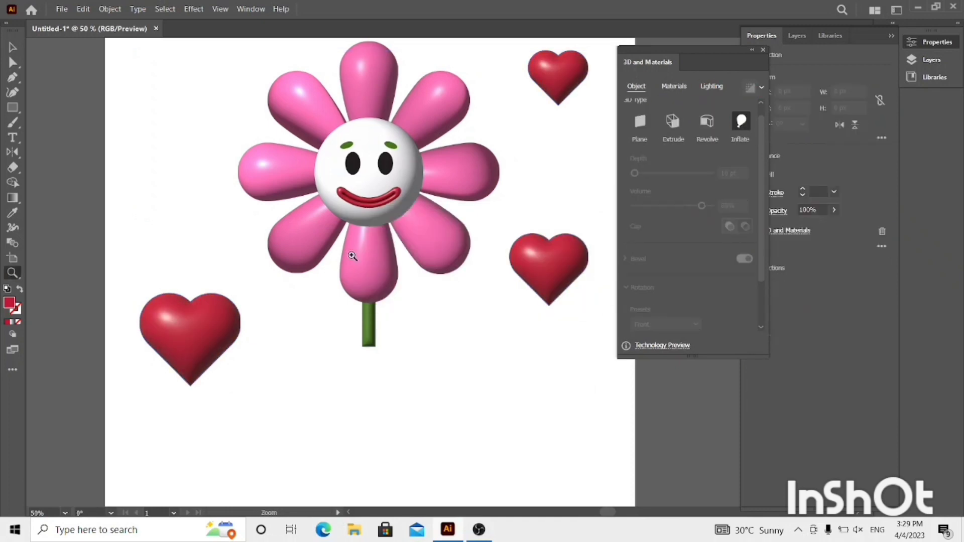
pyautogui.keyDown('alt'); pyautogui.click(353, 255); pyautogui.keyUp('alt')
pyautogui.keyDown('alt'); pyautogui.click(356, 258); pyautogui.keyUp('alt')
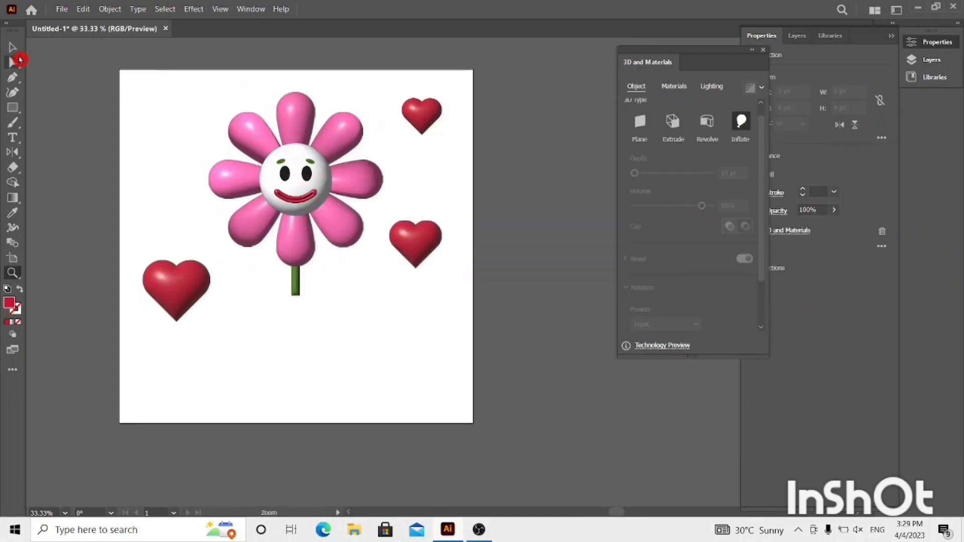
pyautogui.click(12, 47)
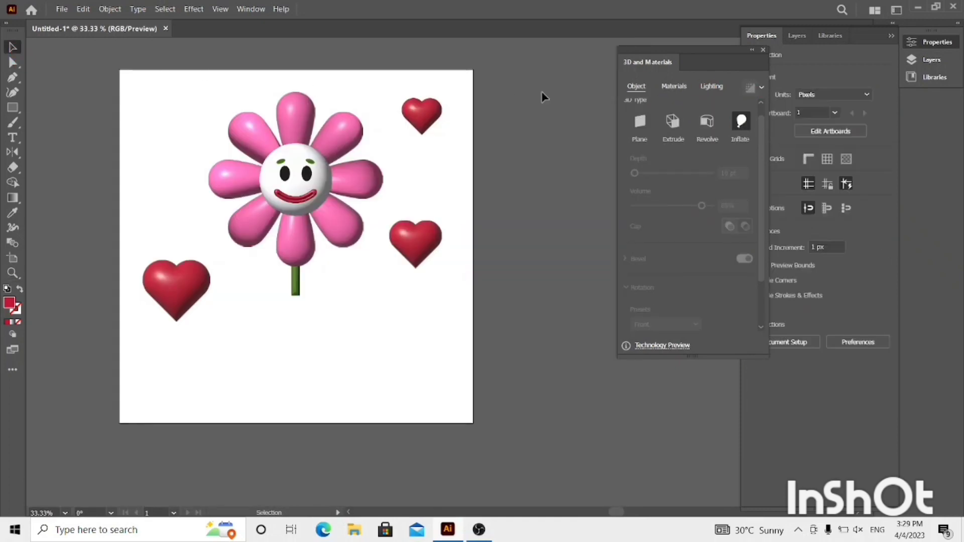
pyautogui.moveTo(482, 76); pyautogui.dragTo(133, 327)
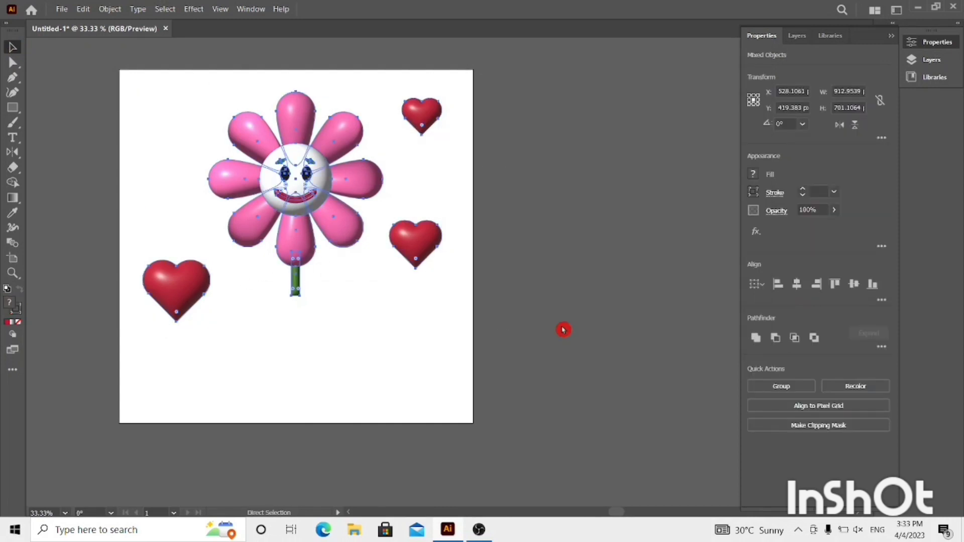
pyautogui.click(563, 329)
# - Add a new 1080 × 1080 px artboard beside the flower's artboard
pyautogui.click(12, 258)
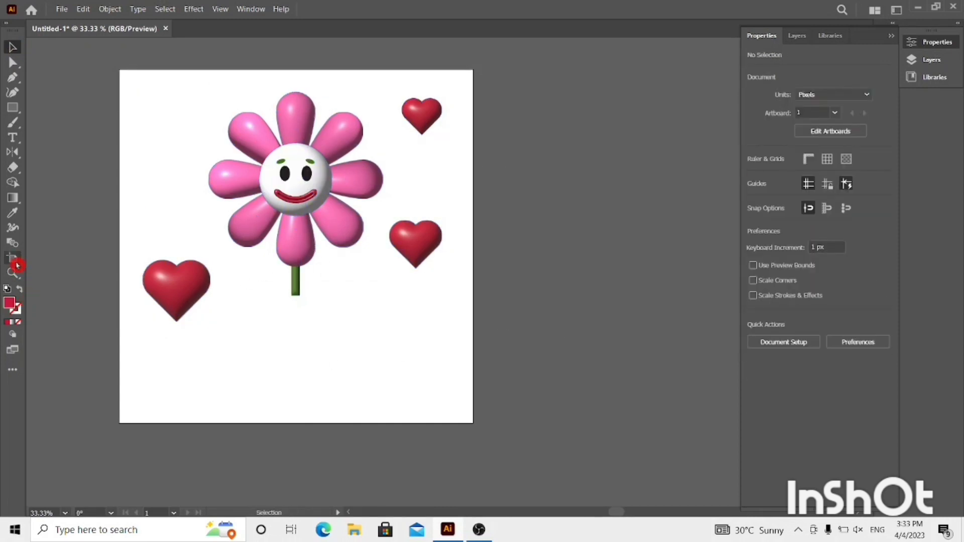
pyautogui.click(853, 164)
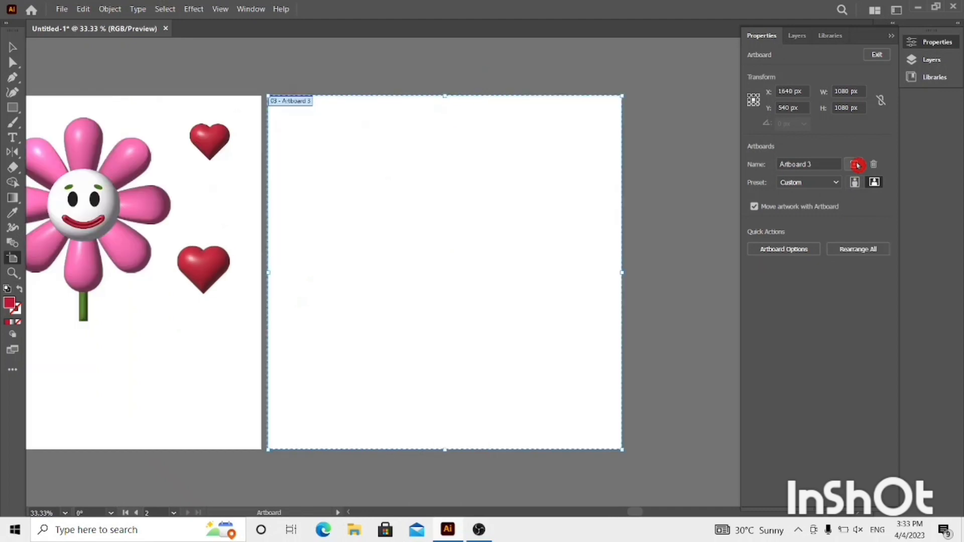
pyautogui.click(13, 47)
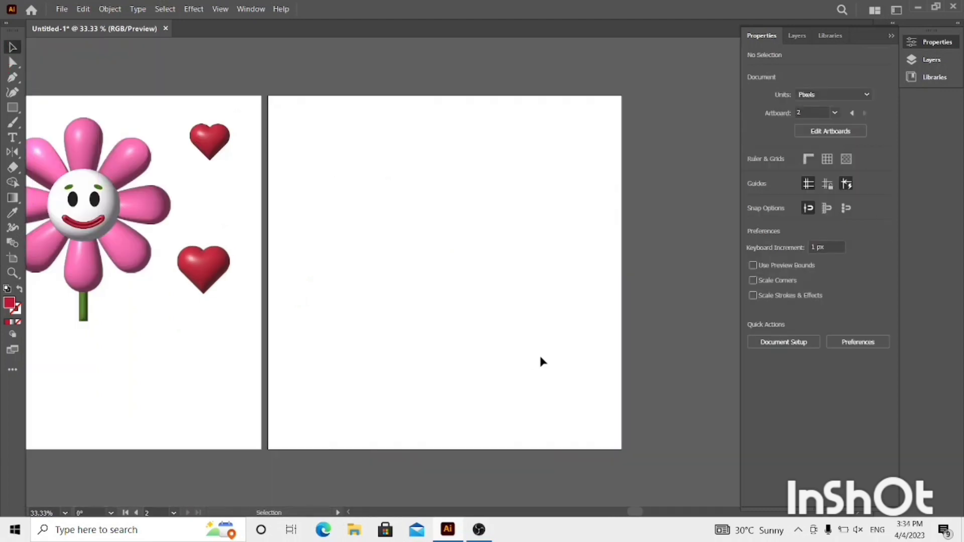
# - Draw a short curve bulging to the left in the upper part of the new artboard with the Curvature tool
pyautogui.click(13, 273)
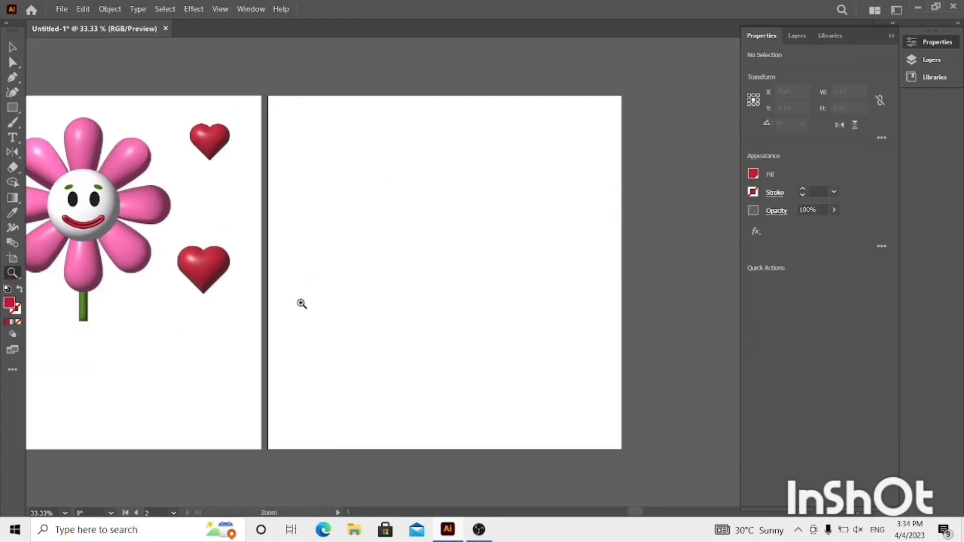
pyautogui.click(475, 305)
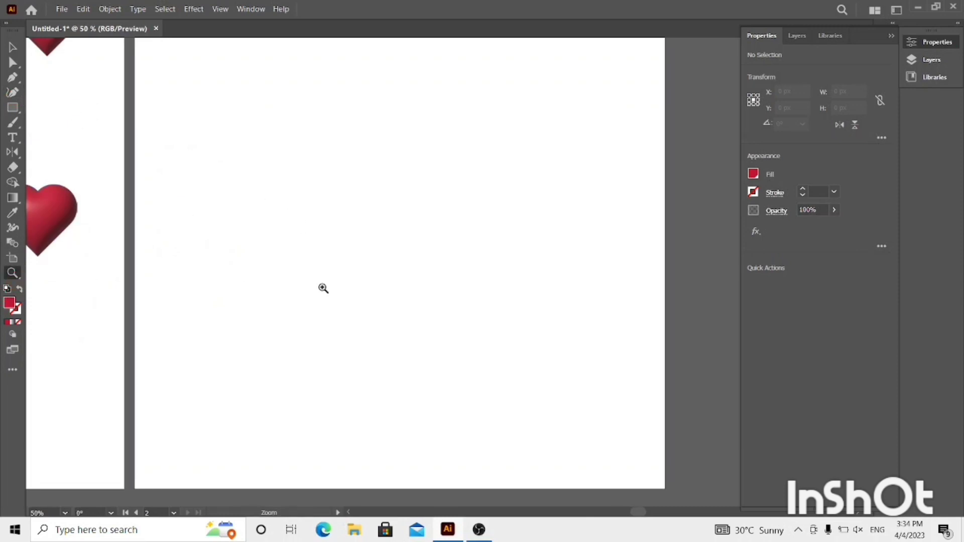
pyautogui.click(378, 275)
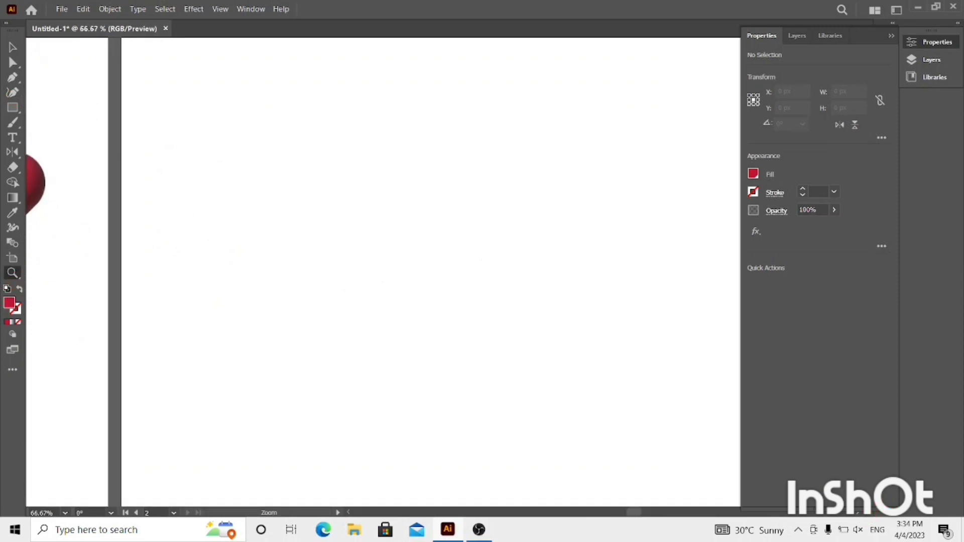
pyautogui.click(887, 41)
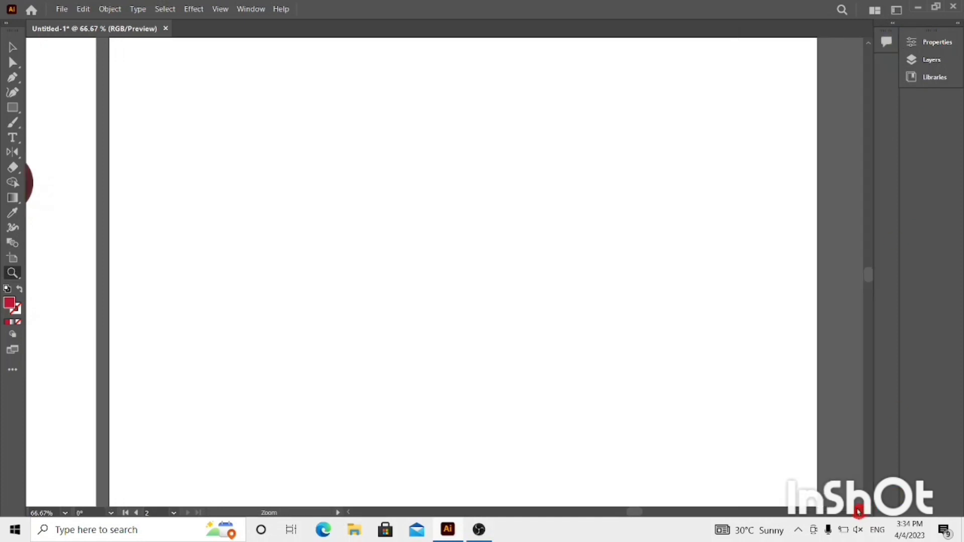
pyautogui.click(13, 93)
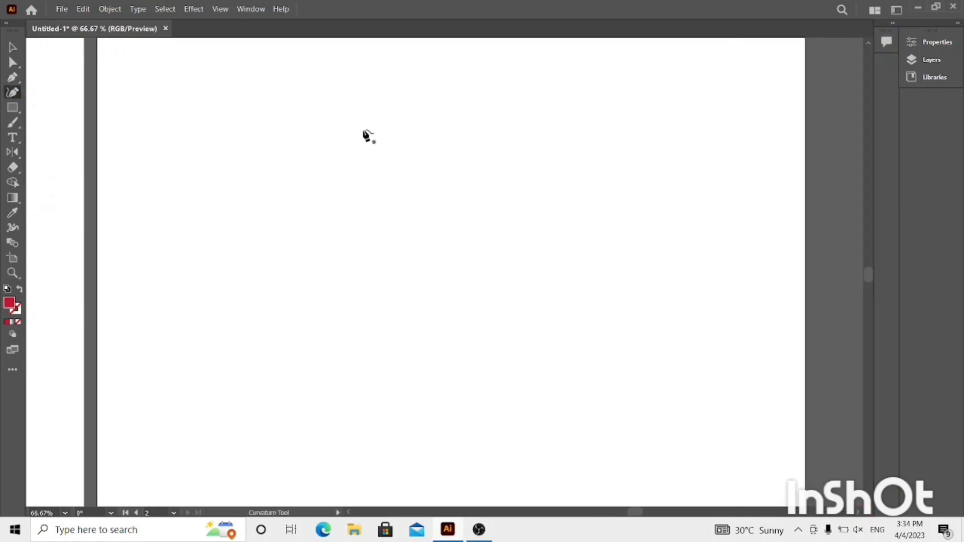
pyautogui.click(289, 125)
pyautogui.click(280, 146)
pyautogui.click(291, 170)
pyautogui.moveTo(292, 174); pyautogui.dragTo(294, 187)
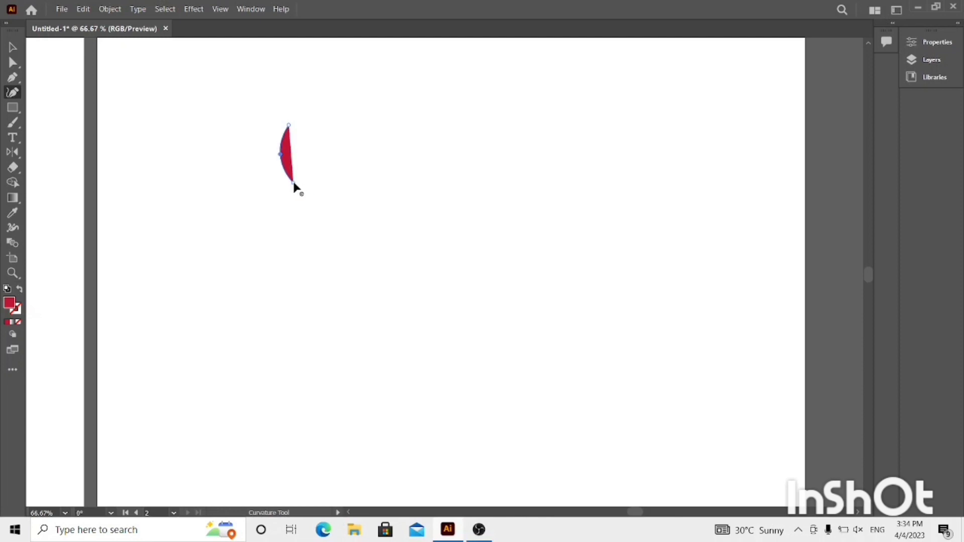
# - Extend the path downward with a long, gently bent curve, making the whole profile about 70 × 347 px
pyautogui.click(296, 246)
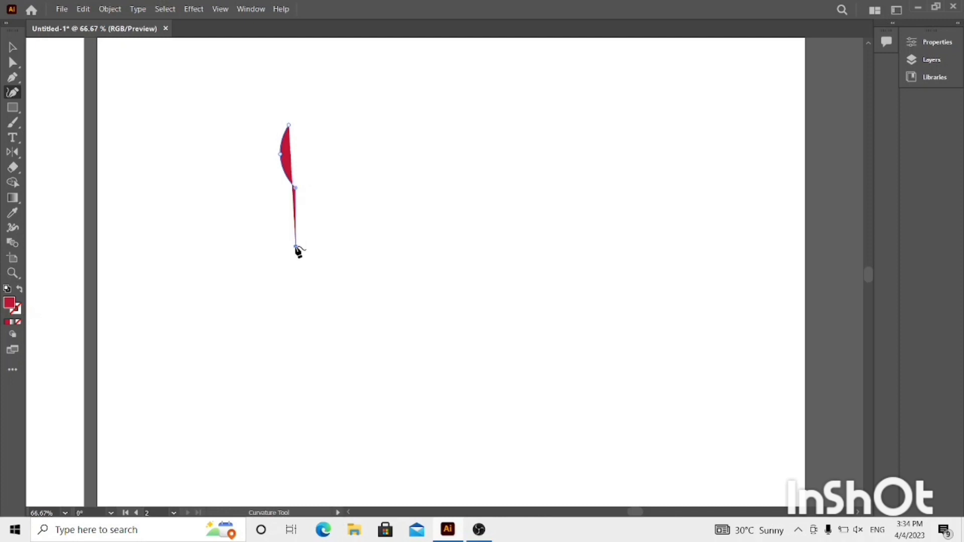
pyautogui.click(322, 337)
pyautogui.moveTo(321, 340); pyautogui.dragTo(326, 354)
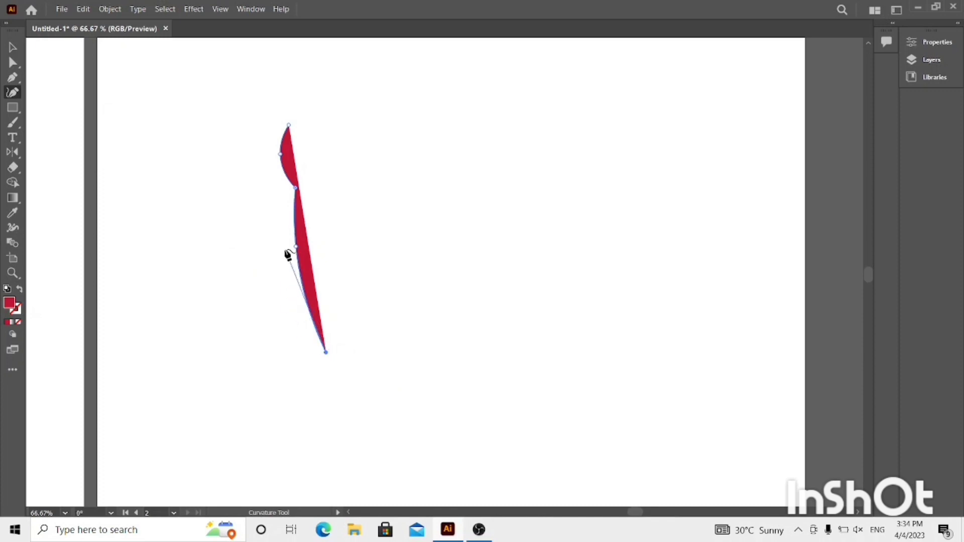
pyautogui.moveTo(295, 248); pyautogui.dragTo(296, 265)
pyautogui.click(13, 48)
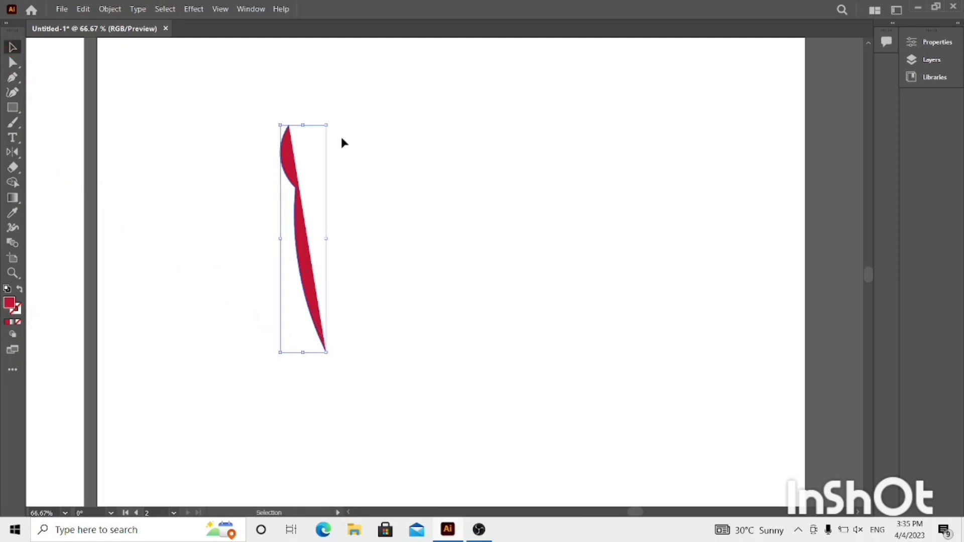
# - Colour the curved path with the brown swatch and swap the colours so it has a brown stroke and no fill
pyautogui.click(933, 42)
pyautogui.click(754, 174)
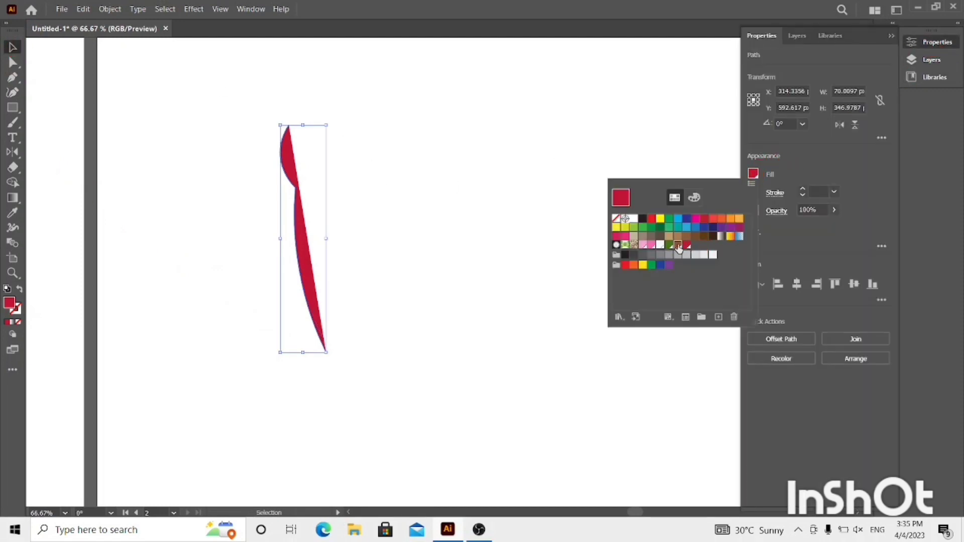
pyautogui.click(678, 245)
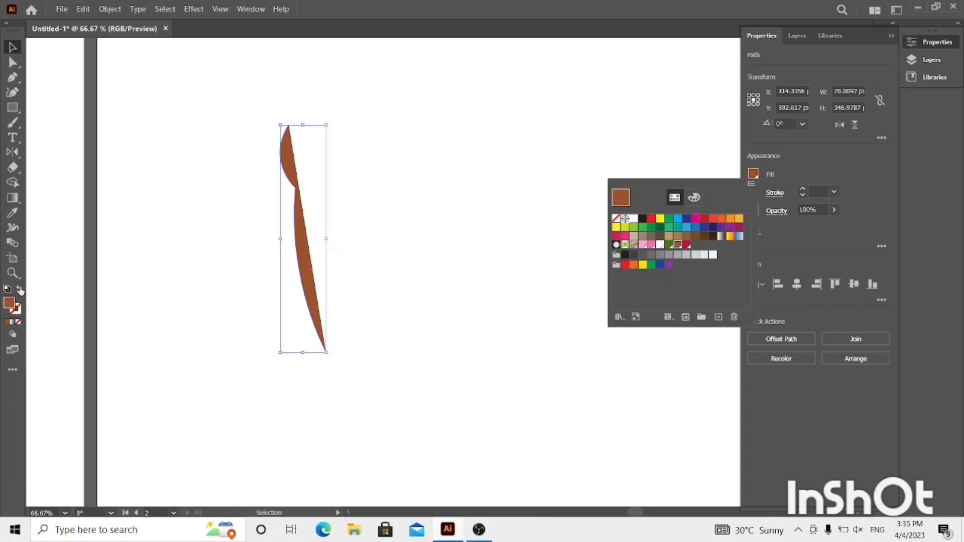
pyautogui.click(20, 290)
pyautogui.click(20, 289)
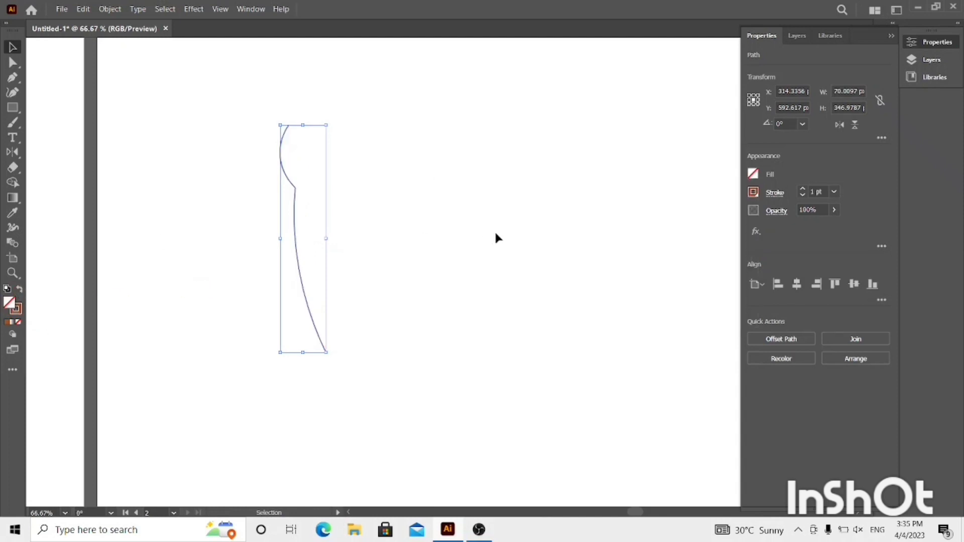
pyautogui.click(208, 236)
# - Draw a square about 113 px wide beside the curved path and give it a green stroke
pyautogui.doubleClick(10, 302)
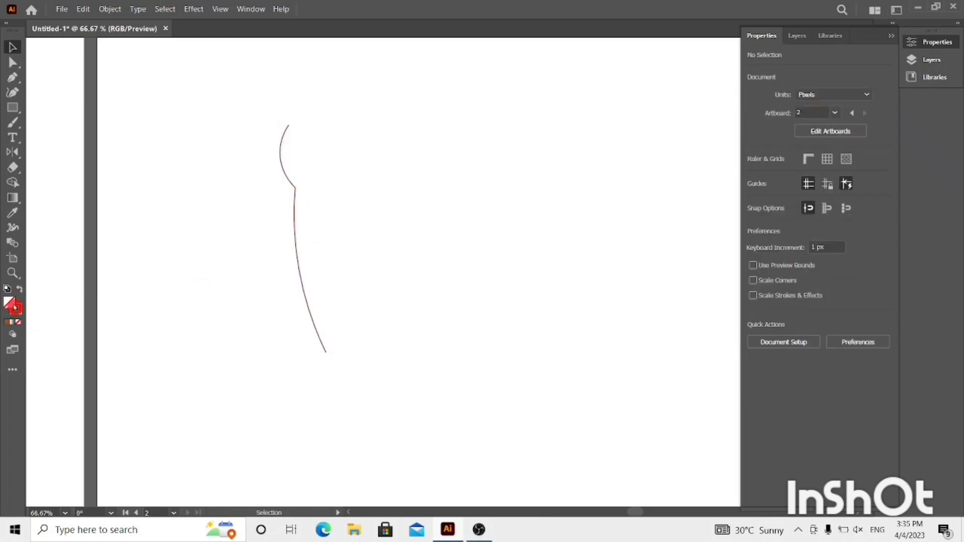
pyautogui.click(639, 205)
pyautogui.click(12, 107)
pyautogui.moveTo(480, 207); pyautogui.dragTo(555, 281)
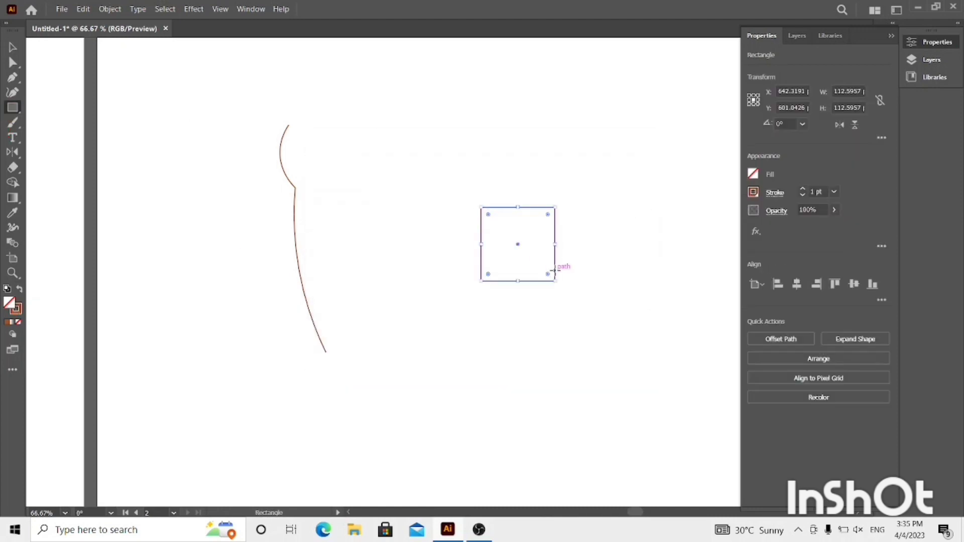
pyautogui.click(754, 193)
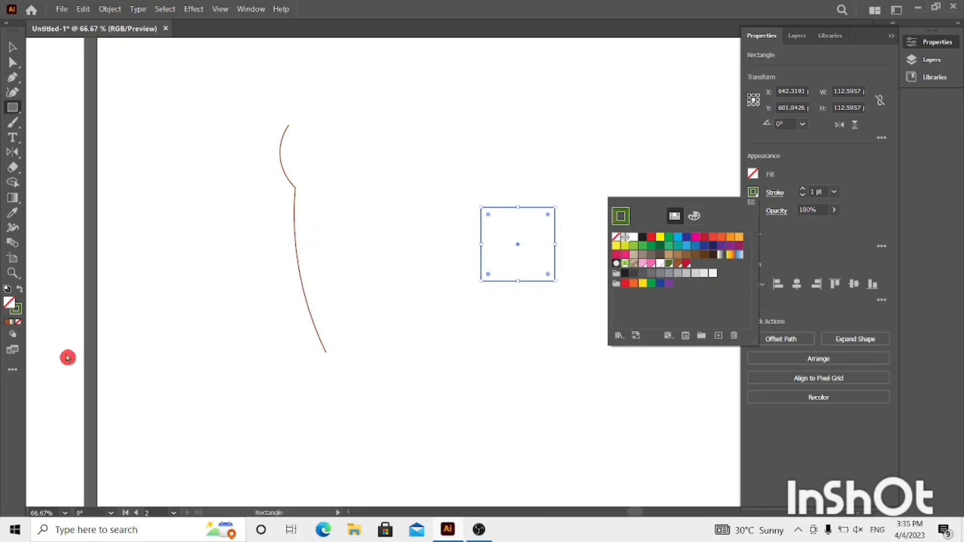
pyautogui.doubleClick(17, 312)
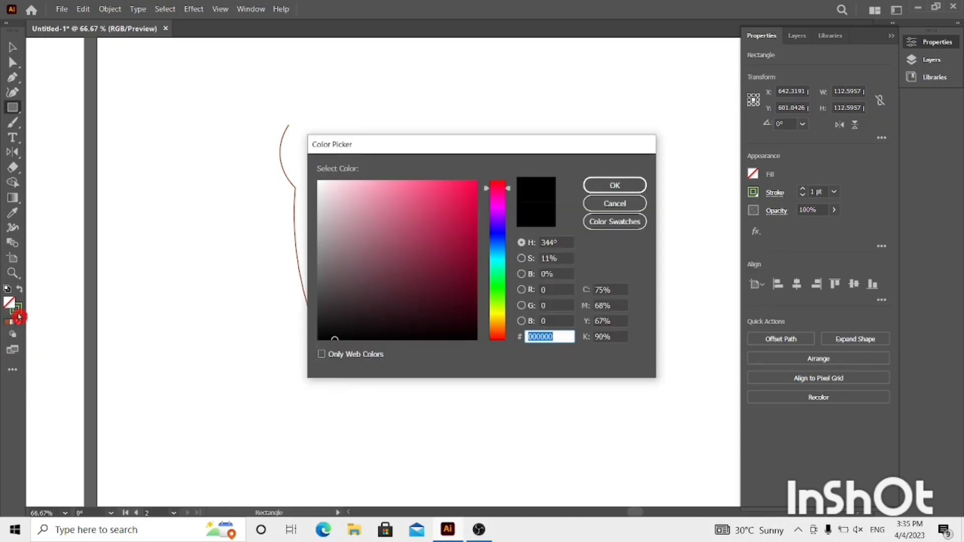
pyautogui.click(615, 203)
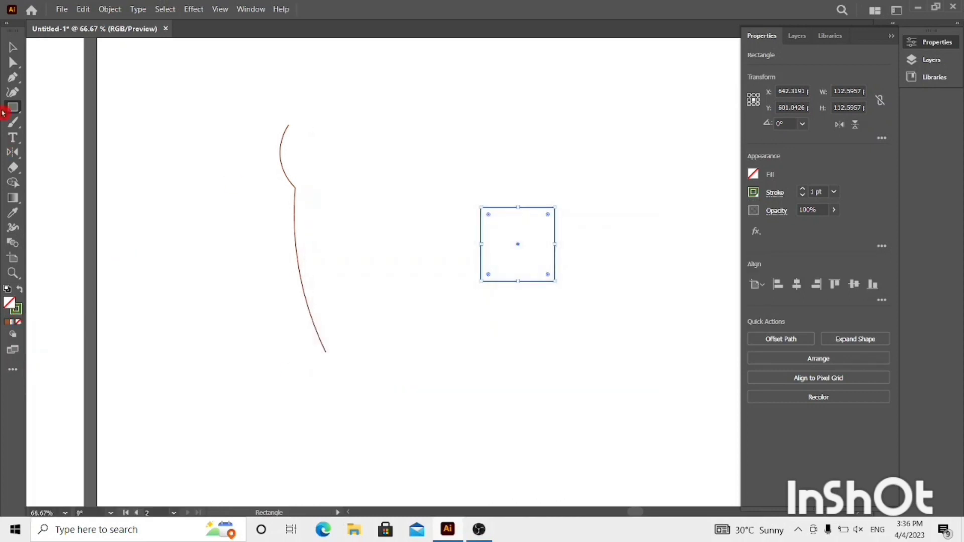
# - Swap the square's green stroke into its fill and delete the square
pyautogui.click(12, 47)
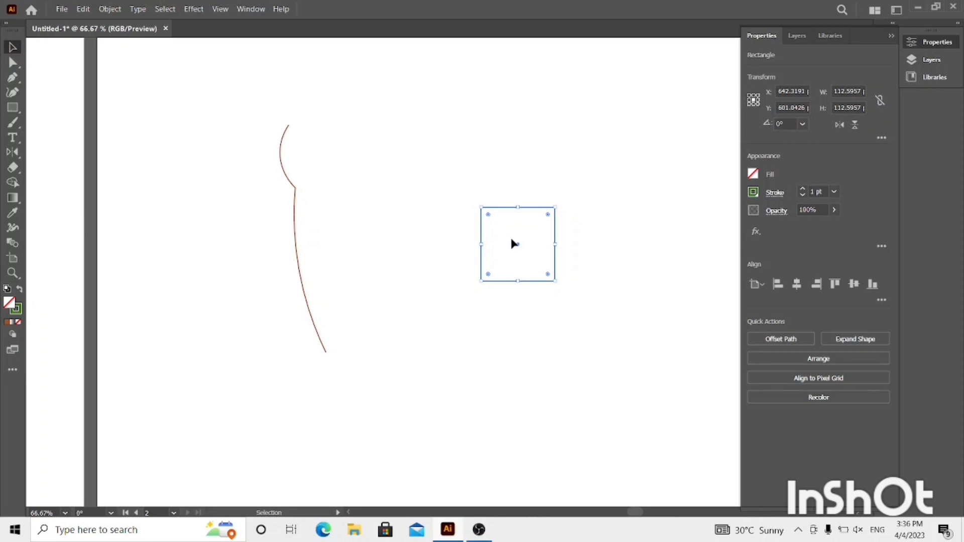
pyautogui.click(19, 292)
pyautogui.doubleClick(11, 304)
pyautogui.press('Escape')
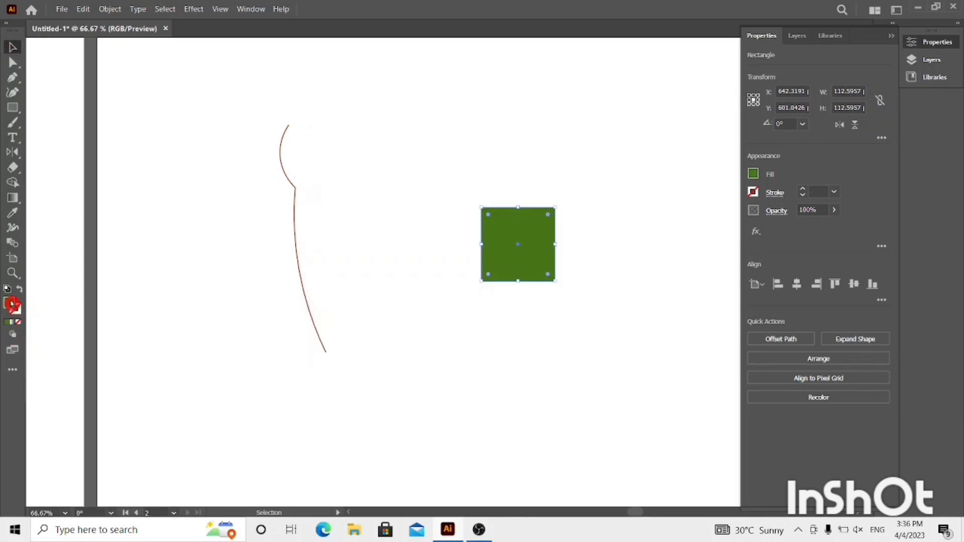
pyautogui.press('Delete')
# - Fill the curved path with the green colour 487418
pyautogui.click(295, 216)
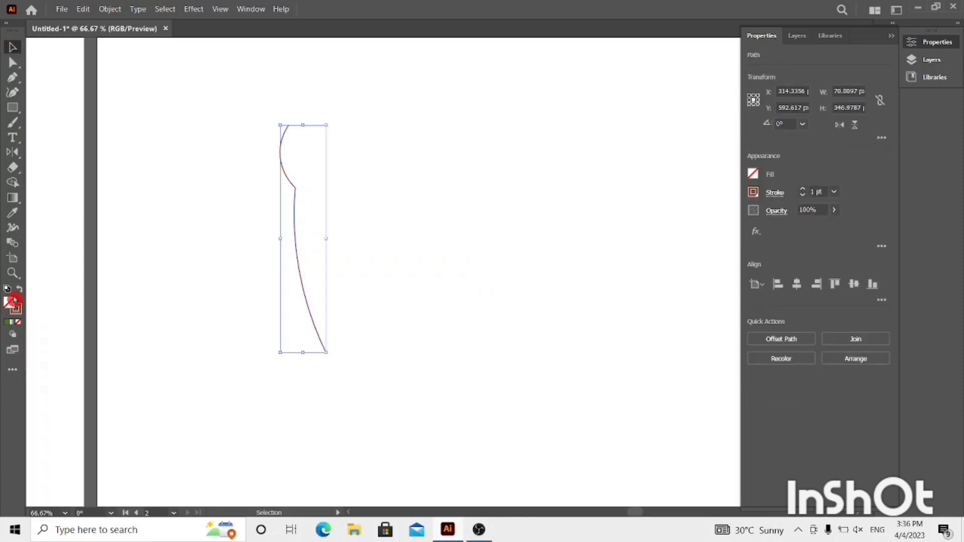
pyautogui.click(9, 325)
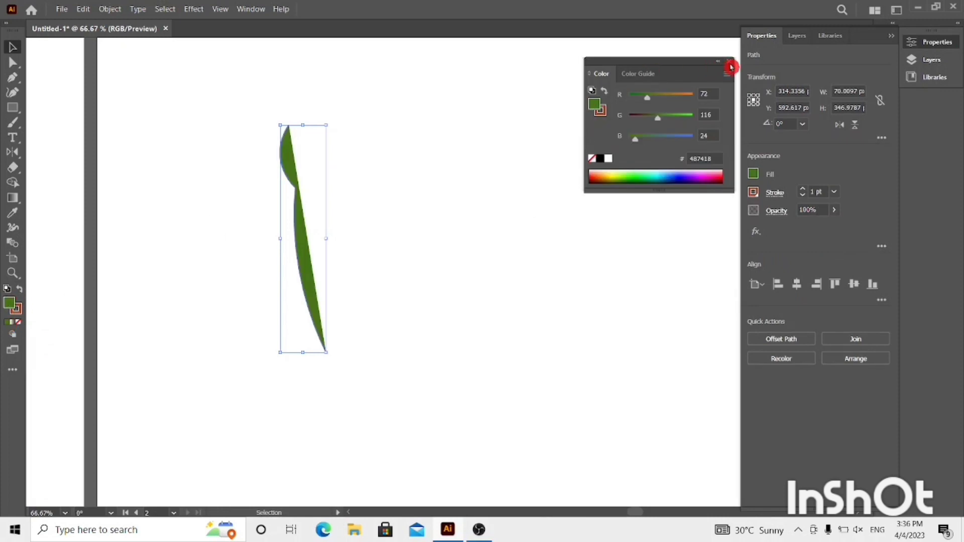
pyautogui.click(730, 61)
# - Thicken the curved path's brown stroke to a weight of 48 pt
pyautogui.click(777, 192)
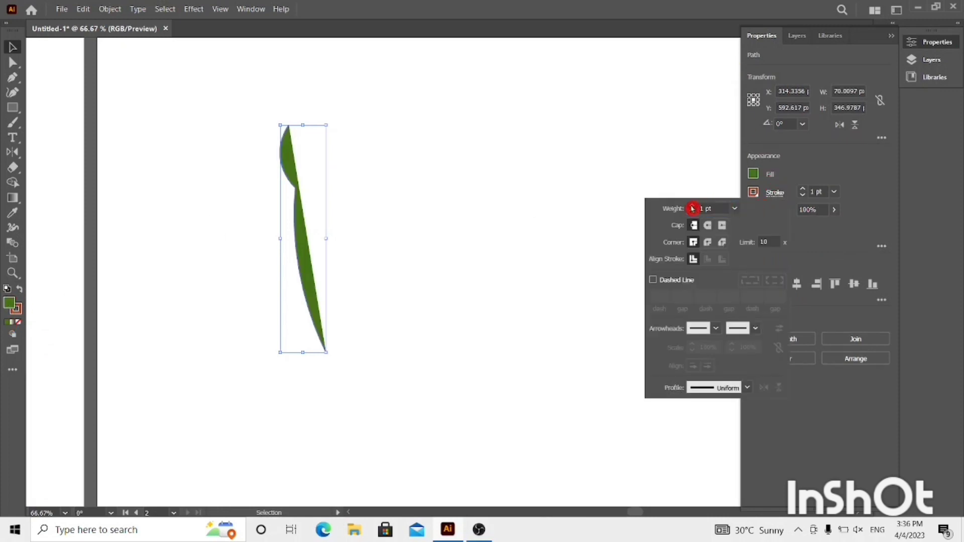
pyautogui.click(693, 207)
pyautogui.click(693, 207)
pyautogui.click(692, 207)
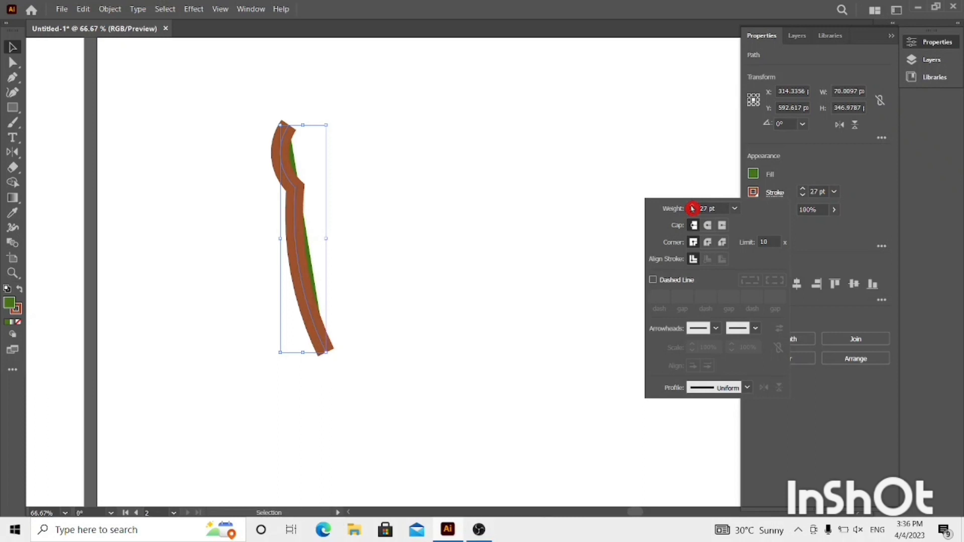
pyautogui.click(692, 208)
pyautogui.click(693, 209)
pyautogui.click(692, 208)
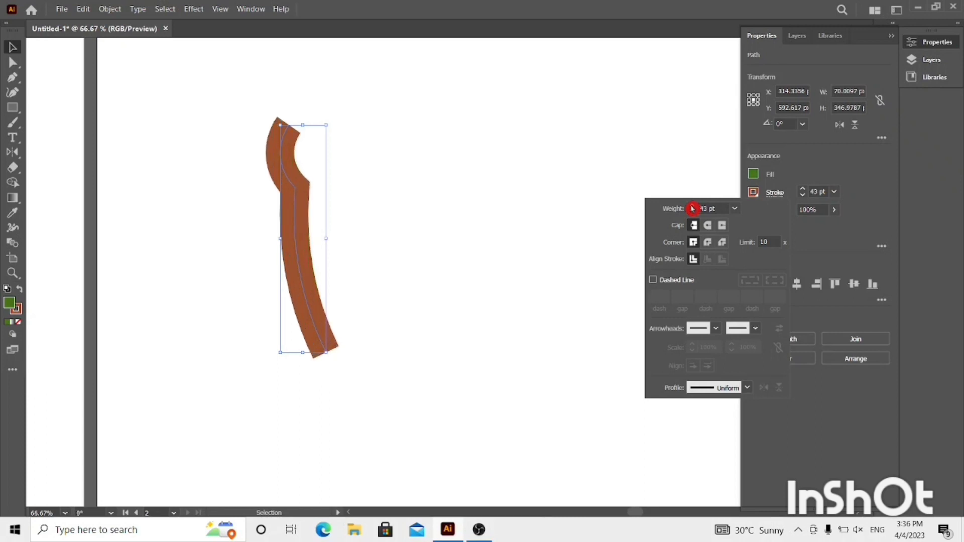
pyautogui.click(692, 208)
pyautogui.click(693, 207)
pyautogui.click(692, 207)
pyautogui.click(692, 207)
pyautogui.click(692, 207)
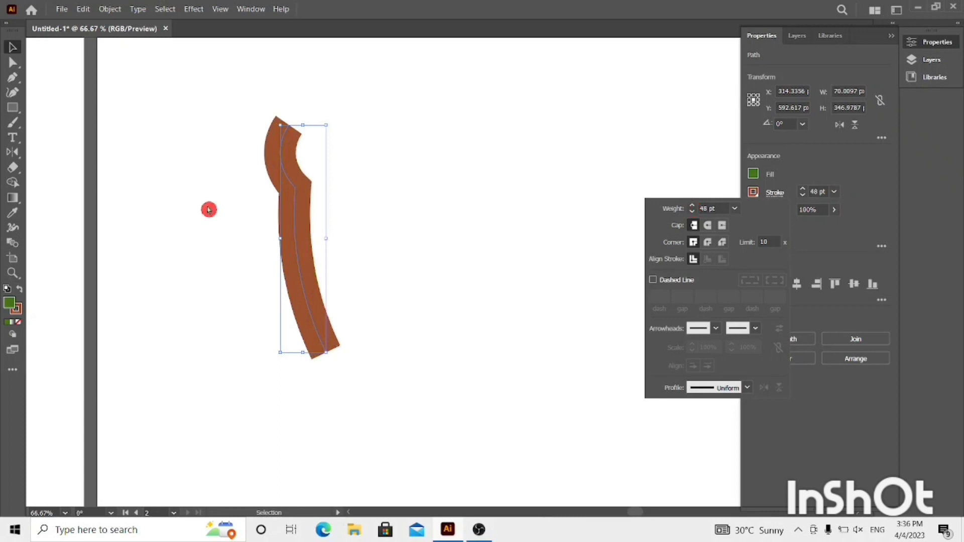
# - Lengthen the curved path at its upper and lower ends with the Curvature tool to a height of about 385 px
pyautogui.click(16, 94)
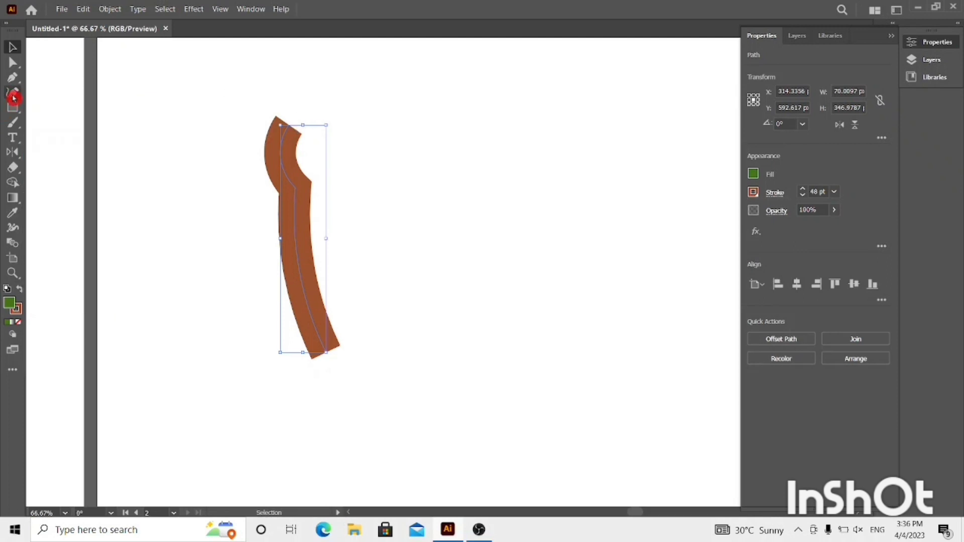
pyautogui.moveTo(289, 125); pyautogui.dragTo(288, 113)
pyautogui.moveTo(329, 357); pyautogui.dragTo(326, 366)
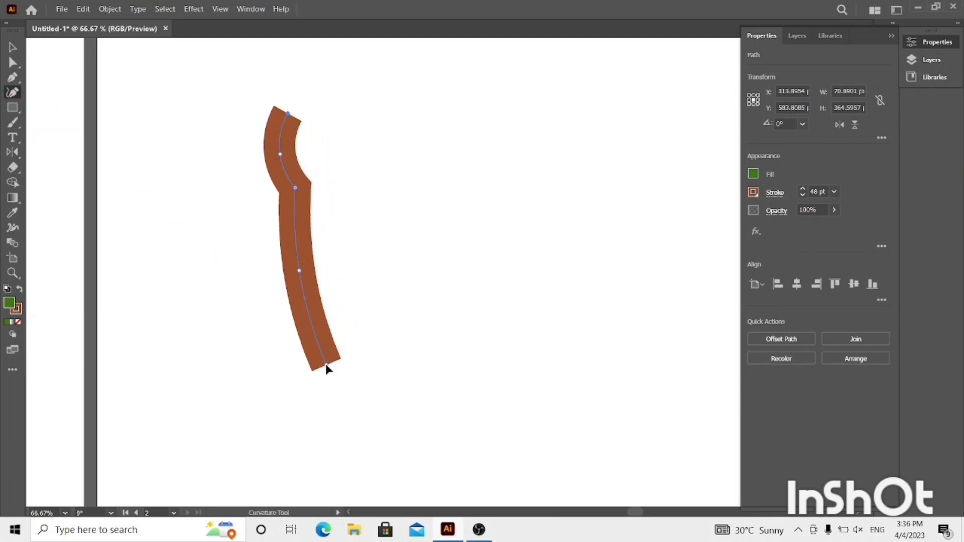
pyautogui.click(12, 47)
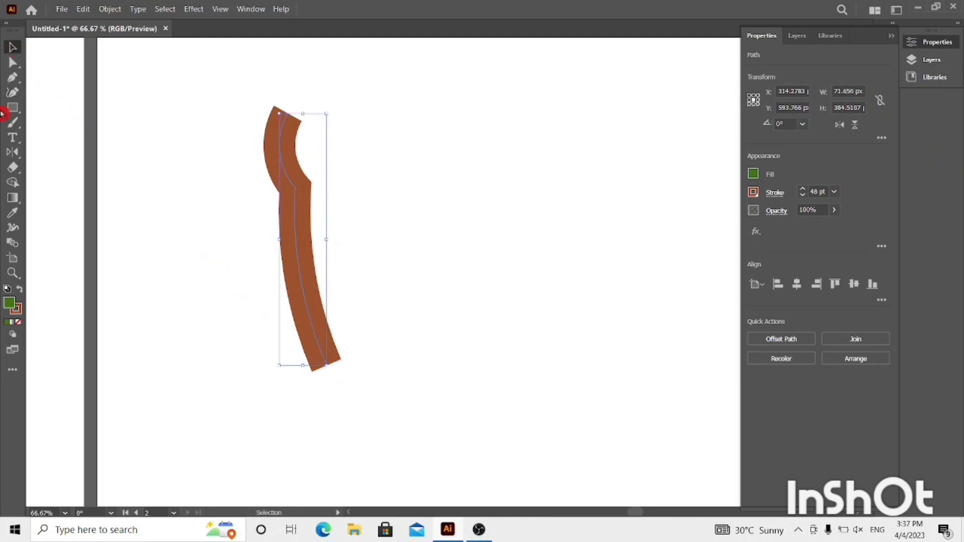
# - Continue the curved path from its lower end with a straight horizontal base segment, making the whole profile about 279 px wide
pyautogui.click(13, 92)
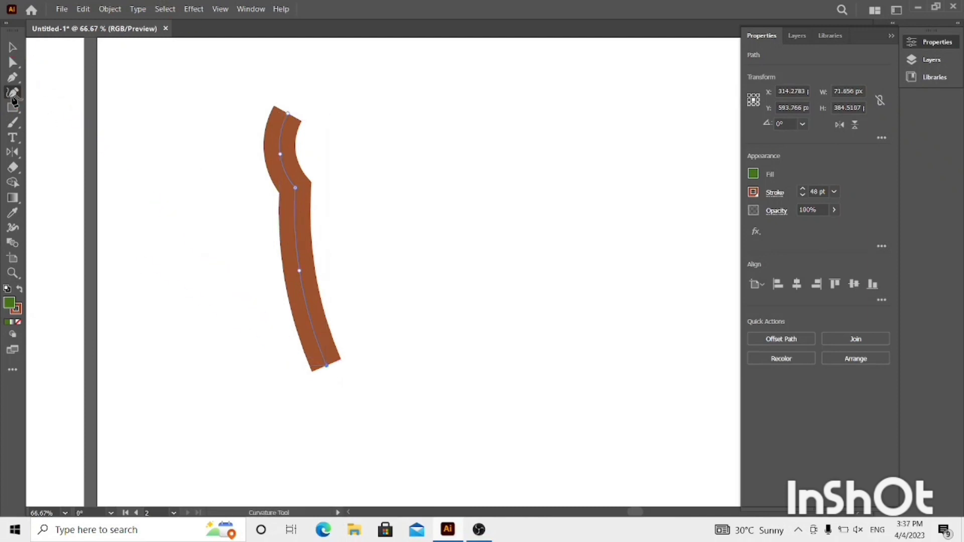
pyautogui.click(327, 366)
pyautogui.click(431, 372)
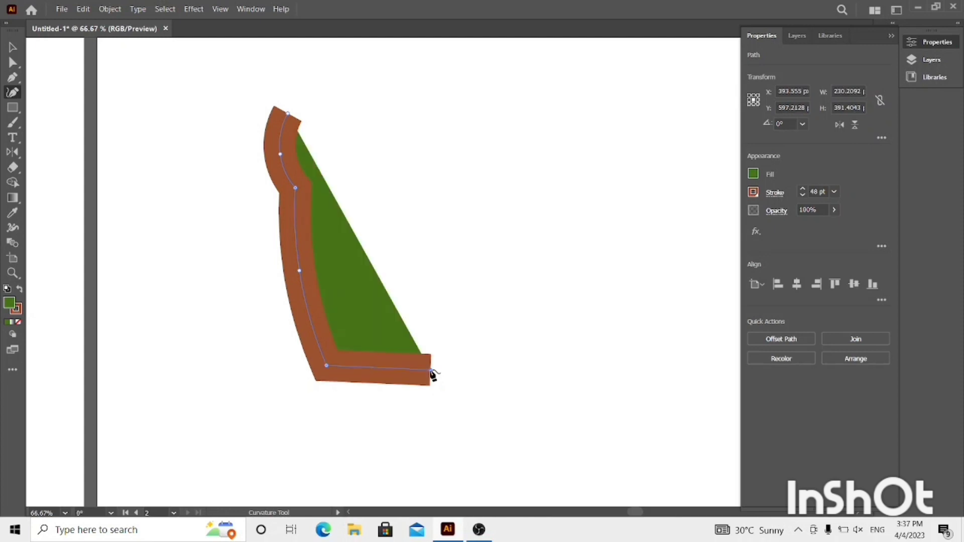
pyautogui.moveTo(430, 371); pyautogui.dragTo(435, 372)
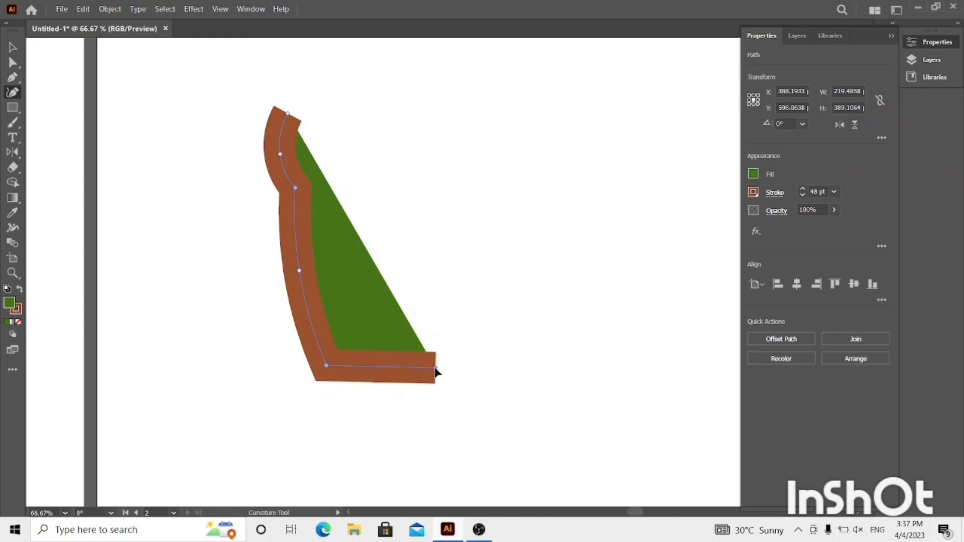
pyautogui.moveTo(456, 367); pyautogui.dragTo(463, 368)
pyautogui.keyDown('ctrl'); pyautogui.click(449, 152); pyautogui.keyUp('ctrl')
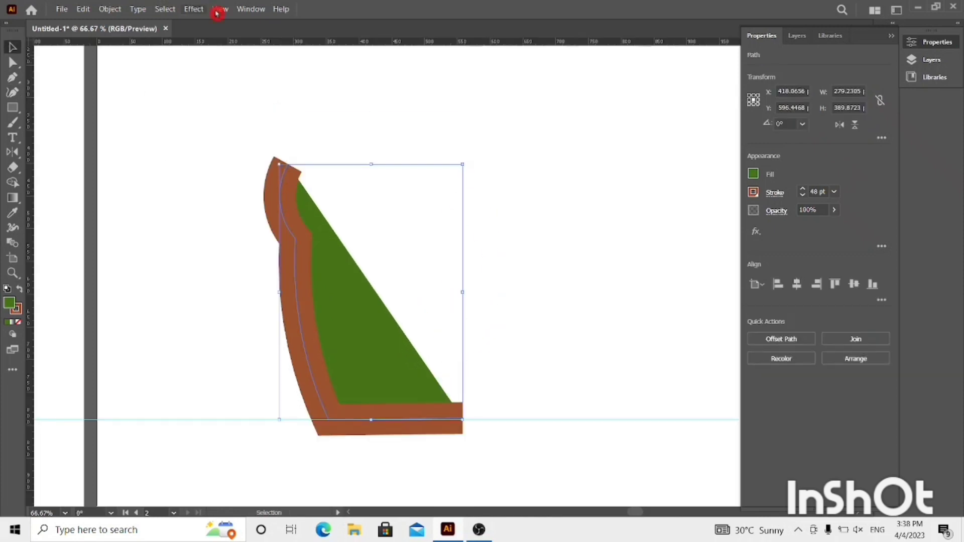
# - Apply a 3D Revolve of 360° to the profile with the offset direction from the right edge
pyautogui.click(205, 12)
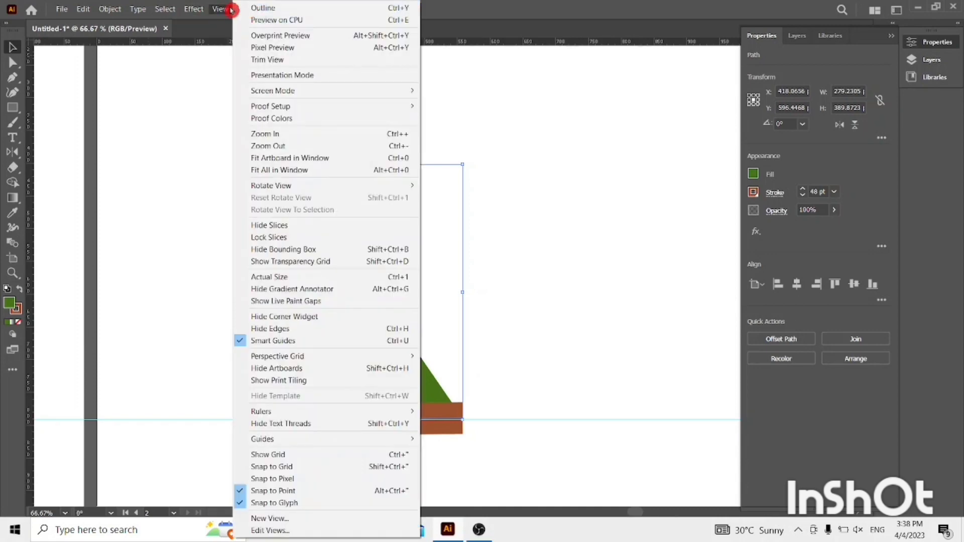
pyautogui.click(250, 10)
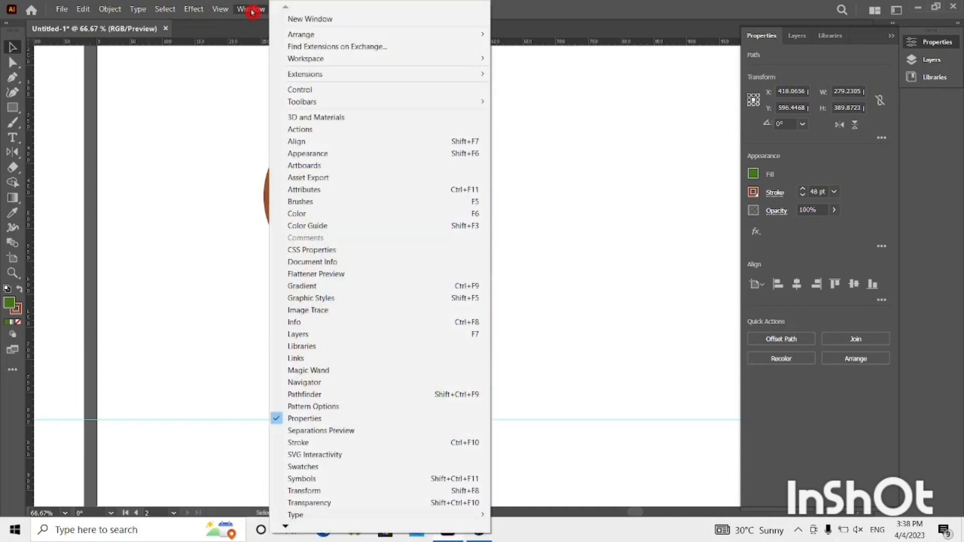
pyautogui.click(289, 118)
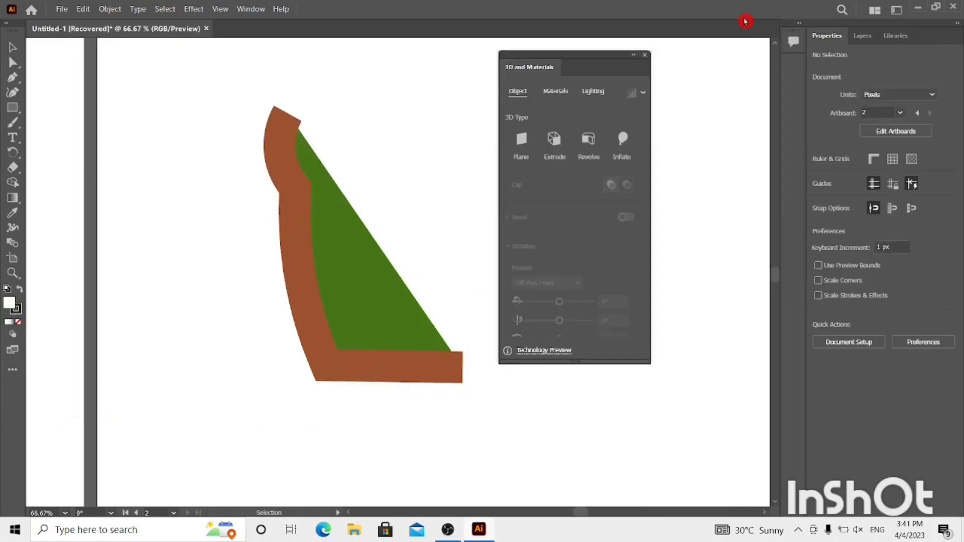
pyautogui.click(359, 345)
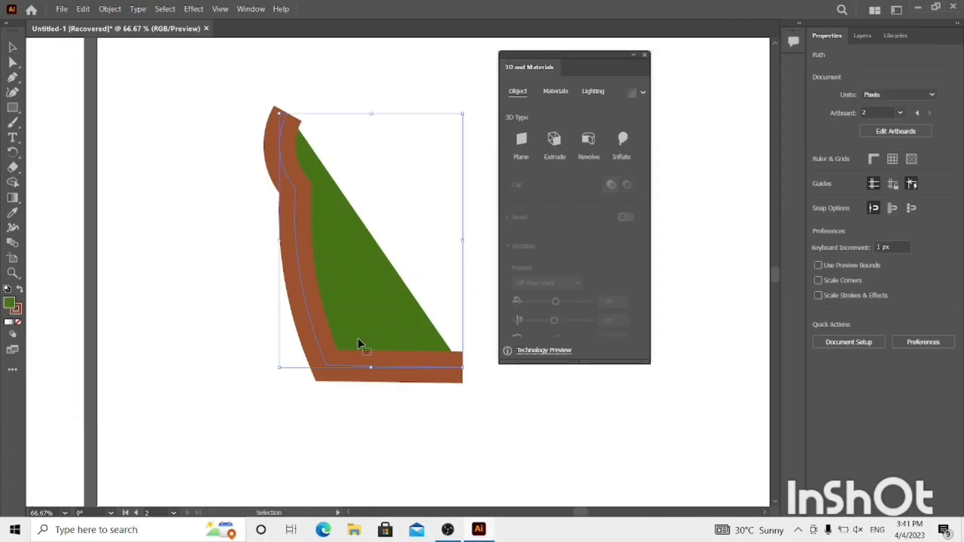
pyautogui.click(589, 147)
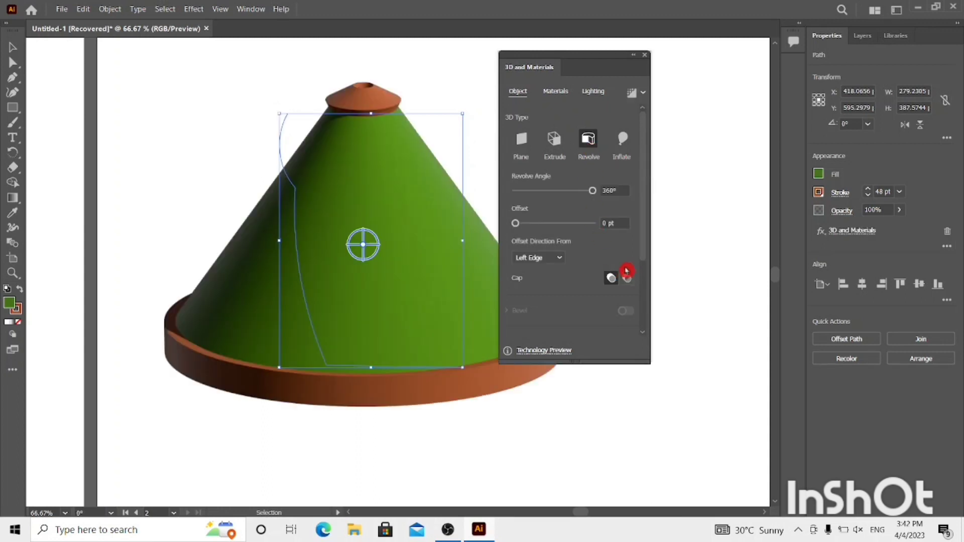
pyautogui.click(559, 256)
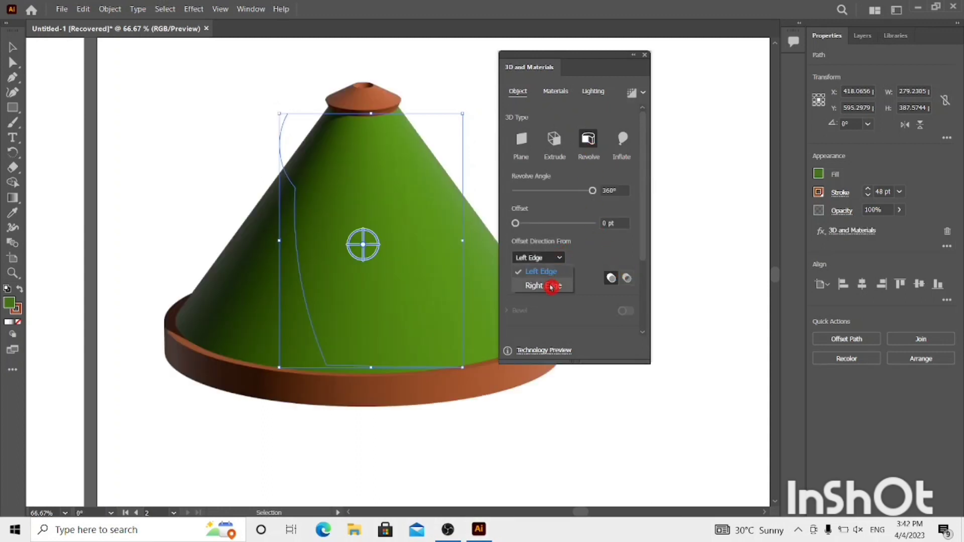
pyautogui.click(551, 285)
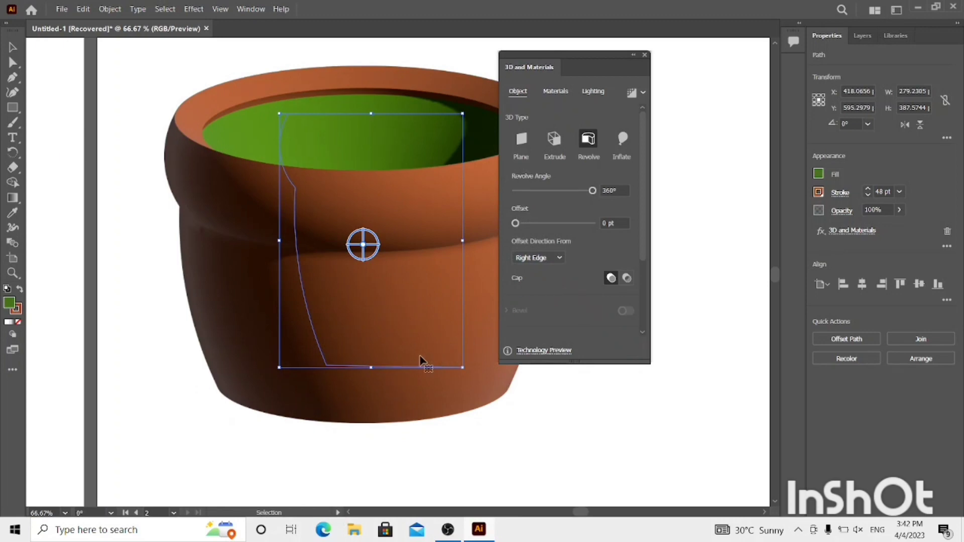
# - Stretch the pot's profile downward to about 412 px high and shift its bottom corner and side anchors inward
pyautogui.moveTo(372, 368); pyautogui.dragTo(376, 384)
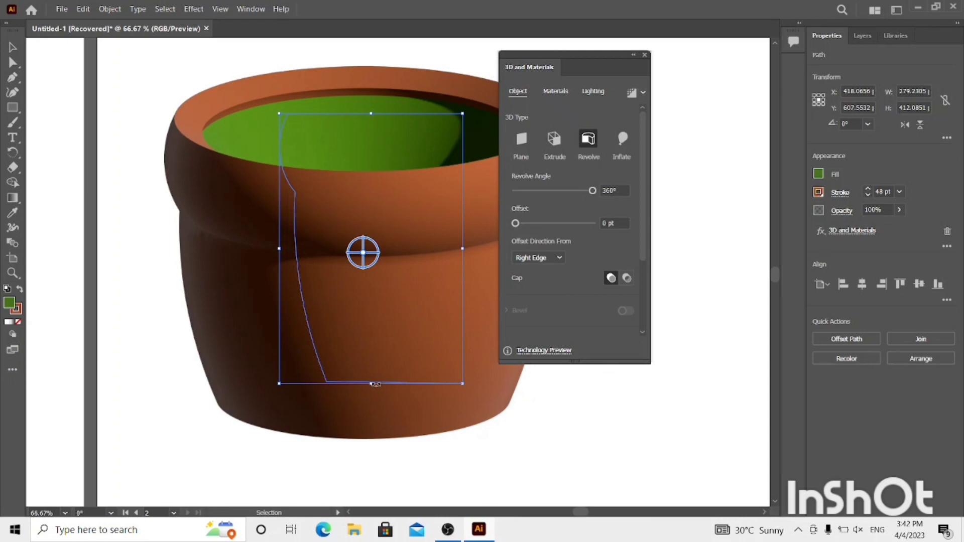
pyautogui.click(13, 273)
pyautogui.keyDown('alt'); pyautogui.click(488, 275); pyautogui.keyUp('alt')
pyautogui.keyDown('alt'); pyautogui.click(397, 270); pyautogui.keyUp('alt')
pyautogui.keyDown('alt'); pyautogui.click(397, 270); pyautogui.keyUp('alt')
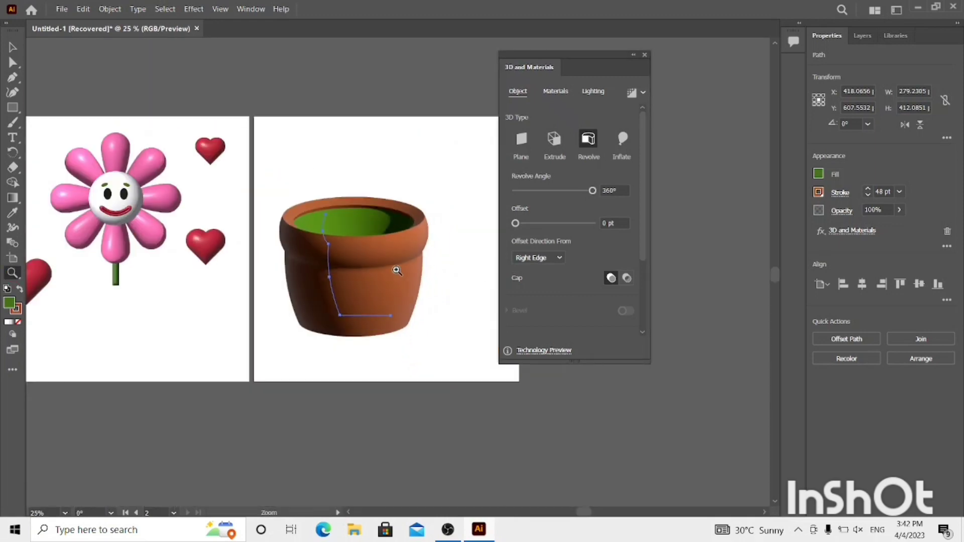
pyautogui.click(398, 269)
pyautogui.click(398, 269)
pyautogui.click(12, 92)
pyautogui.moveTo(288, 366); pyautogui.dragTo(295, 369)
pyautogui.moveTo(267, 290); pyautogui.dragTo(271, 294)
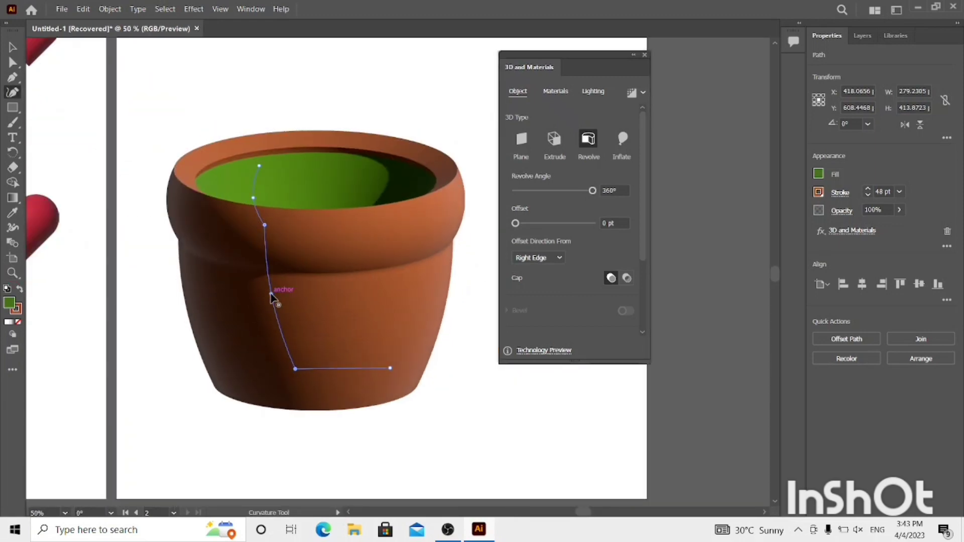
# - Raise the anchors below the rim and lower the base anchors, shaping the pot's profile to about 276 by 430 px
pyautogui.moveTo(295, 367); pyautogui.dragTo(300, 374)
pyautogui.moveTo(265, 225); pyautogui.dragTo(253, 187)
pyautogui.moveTo(390, 368); pyautogui.dragTo(389, 372)
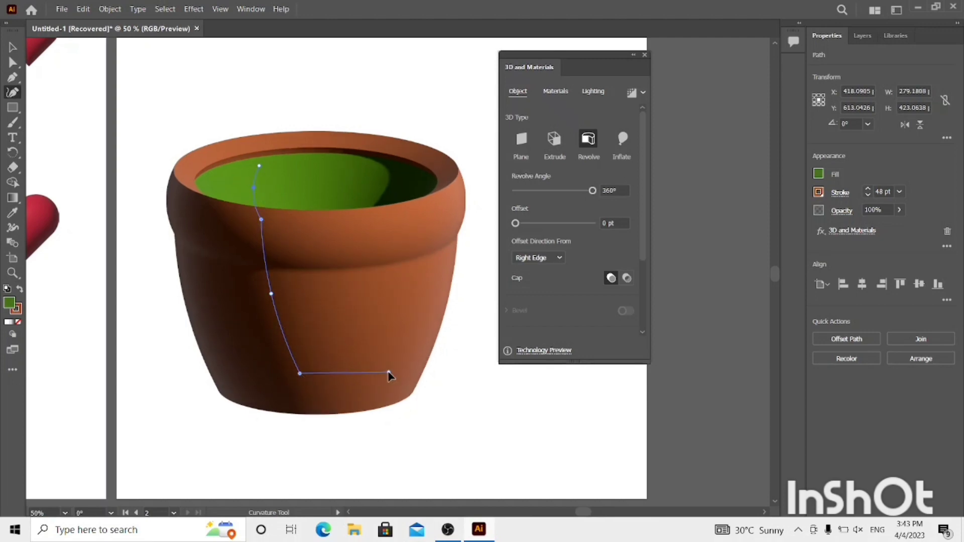
pyautogui.moveTo(300, 373); pyautogui.dragTo(301, 376)
pyautogui.press('v')
pyautogui.click(334, 129)
# - Render the revolved pot with ray tracing
pyautogui.click(644, 54)
pyautogui.click(233, 288)
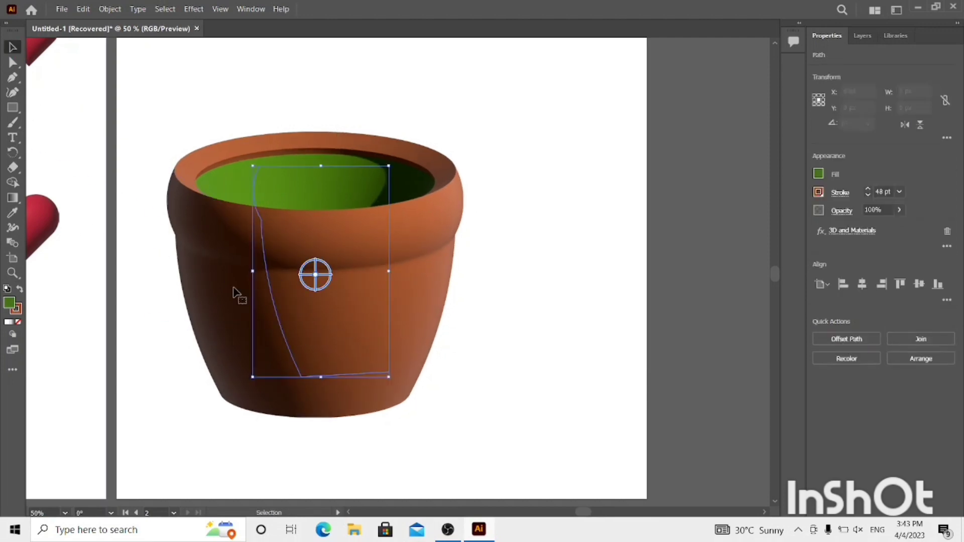
pyautogui.click(245, 10)
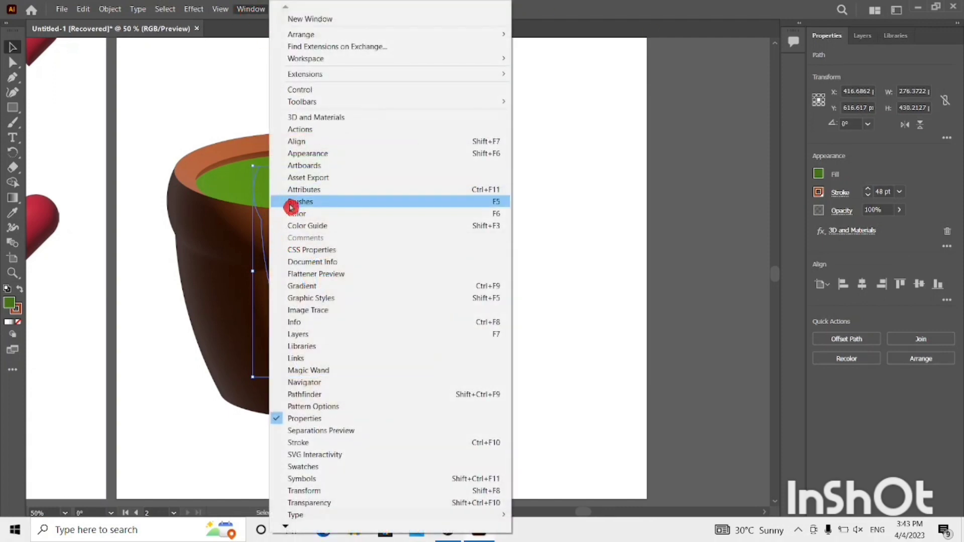
pyautogui.click(280, 118)
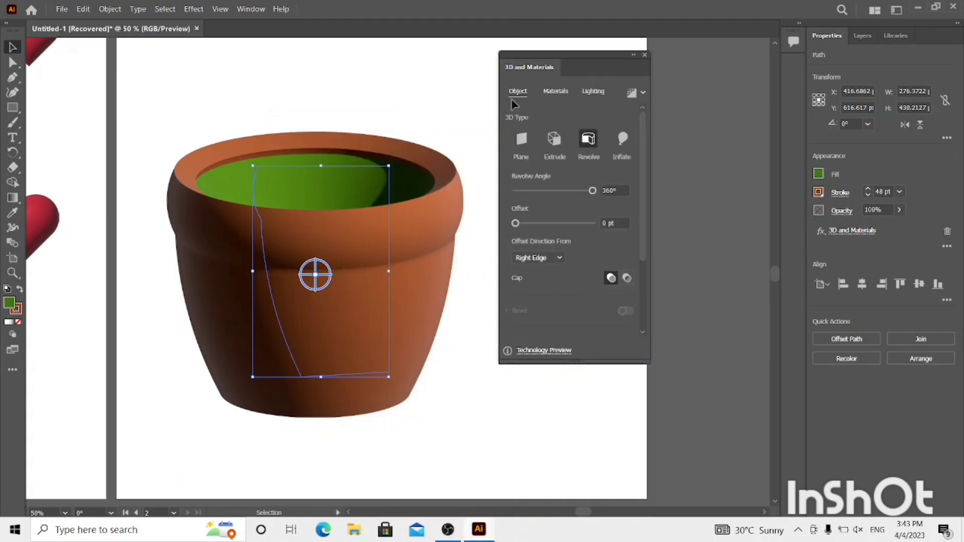
pyautogui.click(634, 94)
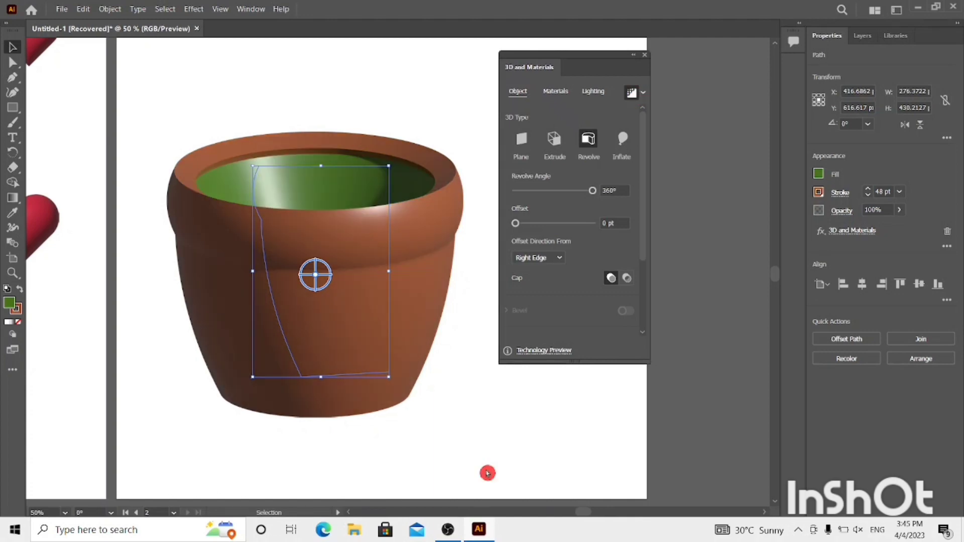
pyautogui.click(479, 387)
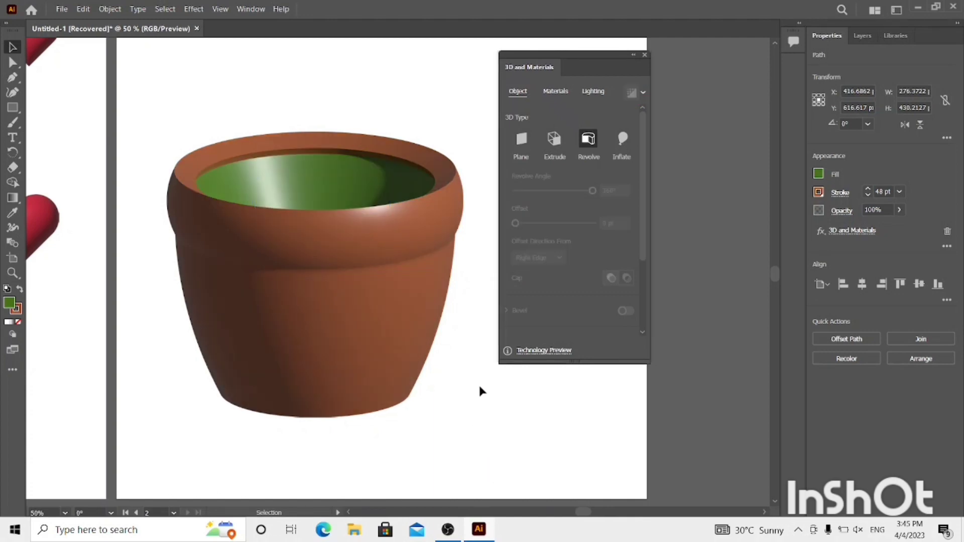
pyautogui.click(367, 310)
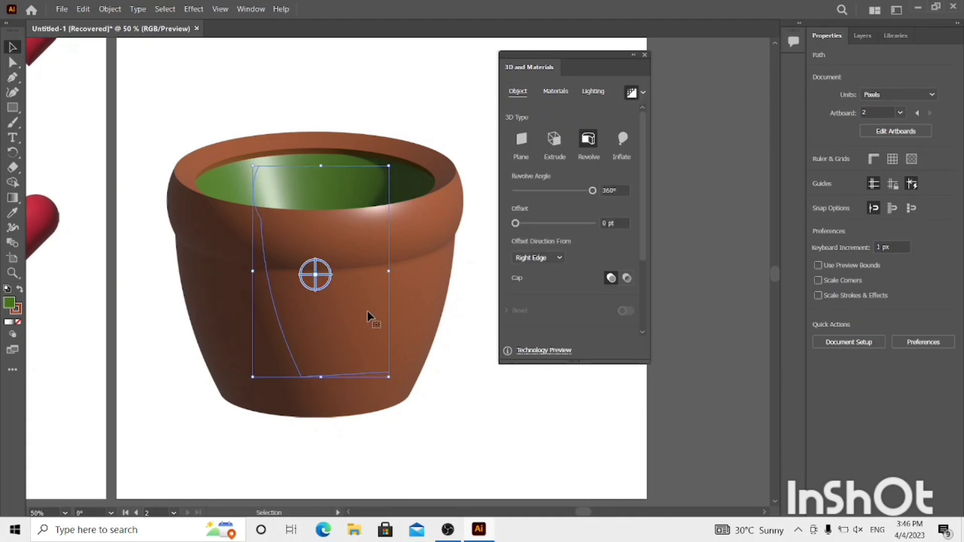
pyautogui.click(446, 388)
# - Light the pot with the Top Left lighting preset and close the 3D settings
pyautogui.click(12, 273)
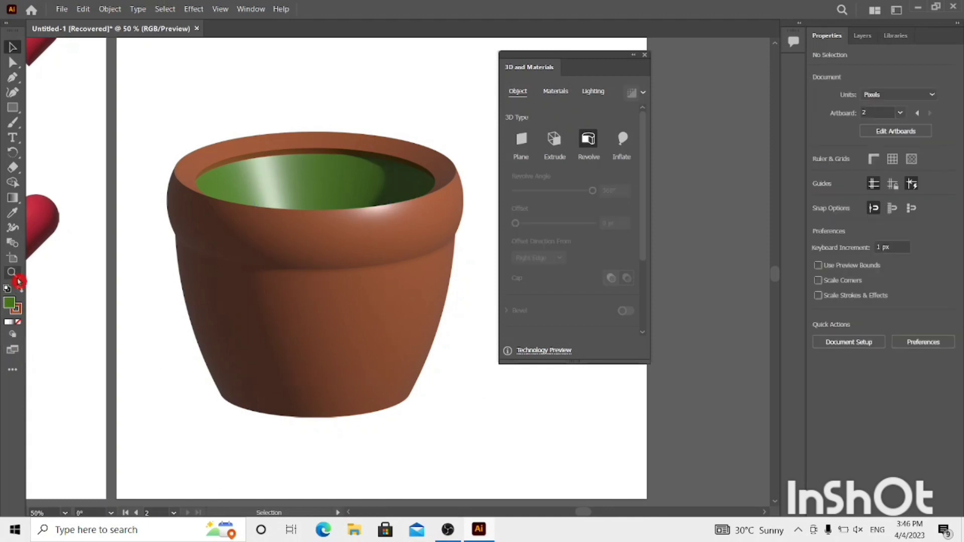
pyautogui.keyDown('alt'); pyautogui.click(333, 287); pyautogui.keyUp('alt')
pyautogui.keyDown('alt'); pyautogui.click(334, 288); pyautogui.keyUp('alt')
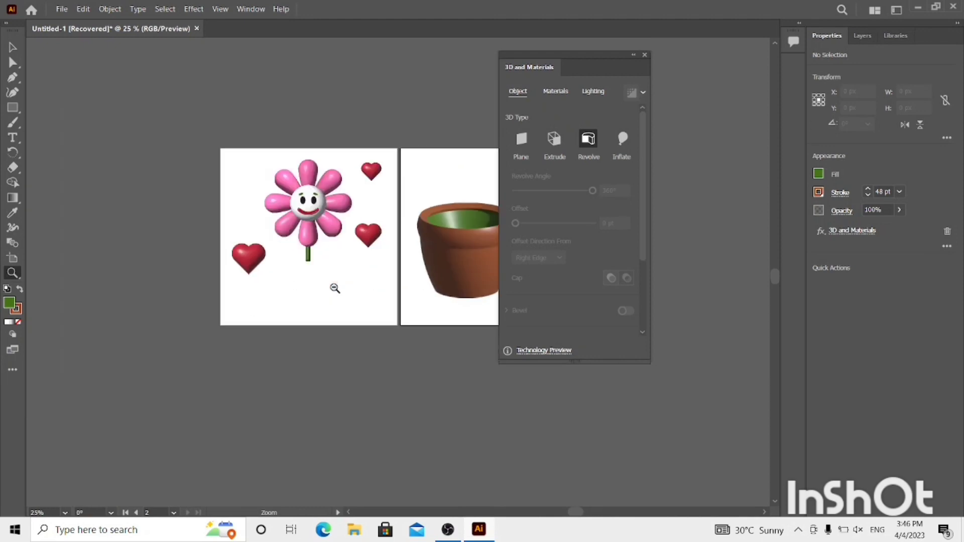
pyautogui.click(393, 284)
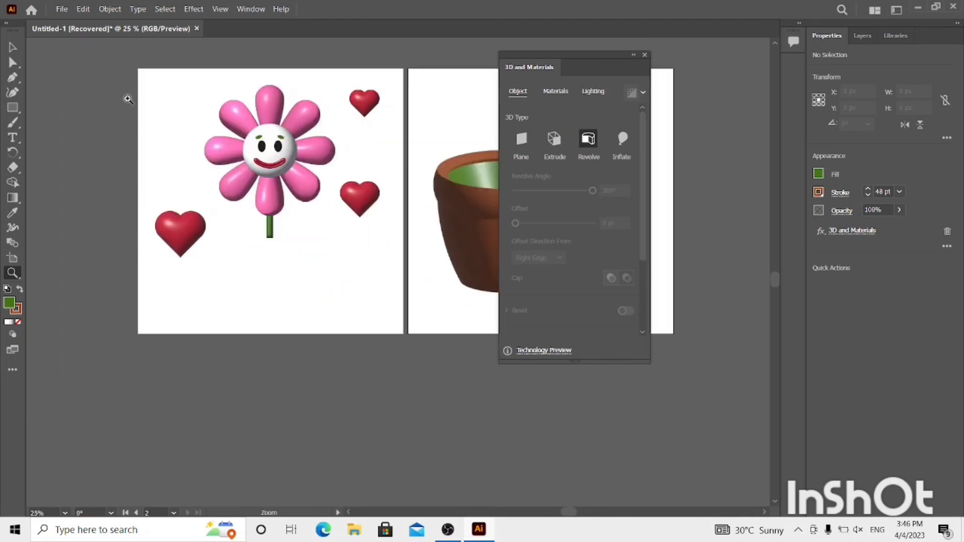
pyautogui.click(12, 47)
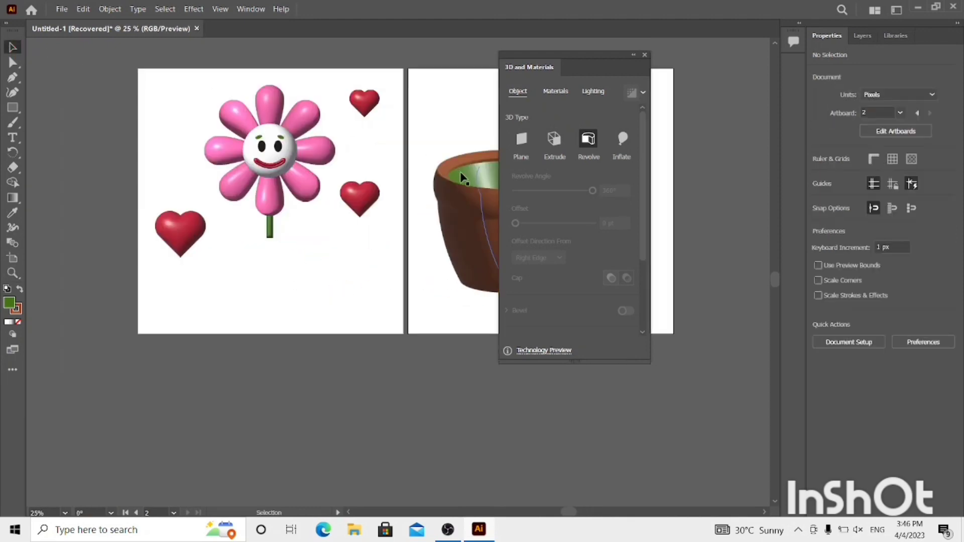
pyautogui.click(466, 184)
pyautogui.click(595, 94)
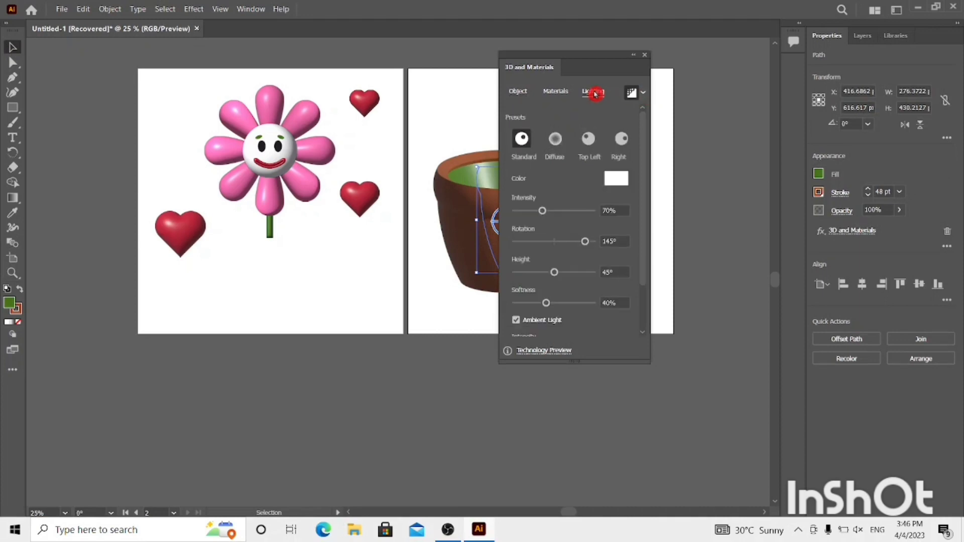
pyautogui.click(590, 139)
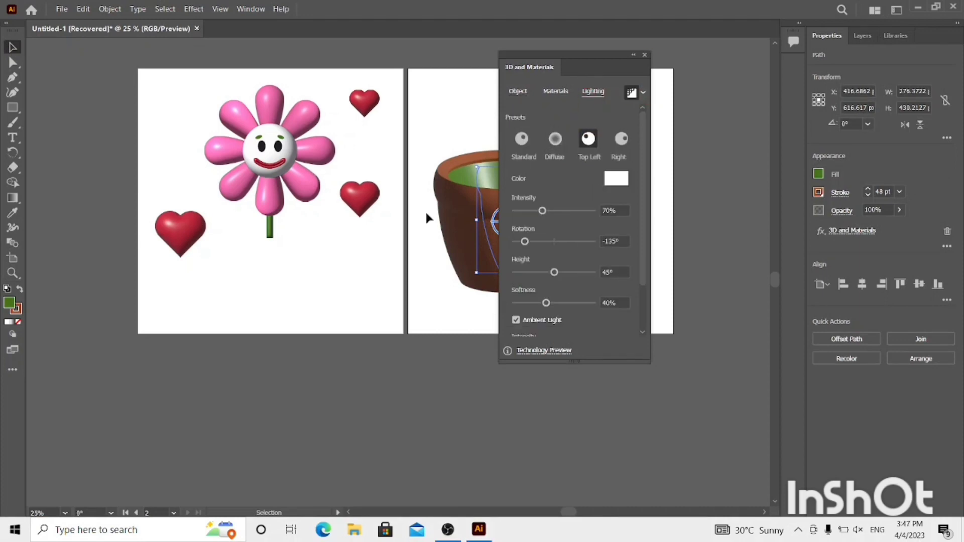
pyautogui.click(647, 57)
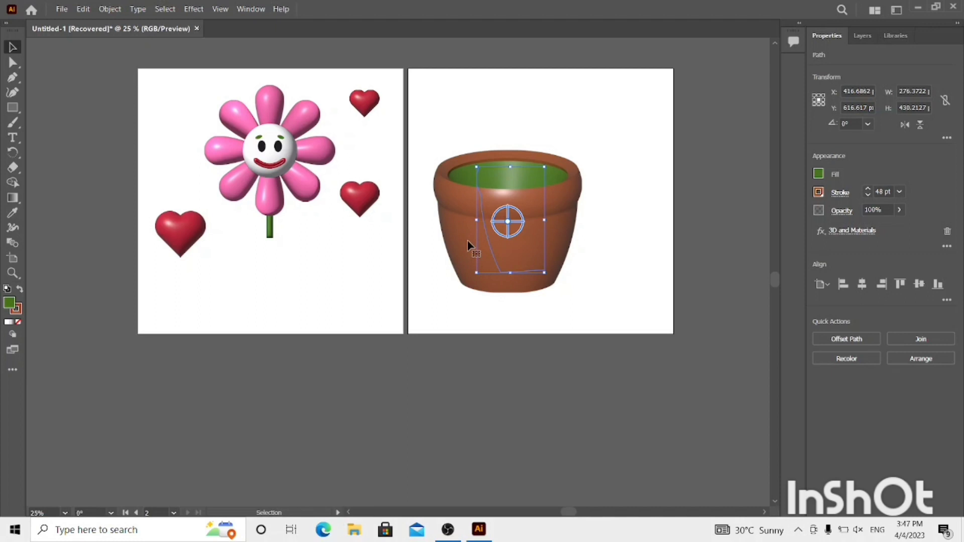
# - Reopen the 3D and Materials settings for the pot and slightly reduce its light intensity
pyautogui.click(228, 12)
pyautogui.click(215, 9)
pyautogui.click(245, 9)
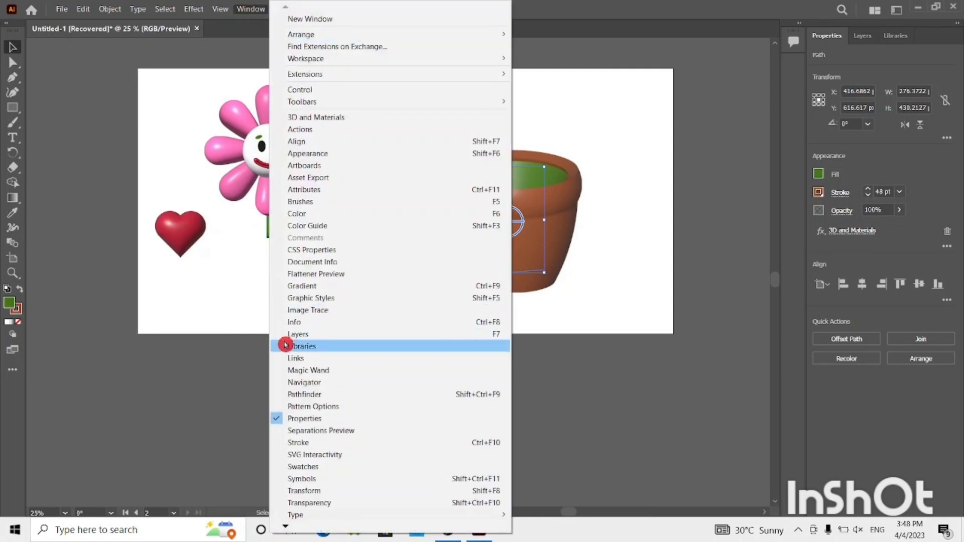
pyautogui.click(281, 119)
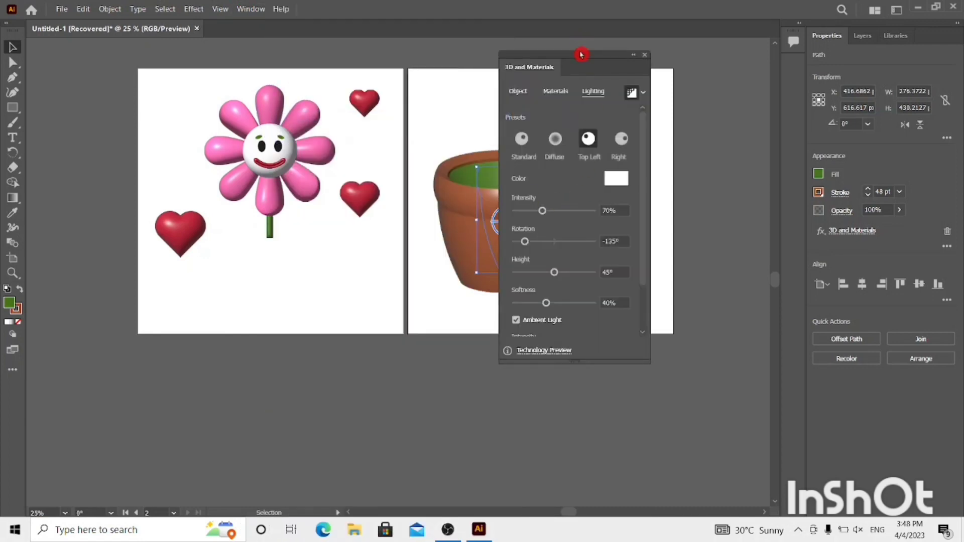
pyautogui.moveTo(580, 53); pyautogui.dragTo(673, 54)
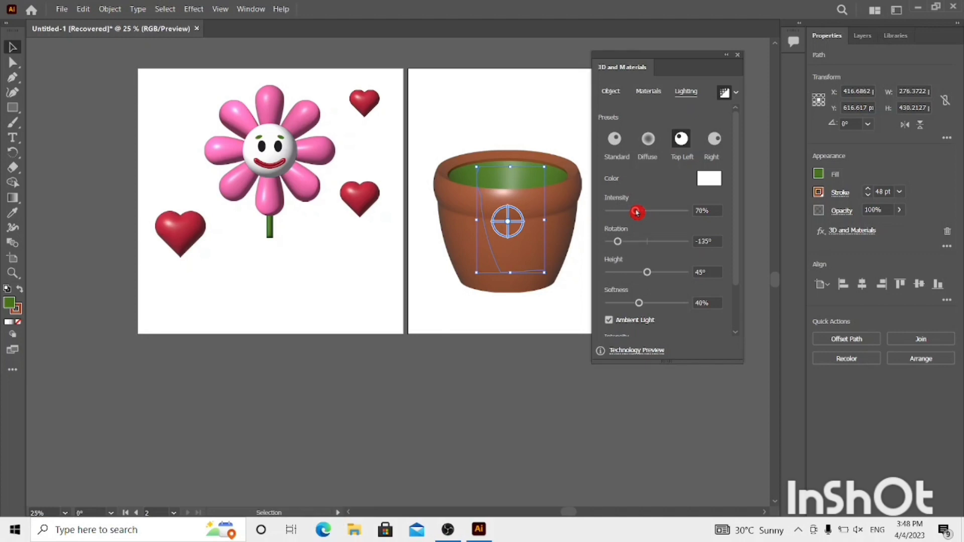
pyautogui.moveTo(636, 213); pyautogui.dragTo(631, 213)
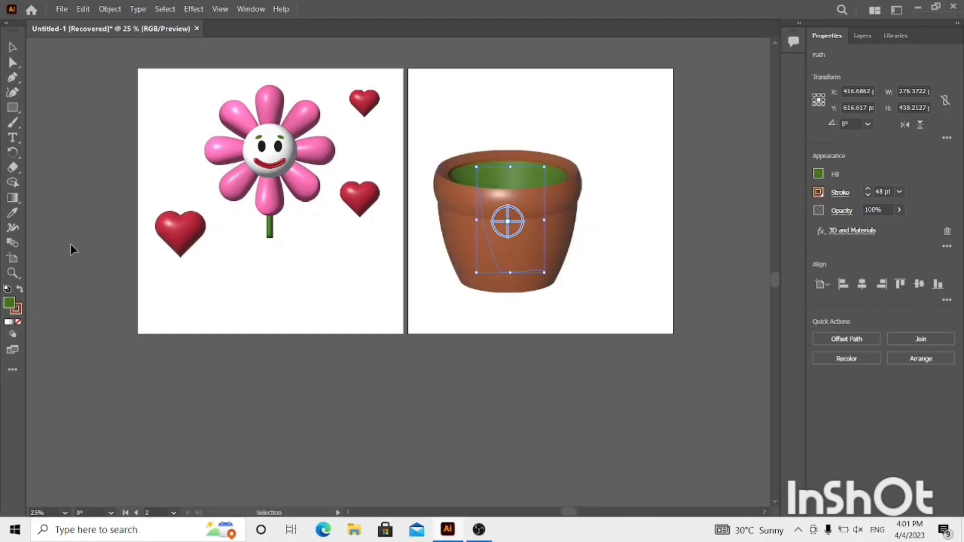
# - Move the pot onto the first artboard beneath the flower and scale its profile down to about 202 by 314 px
pyautogui.click(12, 273)
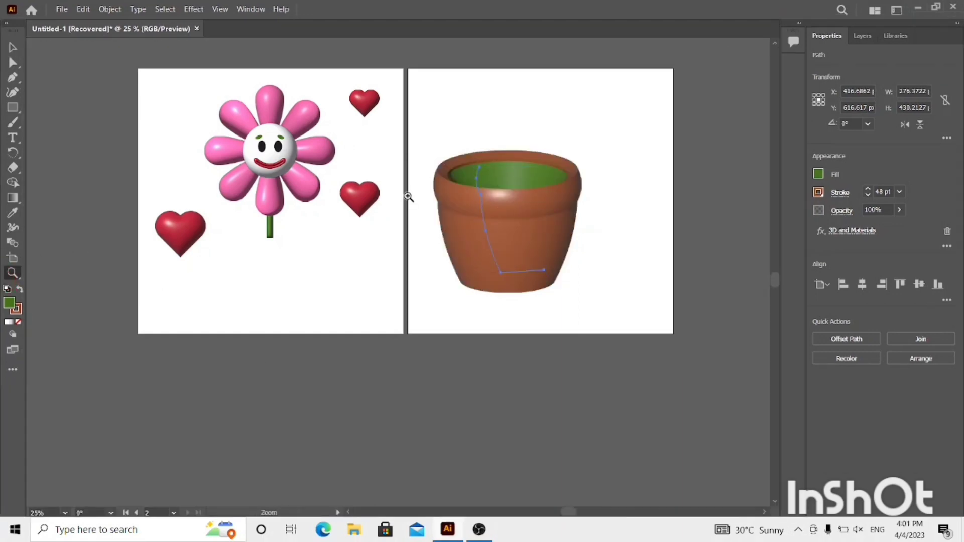
pyautogui.click(408, 195)
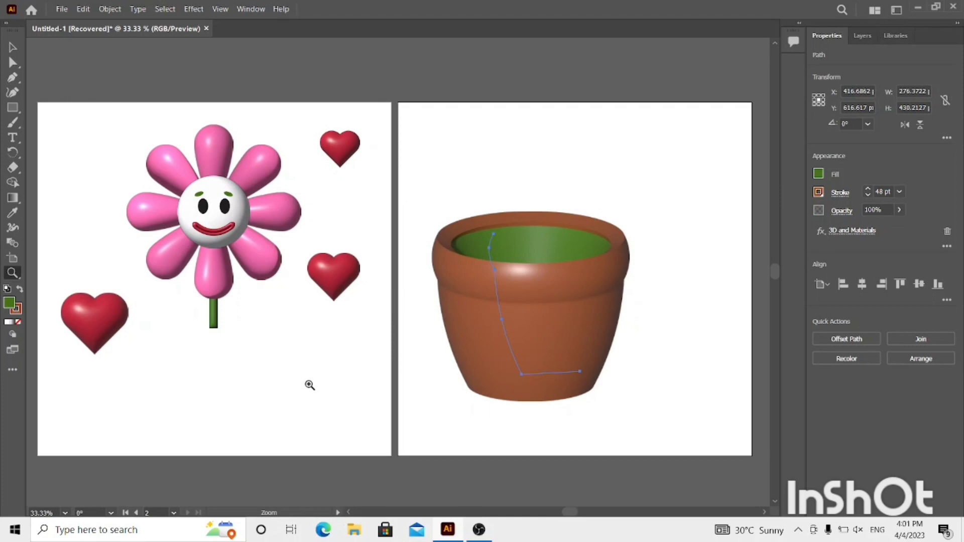
pyautogui.click(309, 383)
pyautogui.keyDown('alt'); pyautogui.click(441, 217); pyautogui.keyUp('alt')
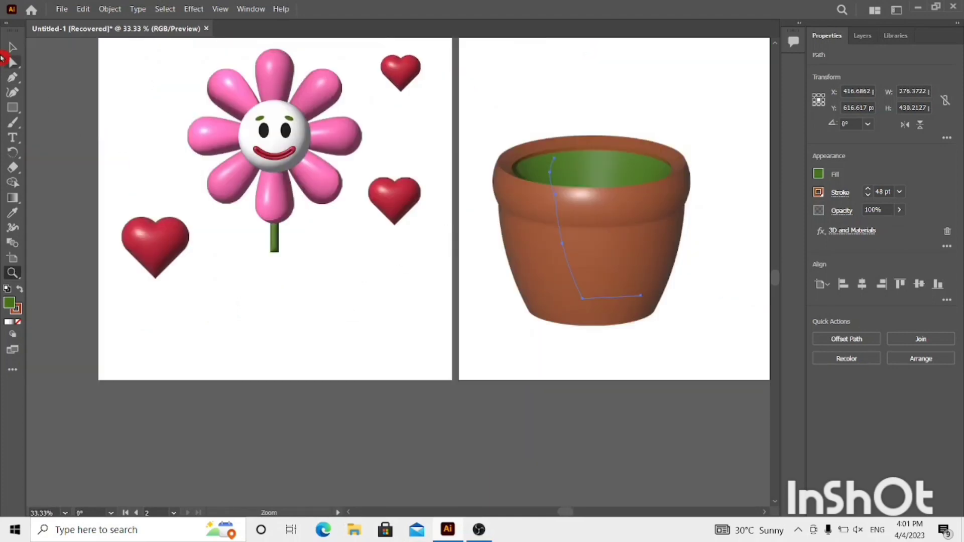
pyautogui.click(13, 47)
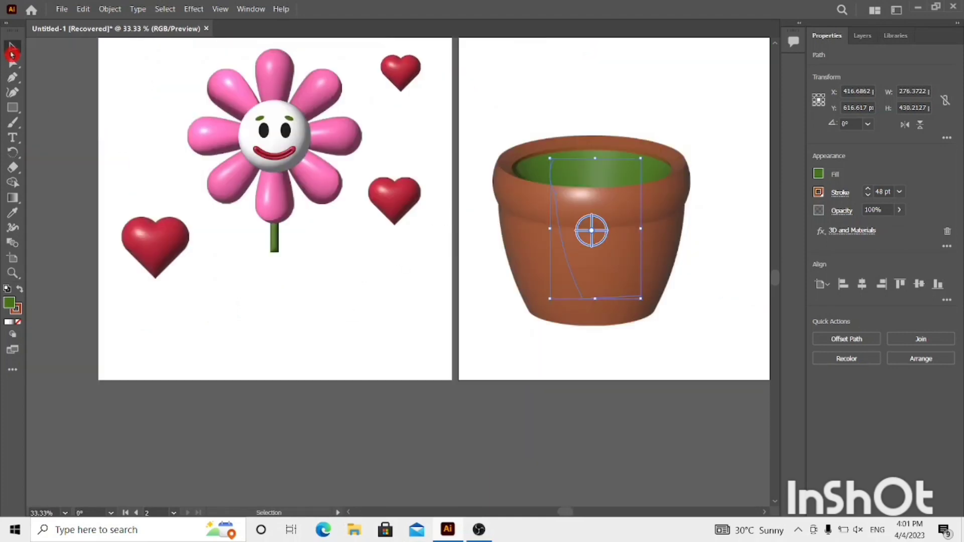
pyautogui.click(657, 120)
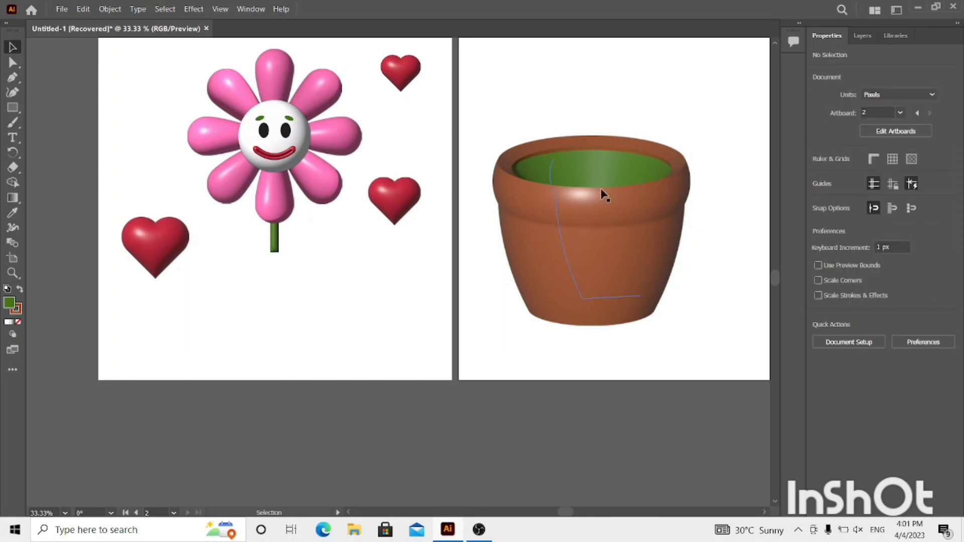
pyautogui.moveTo(588, 212); pyautogui.dragTo(293, 267)
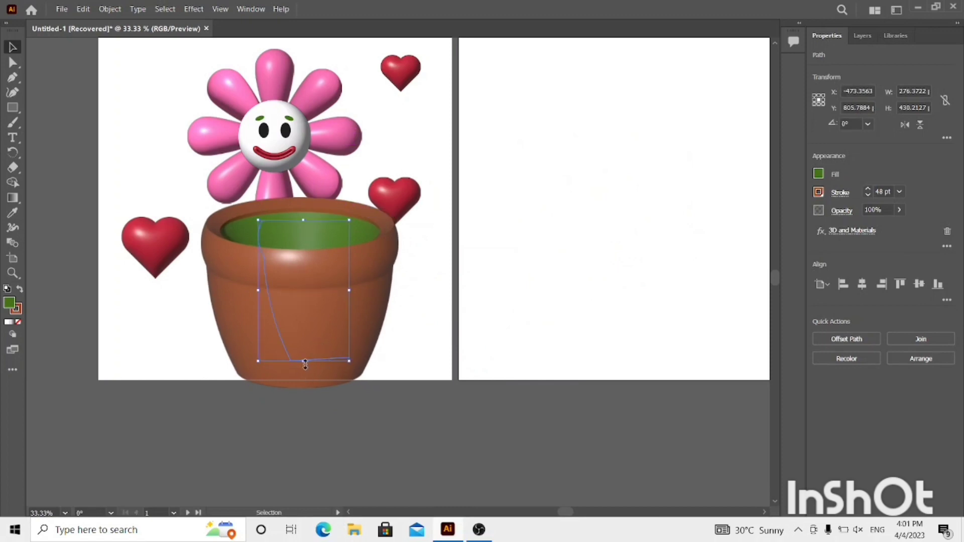
pyautogui.moveTo(305, 362); pyautogui.dragTo(302, 325)
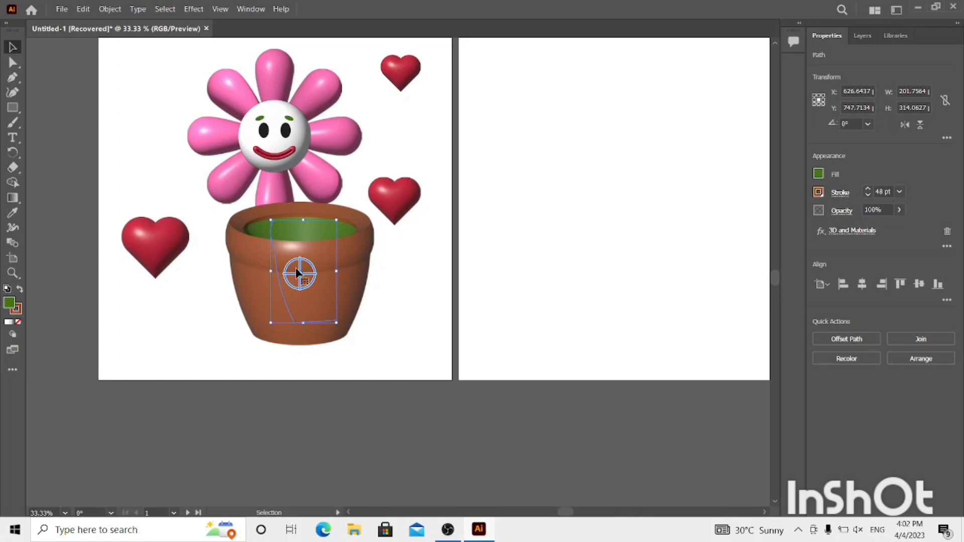
pyautogui.moveTo(296, 267); pyautogui.dragTo(282, 274)
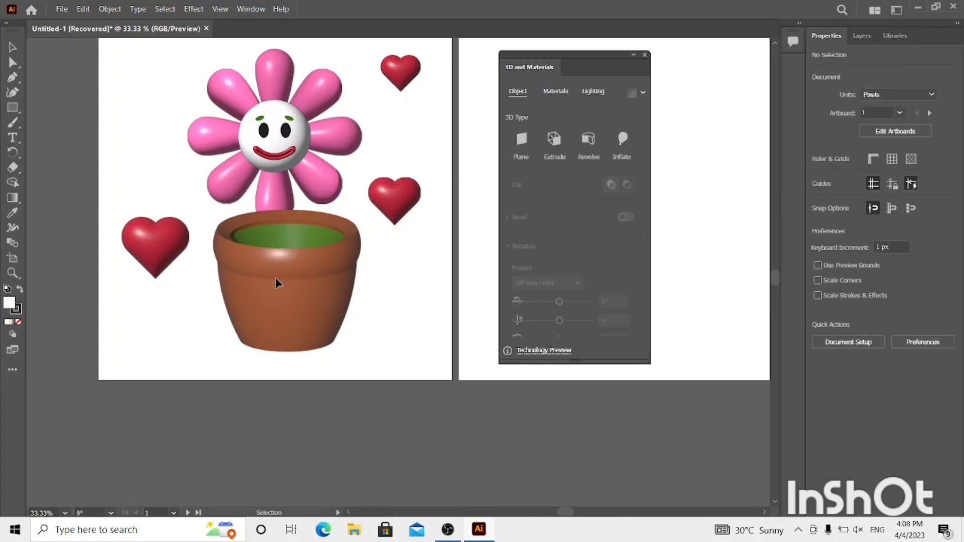
pyautogui.click(275, 282)
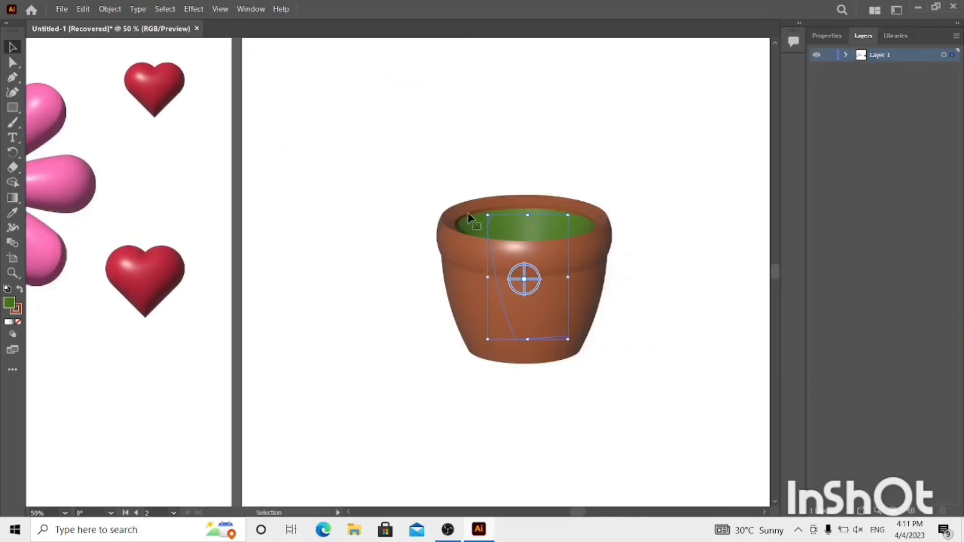
# - Delete the second artboard, keeping the pot on the canvas
pyautogui.click(472, 144)
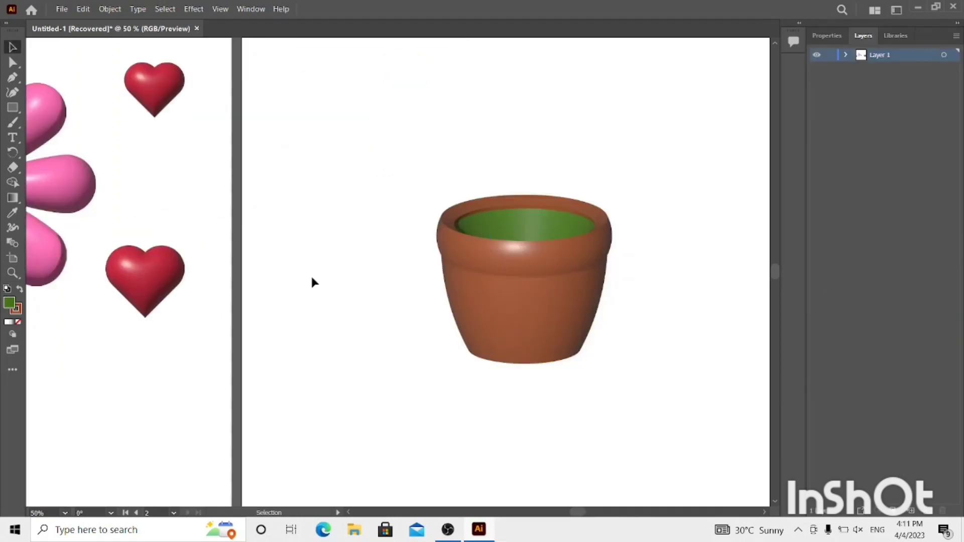
pyautogui.click(13, 272)
pyautogui.keyDown('alt'); pyautogui.click(256, 273); pyautogui.keyUp('alt')
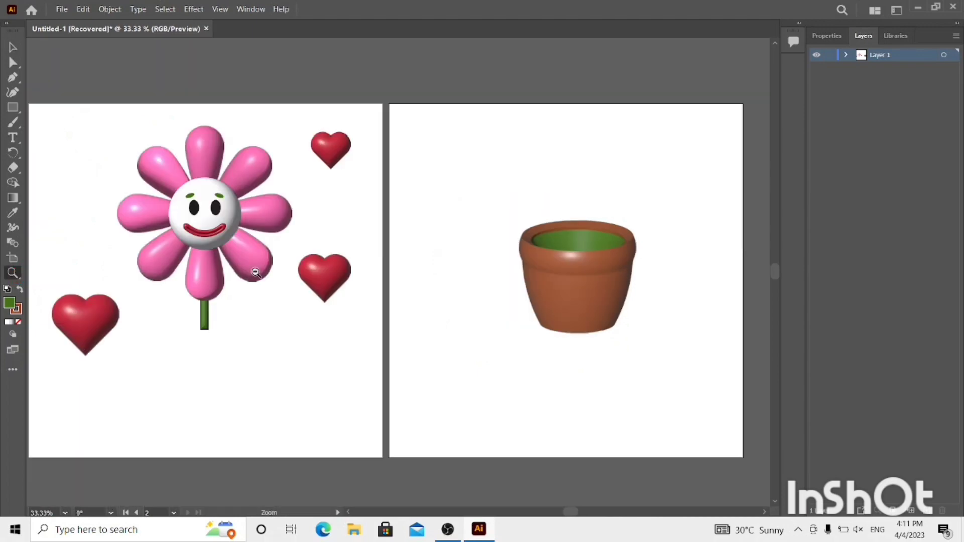
pyautogui.keyDown('alt'); pyautogui.click(256, 273); pyautogui.keyUp('alt')
pyautogui.click(452, 321)
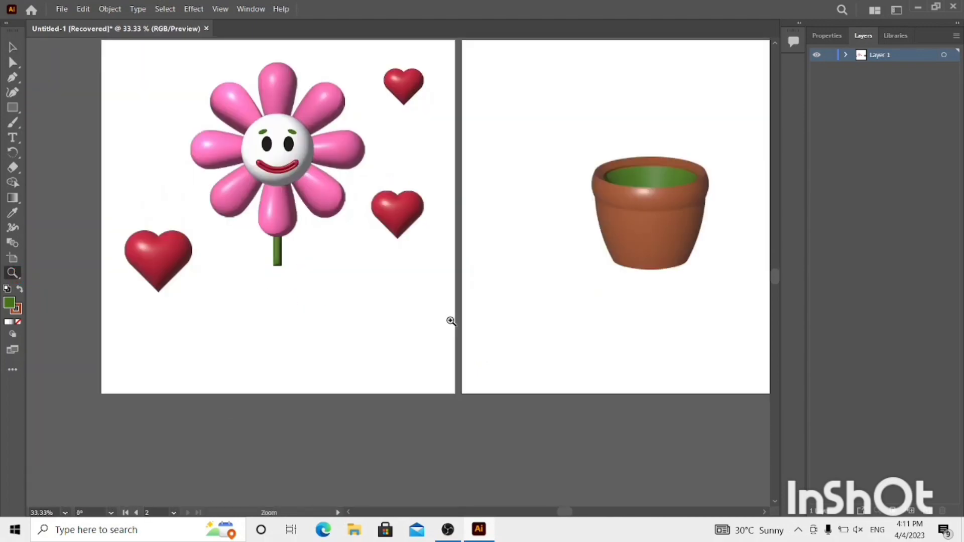
pyautogui.click(6, 52)
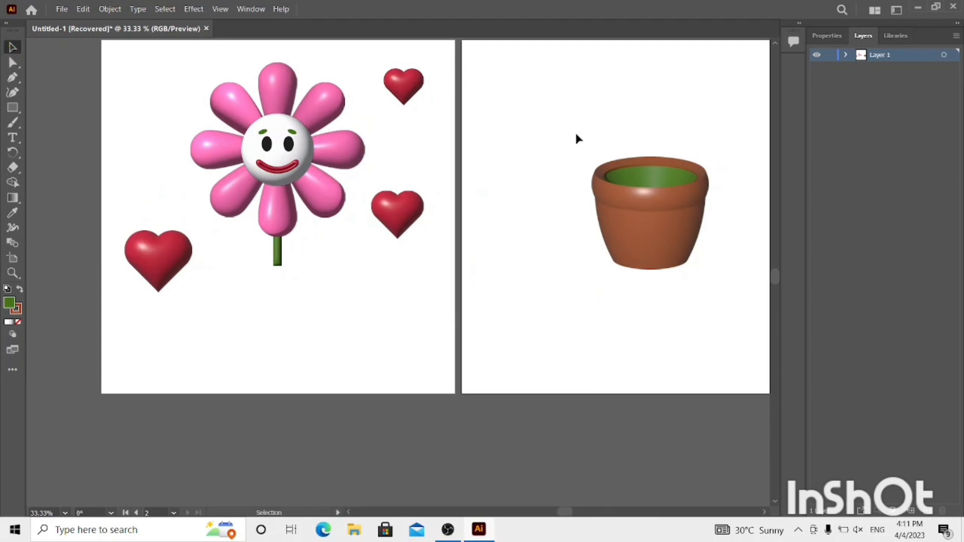
pyautogui.click(14, 262)
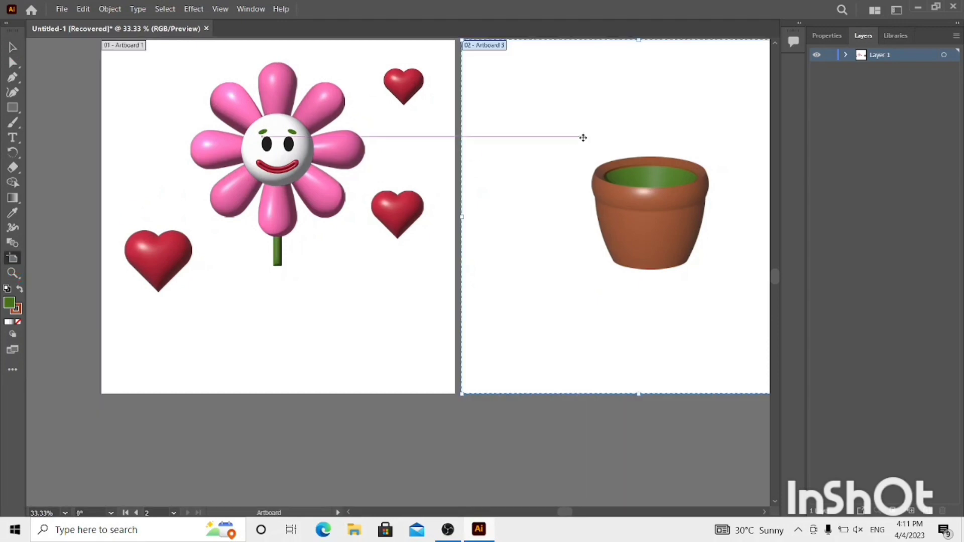
pyautogui.press('Delete')
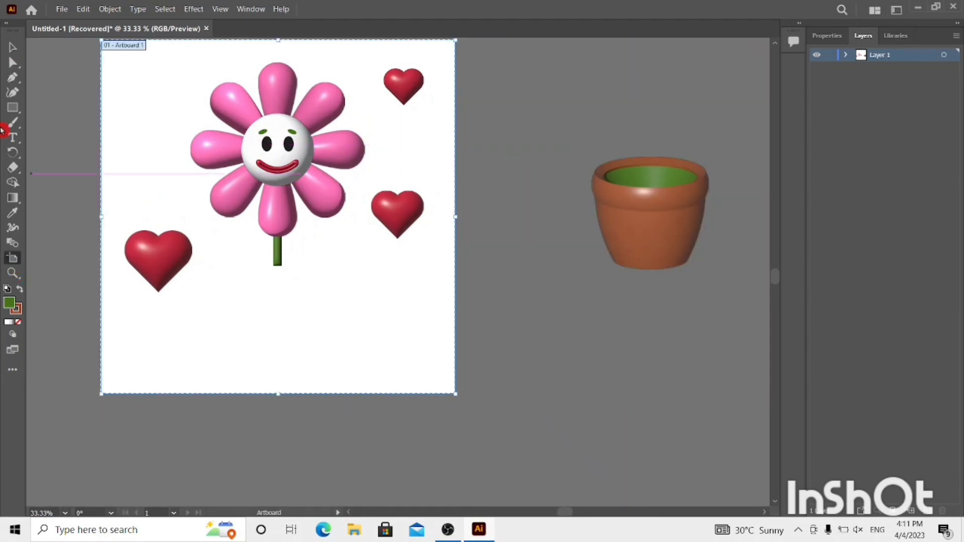
# - Place the pot under the flower on the remaining artboard, send it behind the stem and nudge it slightly right
pyautogui.click(12, 46)
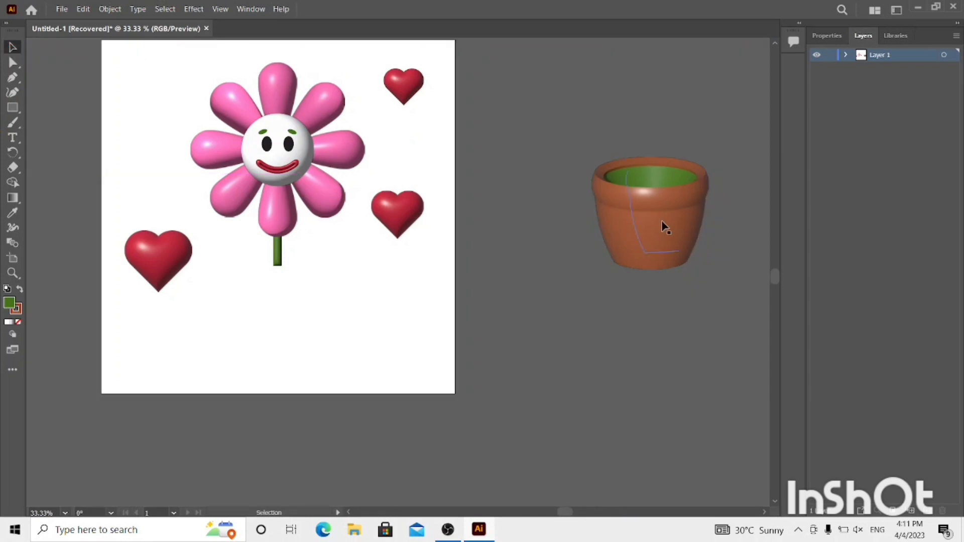
pyautogui.moveTo(665, 226); pyautogui.dragTo(286, 306)
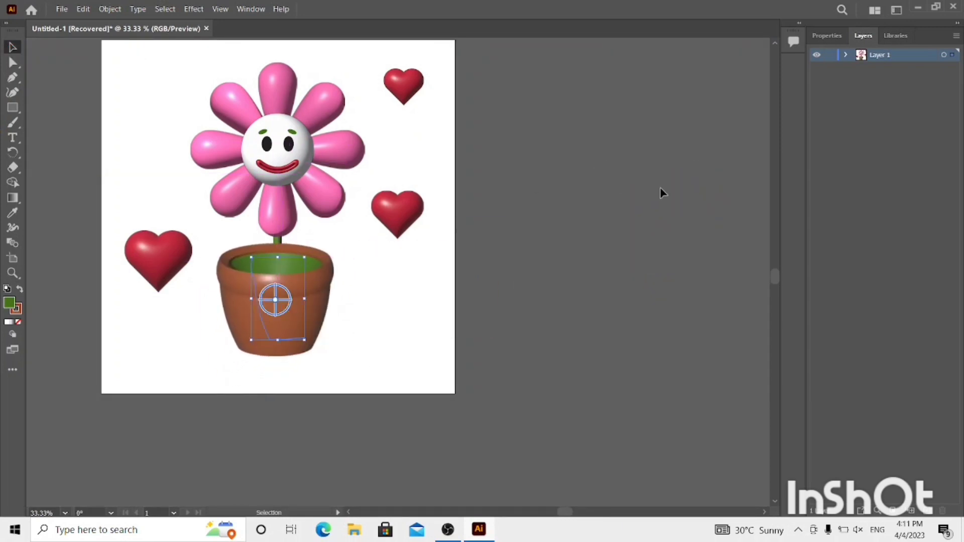
pyautogui.hotkey('ctrl', 'shift', '[')
pyautogui.press('Right')
pyautogui.press('Right')
pyautogui.press('Right')
pyautogui.press('Right')
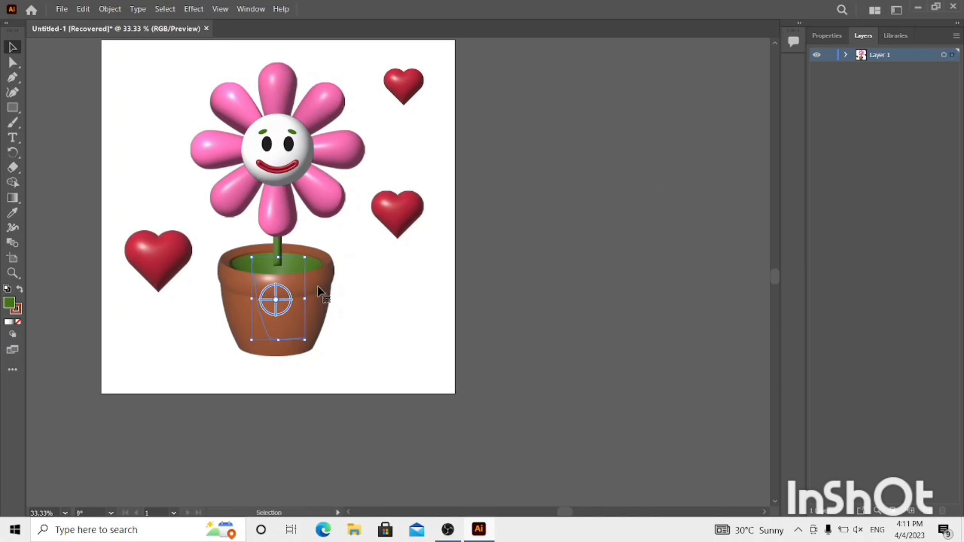
# - Raise the pot so the stem ends at its front rim and nudge it right by about 6 px to centre it
pyautogui.moveTo(318, 285); pyautogui.dragTo(319, 282)
pyautogui.moveTo(321, 282); pyautogui.dragTo(321, 284)
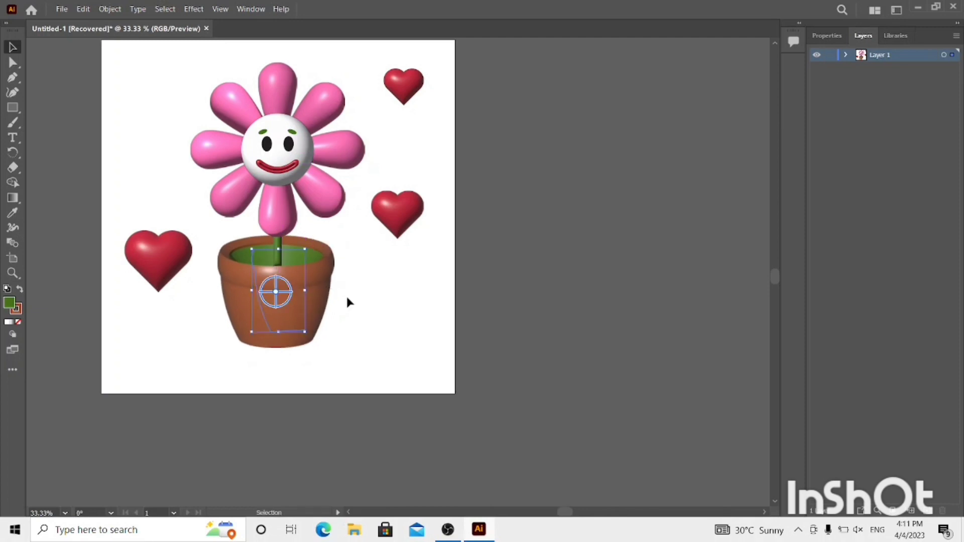
pyautogui.click(391, 318)
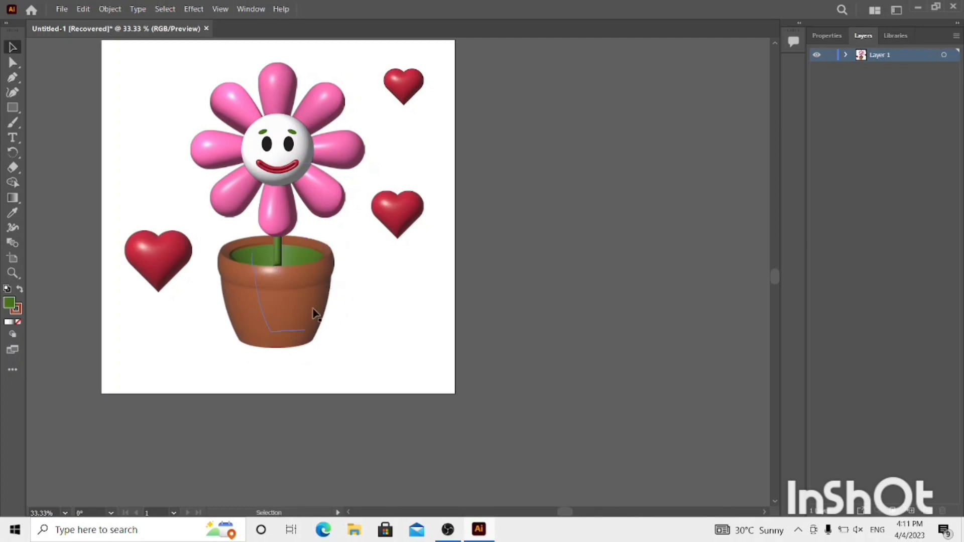
pyautogui.click(292, 305)
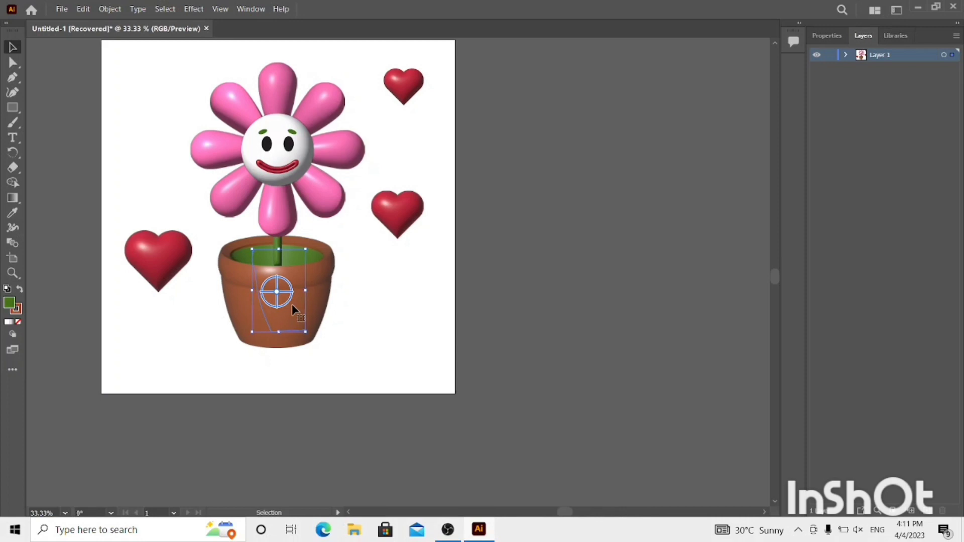
pyautogui.press('Right')
pyautogui.press('Right')
pyautogui.press('Right')
pyautogui.press('Right')
pyautogui.press('Right')
pyautogui.press('Right')
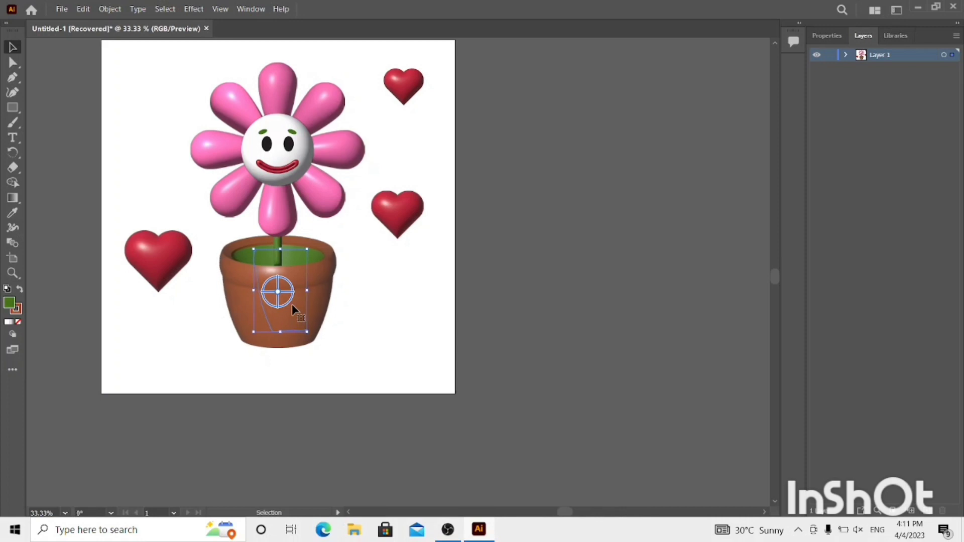
pyautogui.click(385, 291)
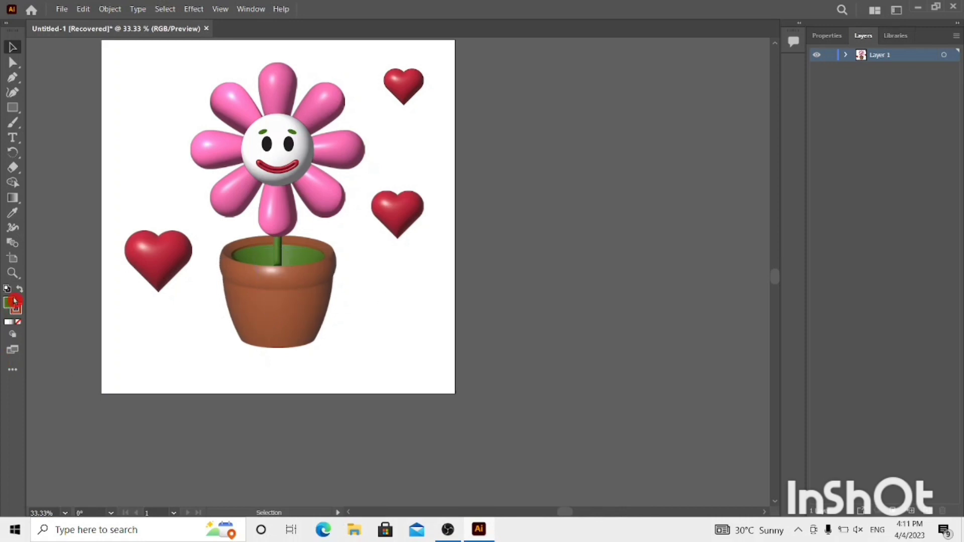
# - Draw a flat ellipse centred on the bottom edge of the pot, slightly wider than the pot's rim
pyautogui.click(12, 272)
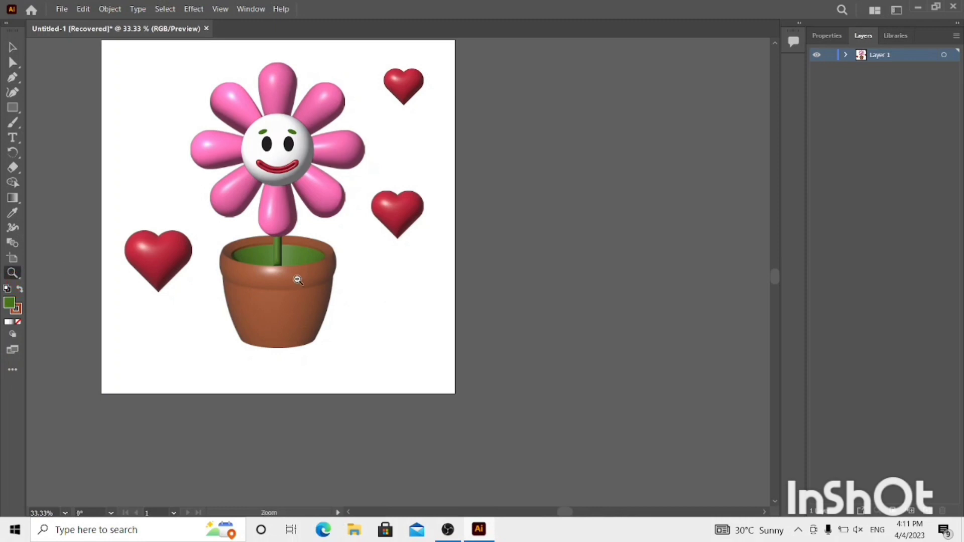
pyautogui.keyDown('alt'); pyautogui.click(298, 280); pyautogui.keyUp('alt')
pyautogui.click(384, 273)
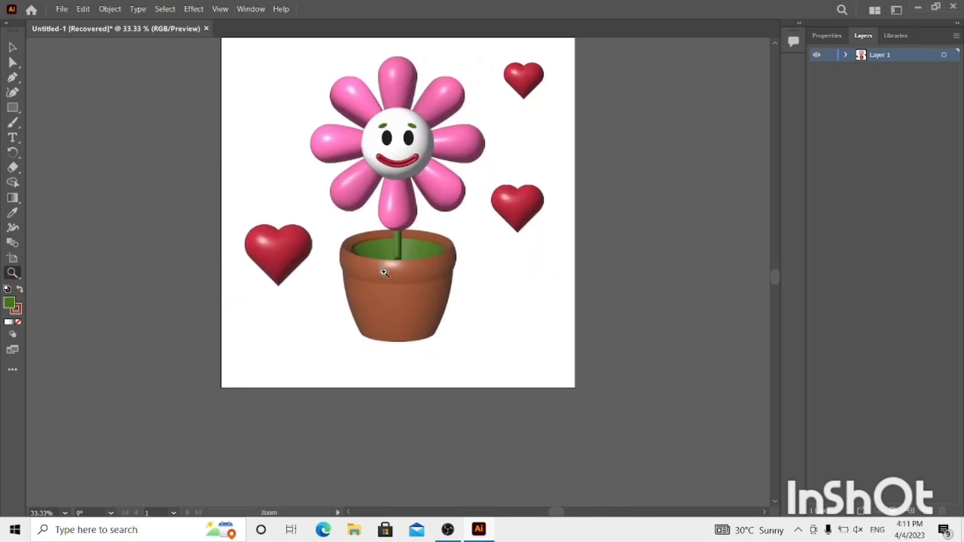
pyautogui.click(426, 261)
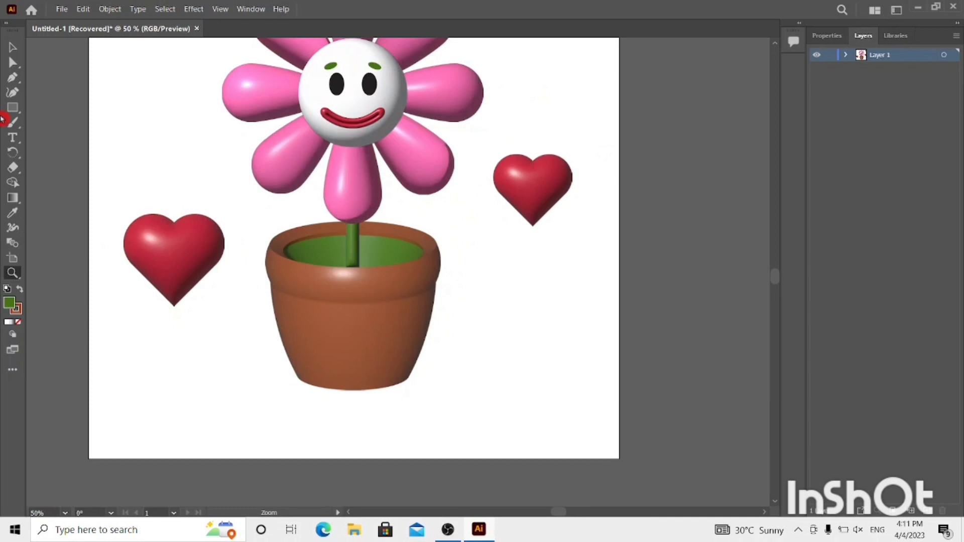
pyautogui.click(12, 112)
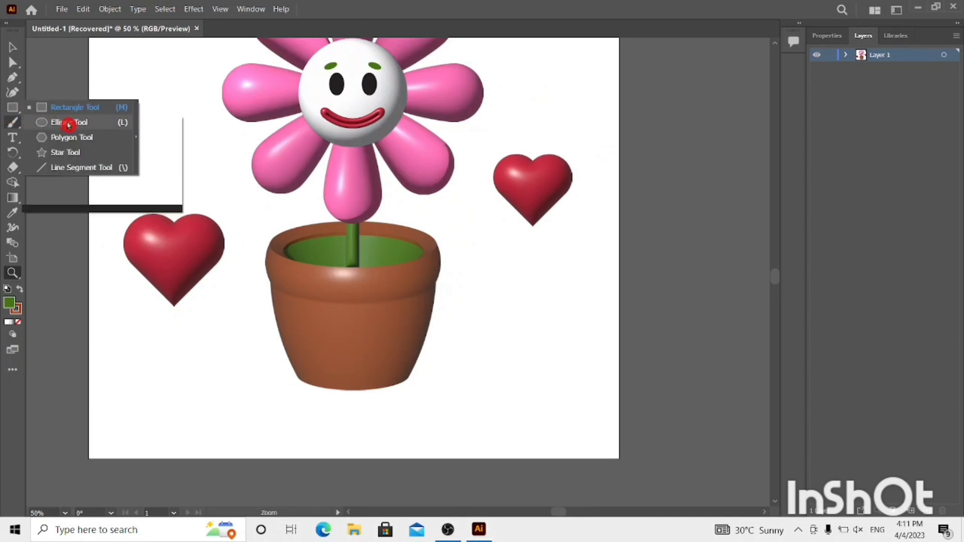
pyautogui.click(69, 124)
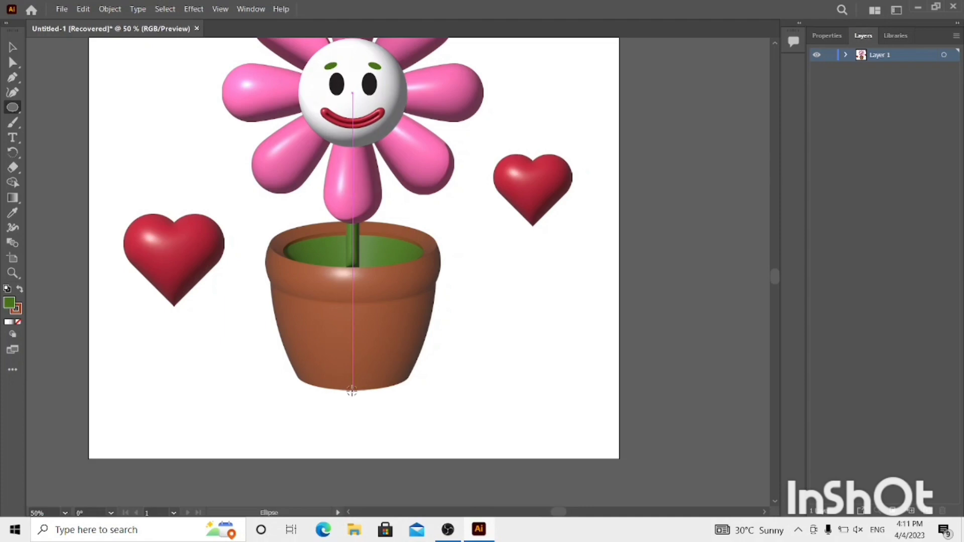
pyautogui.moveTo(351, 391); pyautogui.dragTo(442, 413)
# - Fill the ellipse under the pot with black (#000000) and remove its stroke
pyautogui.click(10, 303)
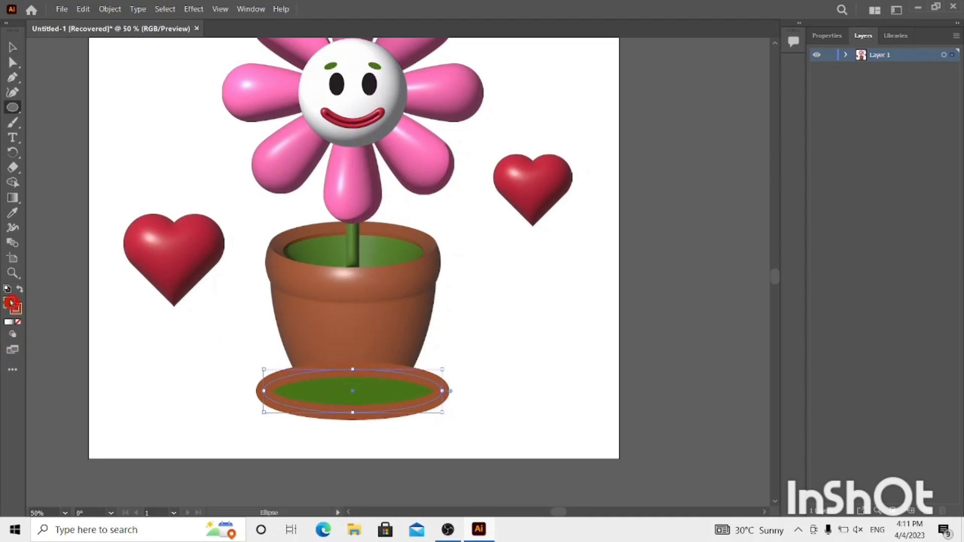
pyautogui.doubleClick(11, 303)
pyautogui.click(365, 292)
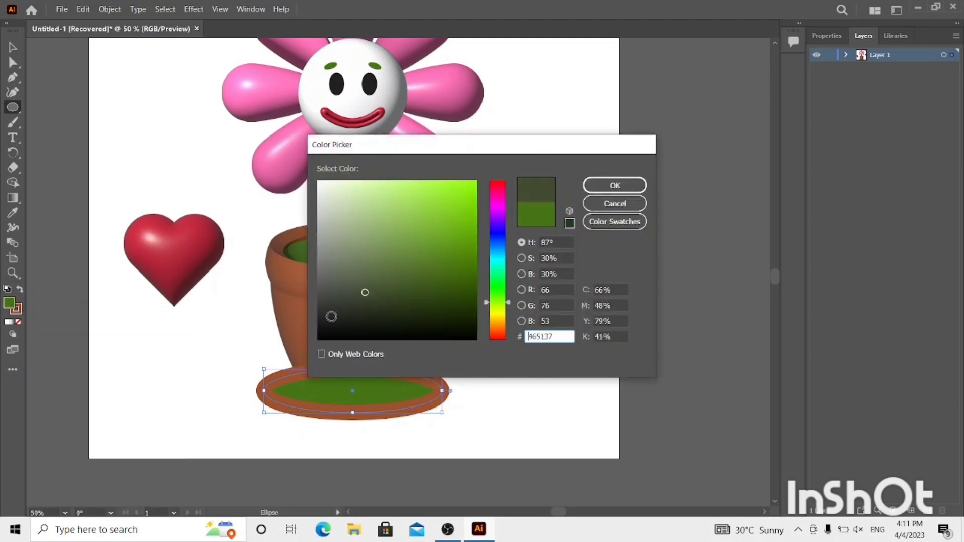
pyautogui.moveTo(331, 316); pyautogui.dragTo(315, 346)
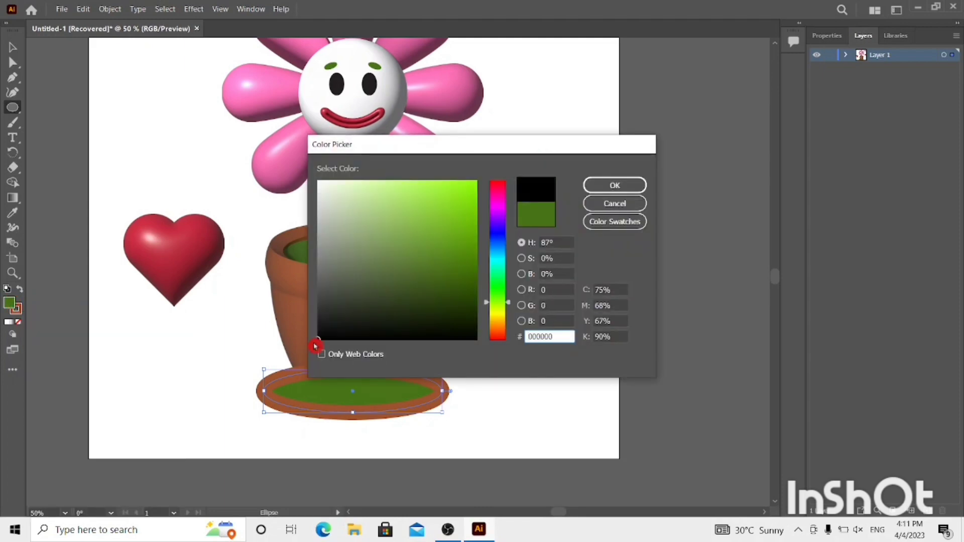
pyautogui.click(621, 190)
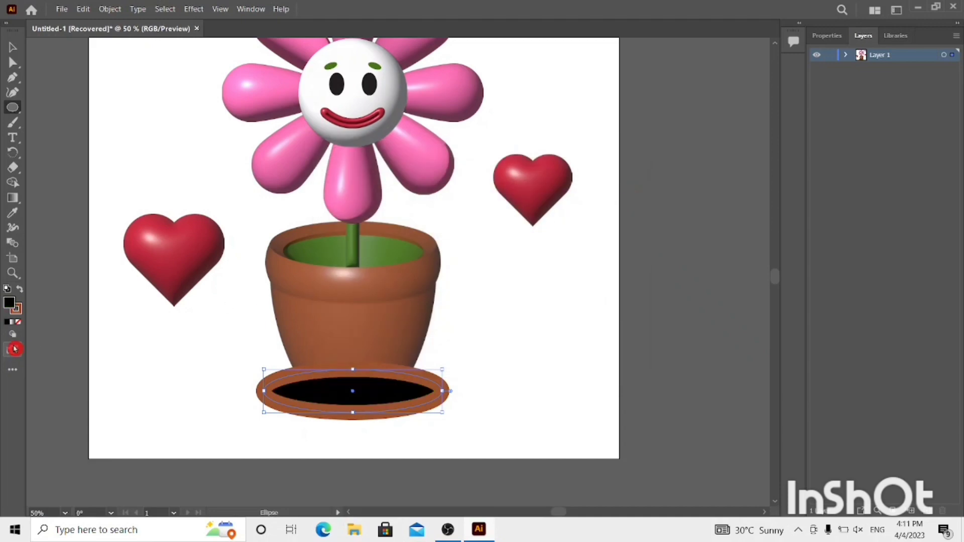
pyautogui.click(19, 289)
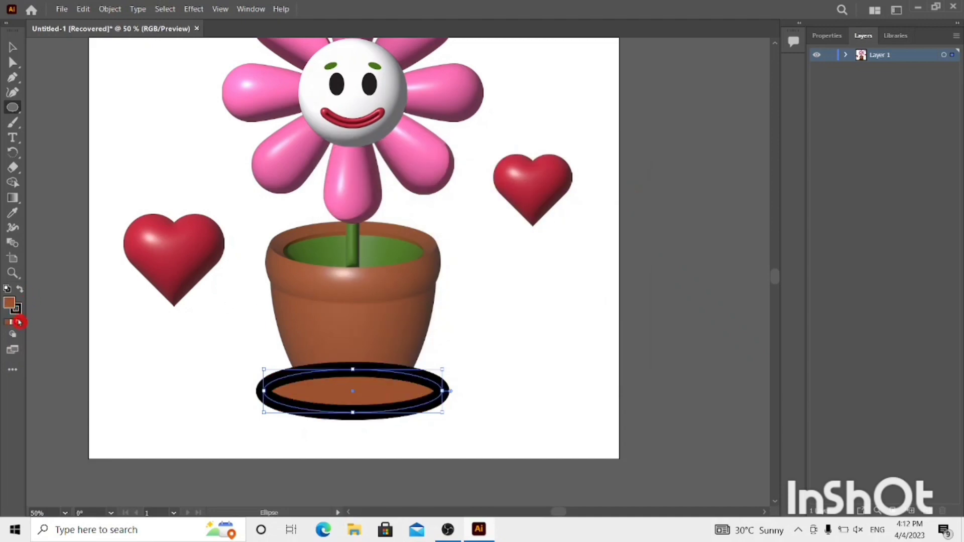
pyautogui.click(18, 323)
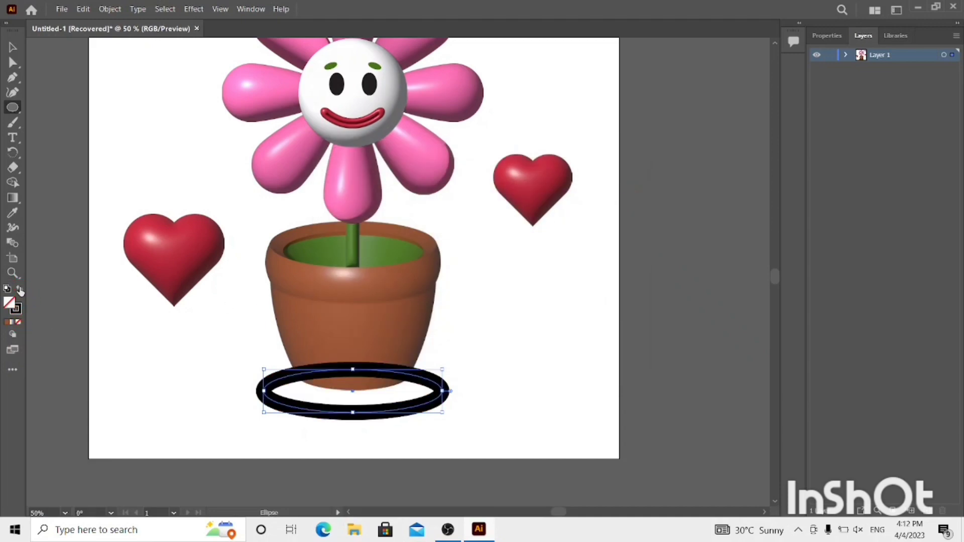
pyautogui.click(20, 289)
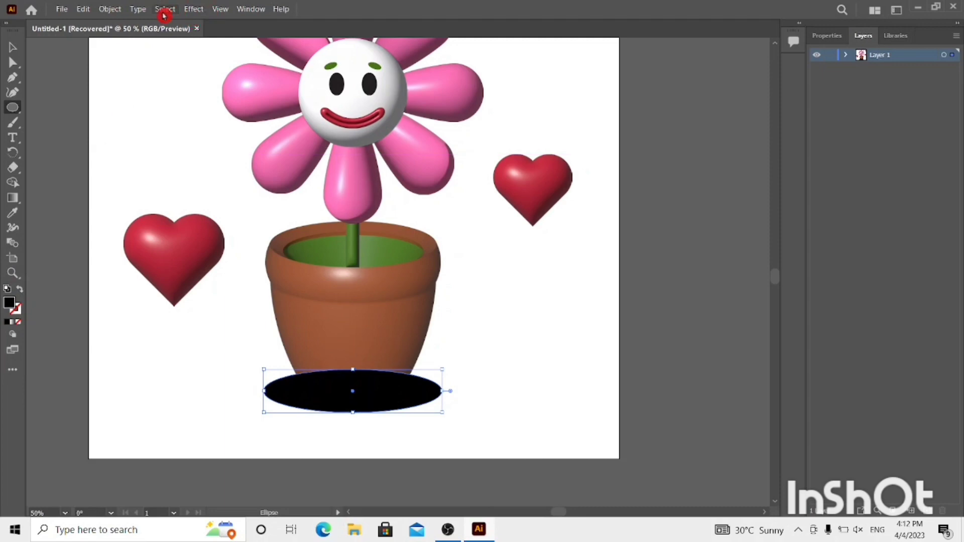
# - Apply a Gaussian Blur with a radius of about 41 pixels to the black ellipse
pyautogui.click(194, 10)
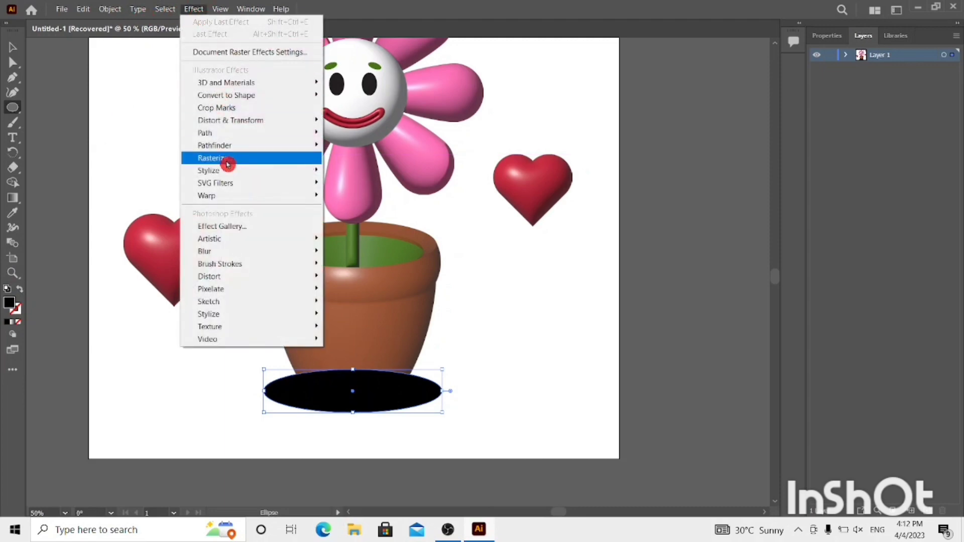
pyautogui.moveTo(223, 131)
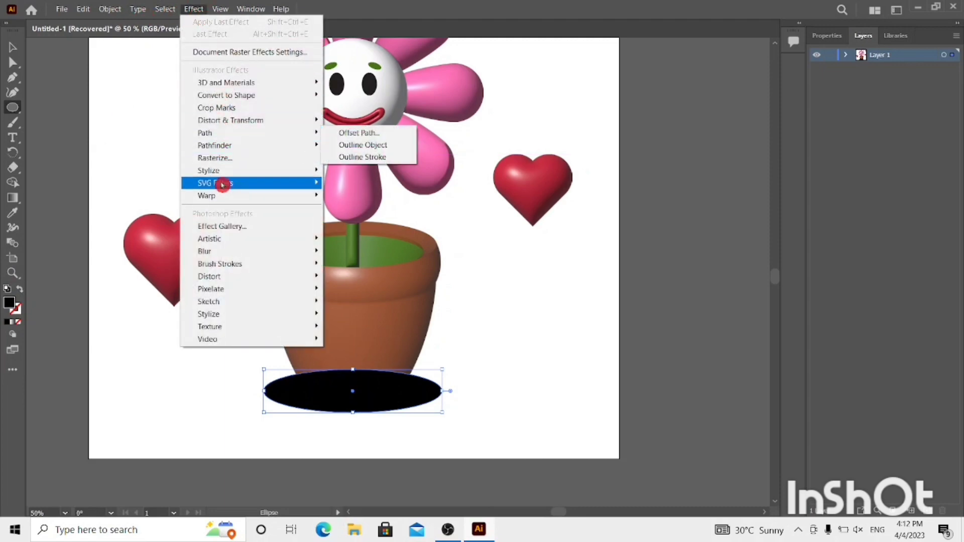
pyautogui.moveTo(226, 251)
pyautogui.click(402, 252)
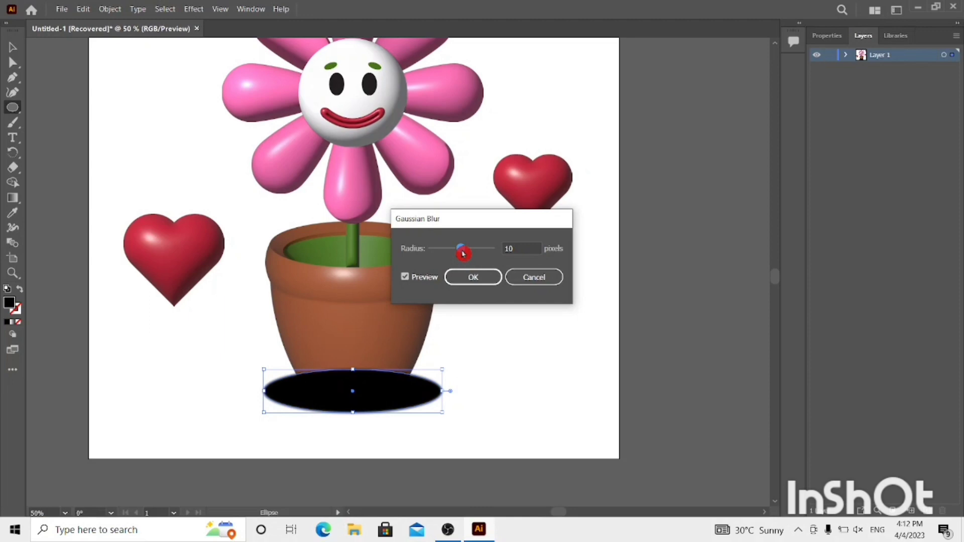
pyautogui.moveTo(463, 253); pyautogui.dragTo(472, 253)
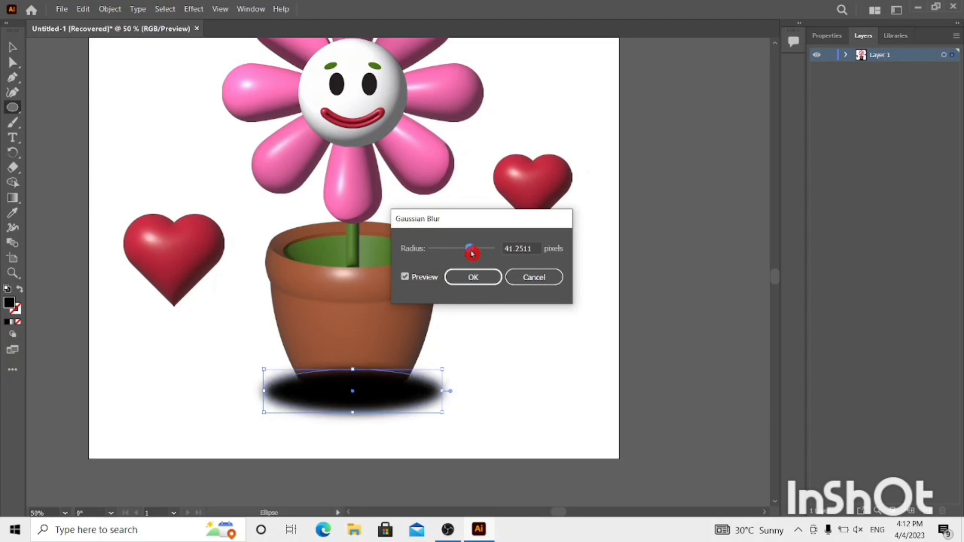
pyautogui.click(473, 277)
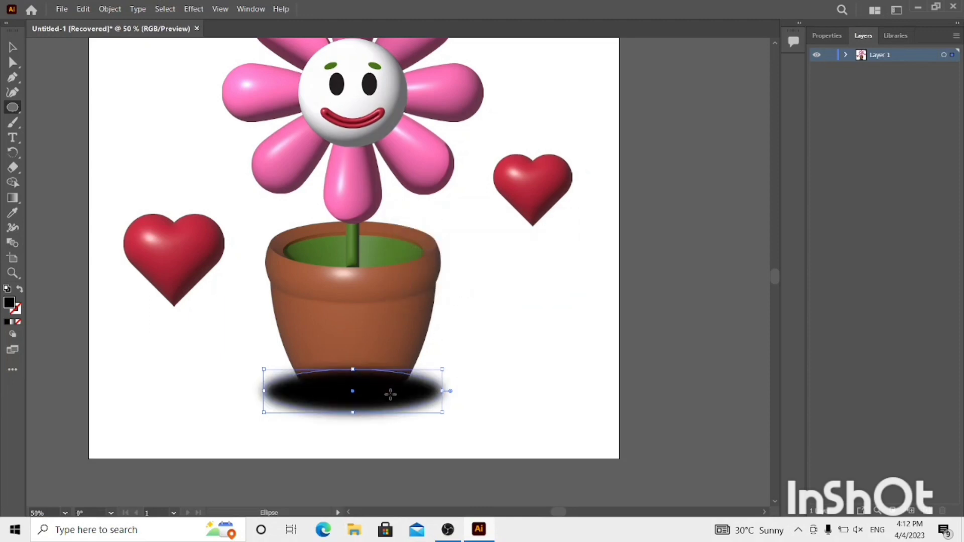
# - Narrow the blurred ellipse to about 342 px, offset it slightly right of the pot's base and send it behind the pot
pyautogui.press('v')
pyautogui.moveTo(384, 399); pyautogui.dragTo(415, 390)
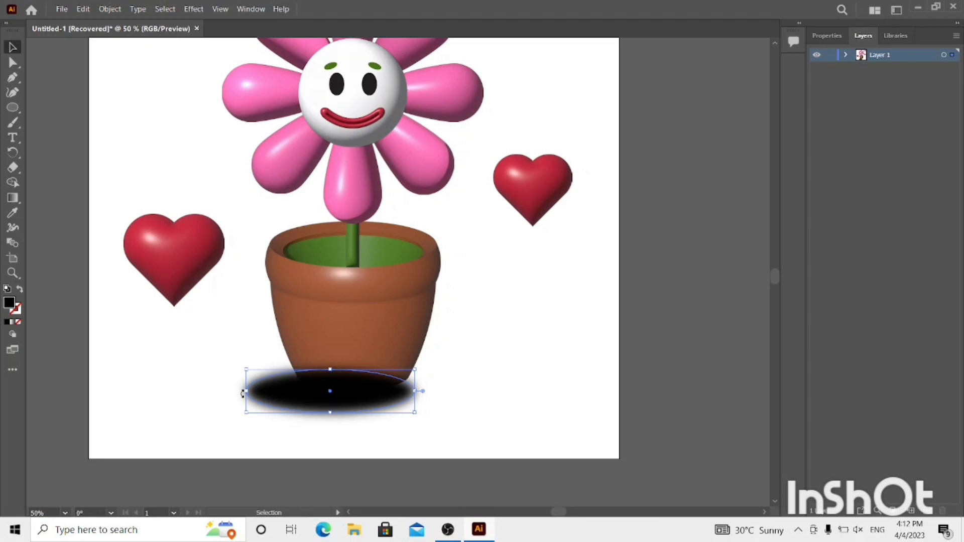
pyautogui.moveTo(291, 398); pyautogui.dragTo(333, 393)
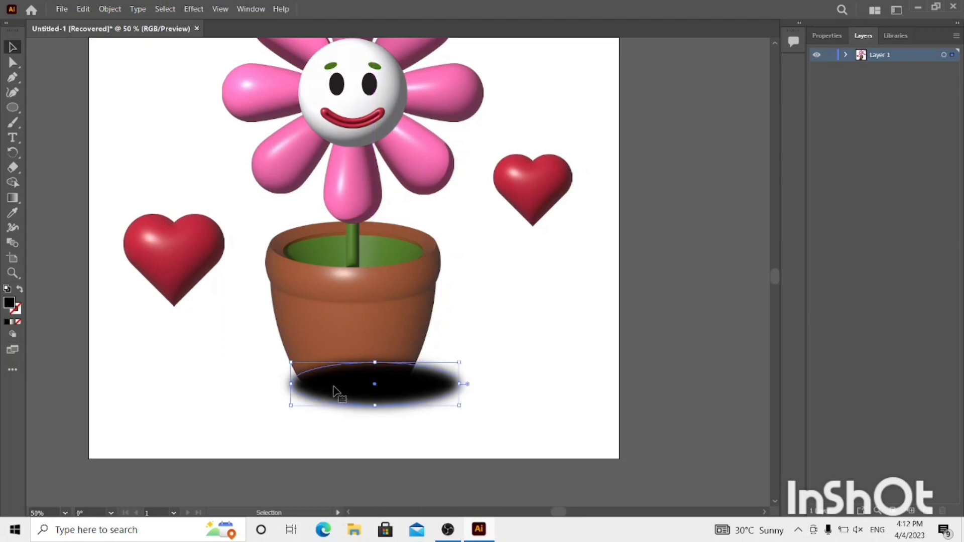
pyautogui.press('a')
pyautogui.press('v')
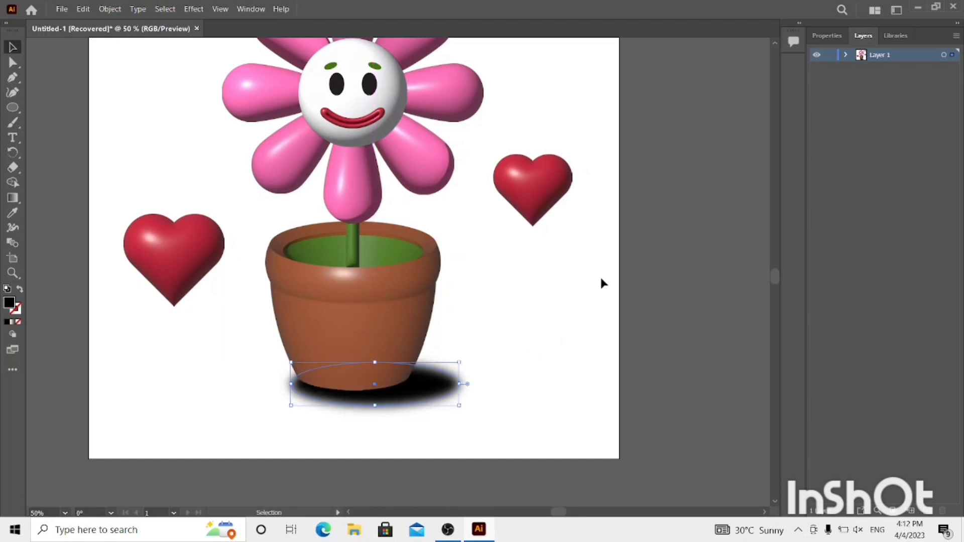
# - Set the opacity of the blurred shadow ellipse to 59% and deselect it
pyautogui.click(829, 35)
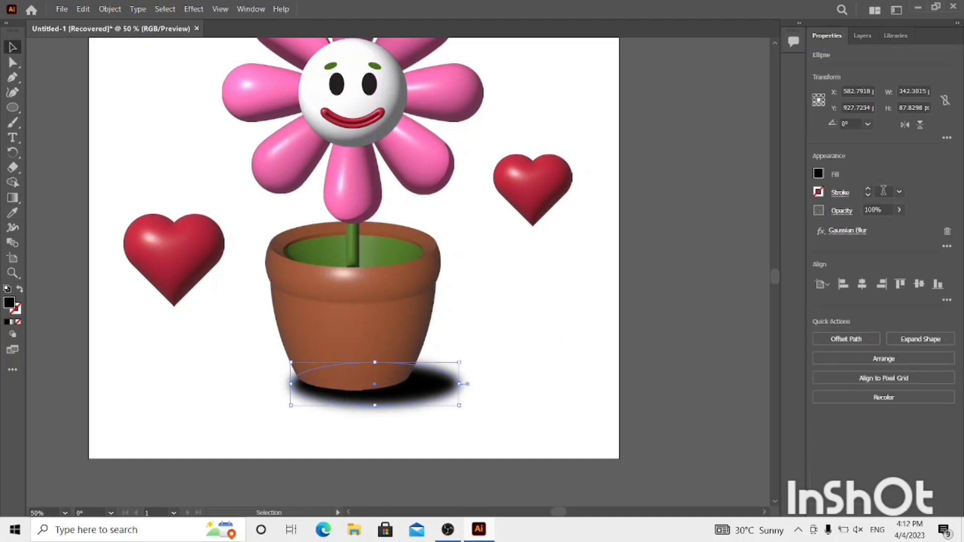
pyautogui.click(900, 211)
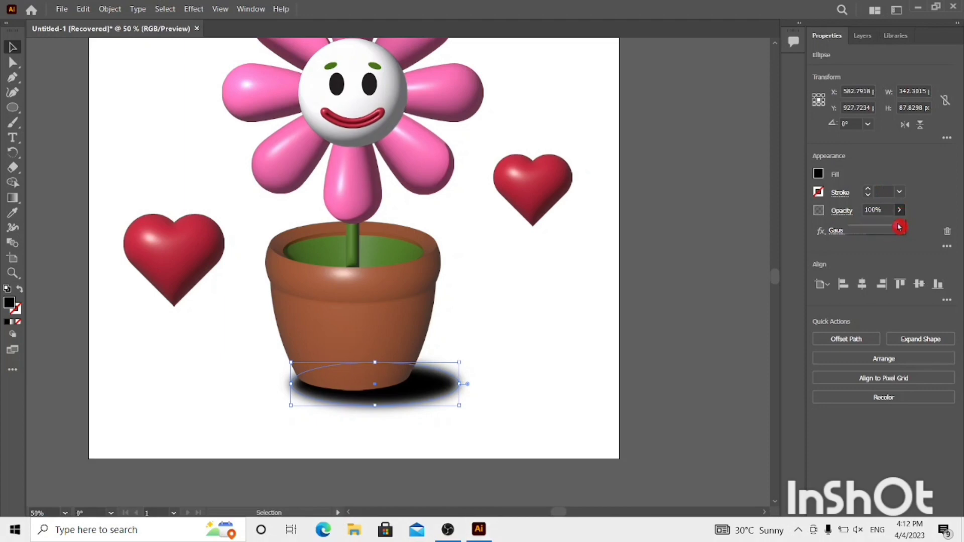
pyautogui.moveTo(898, 230); pyautogui.dragTo(879, 232)
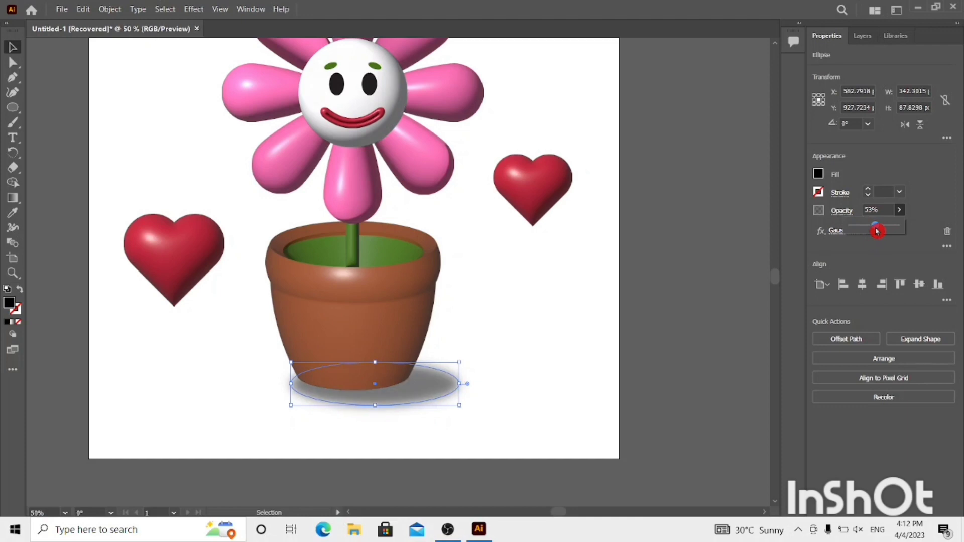
pyautogui.click(543, 349)
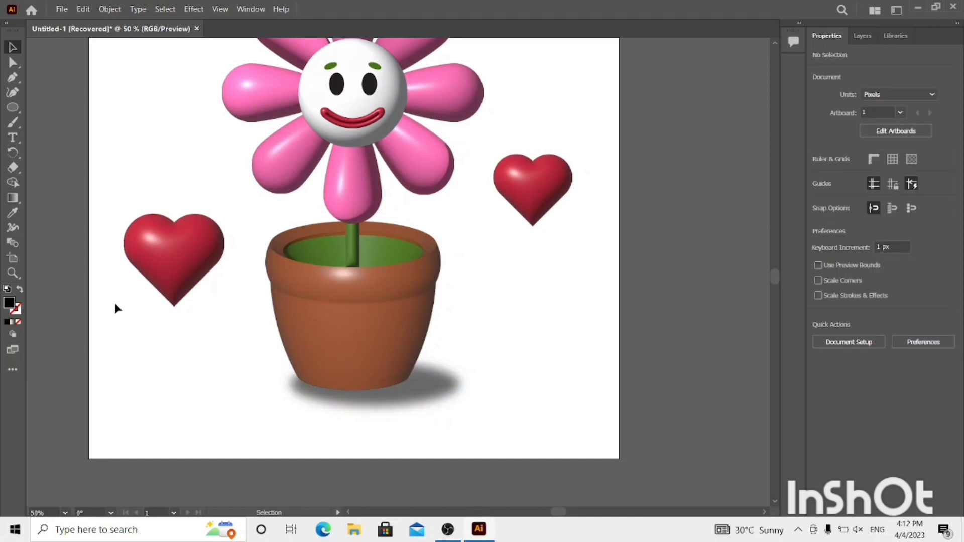
# - Draw a 1080 × 1080 px rectangle covering the whole artboard, corner to corner
pyautogui.click(13, 273)
pyautogui.keyDown('alt'); pyautogui.click(348, 295); pyautogui.keyUp('alt')
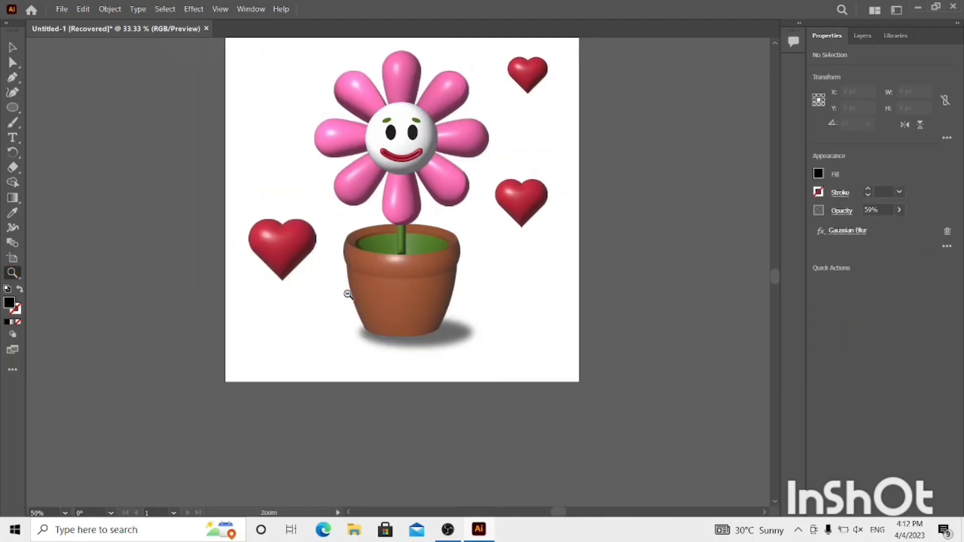
pyautogui.keyDown('alt'); pyautogui.click(348, 294); pyautogui.keyUp('alt')
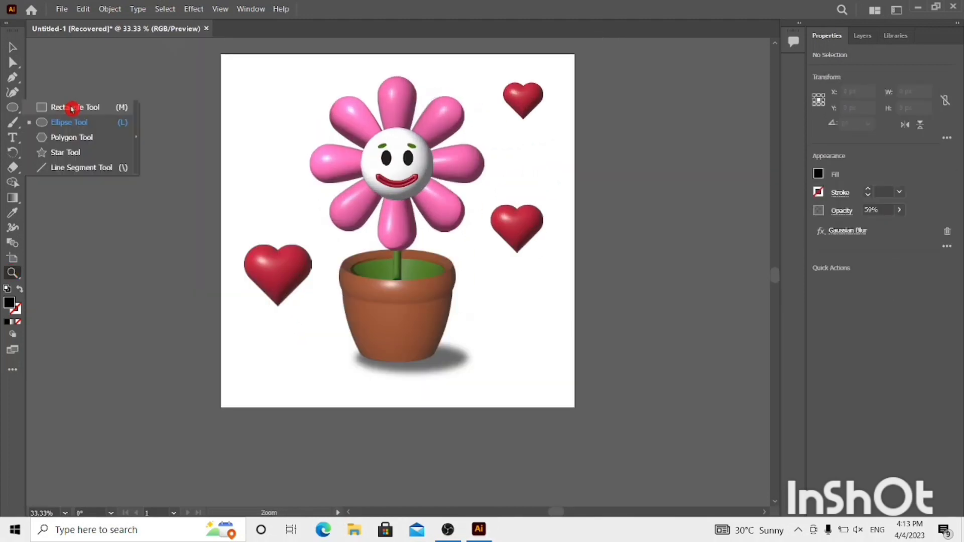
pyautogui.click(72, 107)
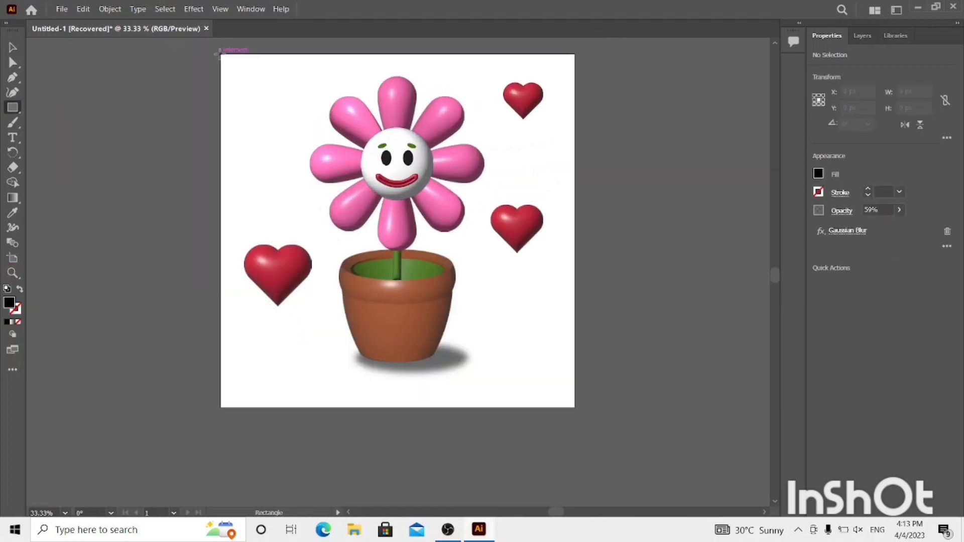
pyautogui.moveTo(220, 55)
pyautogui.mouseDown()
pyautogui.moveTo(394, 194)
pyautogui.moveTo(575, 407)
pyautogui.mouseUp()
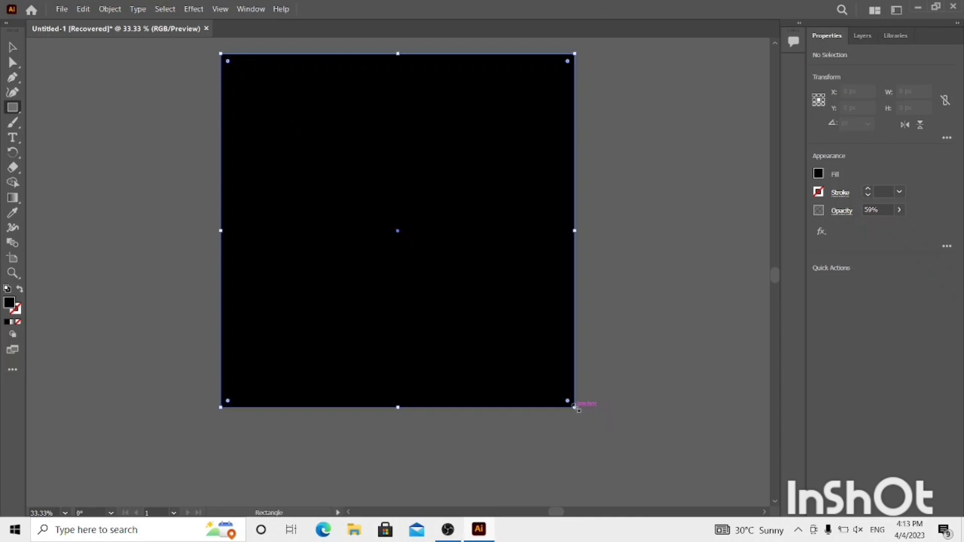
# - Fill the artboard-sized rectangle with the light pink swatch and send it to the back as the background
pyautogui.click(821, 176)
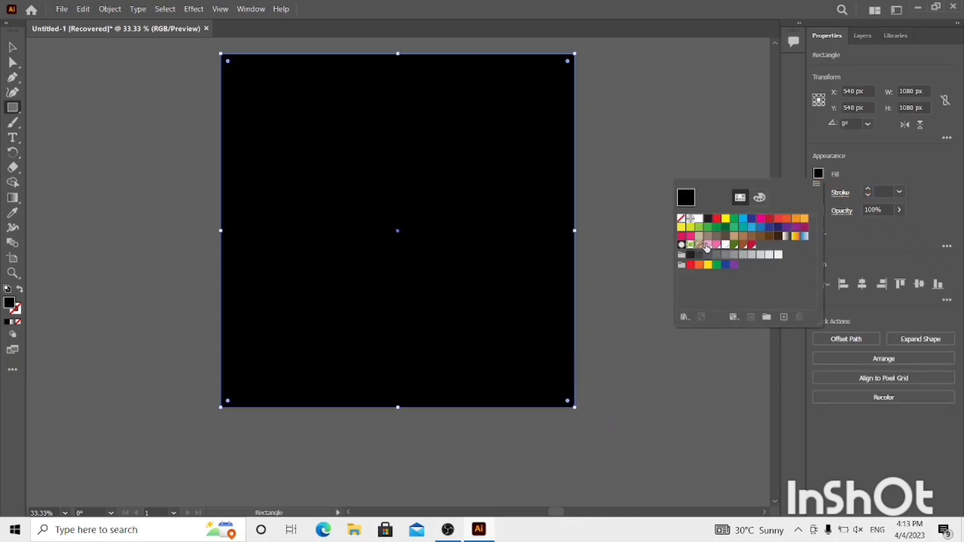
pyautogui.click(707, 245)
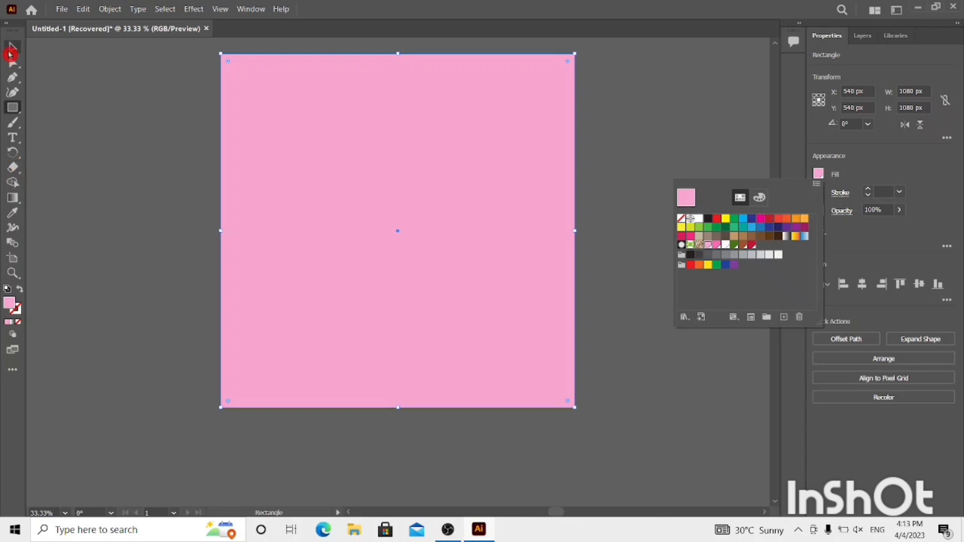
pyautogui.click(10, 54)
pyautogui.hotkey('ctrl', 'shift', '[')
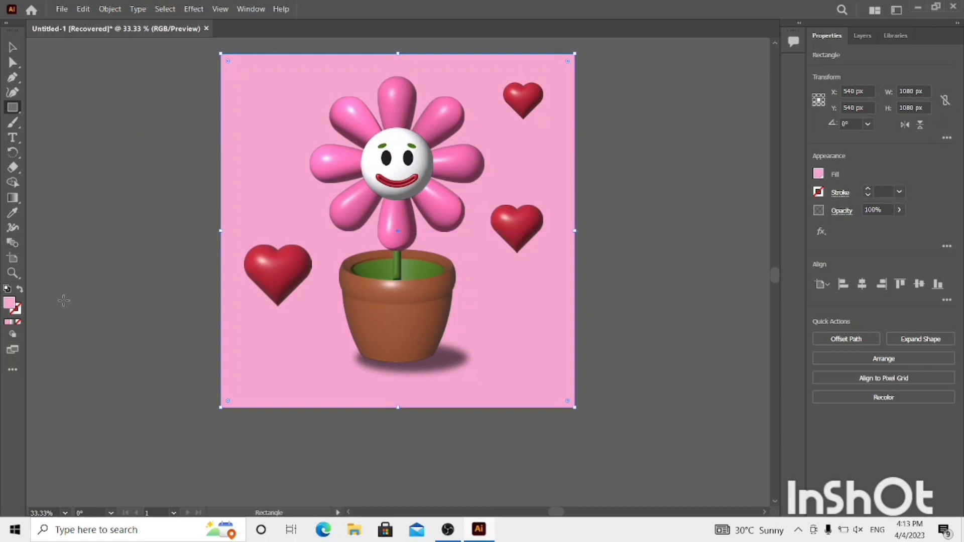
# - Nudge the pot's shadow ellipse 3 px right and 10 px up
pyautogui.click(10, 274)
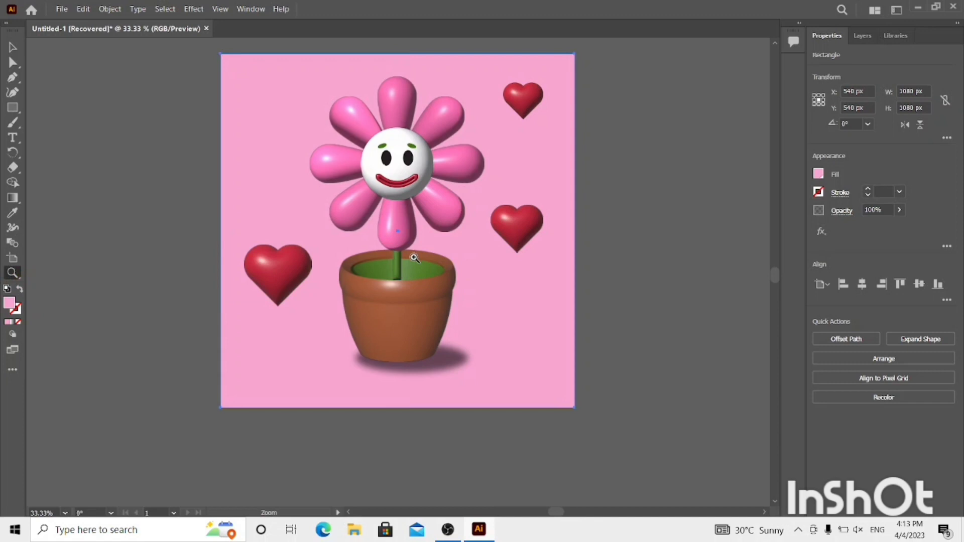
pyautogui.click(414, 257)
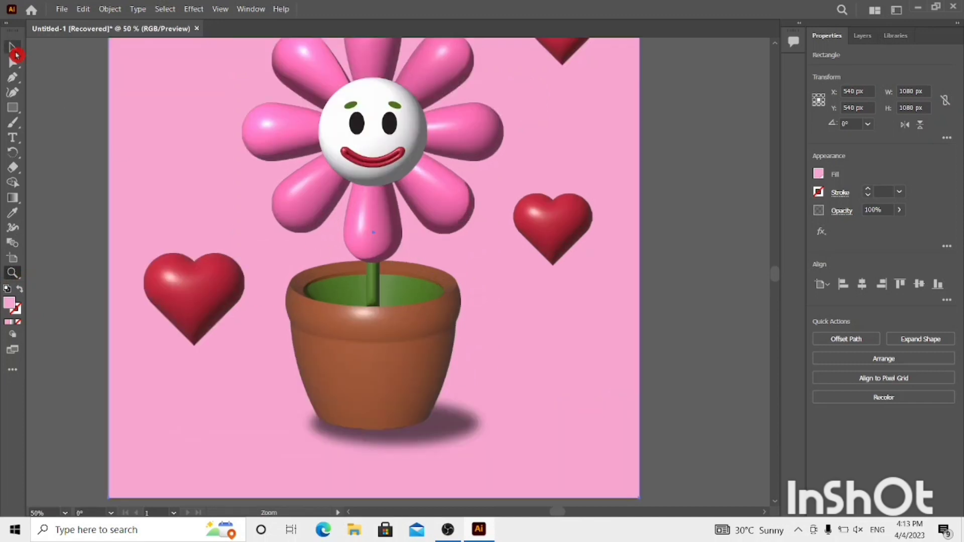
pyautogui.click(12, 47)
pyautogui.click(430, 429)
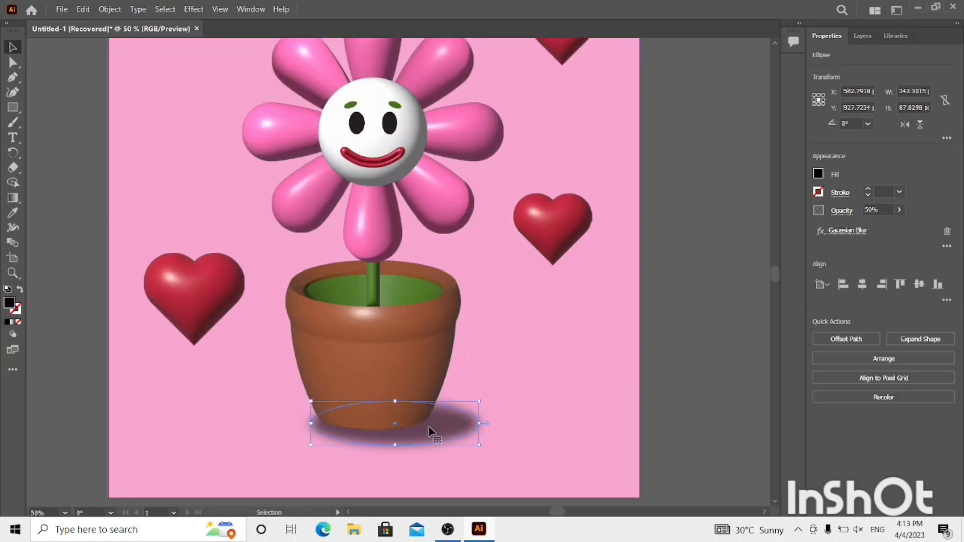
pyautogui.press('Right')
pyautogui.press('Up')
pyautogui.press('Up')
pyautogui.press('Up')
pyautogui.press('Up')
pyautogui.press('Up')
pyautogui.press('Up')
pyautogui.press('Up')
pyautogui.press('Up')
pyautogui.press('Up')
pyautogui.press('Up')
pyautogui.press('Up')
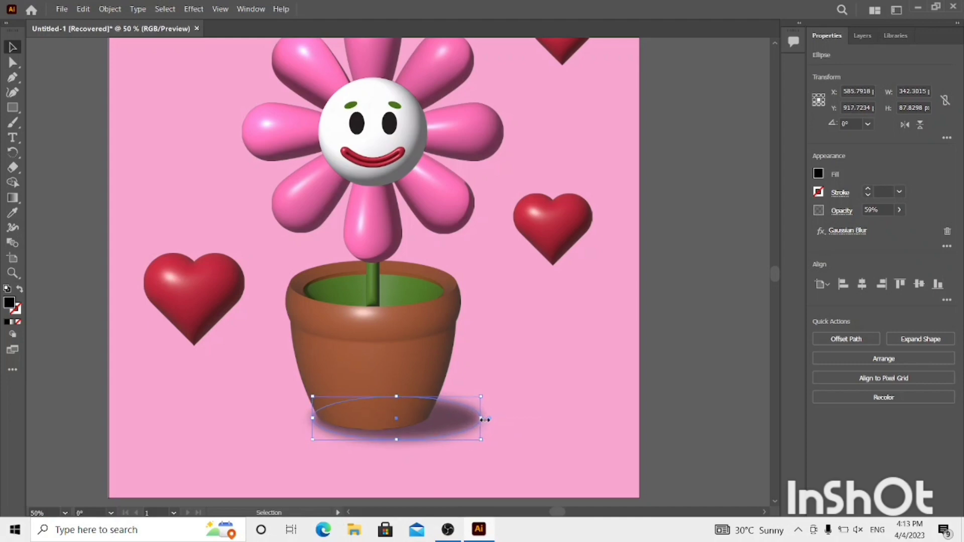
# - Stretch the shadow's right side until it is about 379 px wide and set its opacity to 52%
pyautogui.moveTo(480, 419); pyautogui.dragTo(500, 419)
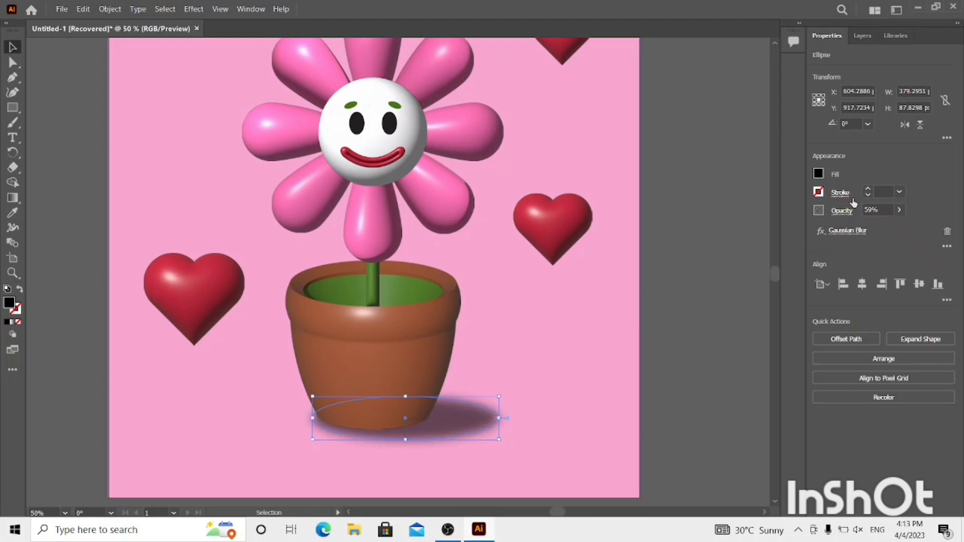
pyautogui.click(901, 212)
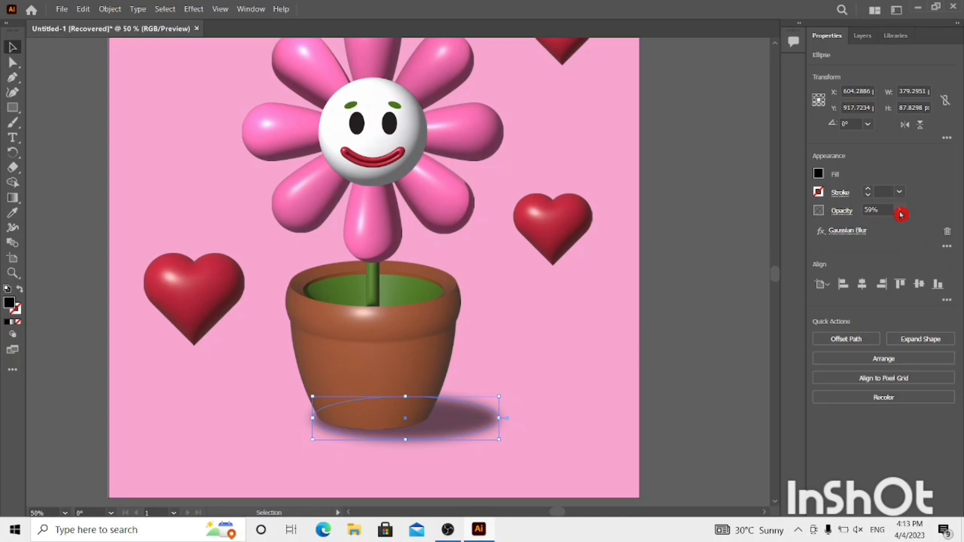
pyautogui.moveTo(879, 223); pyautogui.dragTo(873, 223)
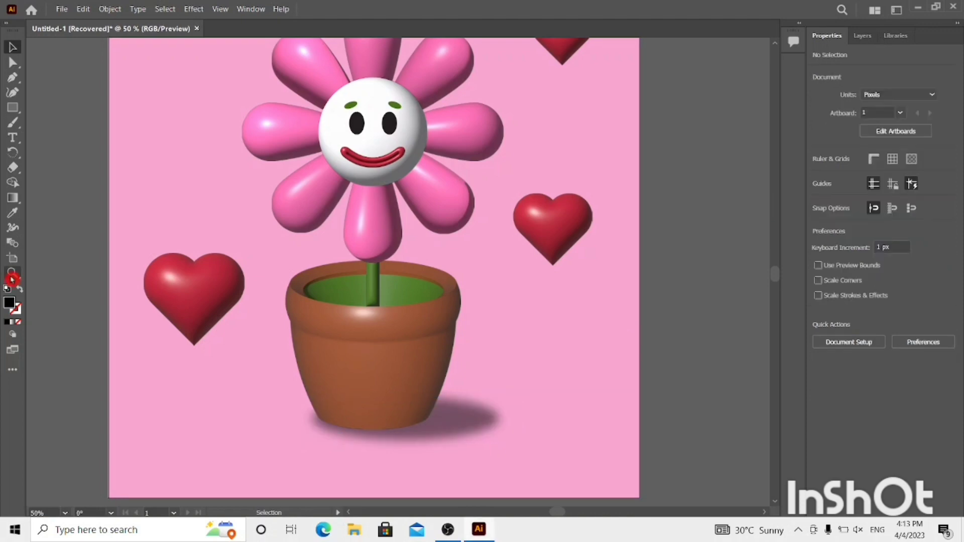
pyautogui.click(12, 275)
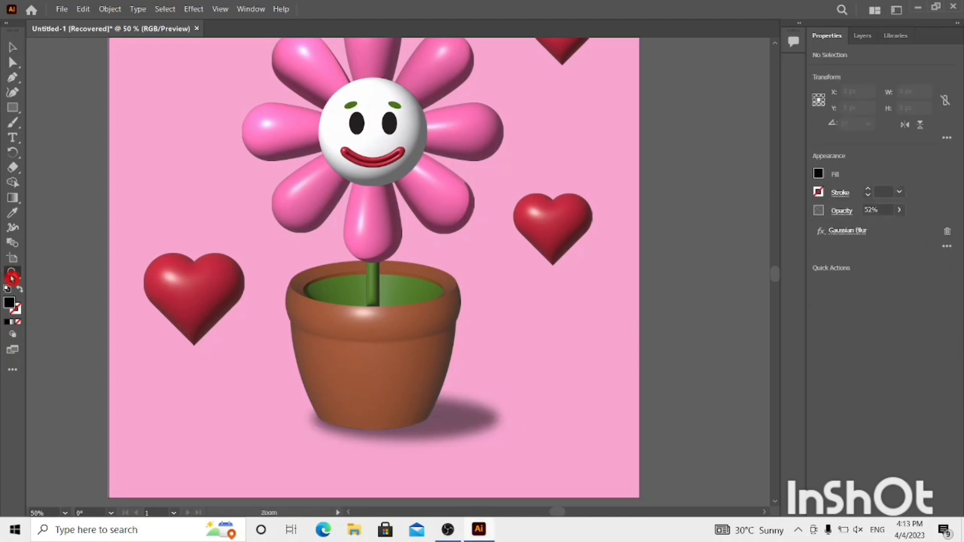
pyautogui.keyDown('alt'); pyautogui.click(411, 313); pyautogui.keyUp('alt')
pyautogui.keyDown('alt'); pyautogui.click(412, 313); pyautogui.keyUp('alt')
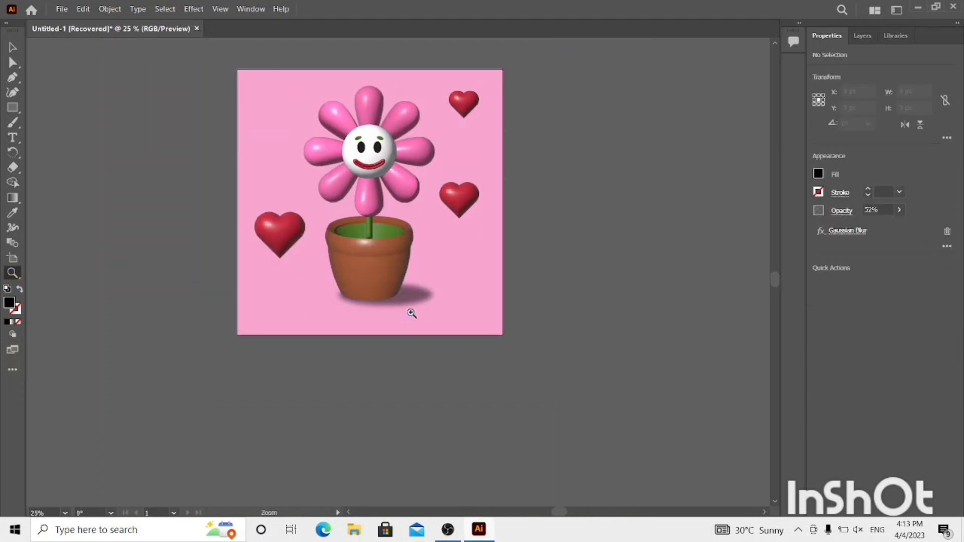
# - Set the opacity of the pot's shadow ellipse to 92%, leaving its blend mode at Normal
pyautogui.click(392, 234)
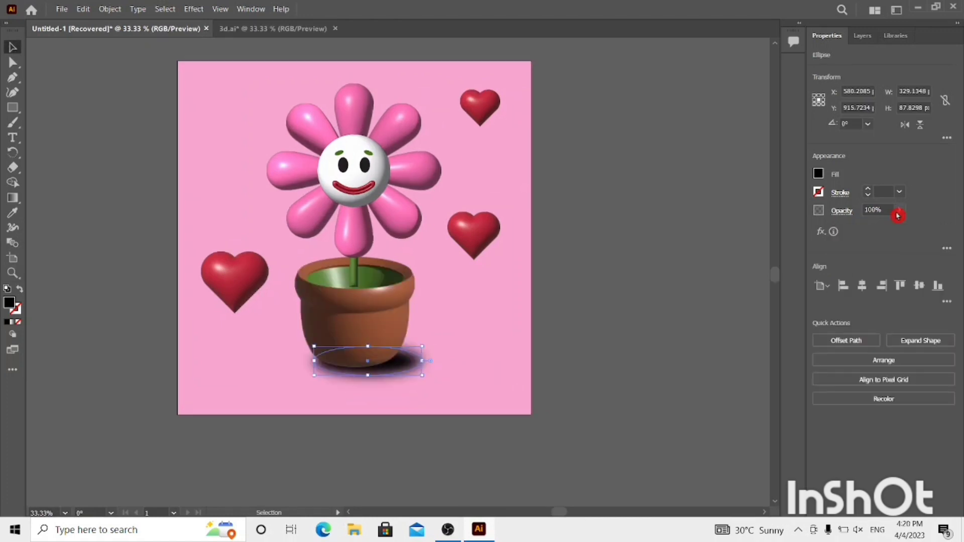
pyautogui.click(900, 211)
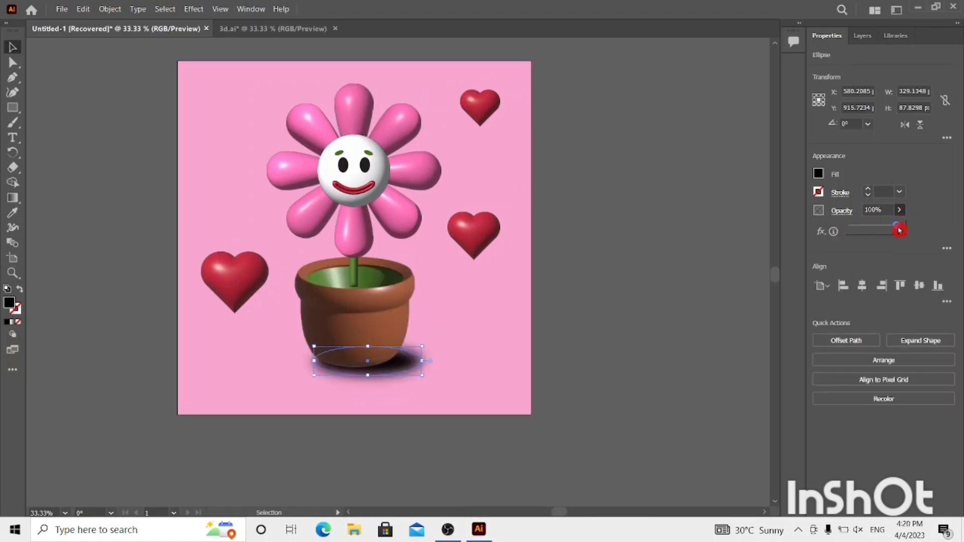
pyautogui.moveTo(899, 230); pyautogui.dragTo(896, 230)
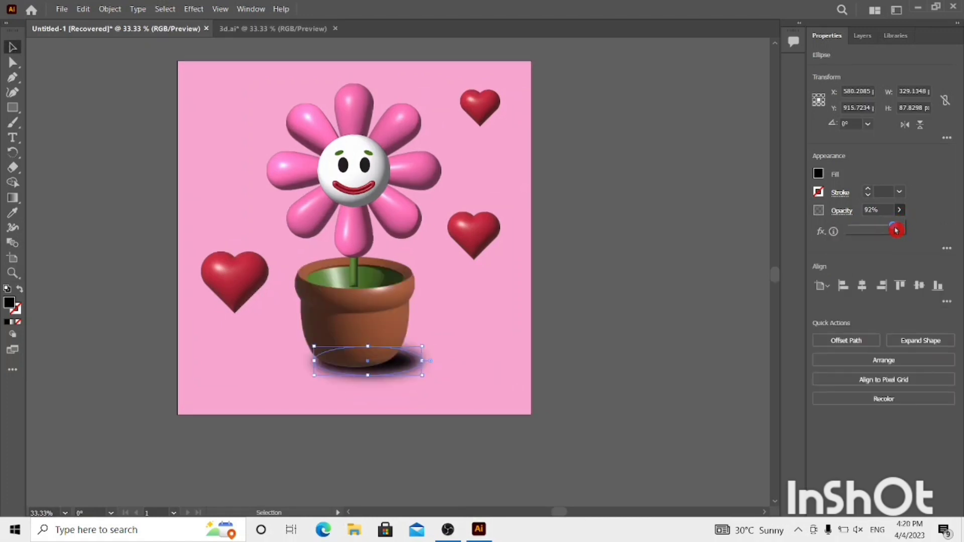
pyautogui.click(842, 211)
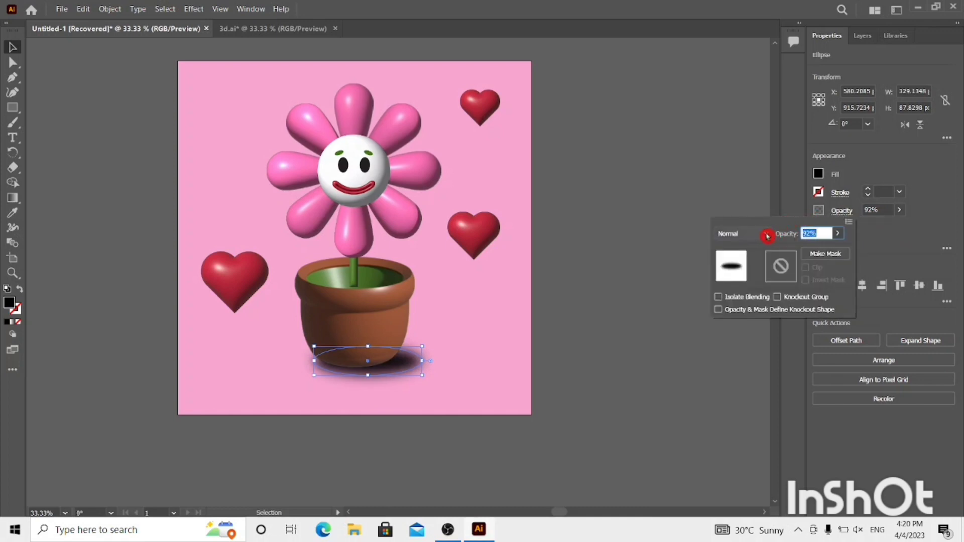
pyautogui.click(764, 235)
pyautogui.click(752, 276)
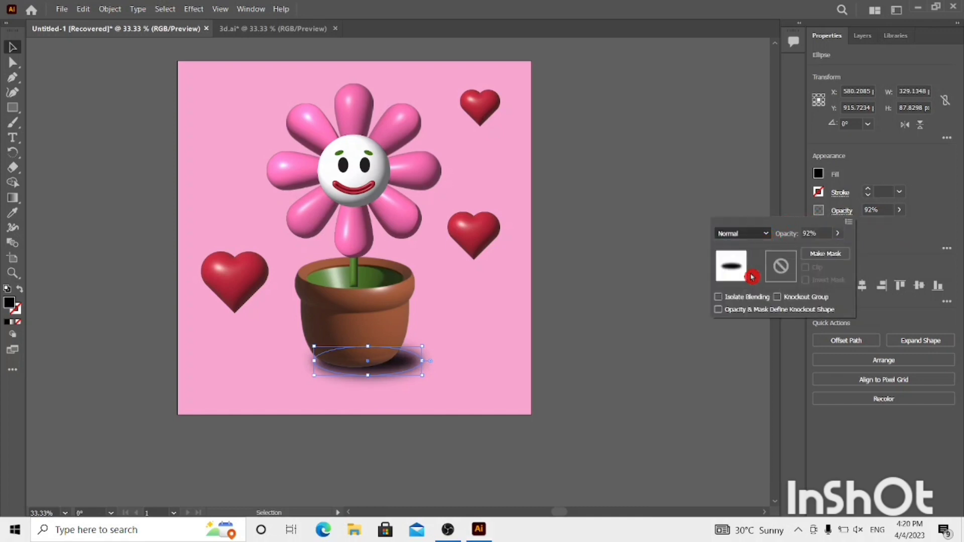
pyautogui.click(578, 310)
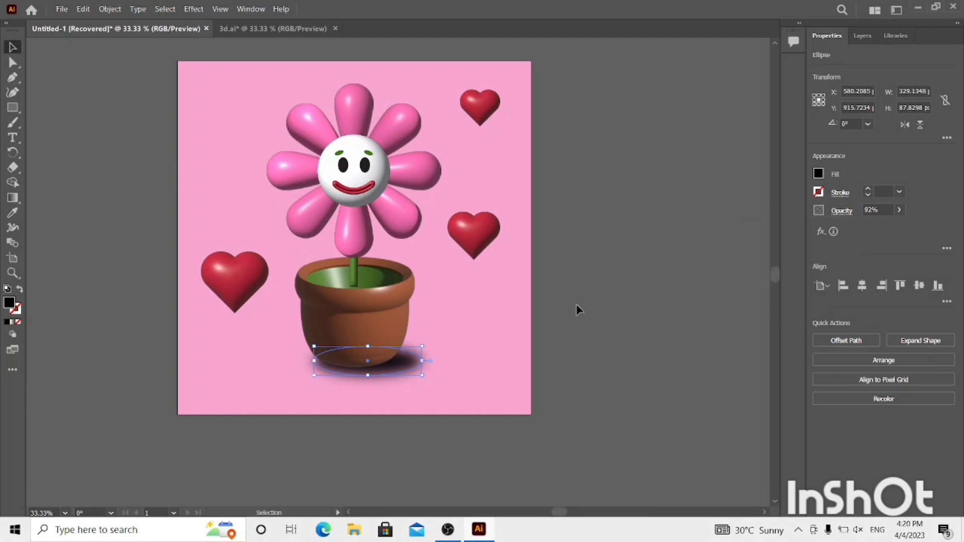
pyautogui.click(456, 429)
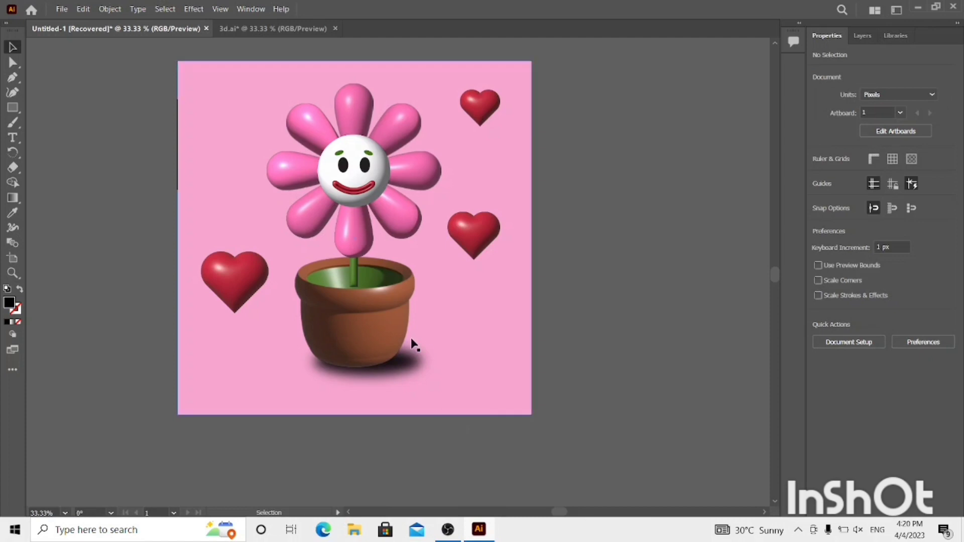
# - Nudge the flower pot up 6 px above its shadow
pyautogui.click(395, 341)
pyautogui.press('Up')
pyautogui.press('Up')
pyautogui.press('Up')
pyautogui.press('Up')
pyautogui.press('Up')
pyautogui.press('Up')
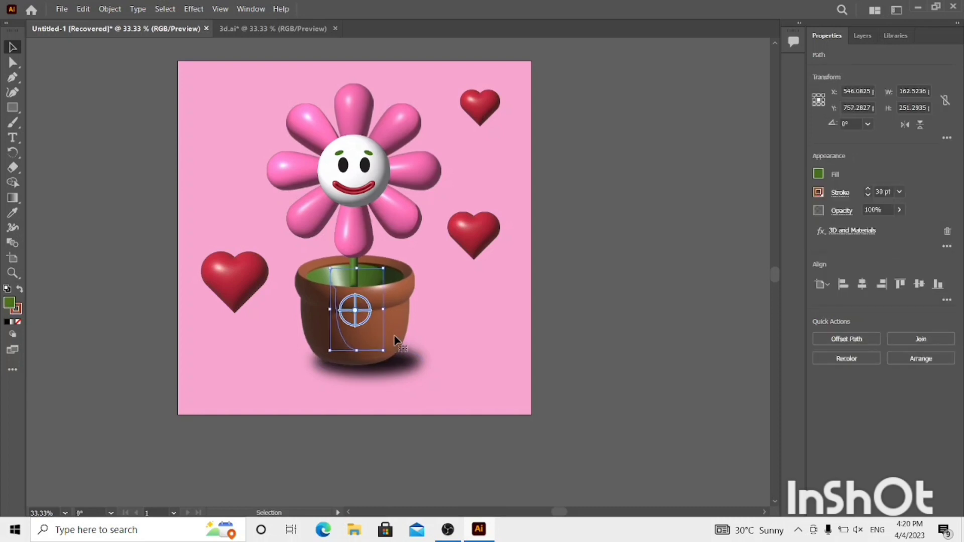
pyautogui.click(619, 321)
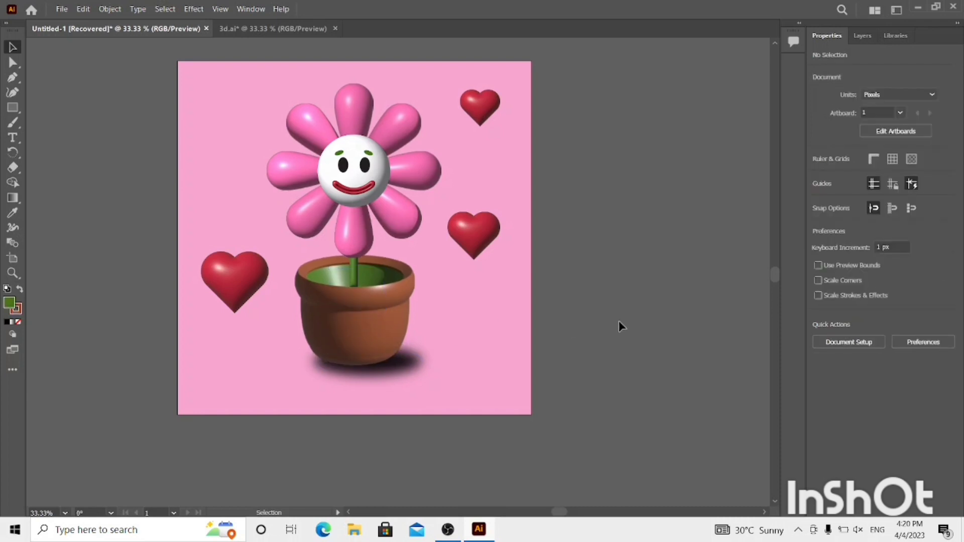
# - Draw a circle about 221.79 px in diameter exactly over the flower's white face
pyautogui.click(13, 272)
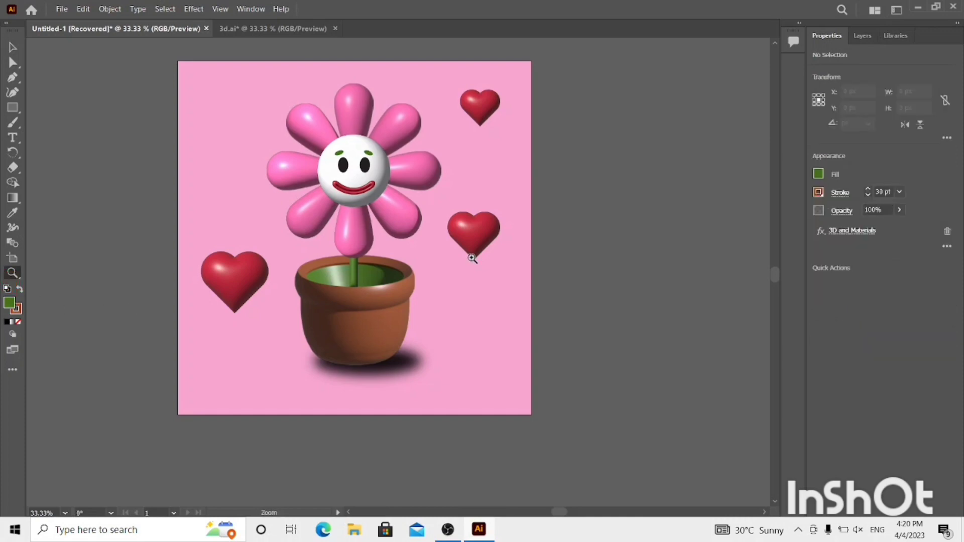
pyautogui.click(472, 258)
pyautogui.click(249, 225)
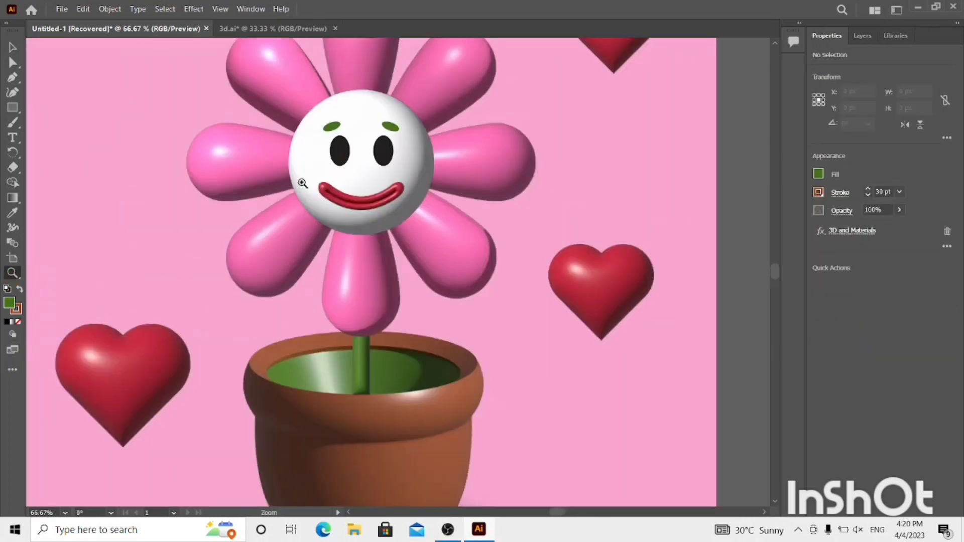
pyautogui.click(428, 180)
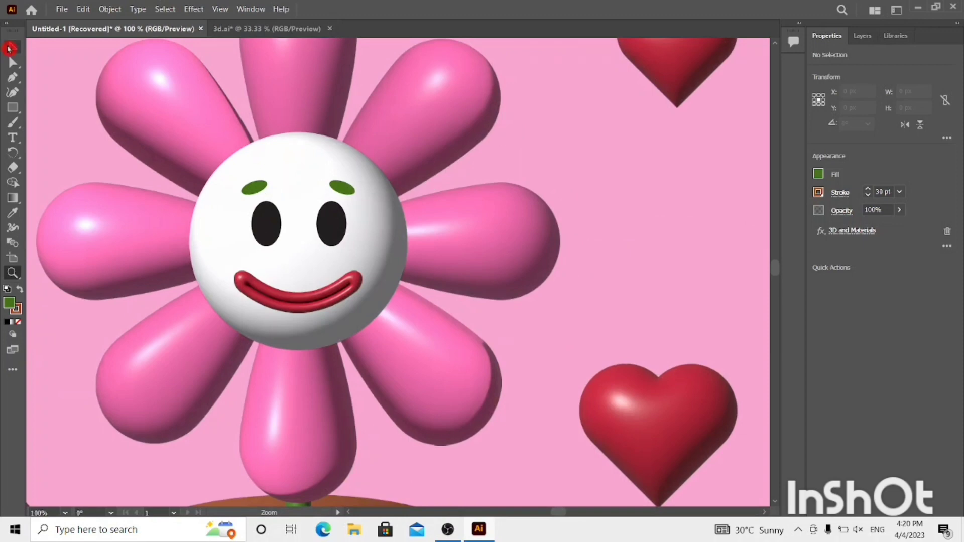
pyautogui.click(12, 46)
pyautogui.click(231, 246)
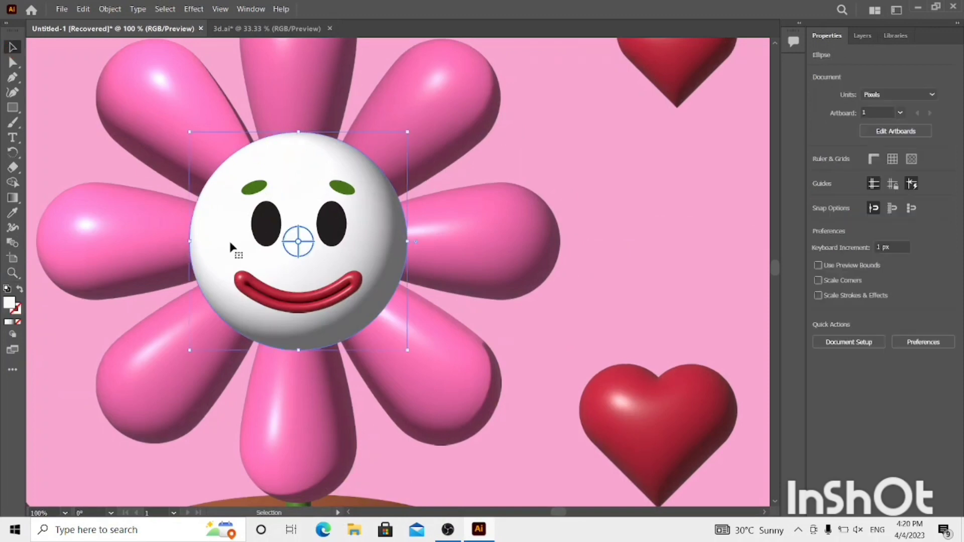
pyautogui.click(22, 110)
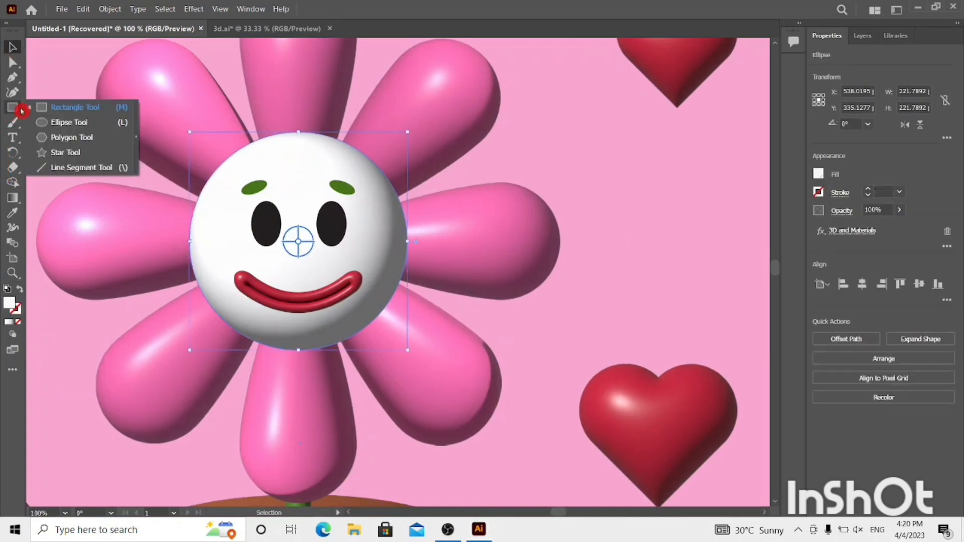
pyautogui.click(61, 122)
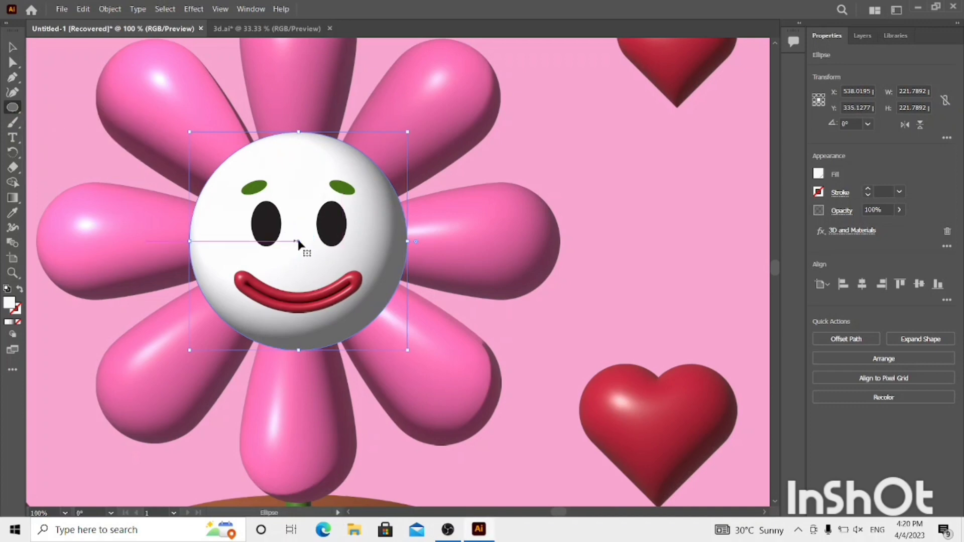
pyautogui.click(13, 47)
pyautogui.click(602, 161)
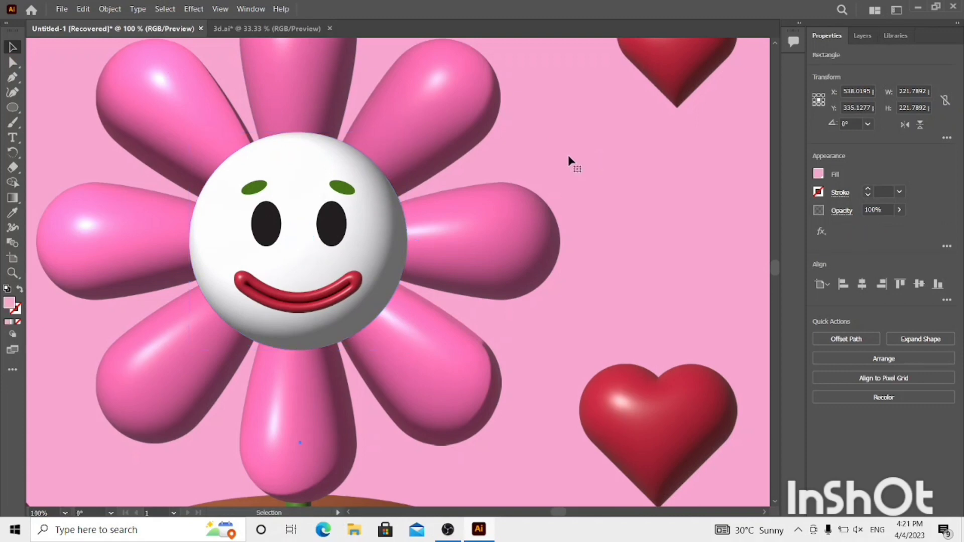
pyautogui.click(12, 107)
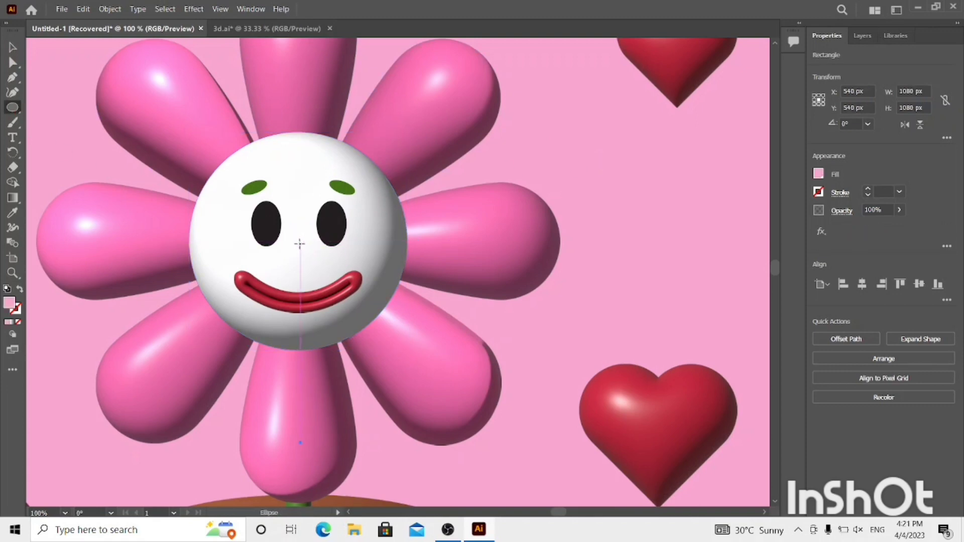
pyautogui.moveTo(300, 241); pyautogui.dragTo(406, 344)
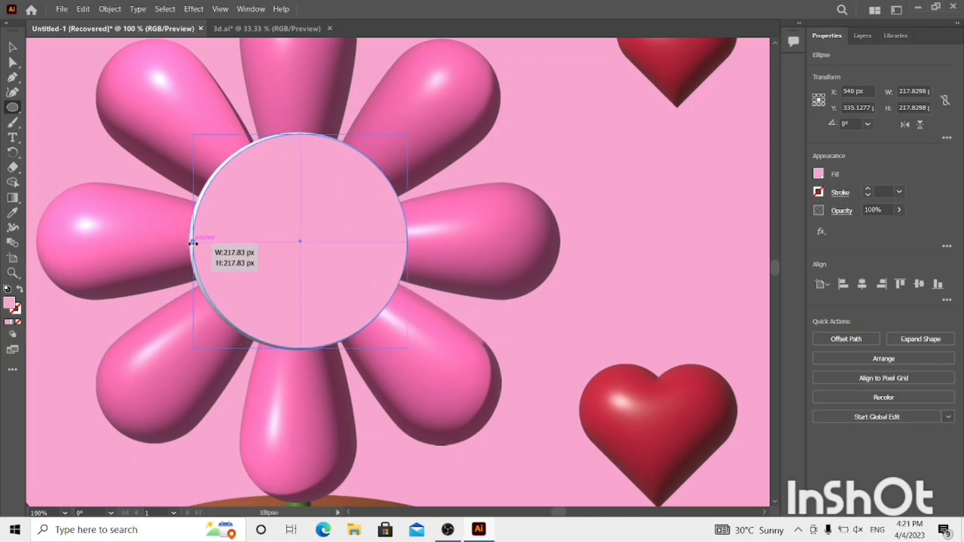
pyautogui.moveTo(193, 244); pyautogui.dragTo(189, 243)
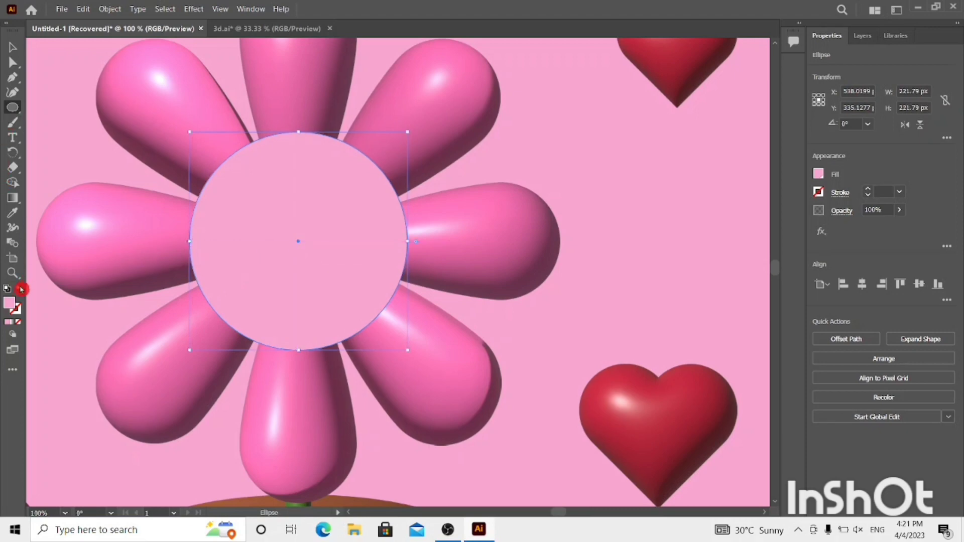
# - Fill the new circle over the face with near-black #161616
pyautogui.doubleClick(10, 306)
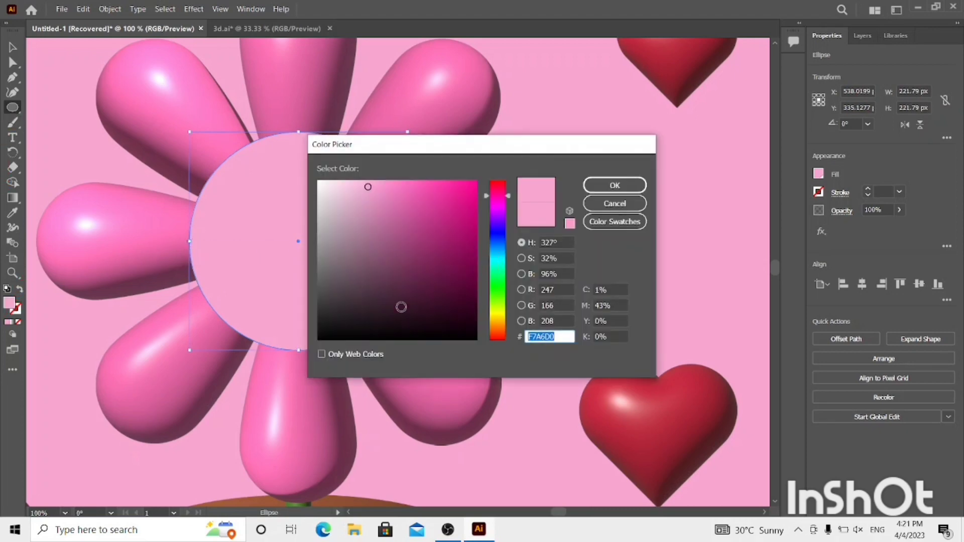
pyautogui.click(318, 327)
pyautogui.click(312, 328)
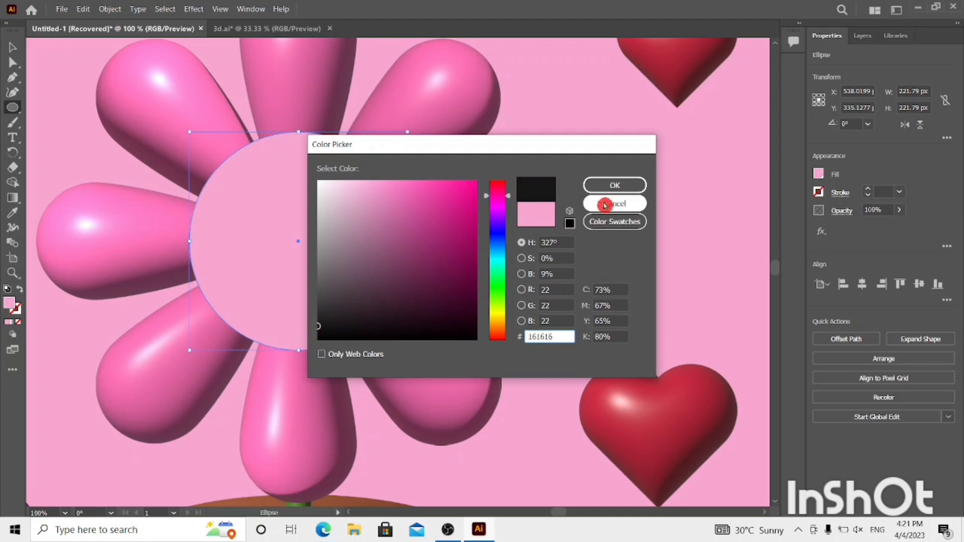
pyautogui.click(608, 191)
# - Send the black circle backward step by step until it lies directly behind the white face
pyautogui.click(13, 47)
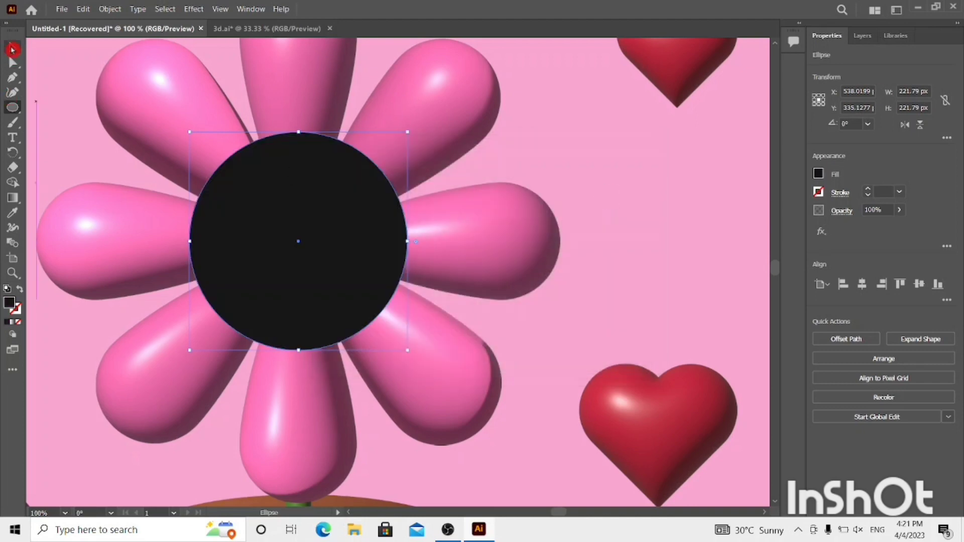
pyautogui.press('a')
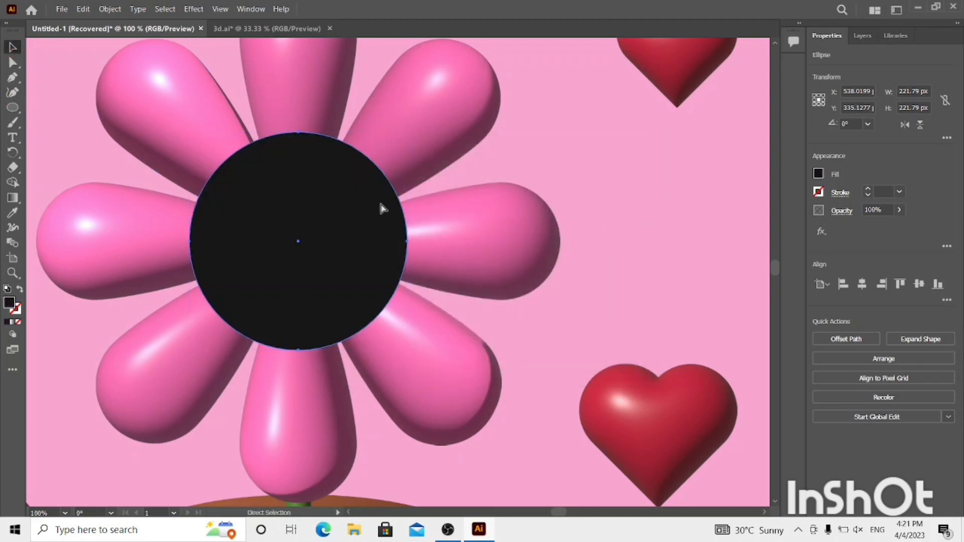
pyautogui.hotkey('ctrl', '[')
pyautogui.hotkey('ctrl', '[')
pyautogui.hotkey('ctrl', '[')
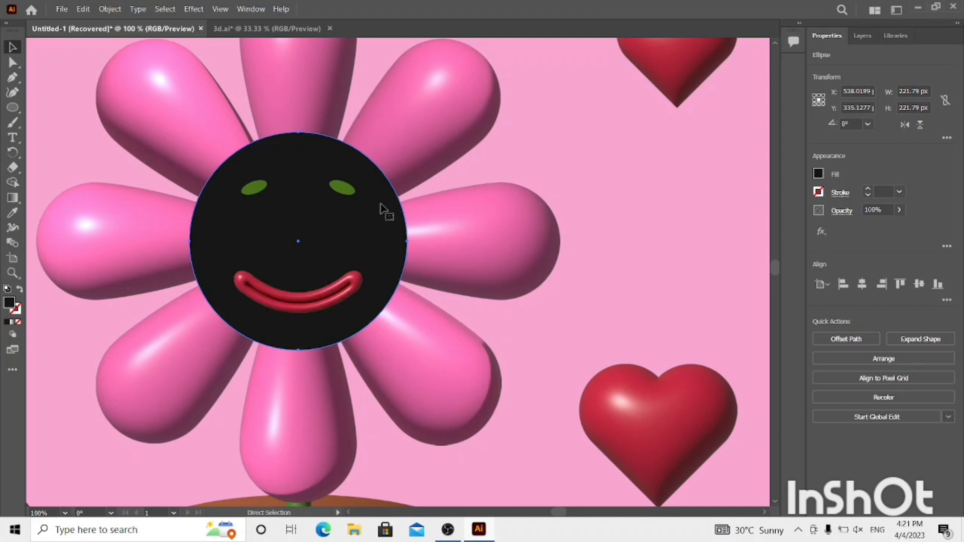
pyautogui.hotkey('ctrl', '[')
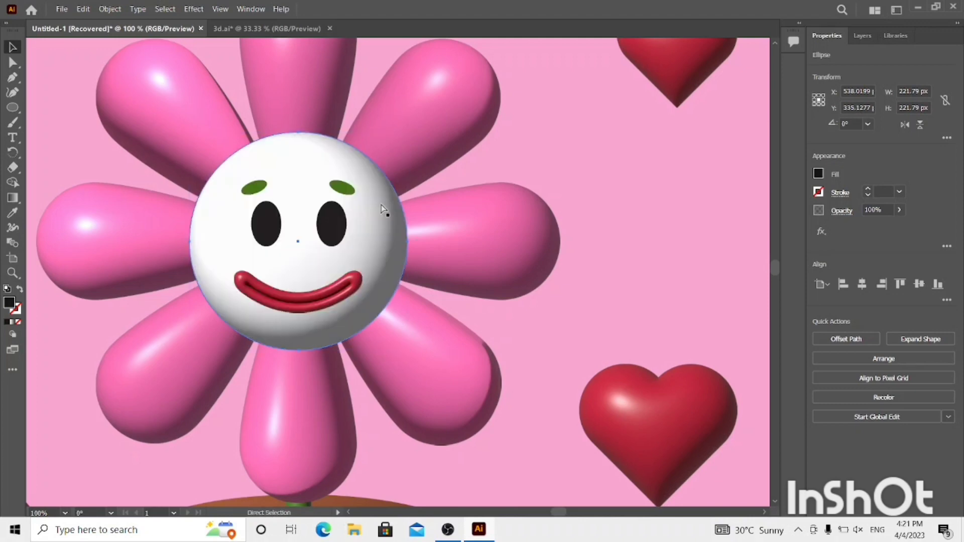
# - Nudge the black circle 4 px left so it peeks out from behind the face
pyautogui.press('v')
pyautogui.press('Left')
pyautogui.press('Left')
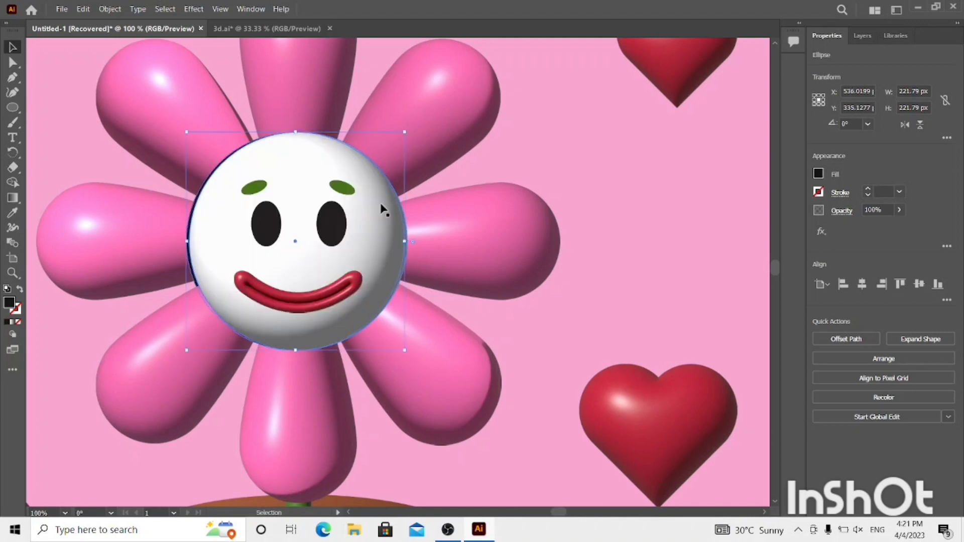
pyautogui.press('Left')
pyautogui.press('Left')
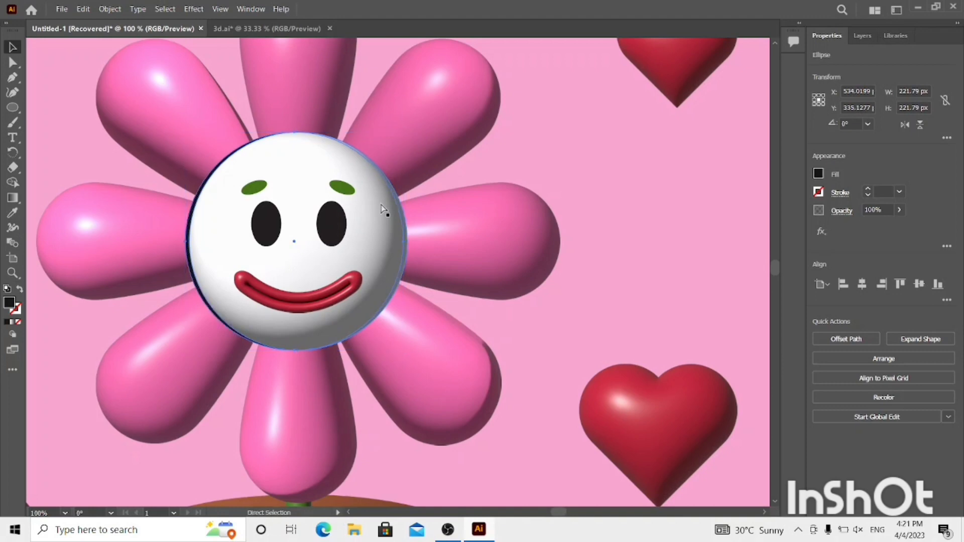
# - Apply a Gaussian Blur with a radius of about 9.65 pixels to the black circle behind the face
pyautogui.click(194, 9)
pyautogui.click(228, 26)
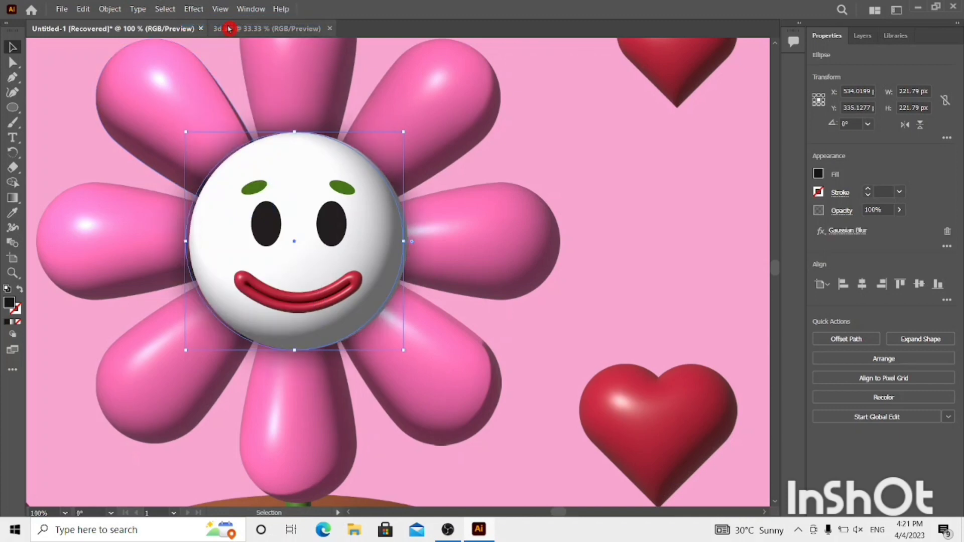
pyautogui.click(847, 231)
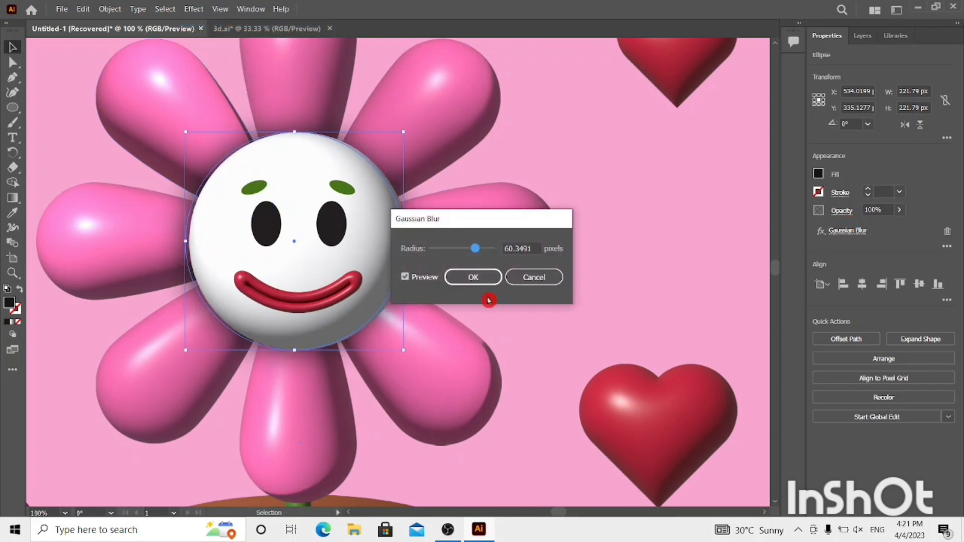
pyautogui.moveTo(474, 250); pyautogui.dragTo(462, 250)
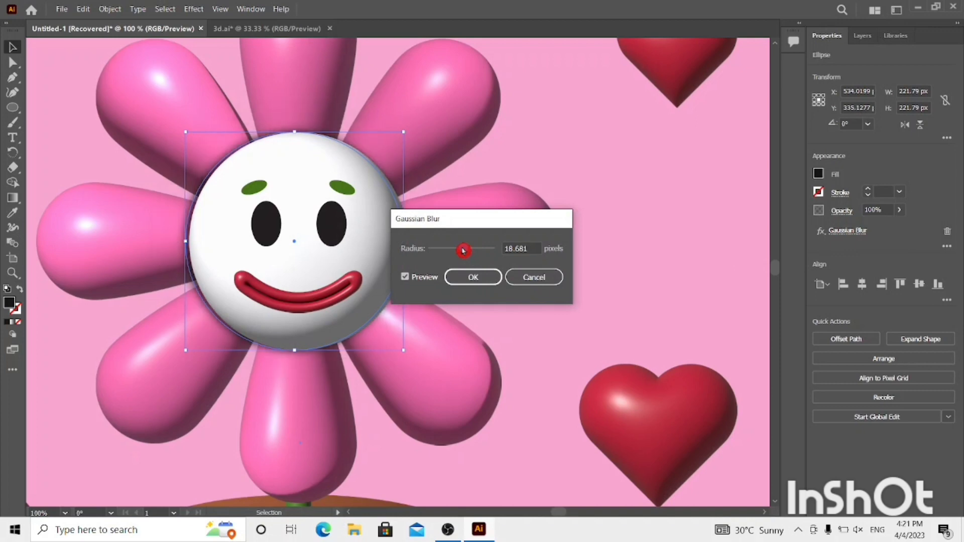
pyautogui.moveTo(462, 250); pyautogui.dragTo(458, 250)
pyautogui.click(473, 277)
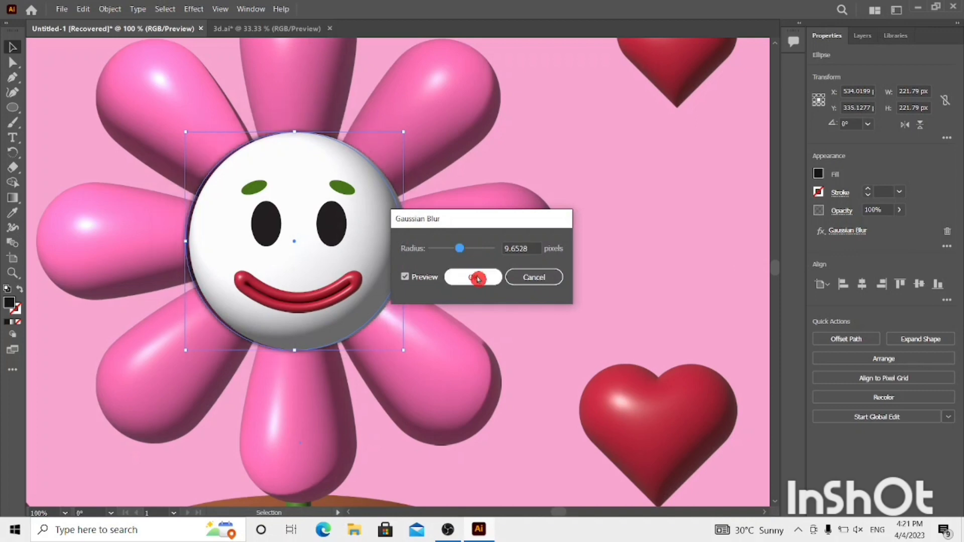
# - Nudge the blurred face shadow 2 px further left and set its opacity to 59%
pyautogui.press('Left')
pyautogui.press('Left')
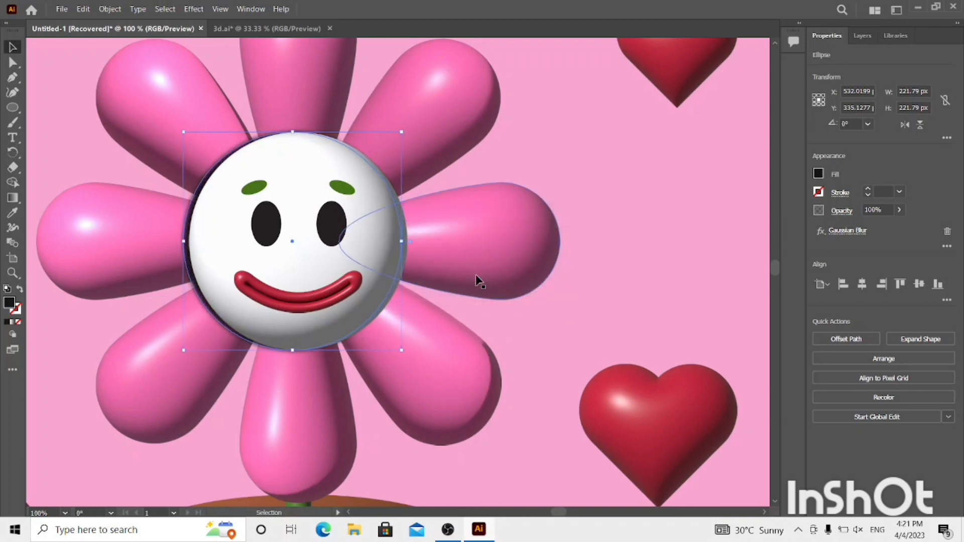
pyautogui.click(899, 209)
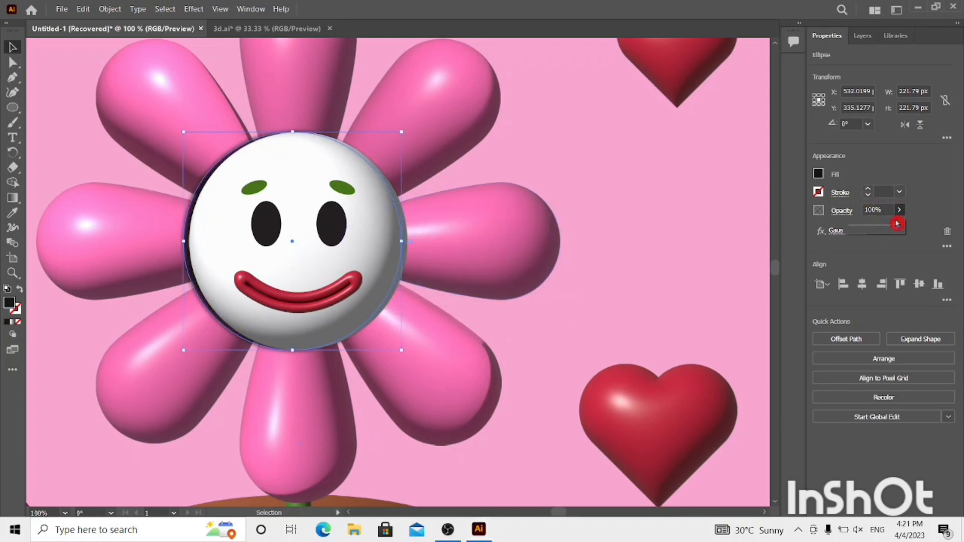
pyautogui.moveTo(897, 228); pyautogui.dragTo(878, 226)
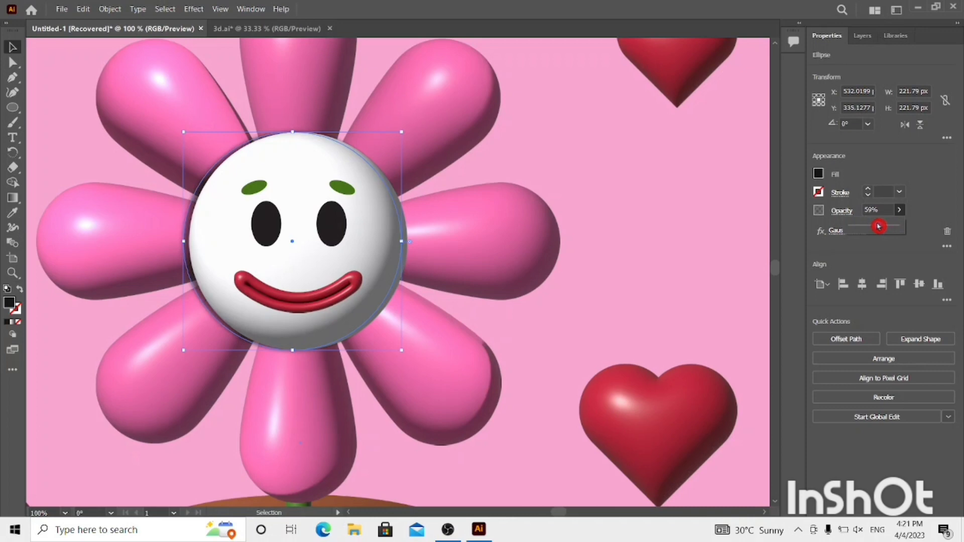
pyautogui.click(591, 337)
pyautogui.click(592, 338)
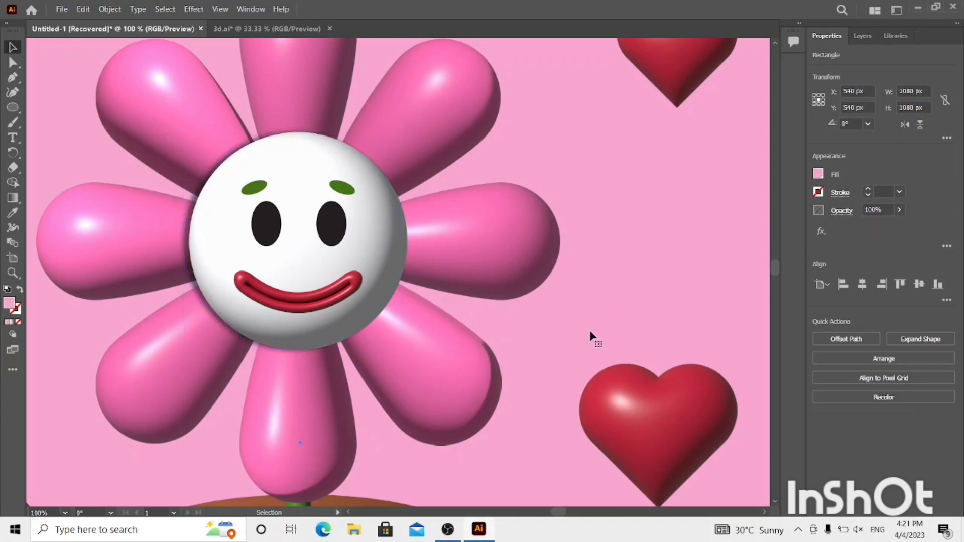
# - Clear the selection and review the whole flower, pot, hearts and shadows composition on the artboard
pyautogui.click(12, 274)
pyautogui.keyDown('alt'); pyautogui.click(461, 249); pyautogui.keyUp('alt')
pyautogui.keyDown('alt'); pyautogui.click(461, 249); pyautogui.keyUp('alt')
pyautogui.keyDown('alt'); pyautogui.click(460, 249); pyautogui.keyUp('alt')
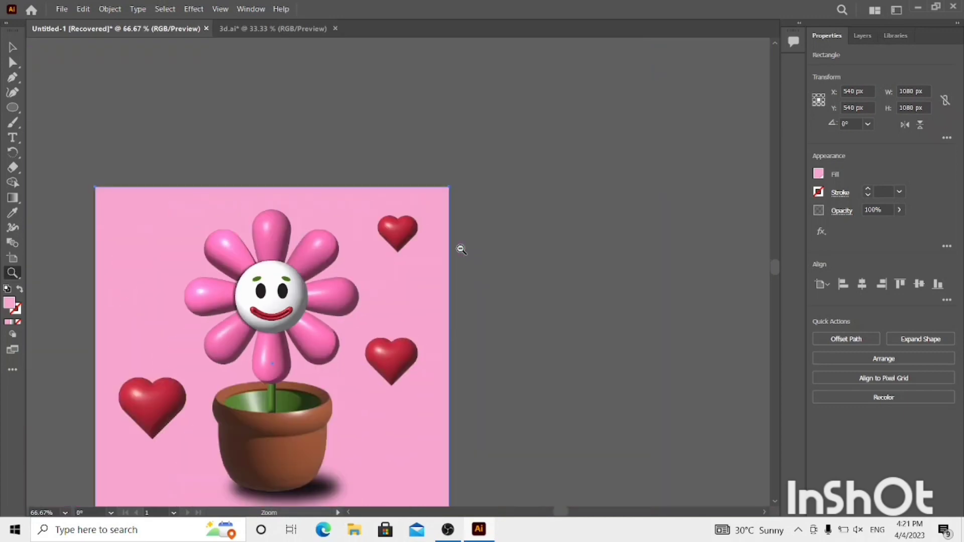
pyautogui.keyDown('alt'); pyautogui.click(461, 250); pyautogui.keyUp('alt')
pyautogui.keyDown('alt'); pyautogui.click(461, 250); pyautogui.keyUp('alt')
pyautogui.click(390, 337)
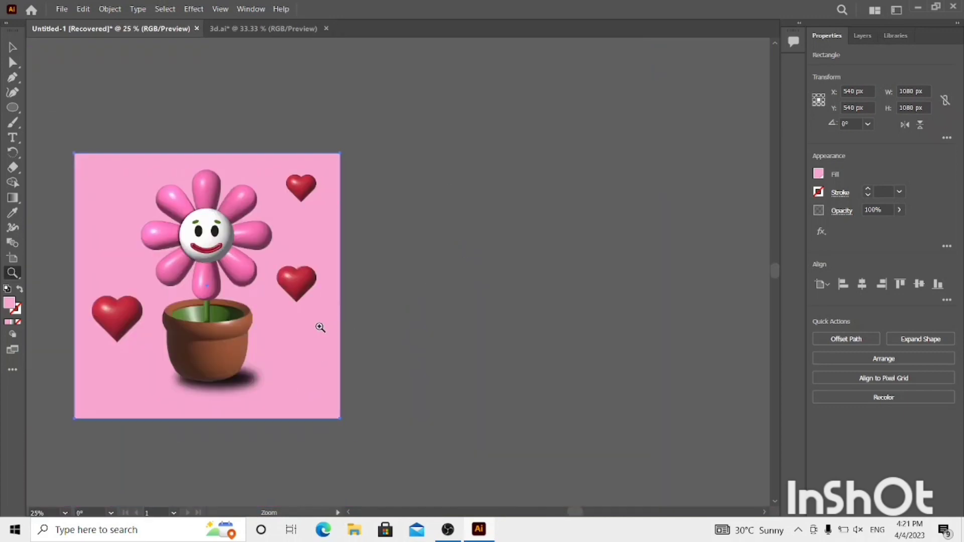
pyautogui.click(318, 327)
pyautogui.click(12, 48)
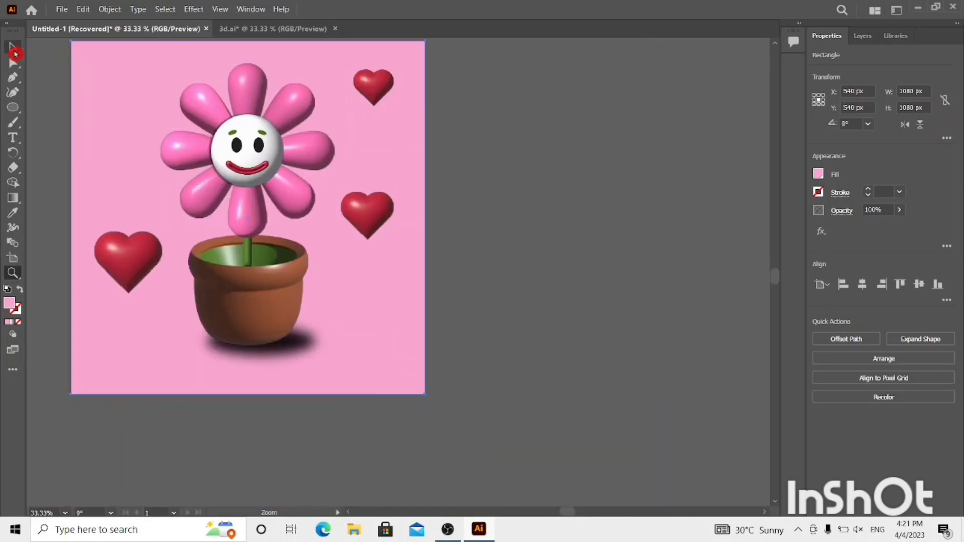
pyautogui.click(38, 265)
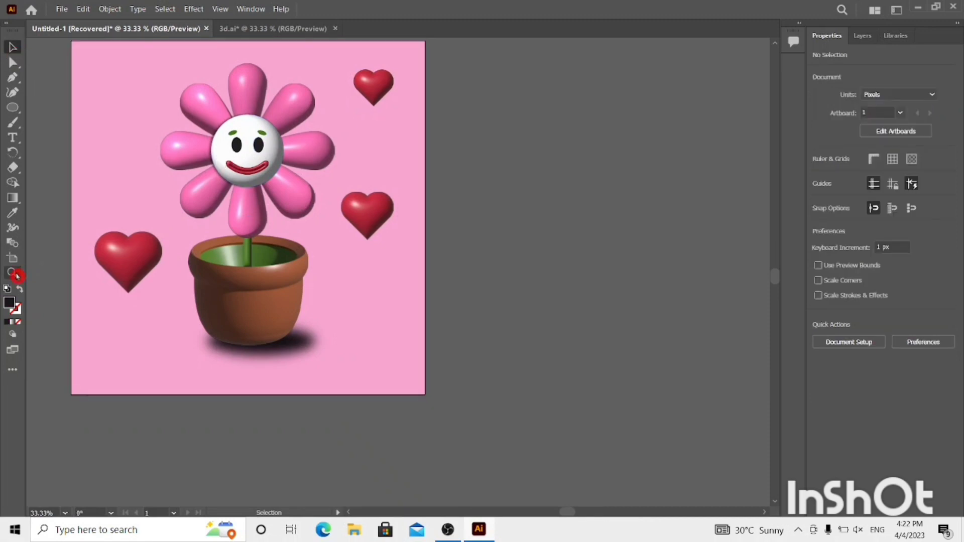
pyautogui.click(12, 272)
pyautogui.keyDown('alt'); pyautogui.click(249, 220); pyautogui.keyUp('alt')
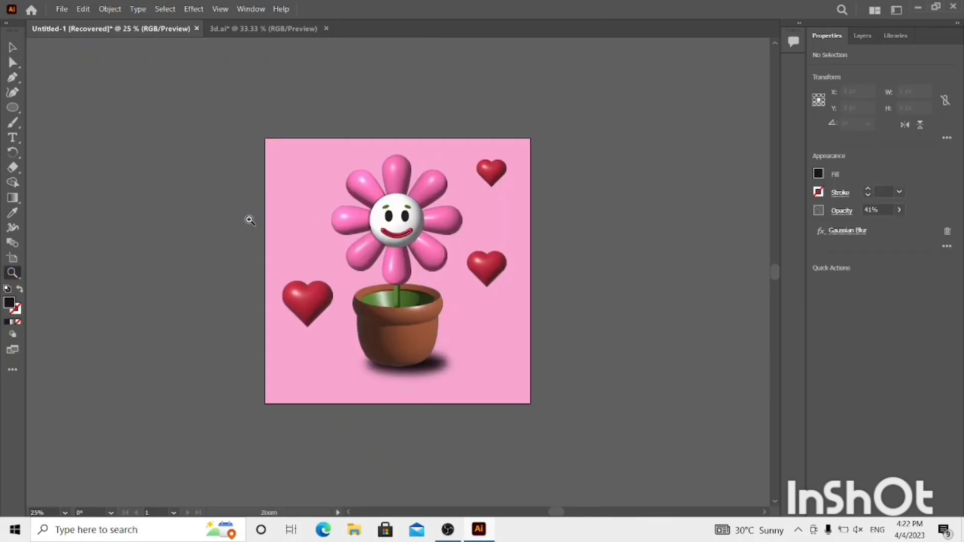
pyautogui.click(387, 267)
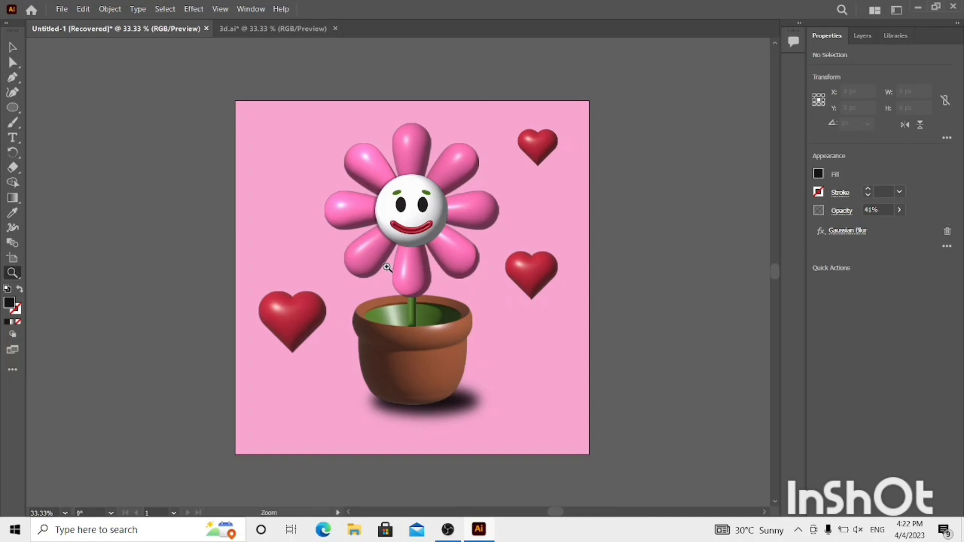
# - Apply a 3D effect with the Top Left lighting preset to the two black eyes
pyautogui.click(433, 250)
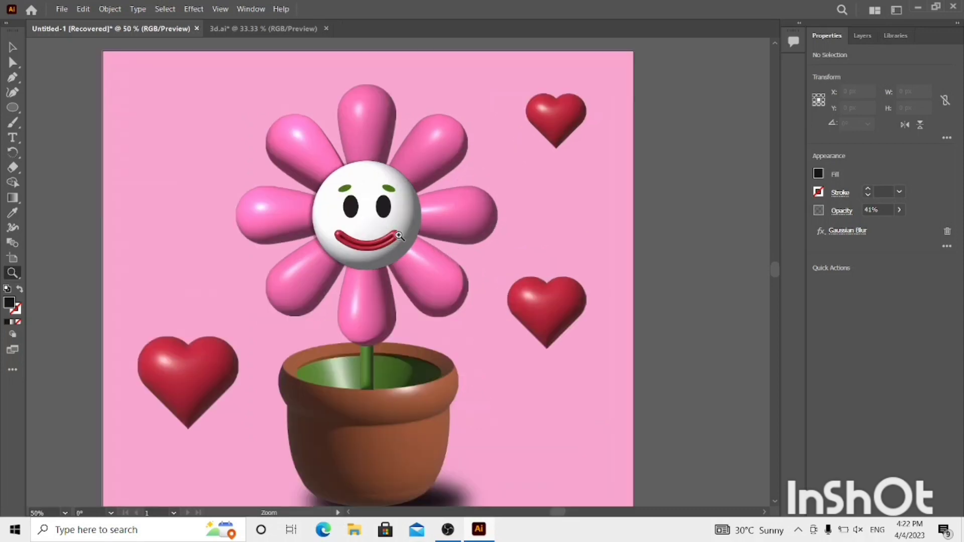
pyautogui.click(399, 235)
pyautogui.click(396, 238)
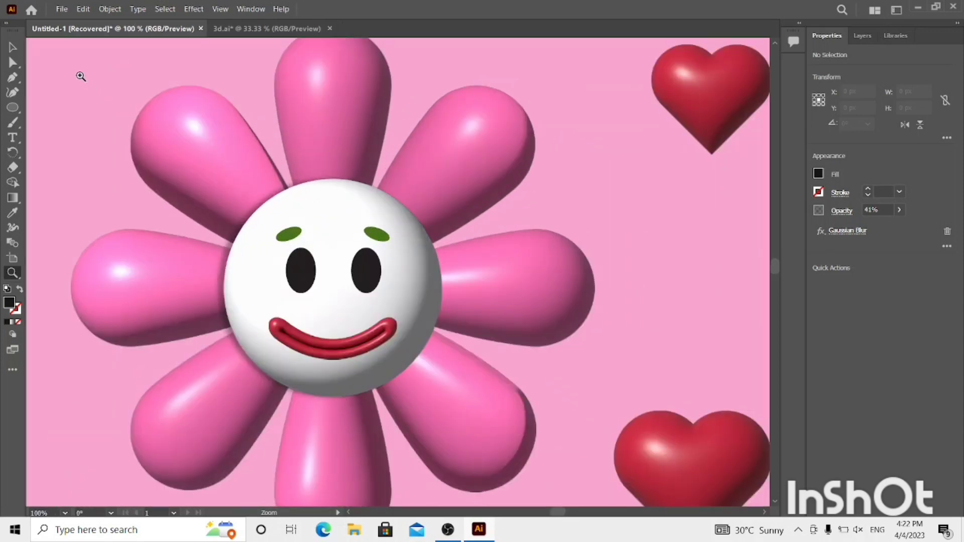
pyautogui.click(12, 54)
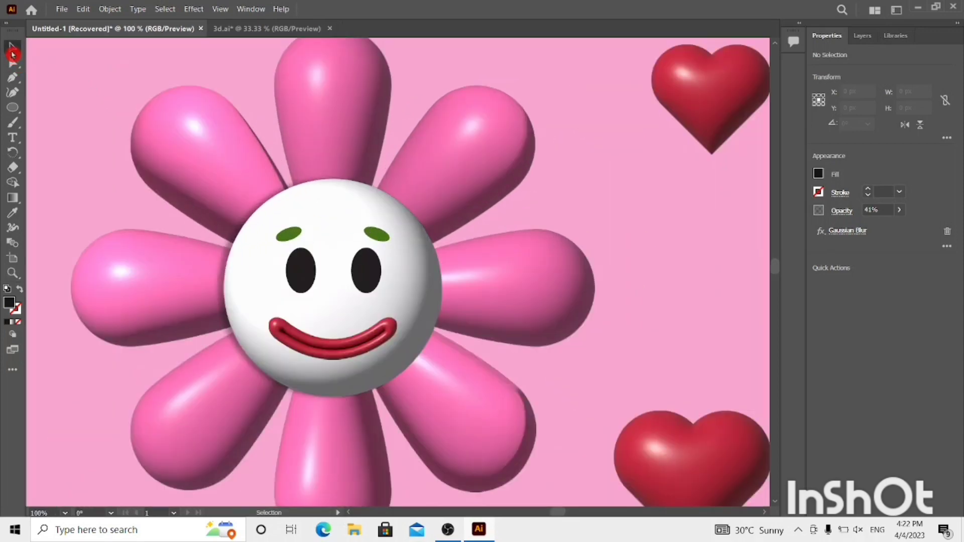
pyautogui.click(307, 279)
pyautogui.keyDown('shift'); pyautogui.click(369, 287); pyautogui.keyUp('shift')
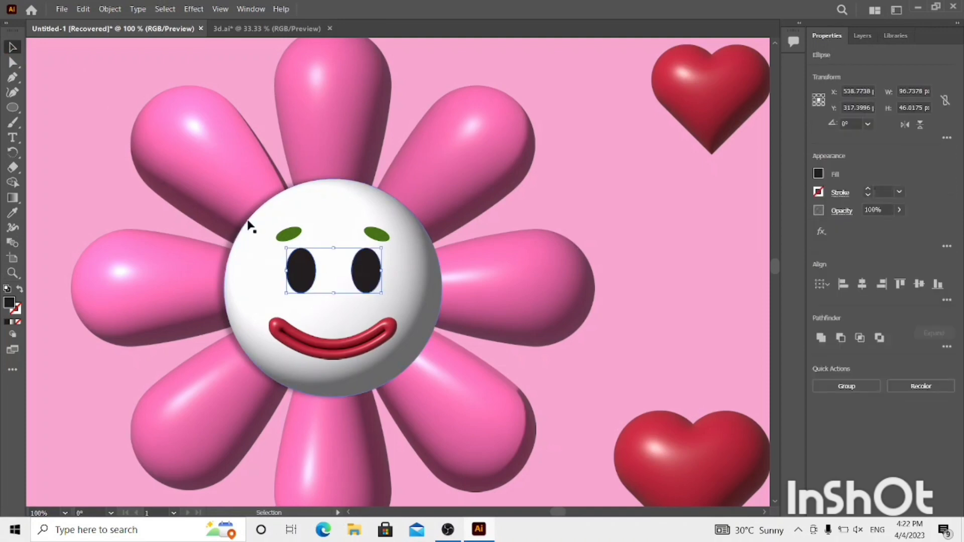
pyautogui.click(250, 9)
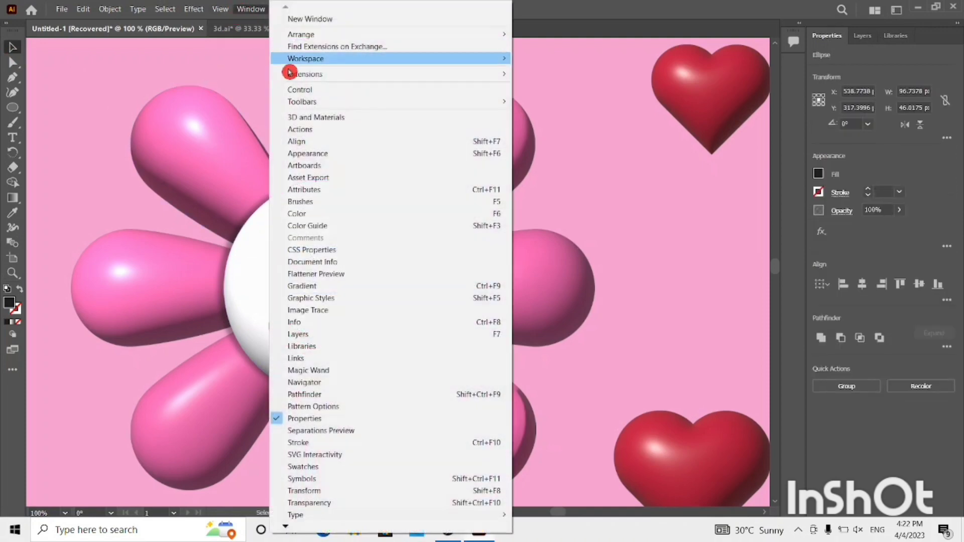
pyautogui.click(289, 117)
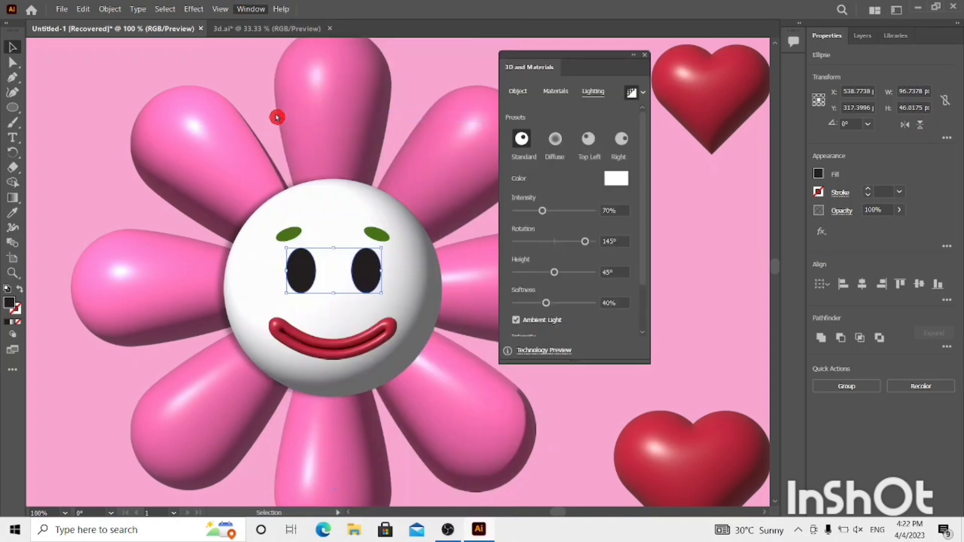
pyautogui.click(588, 140)
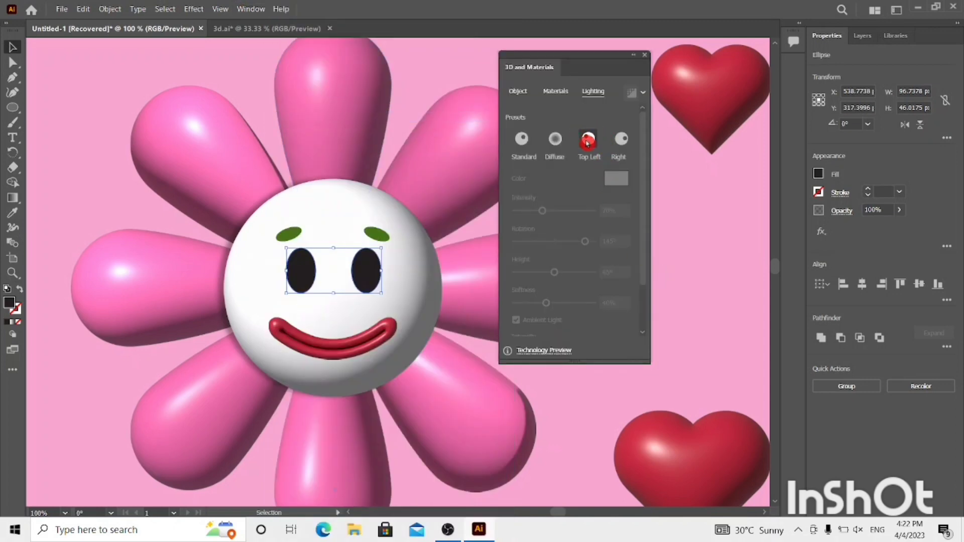
# - Change the 3D type of both eyes to Inflate and render them with ray tracing
pyautogui.click(518, 95)
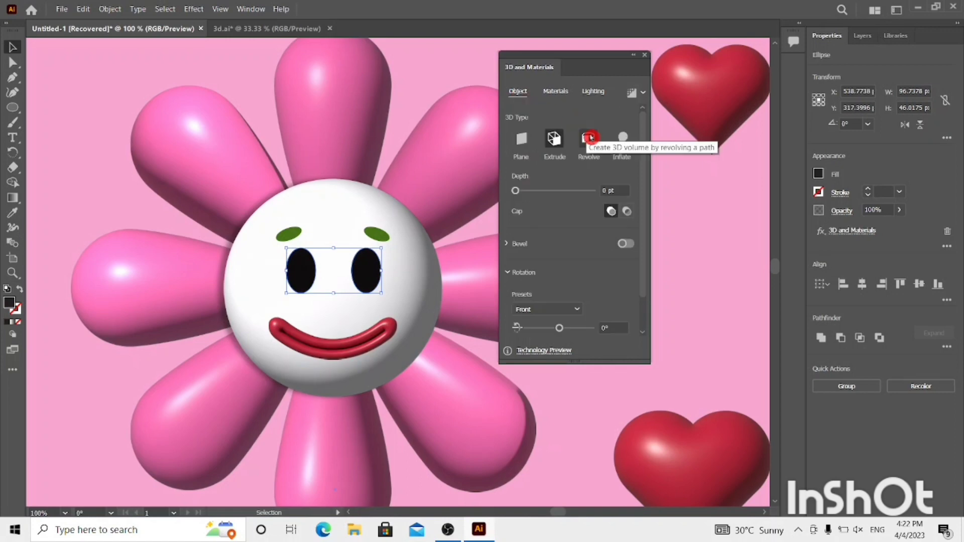
pyautogui.click(620, 142)
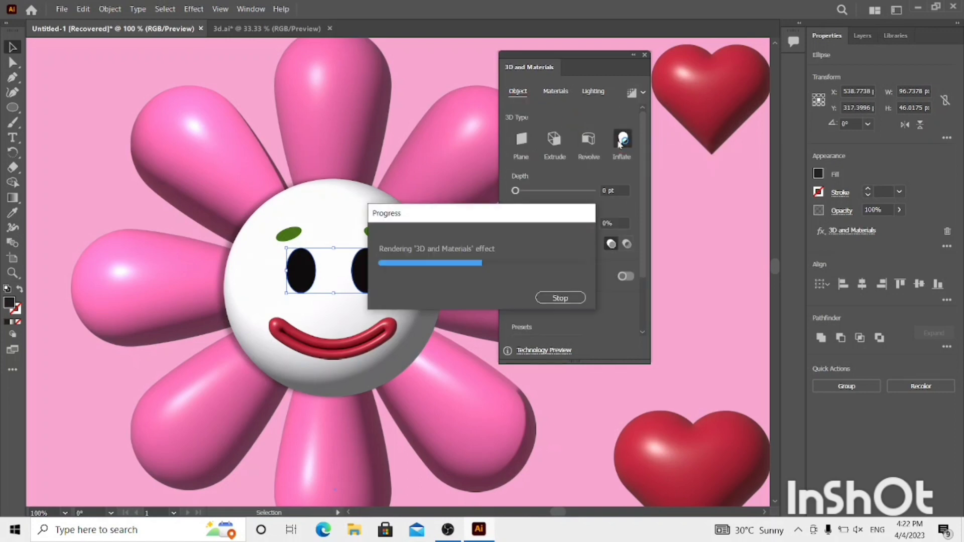
pyautogui.click(631, 93)
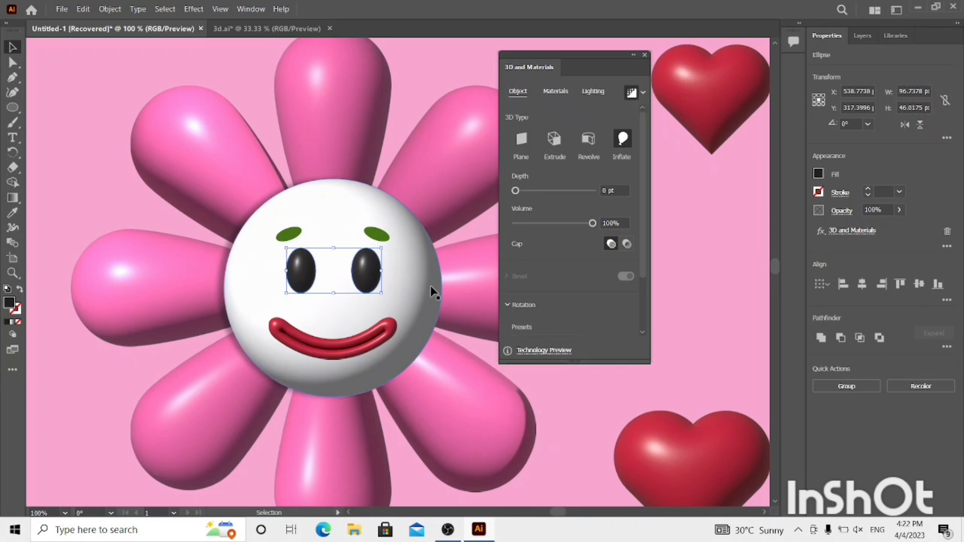
# - Inflate both green eyebrows in 3D with the Top Left lighting preset and render them with ray tracing
pyautogui.click(378, 241)
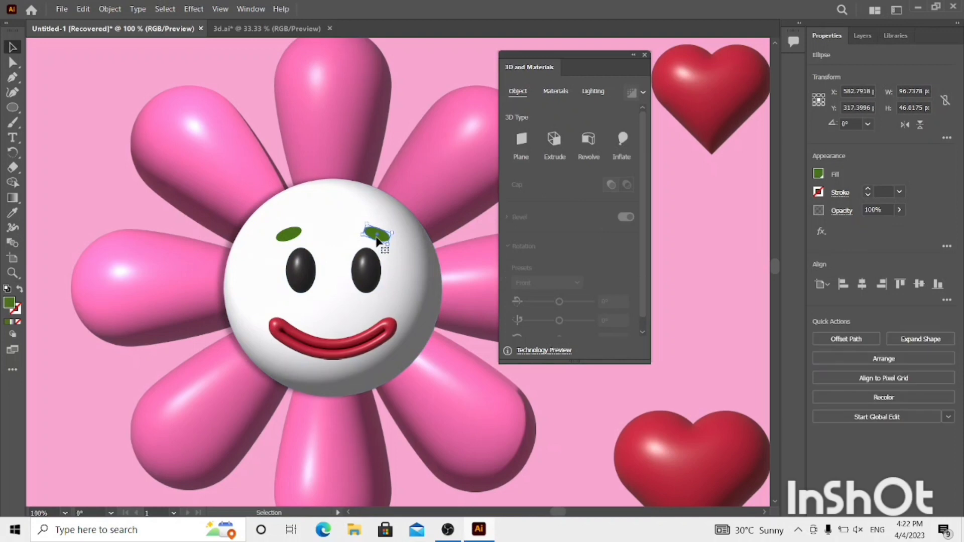
pyautogui.keyDown('shift'); pyautogui.click(281, 238); pyautogui.keyUp('shift')
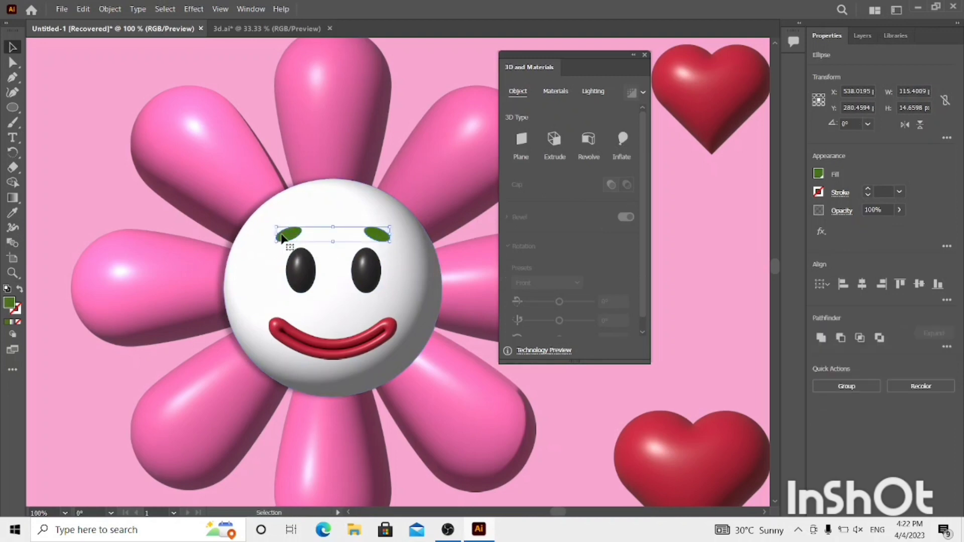
pyautogui.click(623, 140)
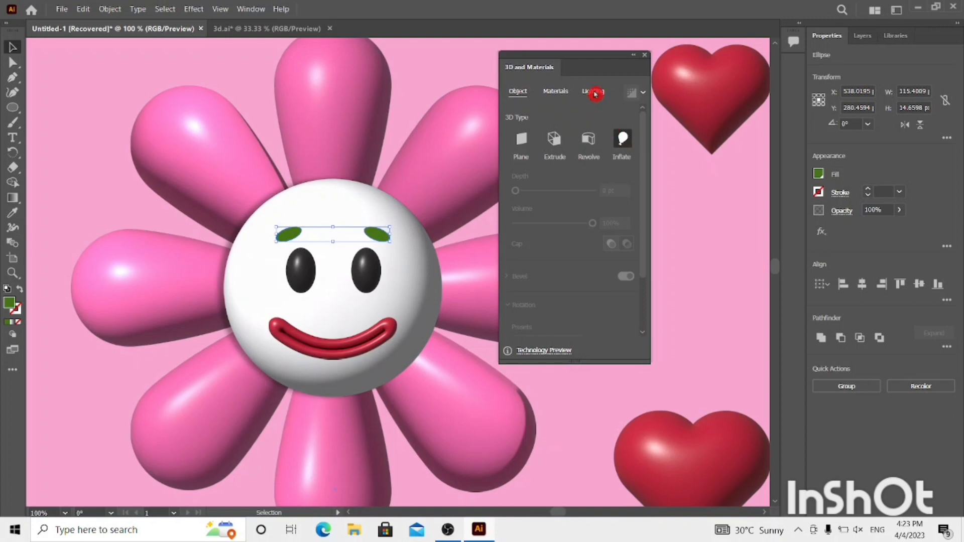
pyautogui.click(595, 94)
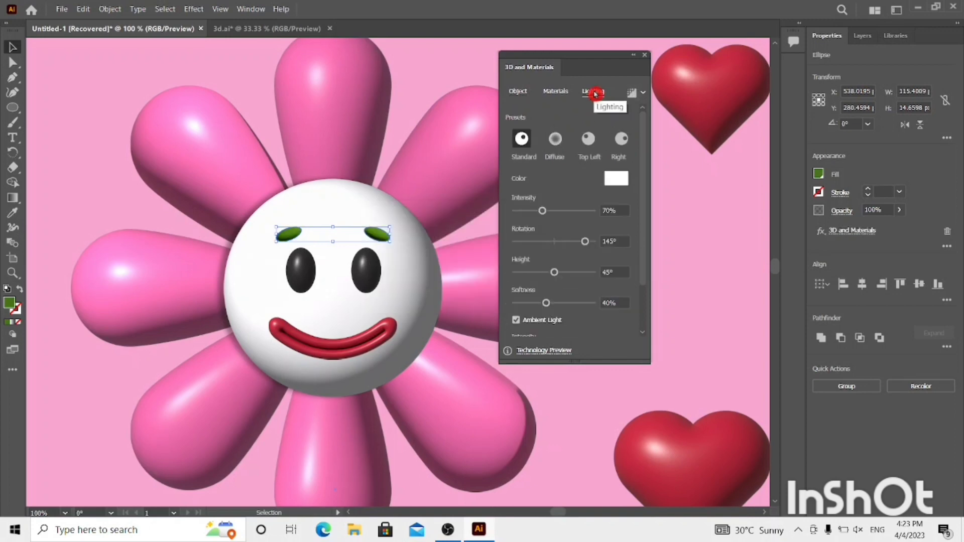
pyautogui.click(589, 139)
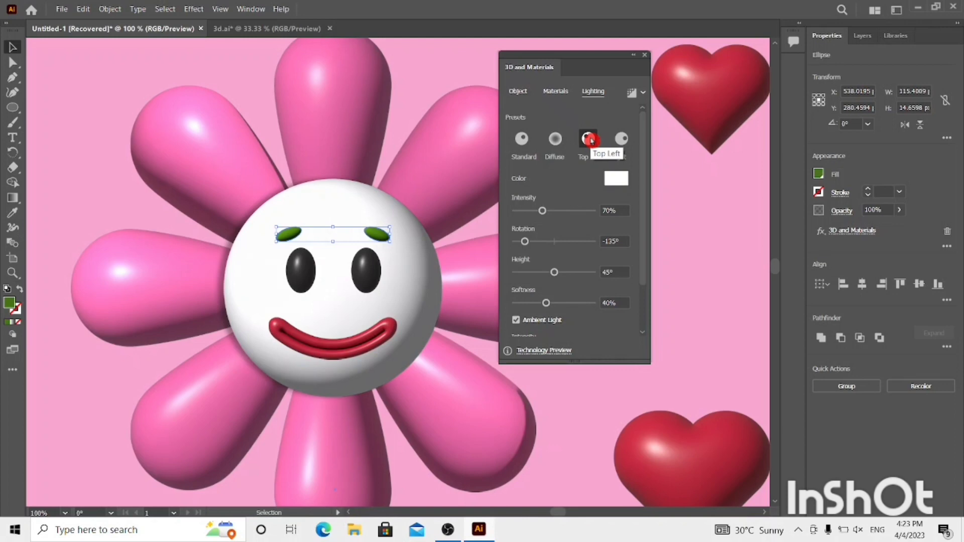
pyautogui.click(631, 96)
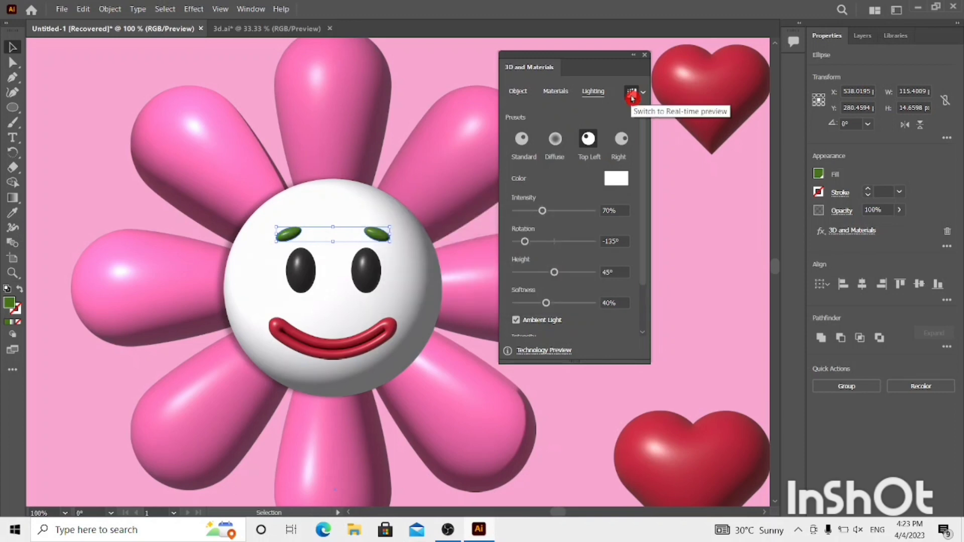
# - Deselect the eyebrows and check the flower's finished face together with the pot and hearts
pyautogui.click(14, 273)
pyautogui.keyDown('alt'); pyautogui.click(335, 313); pyautogui.keyUp('alt')
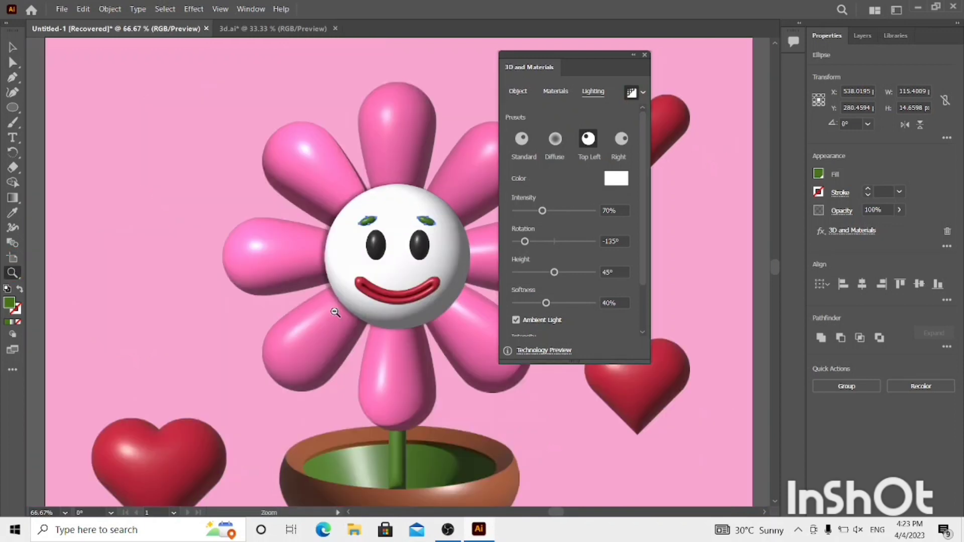
pyautogui.keyDown('alt'); pyautogui.click(335, 312); pyautogui.keyUp('alt')
pyautogui.keyDown('alt'); pyautogui.click(335, 313); pyautogui.keyUp('alt')
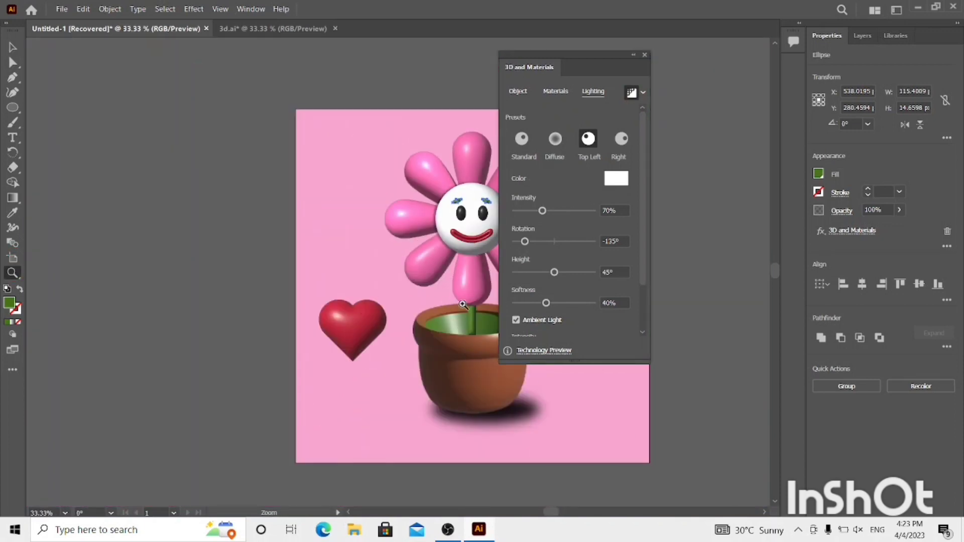
pyautogui.click(464, 305)
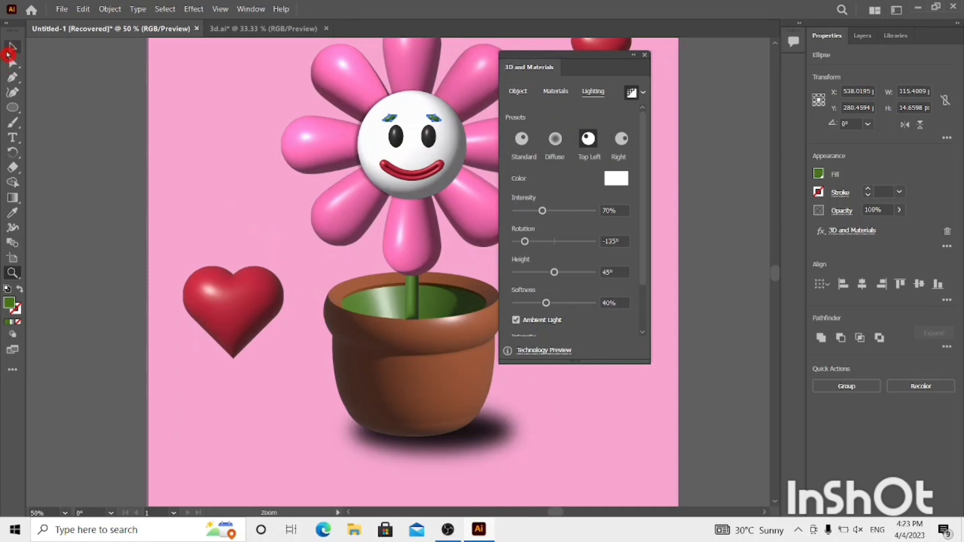
pyautogui.click(12, 46)
pyautogui.click(87, 102)
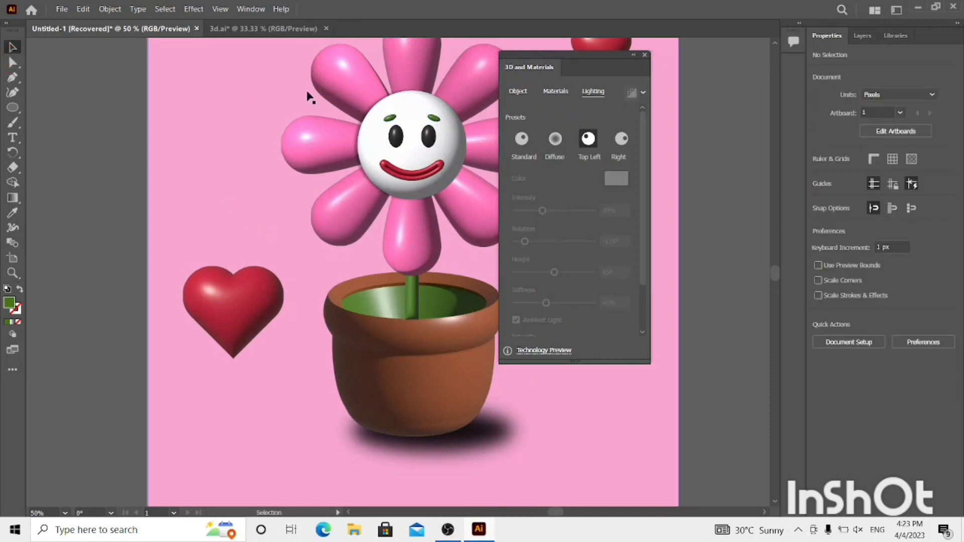